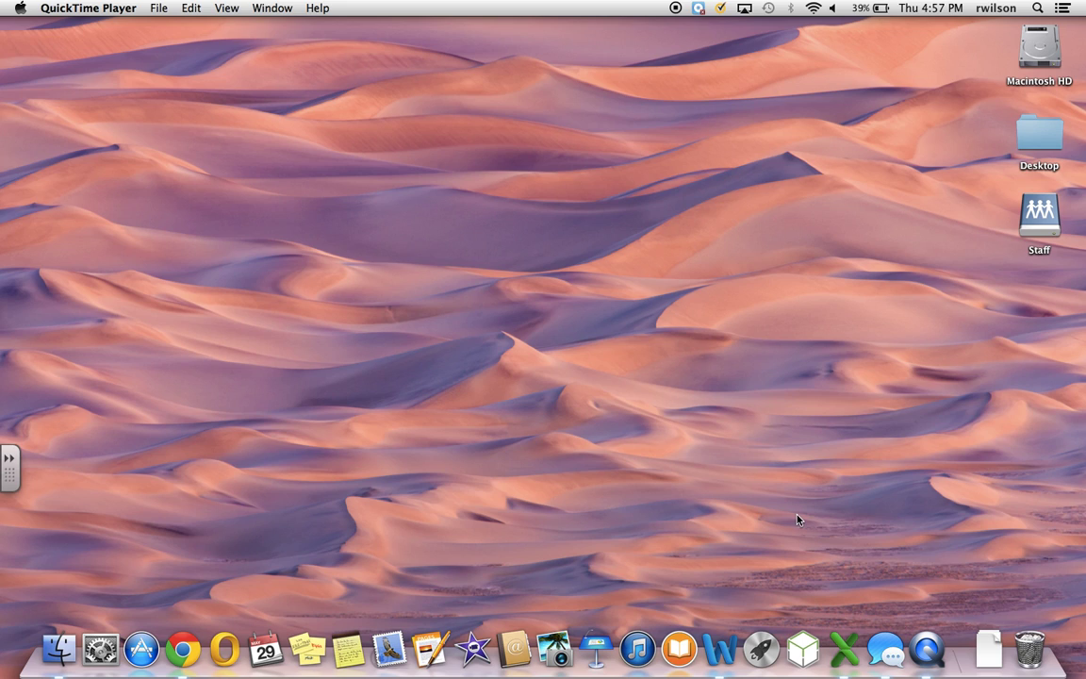
Launch MinecraftEdu, start its Server Launcher, and open the new world setup, placing its window beside the launcher.
click(803, 642)
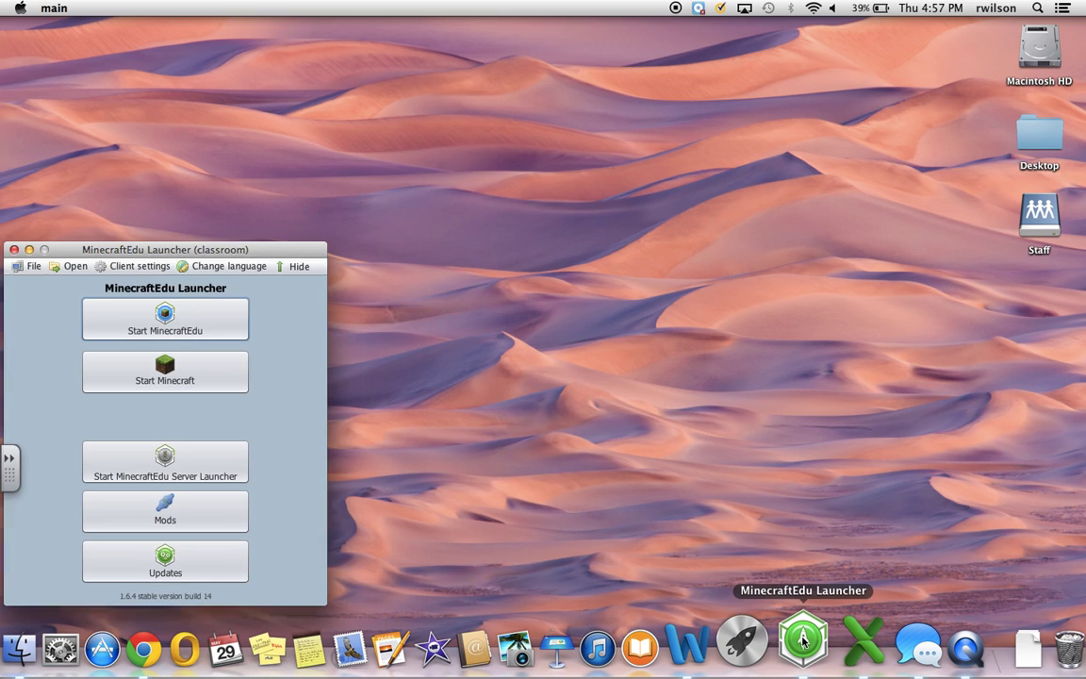
click(199, 462)
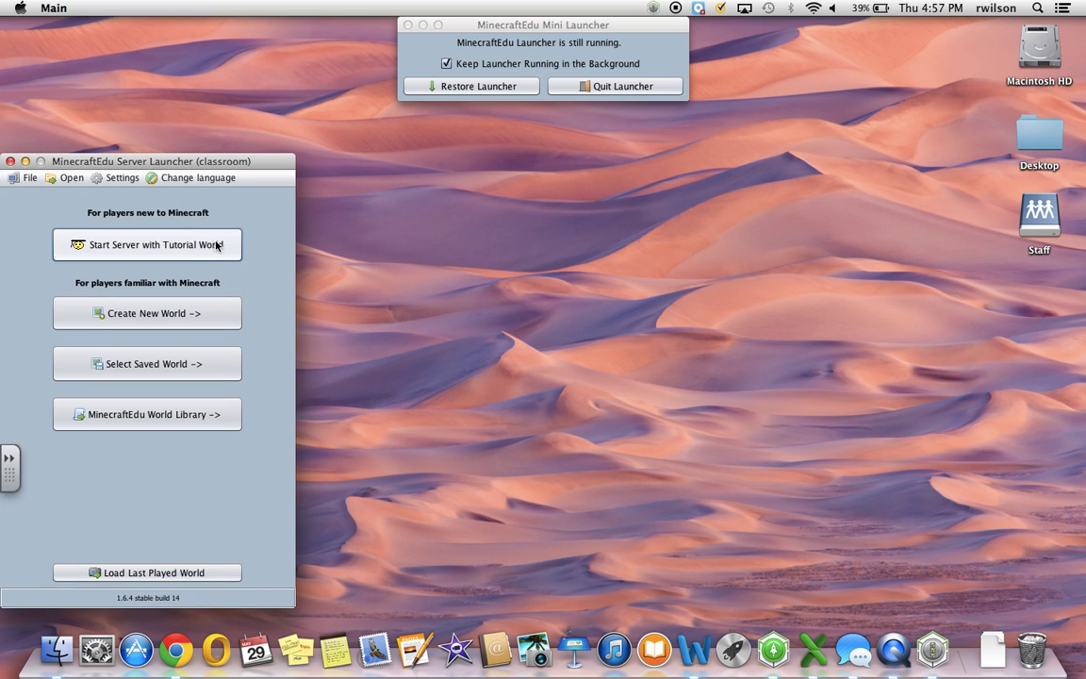
click(165, 315)
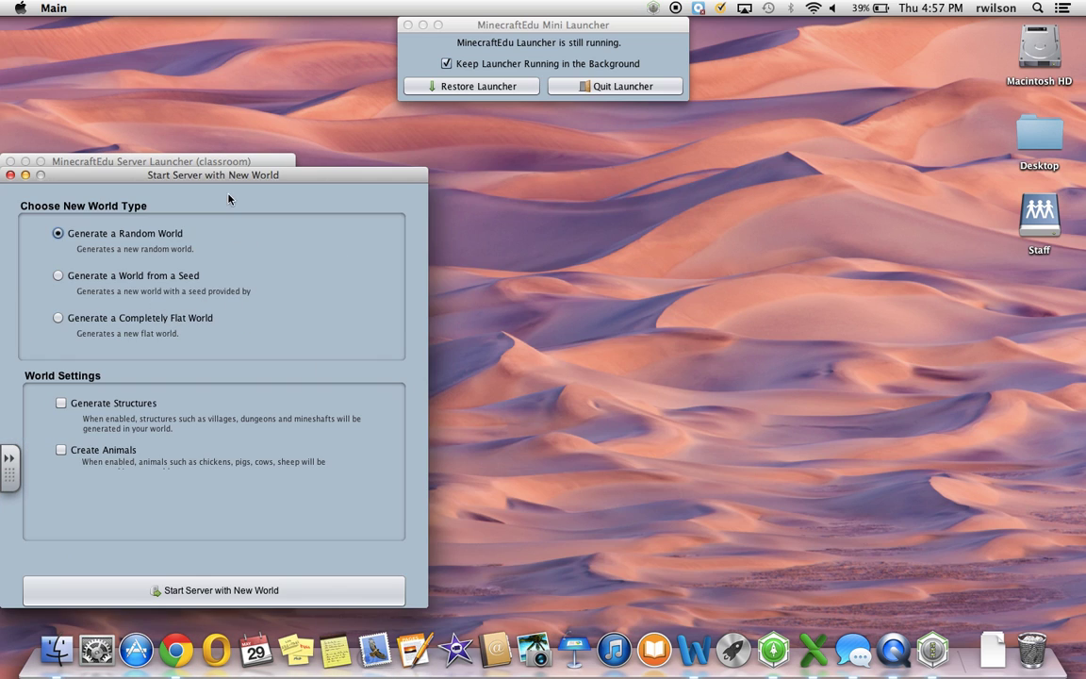
drag(226, 184, 538, 171)
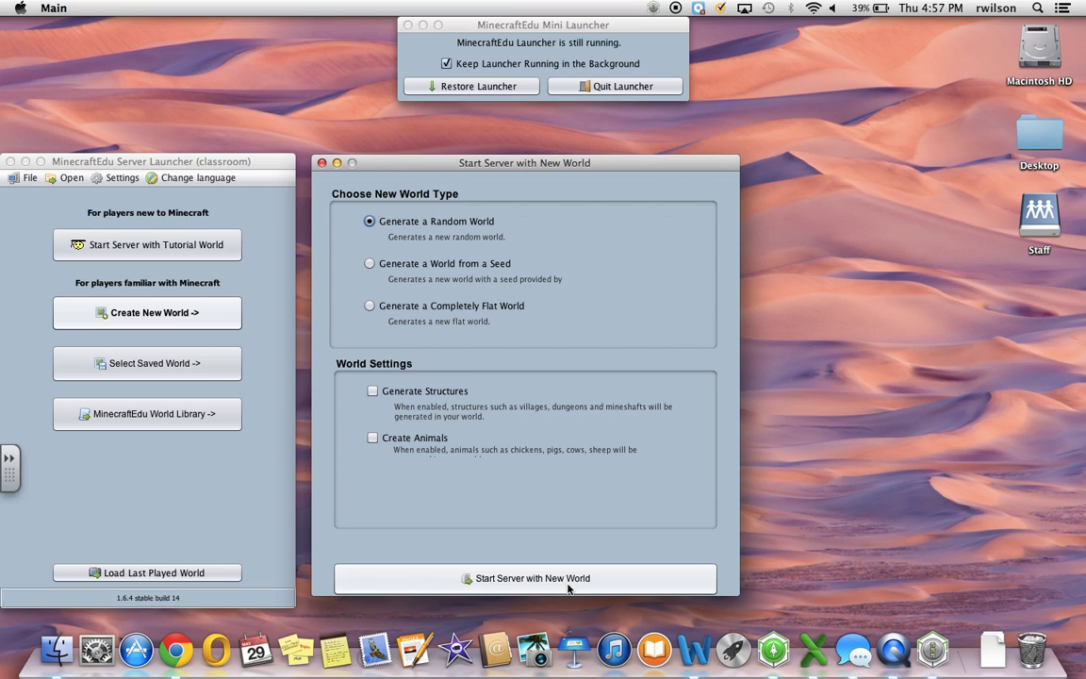
Choose Generate a Random World as the world type and start the server with the new world.
click(371, 310)
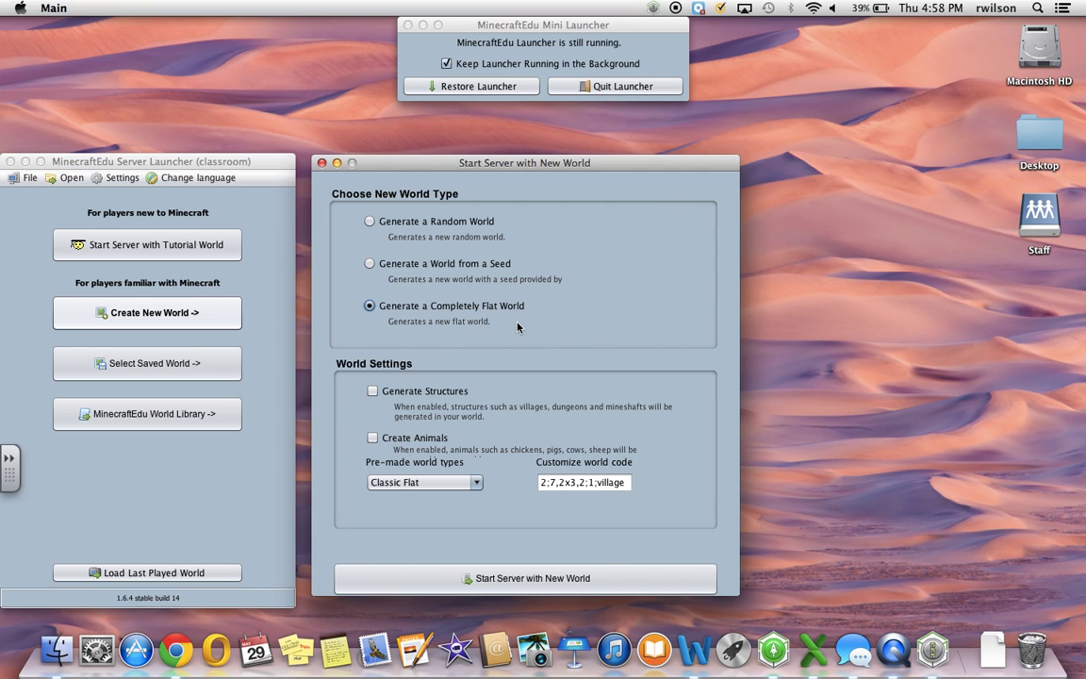
click(370, 222)
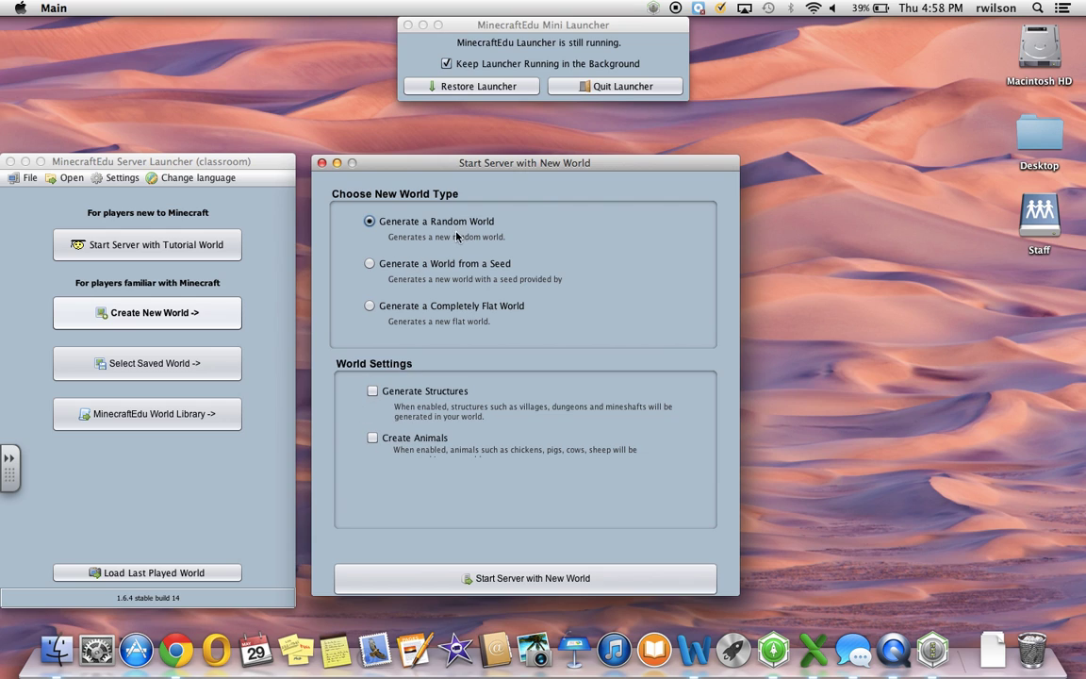
click(519, 578)
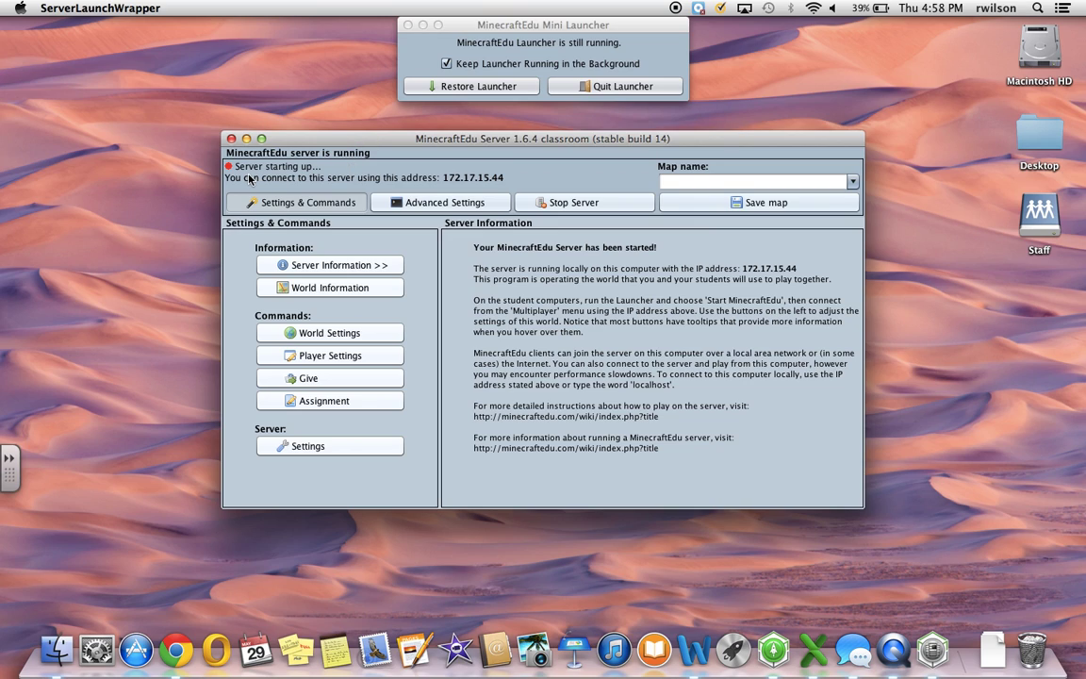
Restore the launcher and launch MinecraftEdu in MinecraftEdu login mode, placing the game window below the server's address line.
click(463, 87)
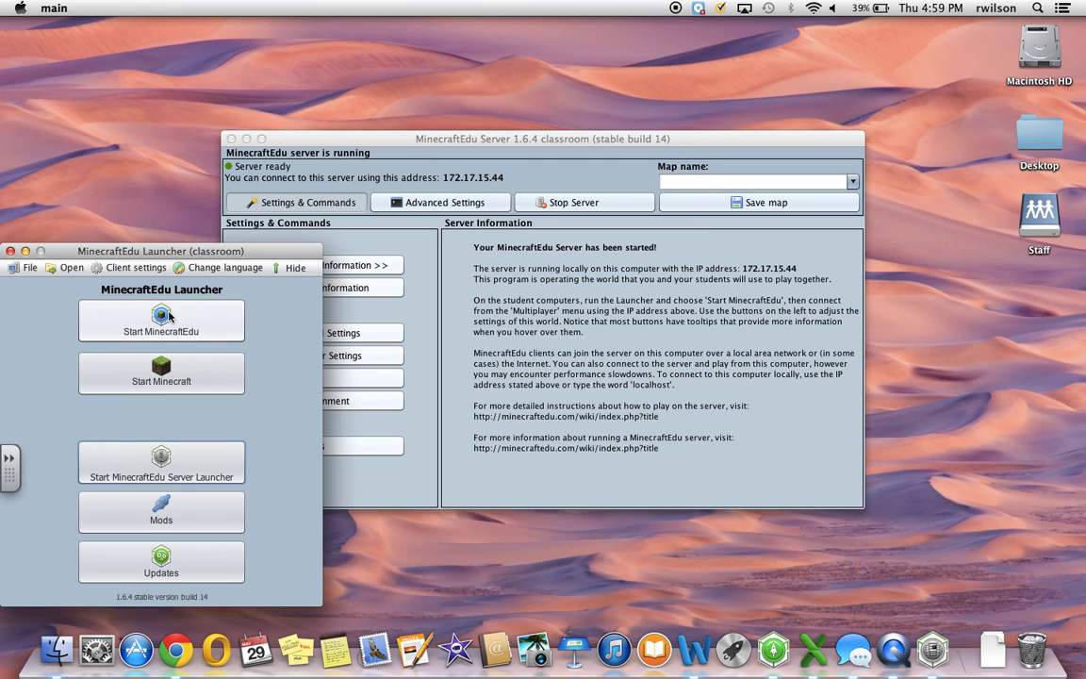
click(169, 321)
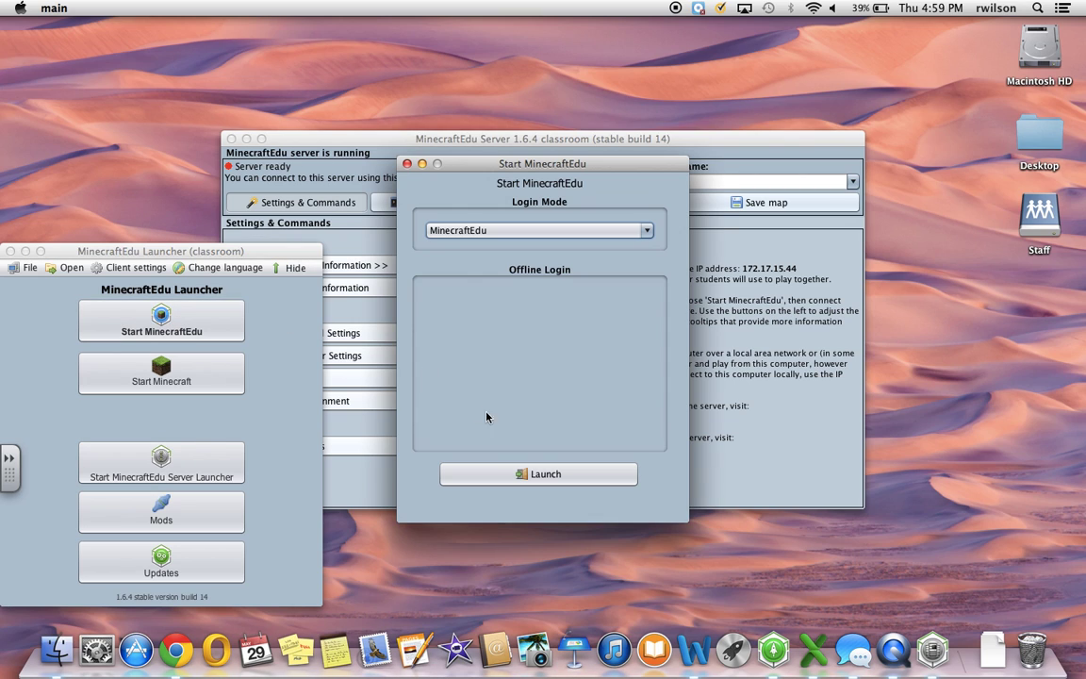
click(462, 470)
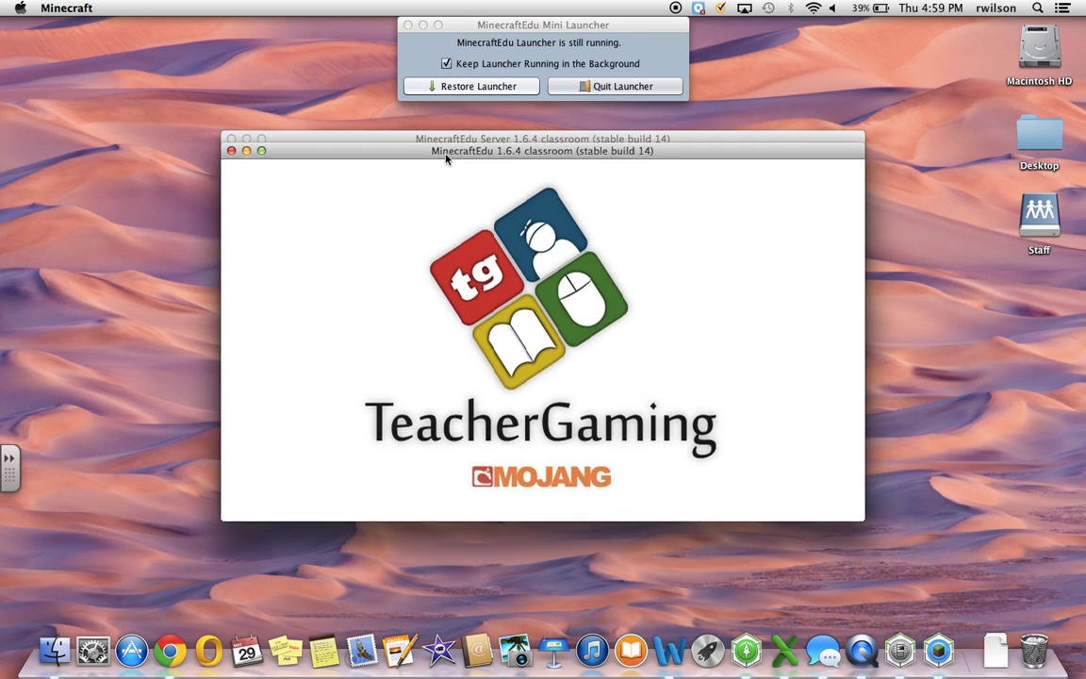
drag(444, 150, 443, 205)
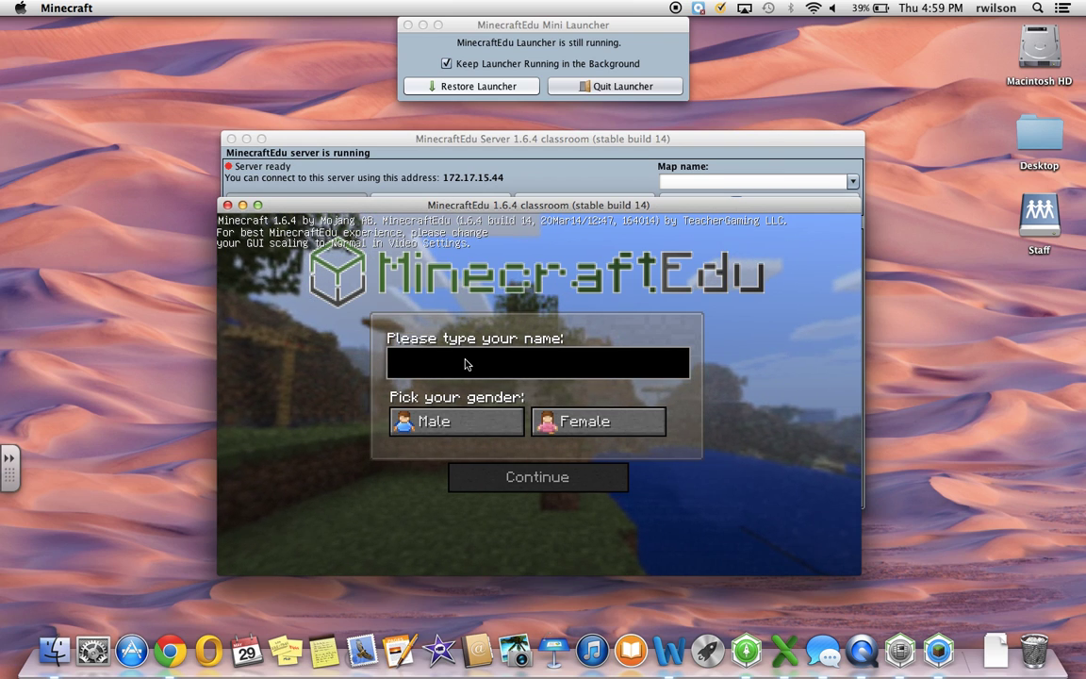
Enter the teacher's player name, choose Male as the gender, and continue to the main menu.
text(MrReid)
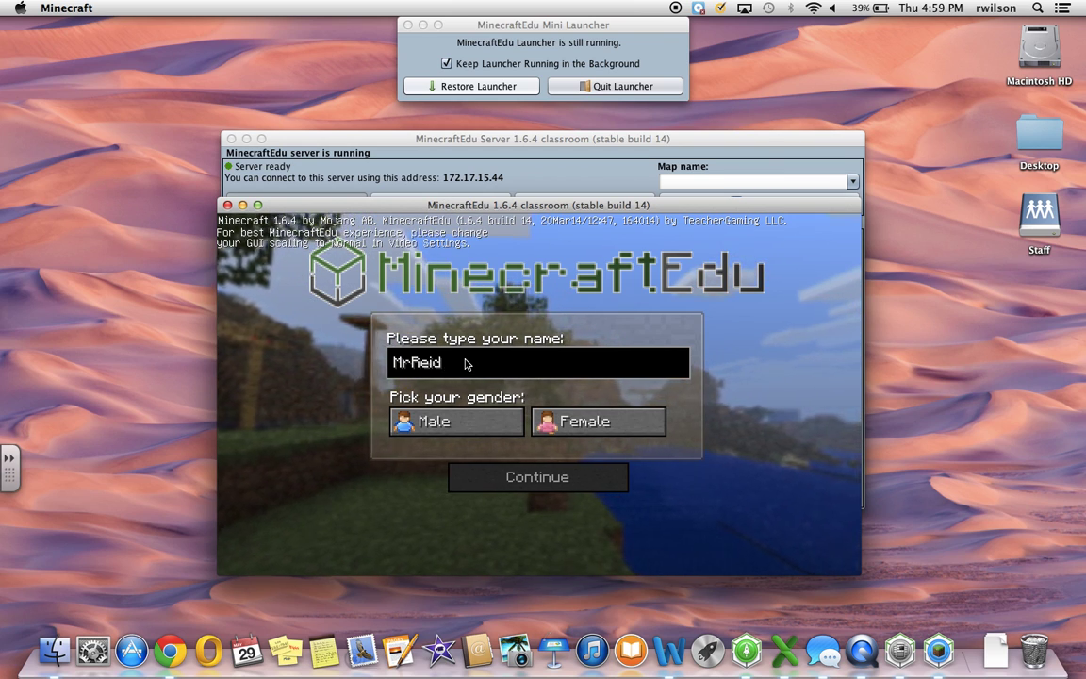
click(490, 422)
click(516, 475)
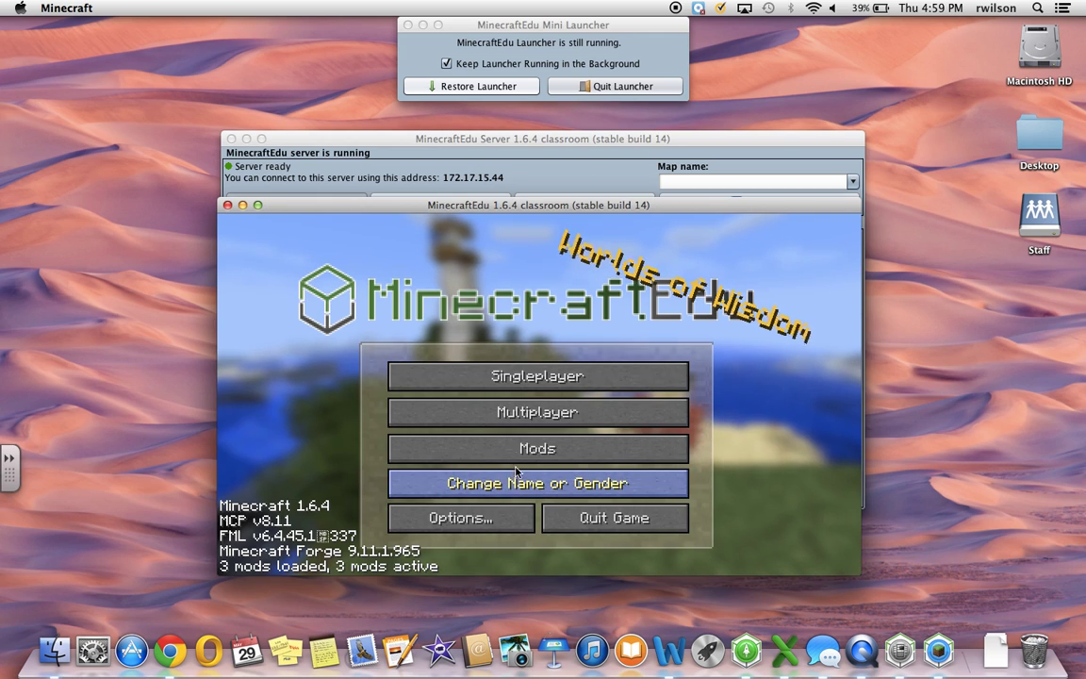
Join the multiplayer server by direct connection to the address 172.17.15.44.
click(566, 415)
click(532, 512)
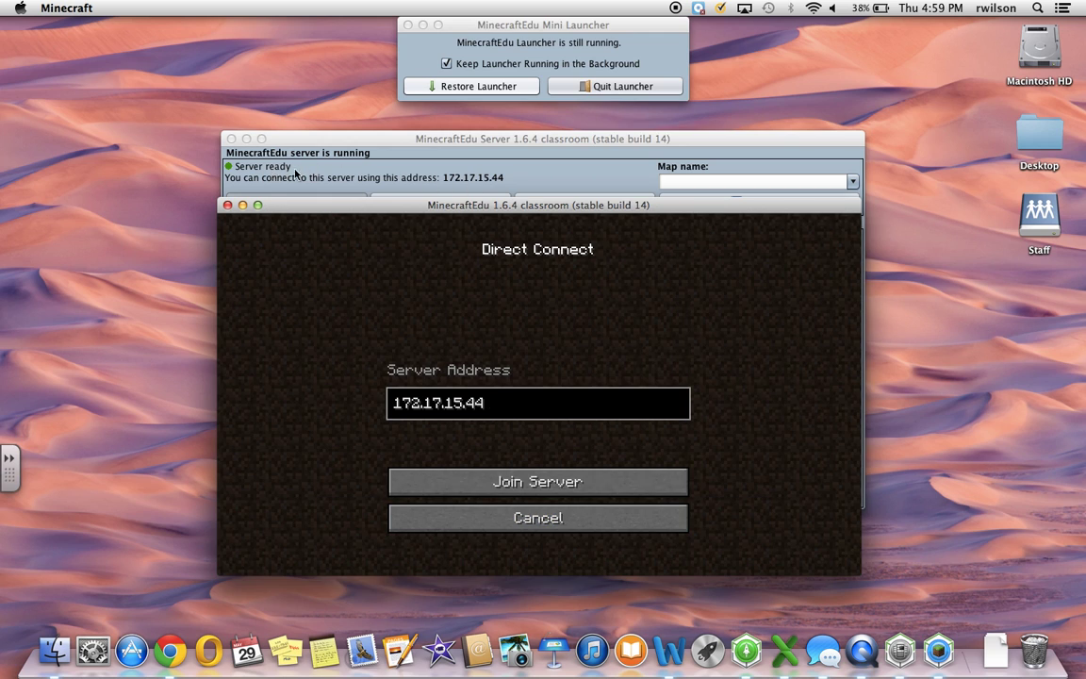
click(531, 486)
Log in to the server as a teacher by entering the teacher password.
click(598, 295)
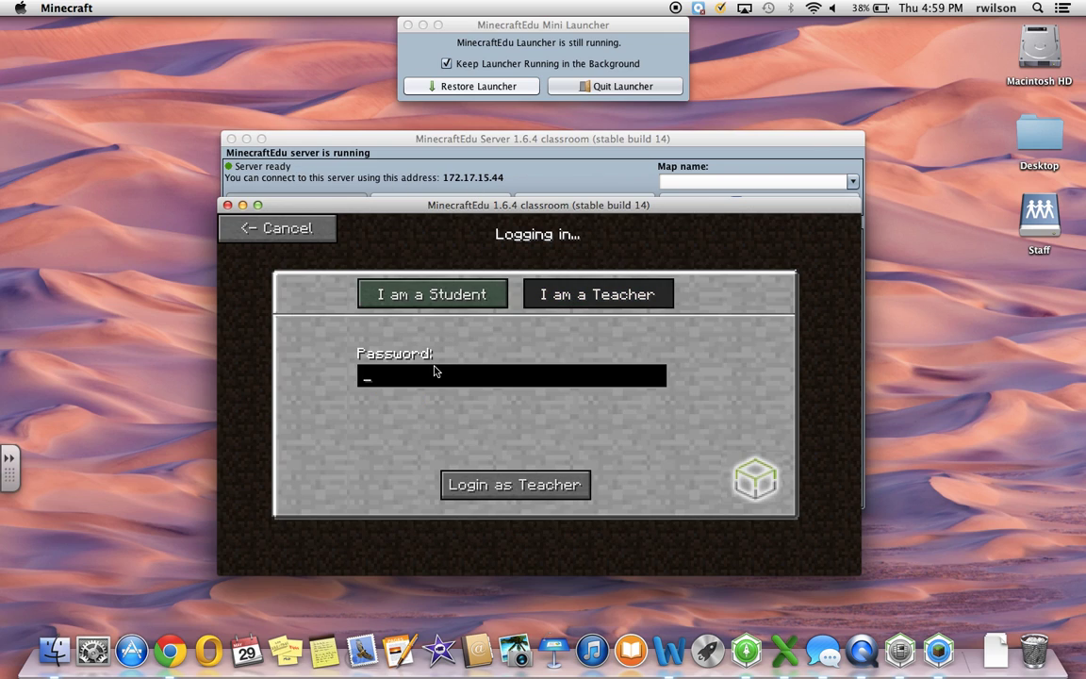
text(**********)
key(Return)
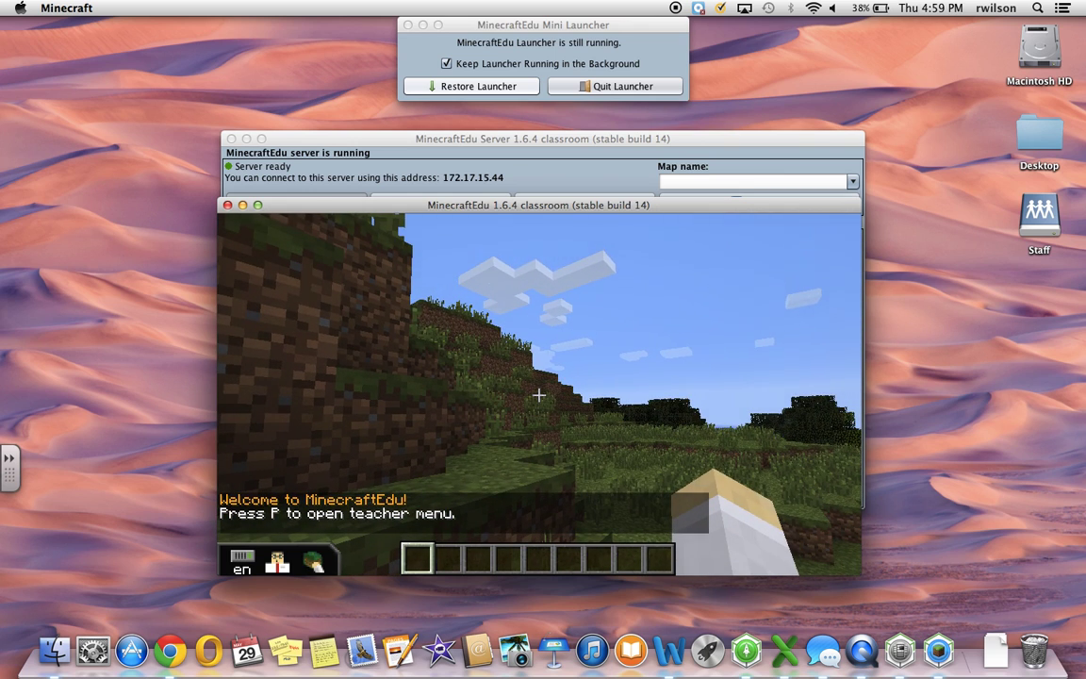
Pause the game, enlarge its window, move the Mini Launcher out of the way, and return to the game.
key(Escape)
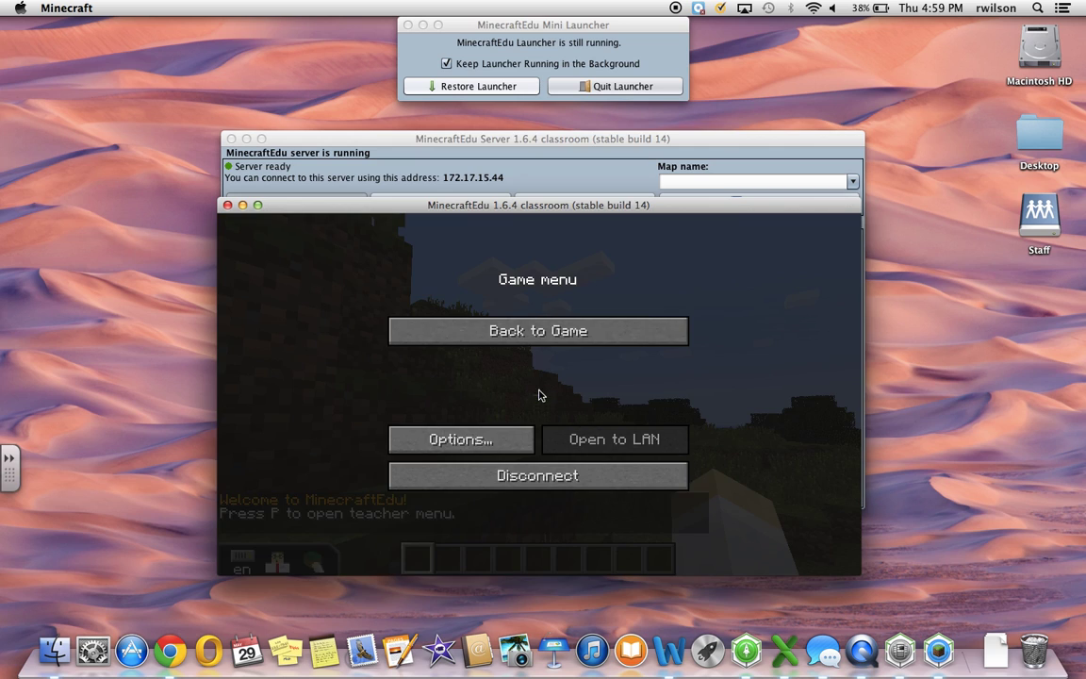
click(257, 204)
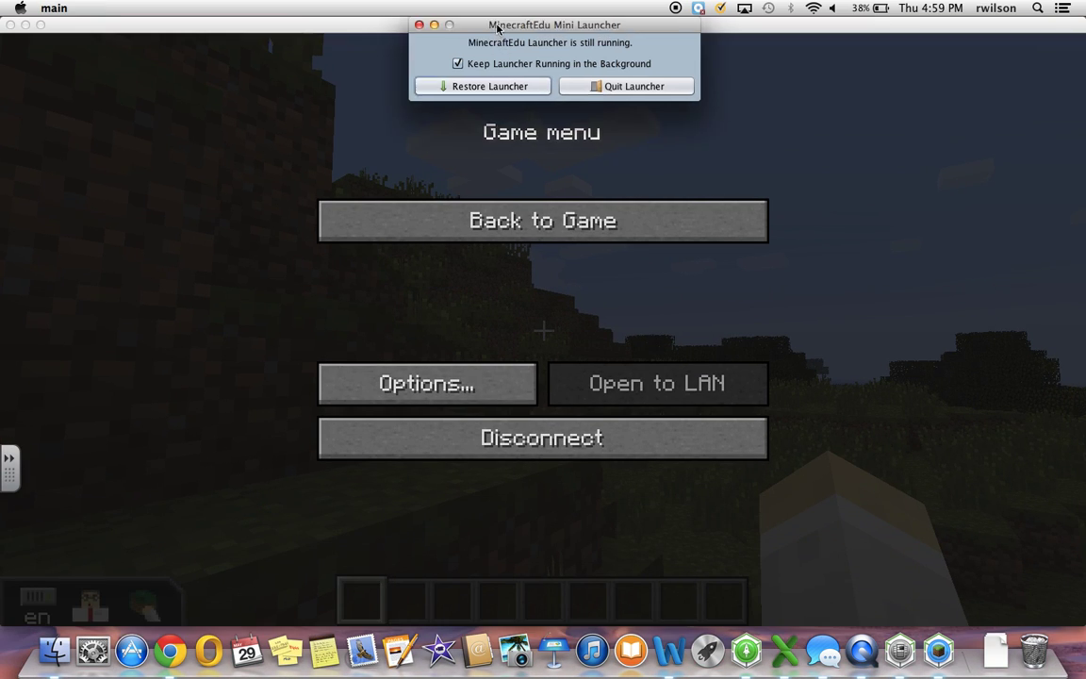
drag(491, 27, 886, 31)
click(504, 224)
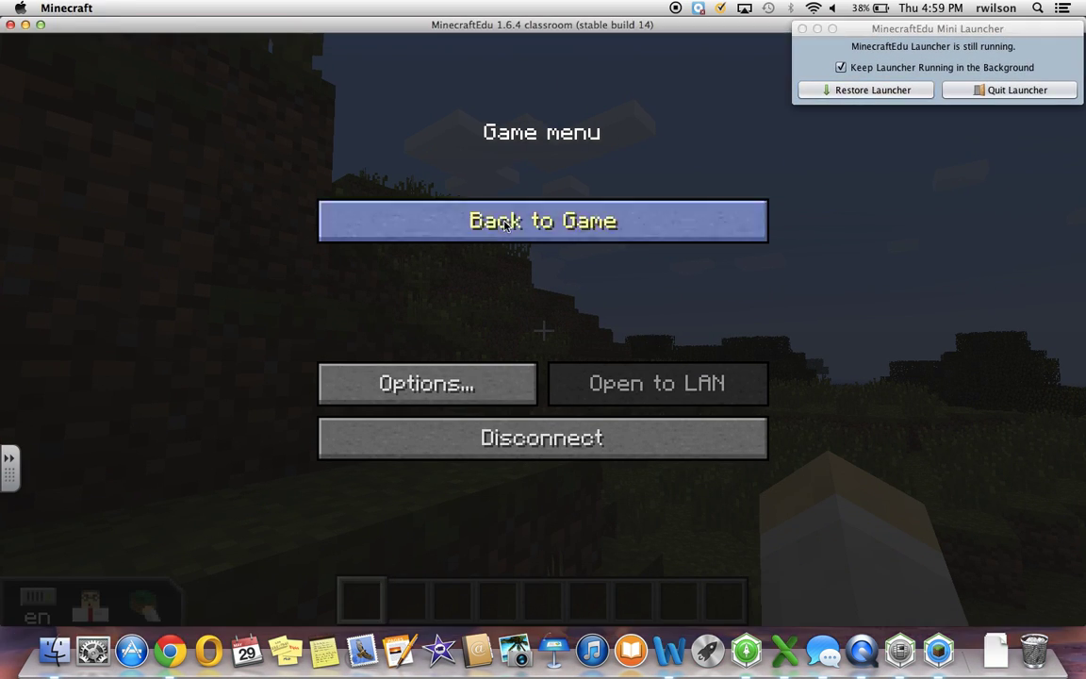
click(504, 223)
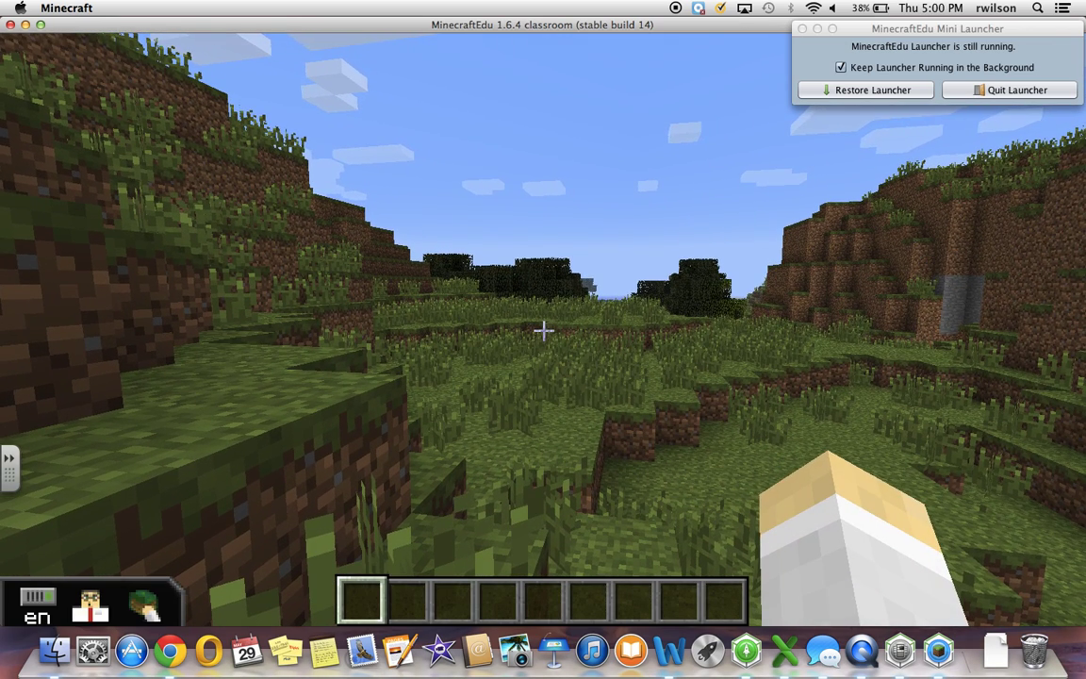
Enable Creative Mode for yourself and set the movement speed to +40% in the teacher's personal settings.
key(m)
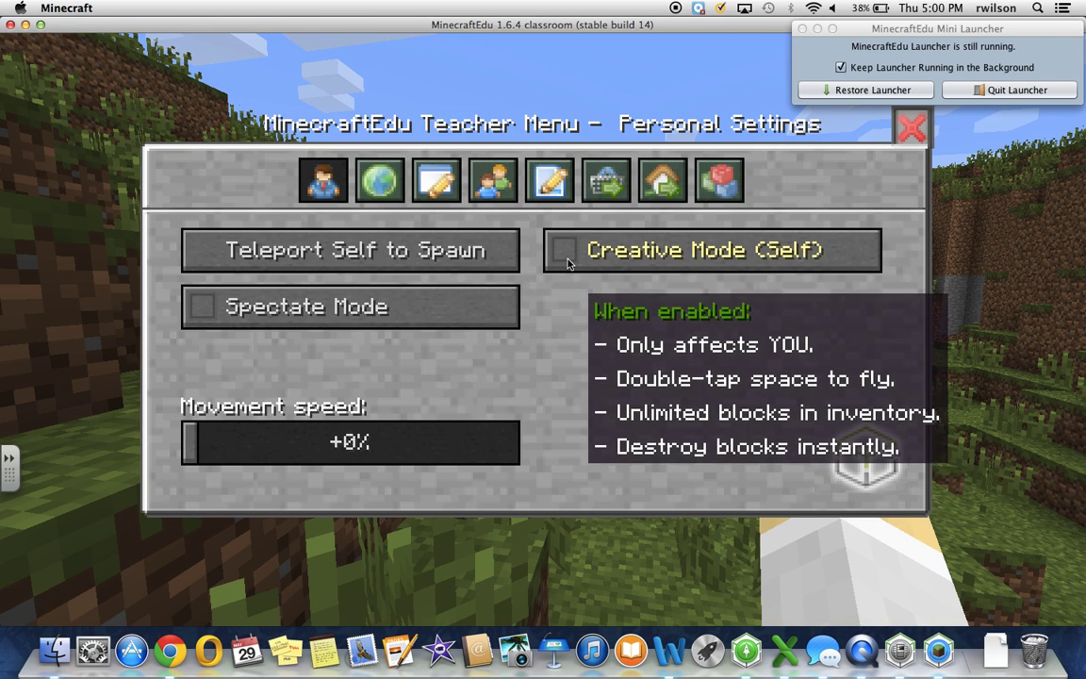
click(568, 263)
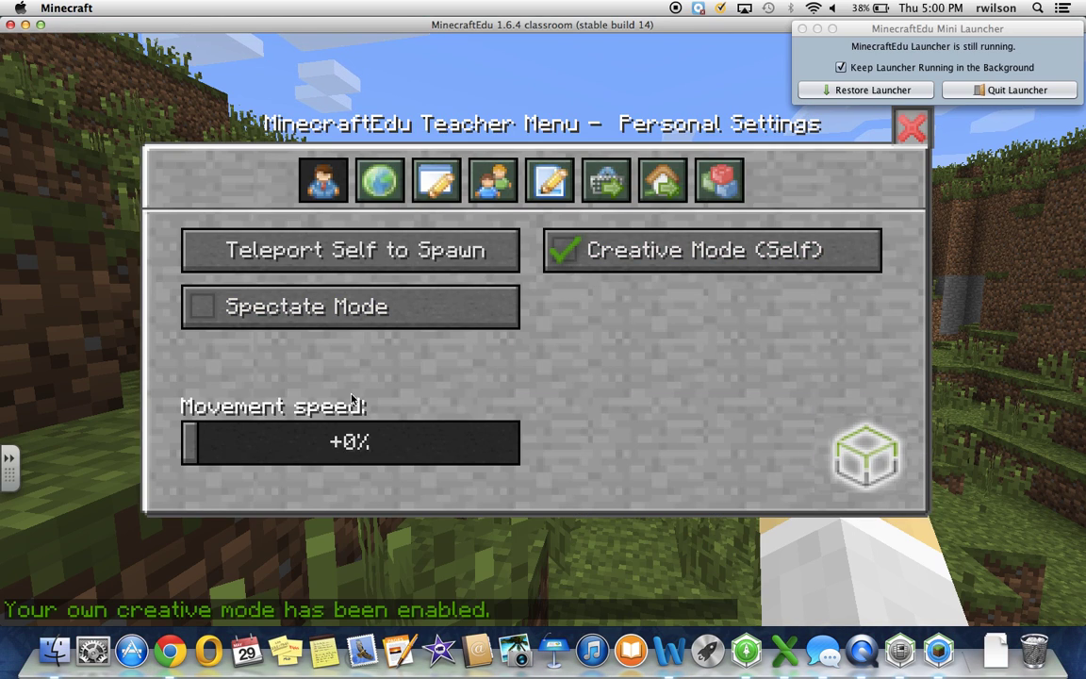
click(322, 441)
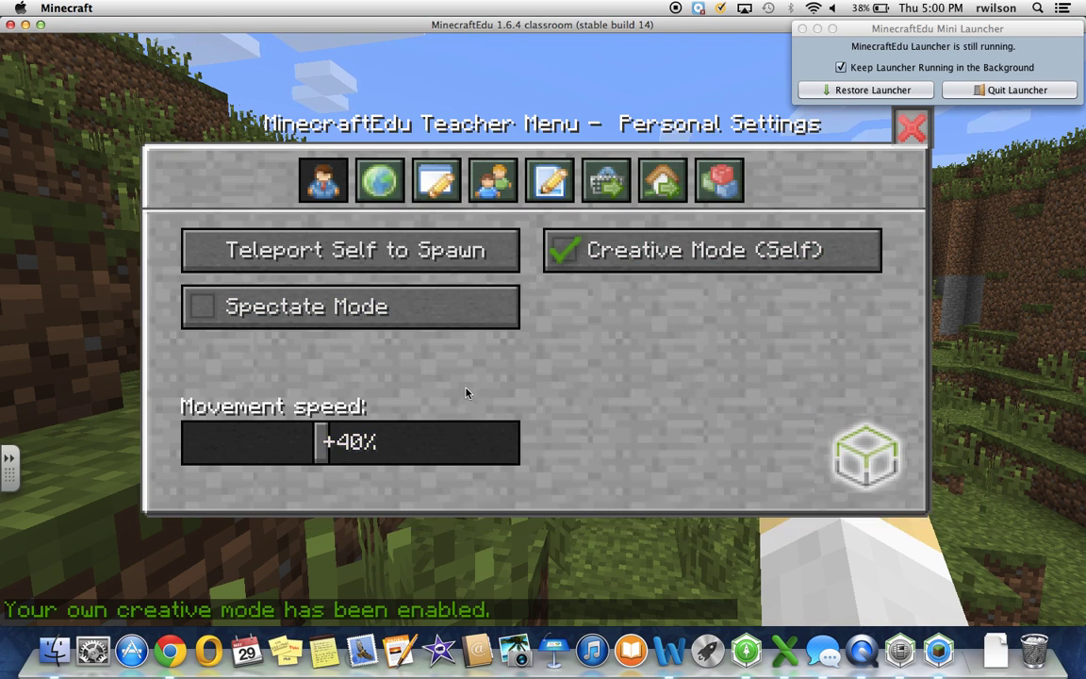
click(910, 128)
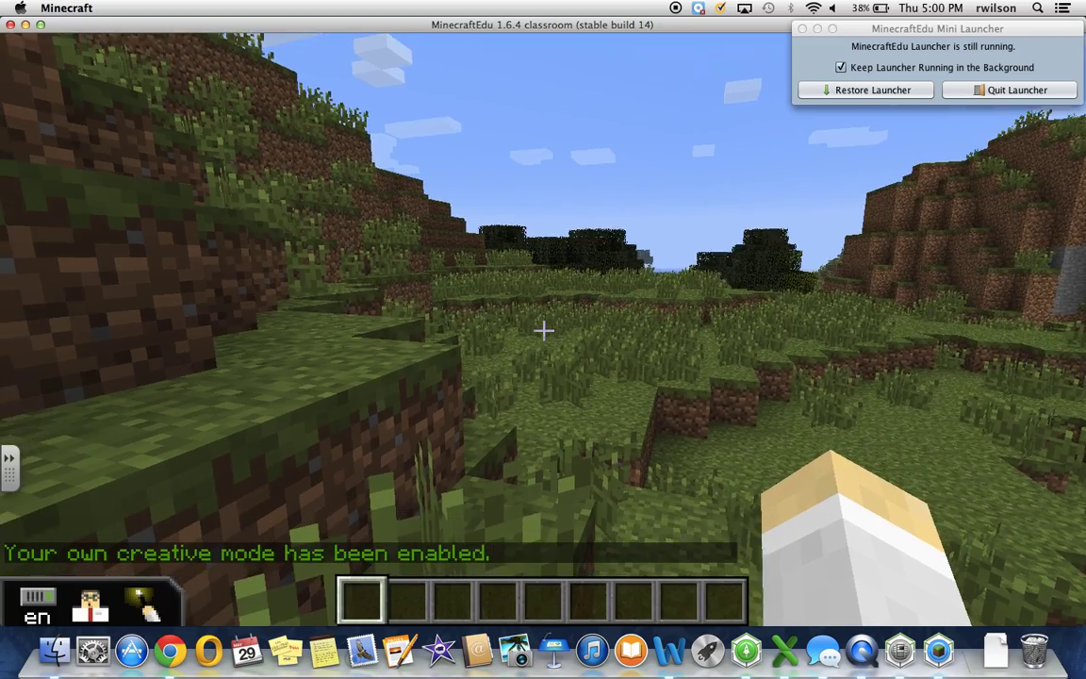
Take off and fly over the random world to survey its grassy hills, lakes, caves, tree-covered islands and sandy coastline.
key(space)
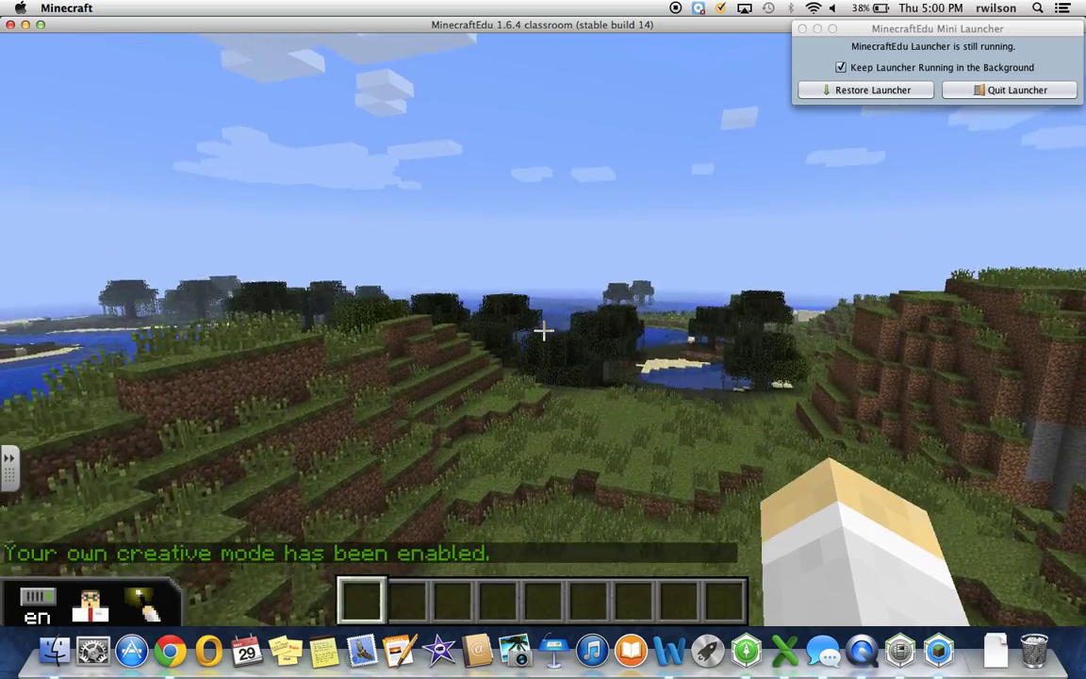
key(space)
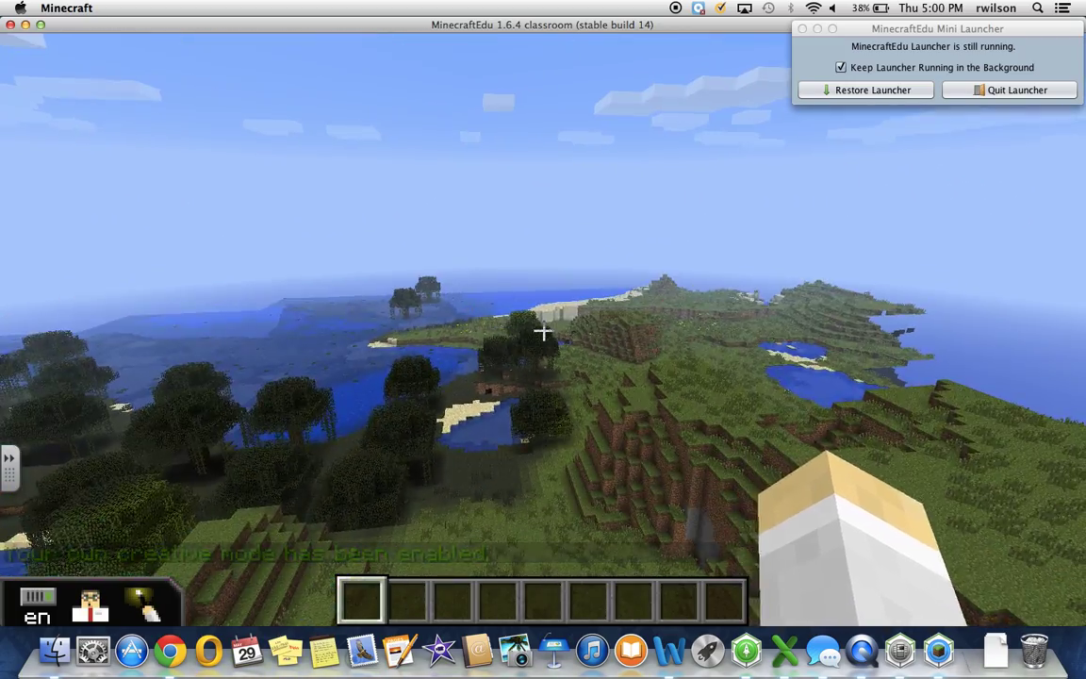
key(w)
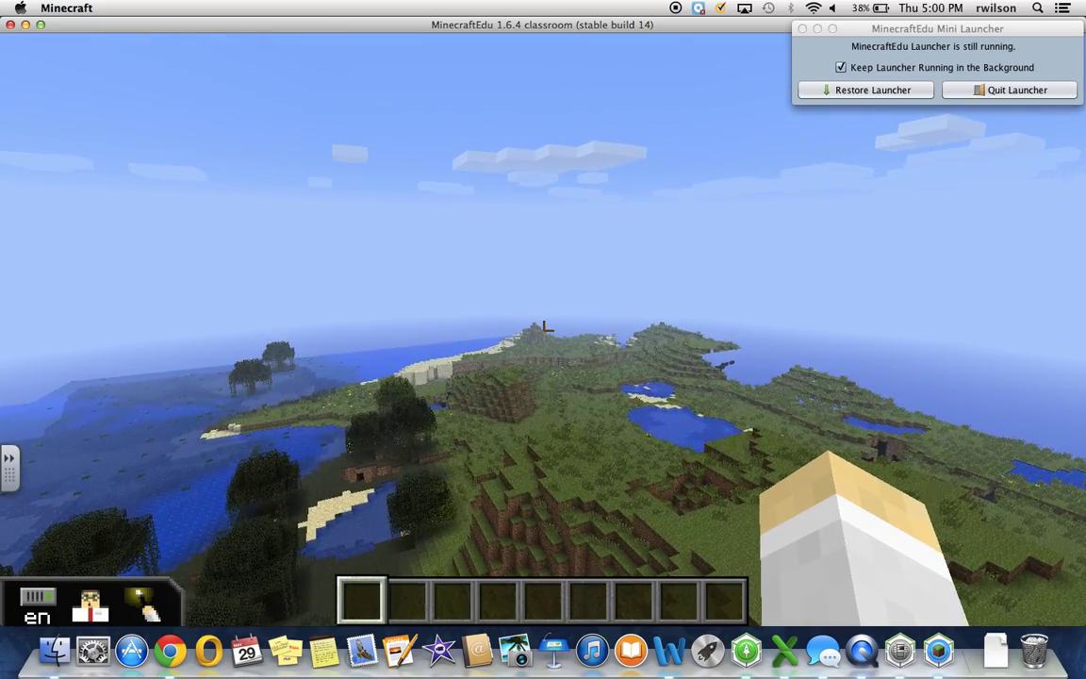
key(w)
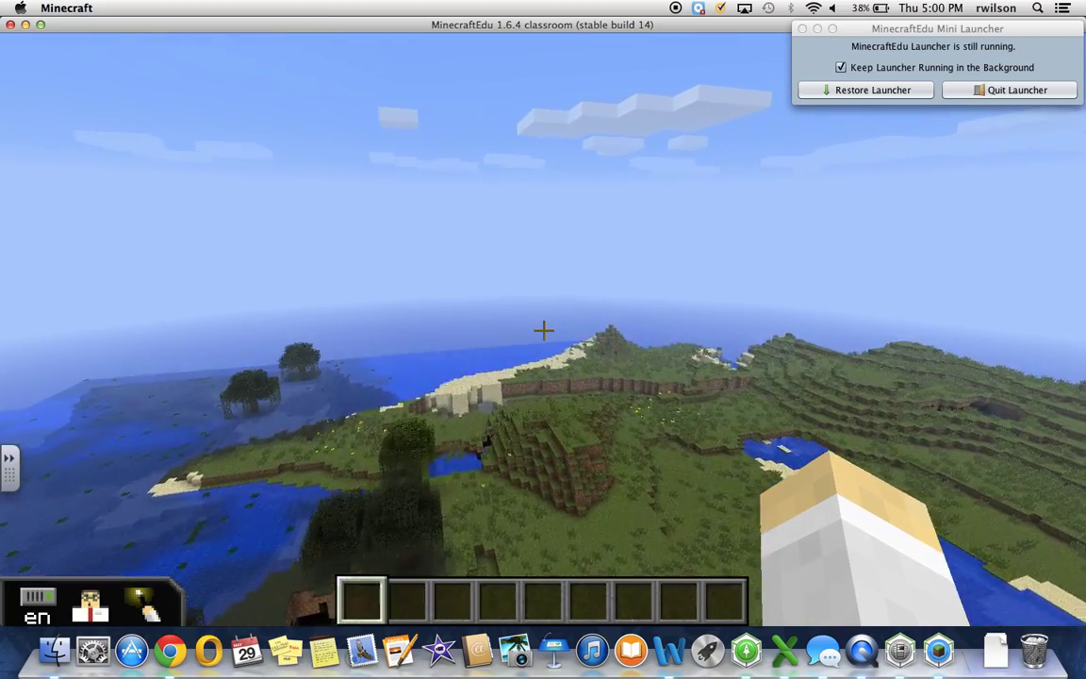
key(w)
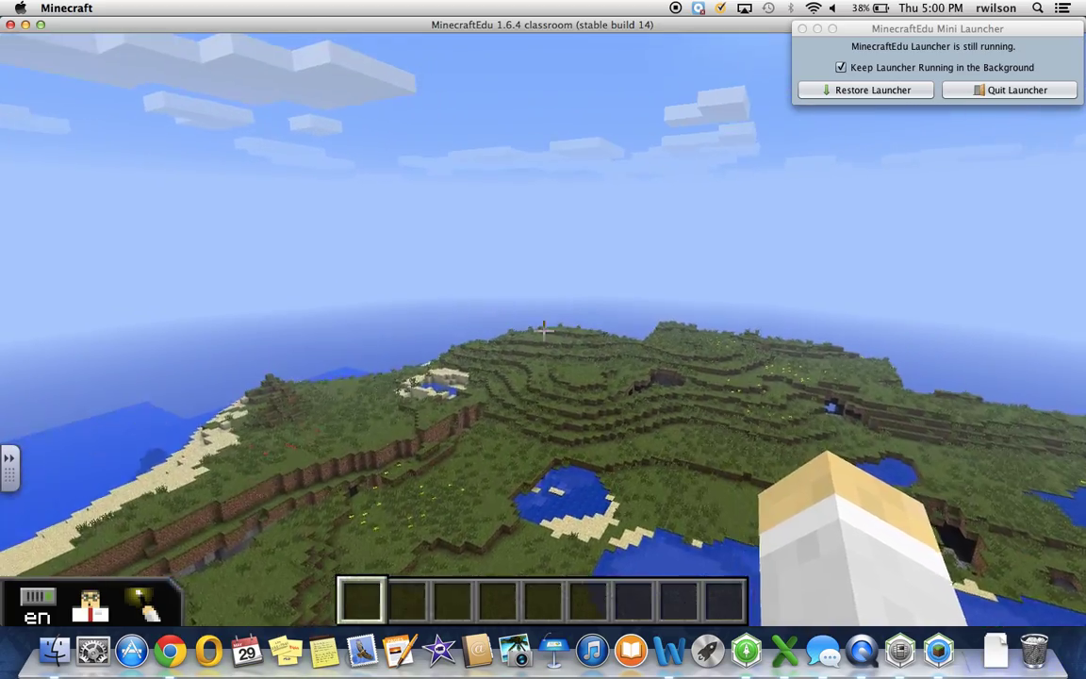
key(w)
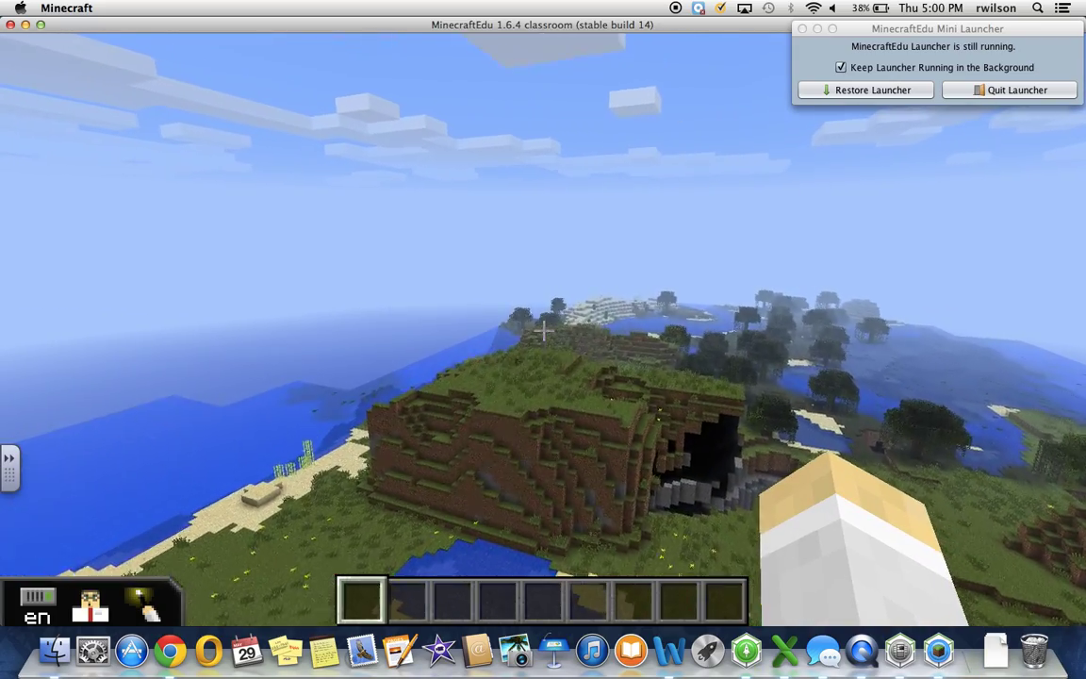
key(w)
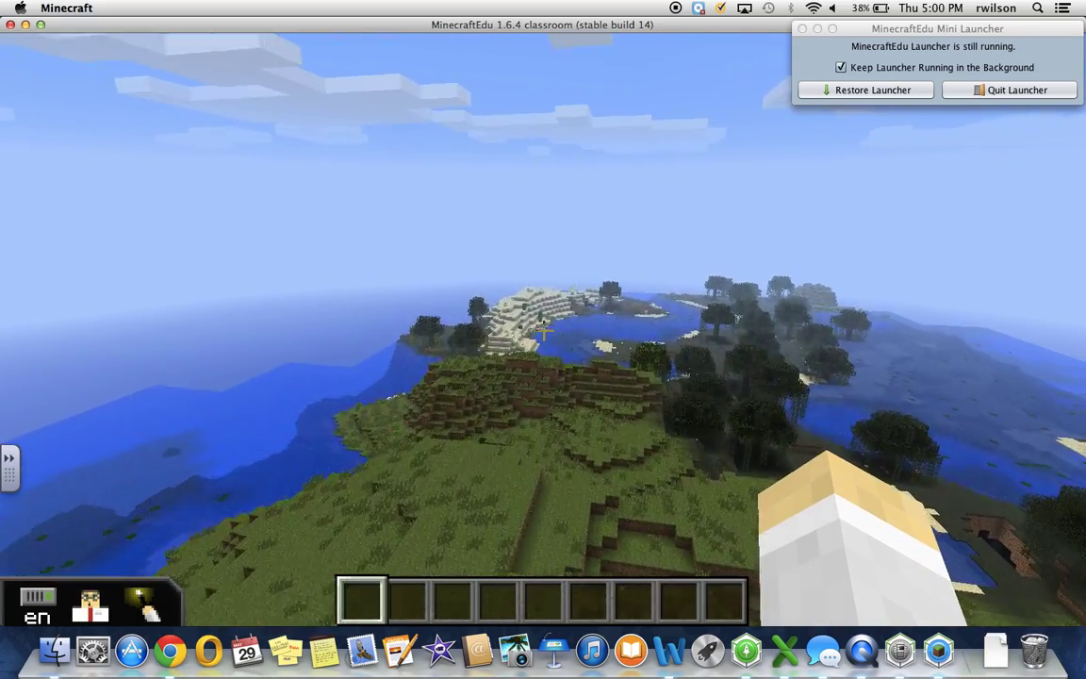
key(w)
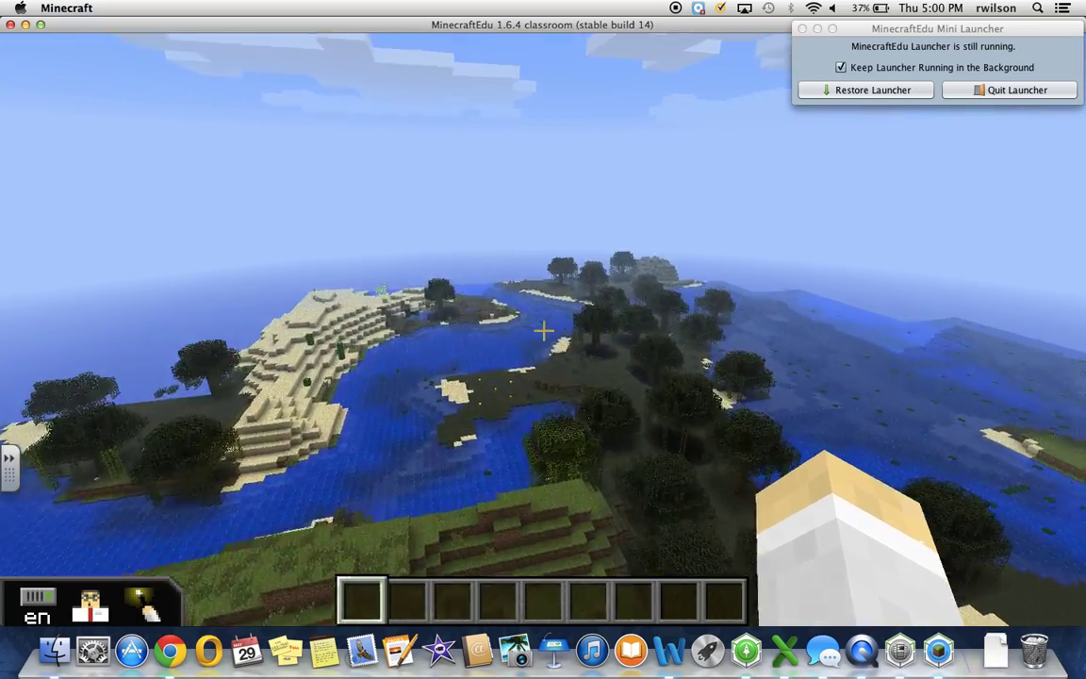
key(w)
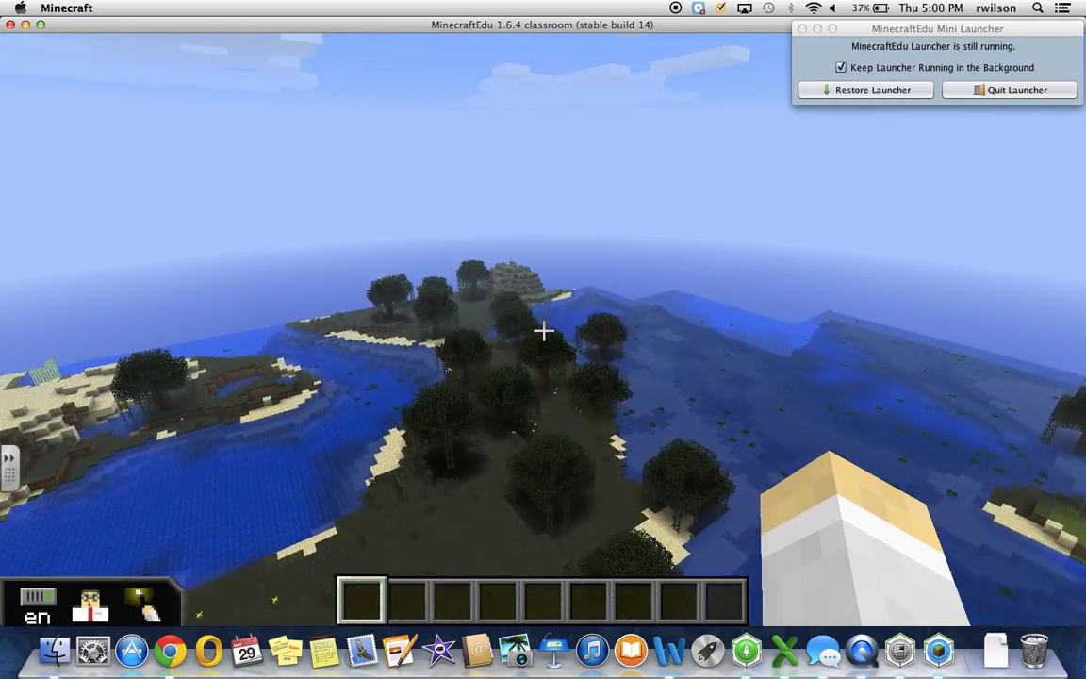
key(w)
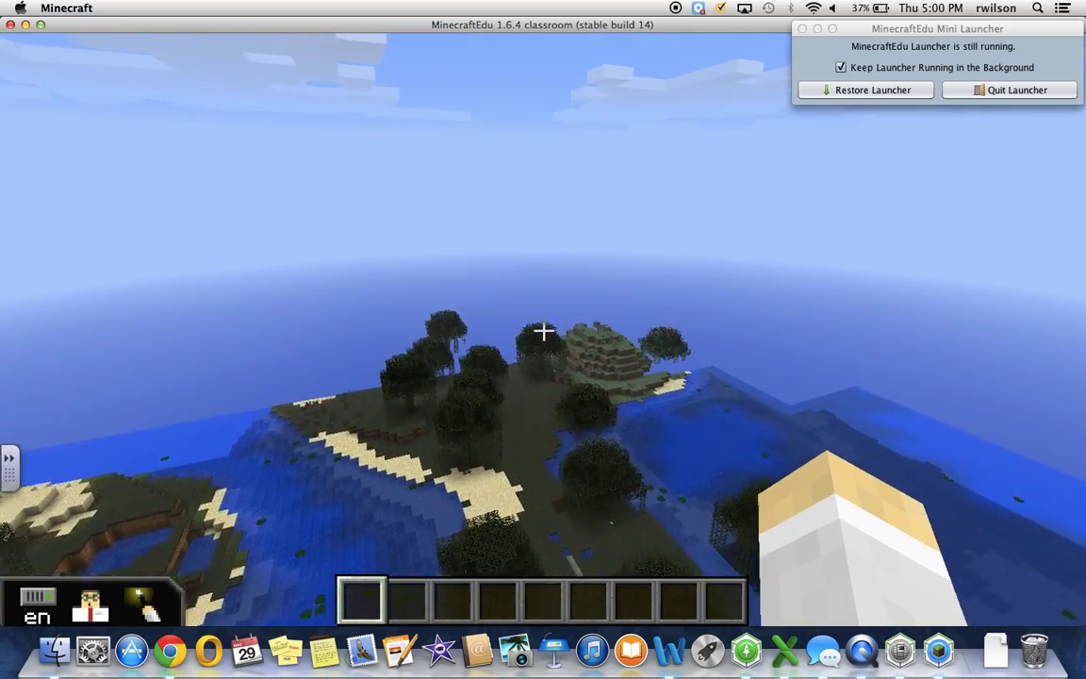
key(w)
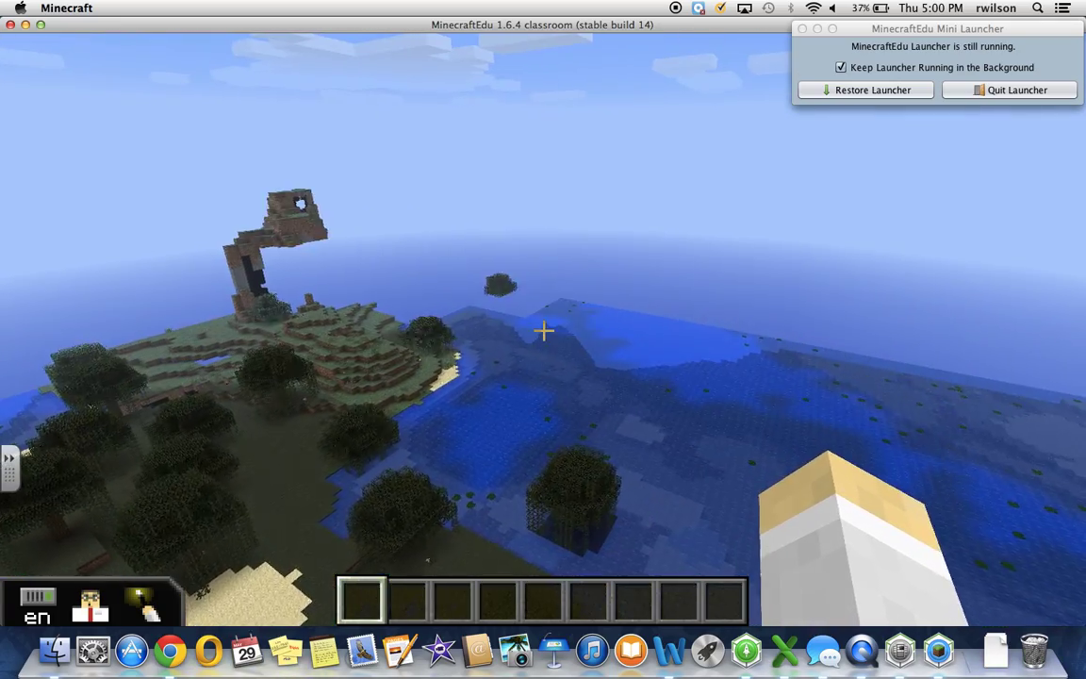
key(w)
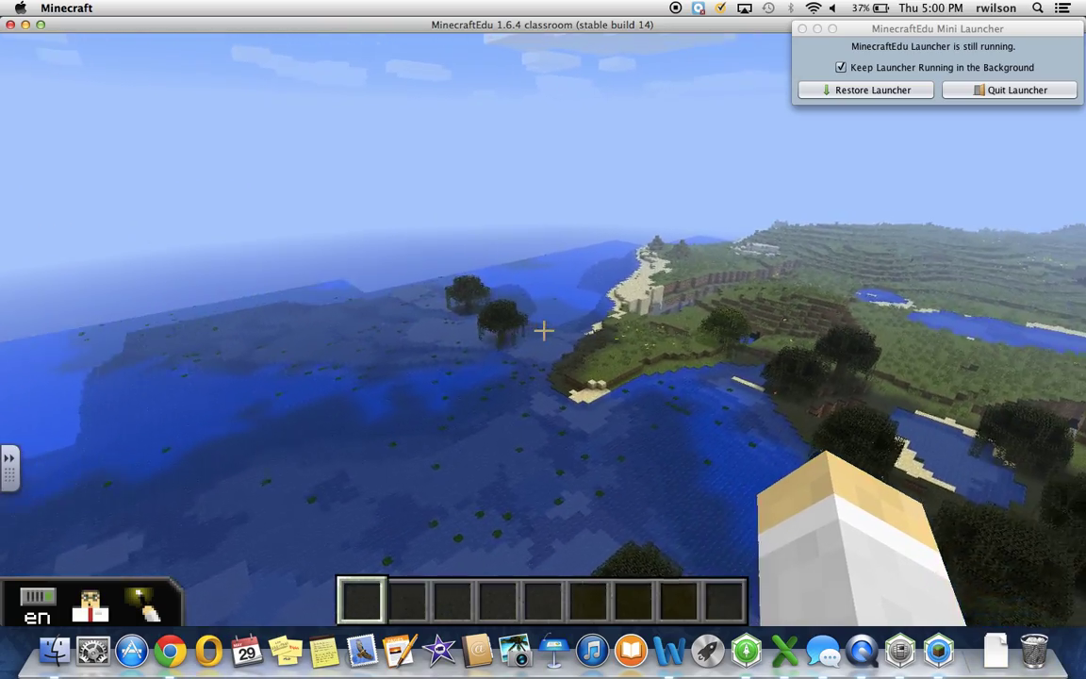
key(w)
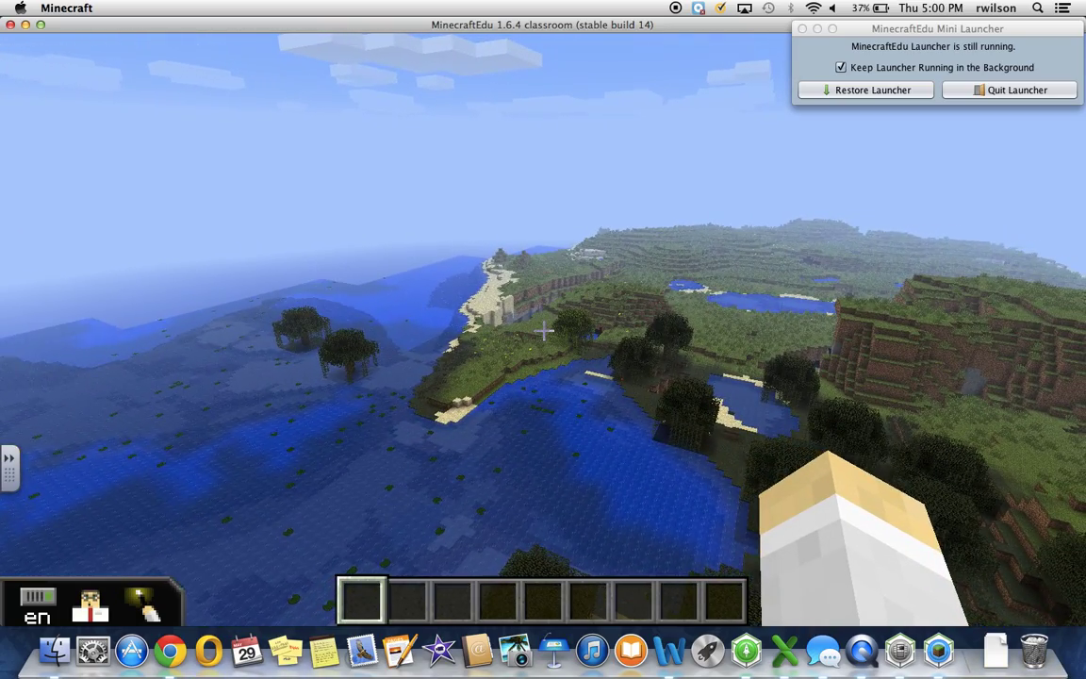
key(w)
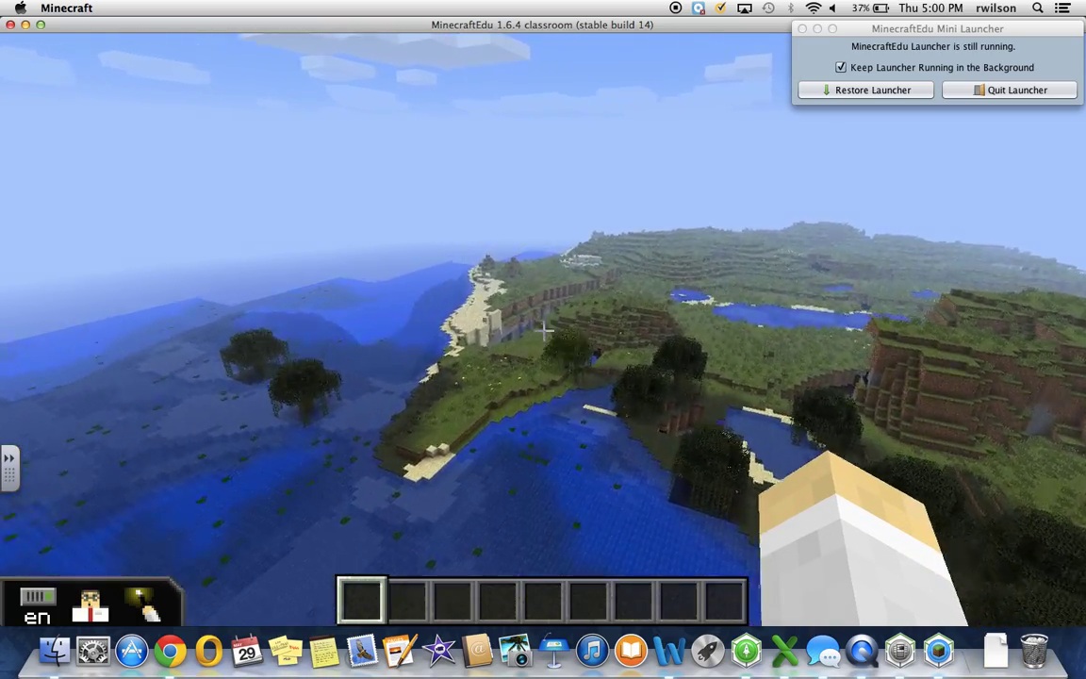
key(w)
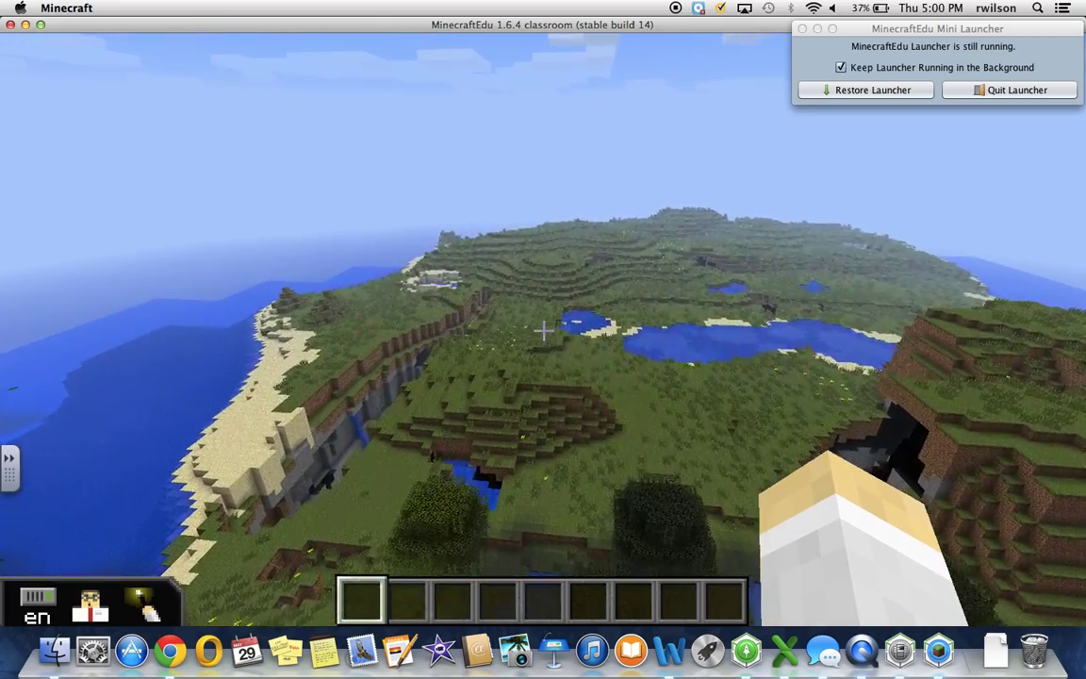
key(w)
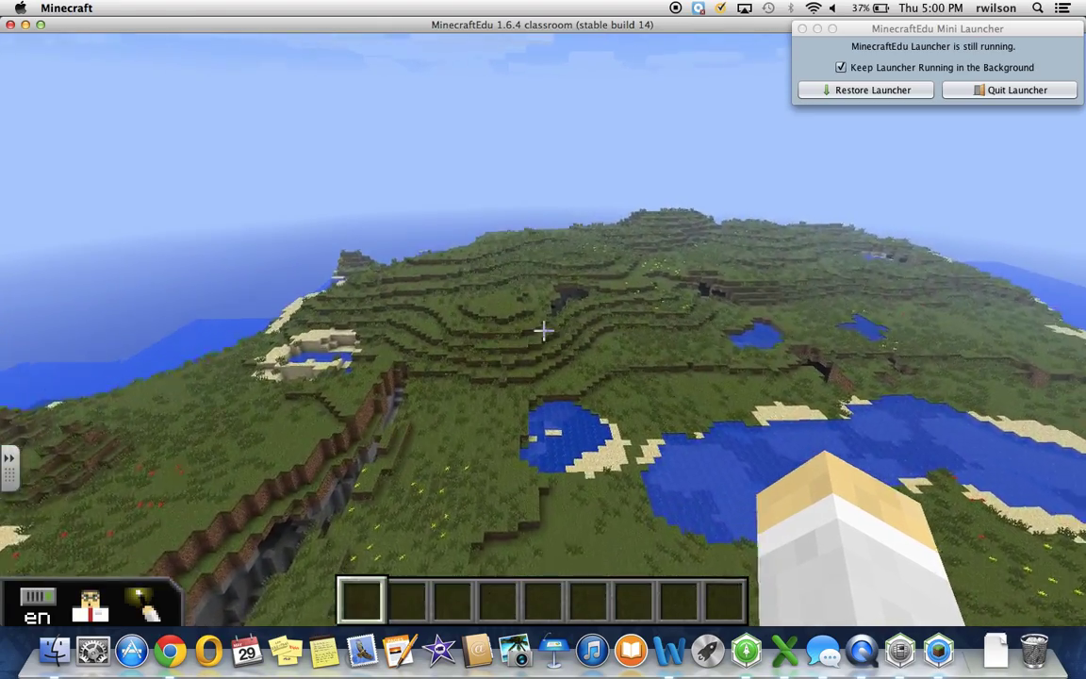
key(w)
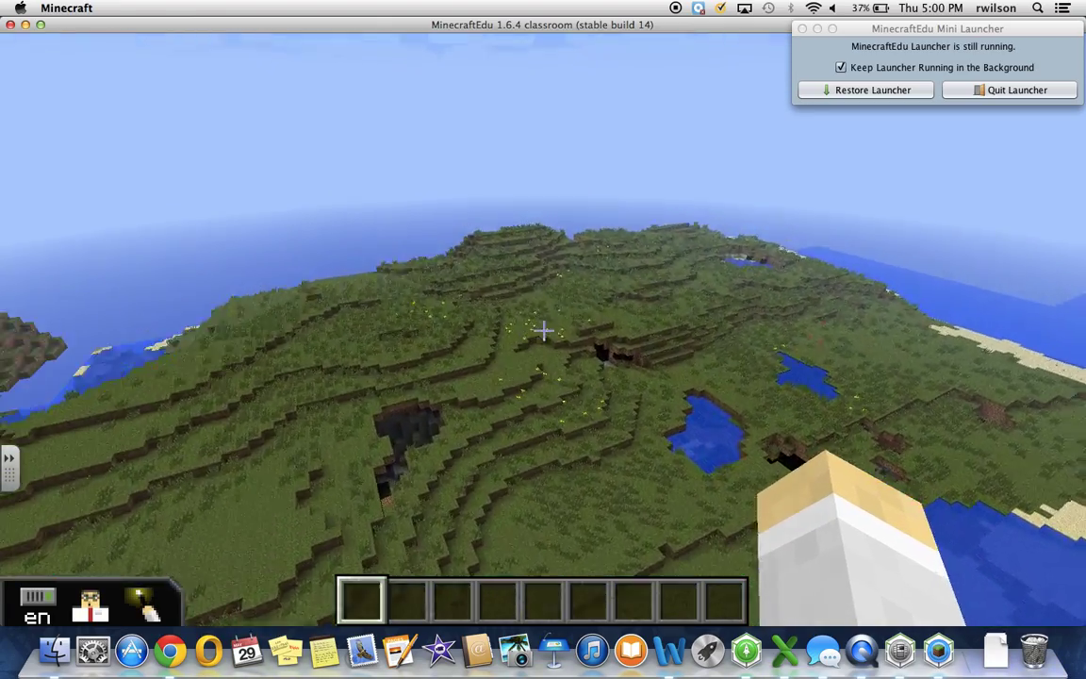
key(w)
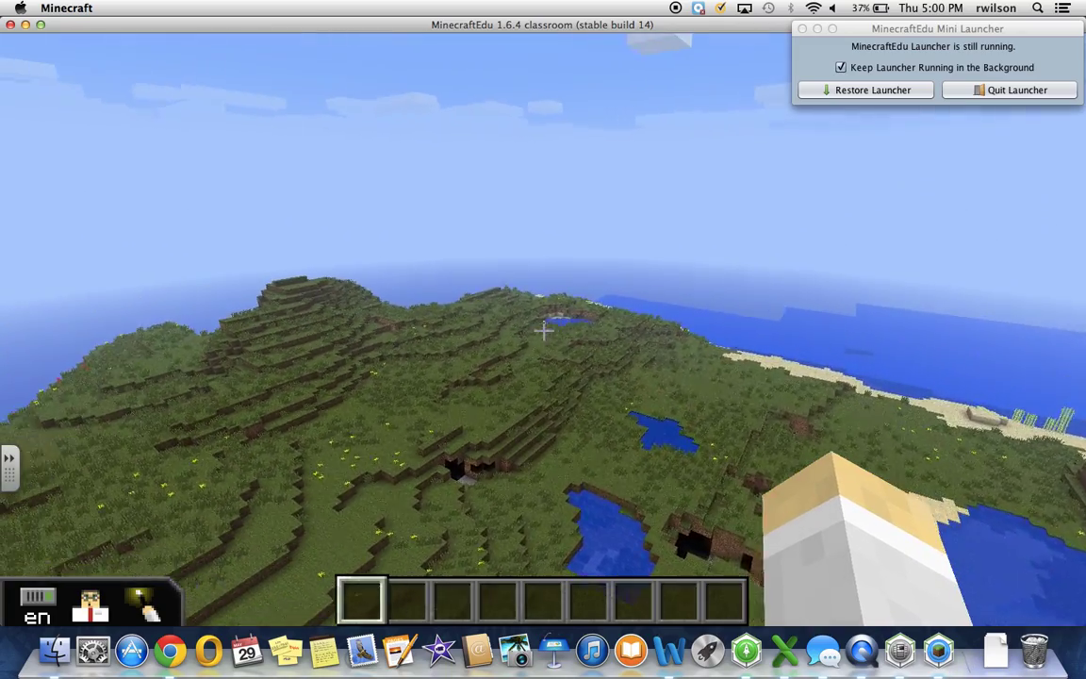
key(w)
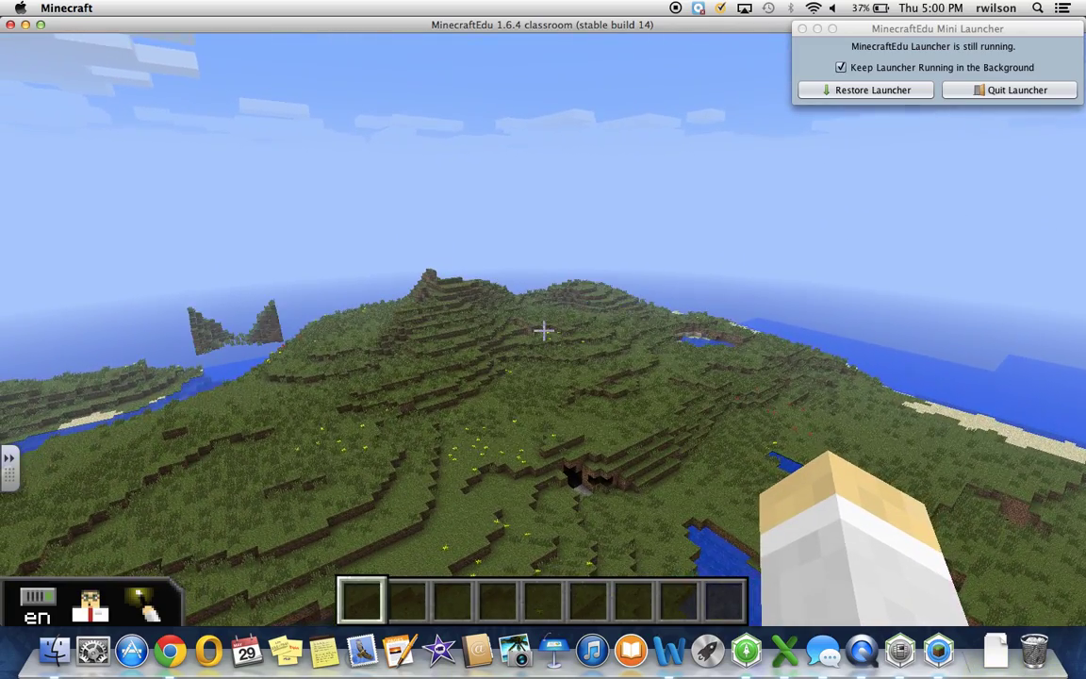
key(w)
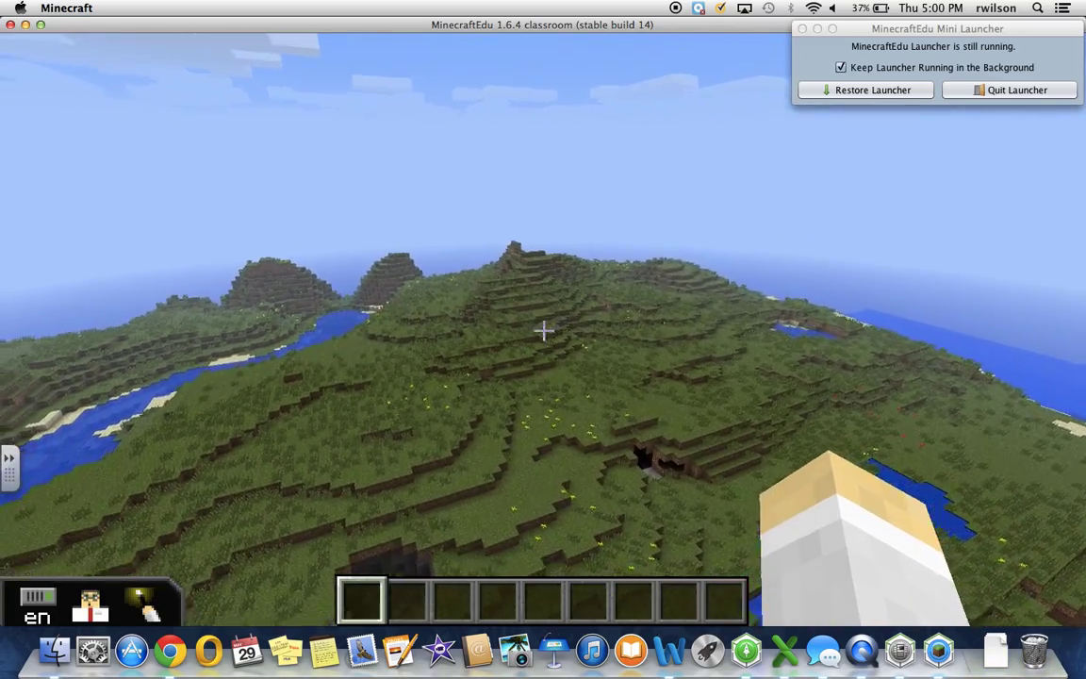
key(w)
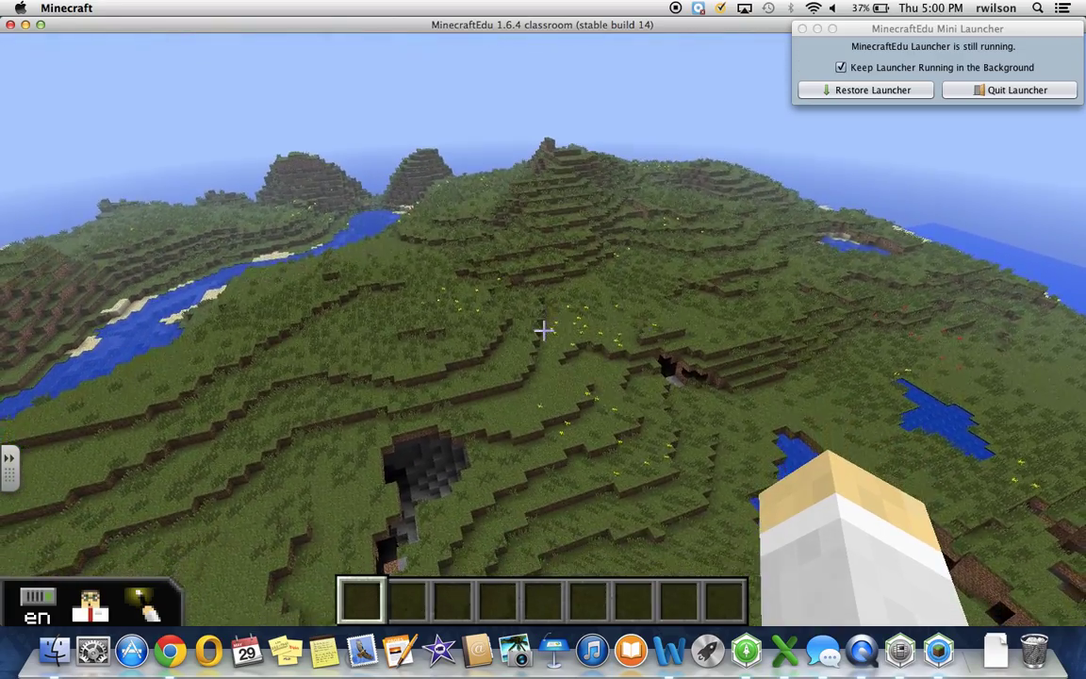
key(w)
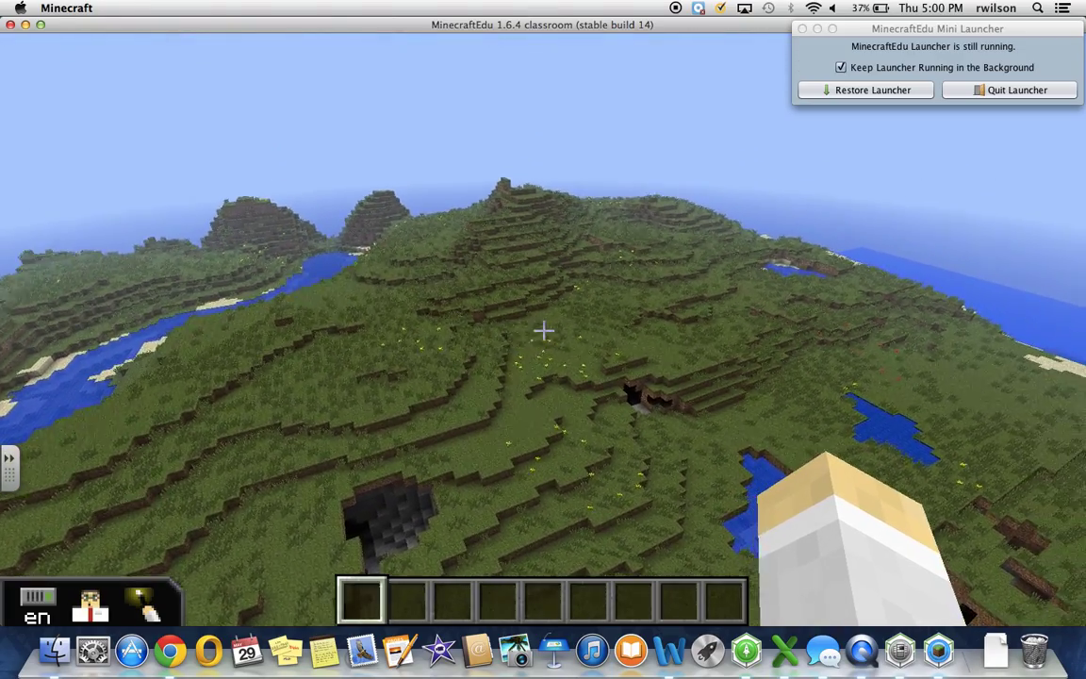
key(w)
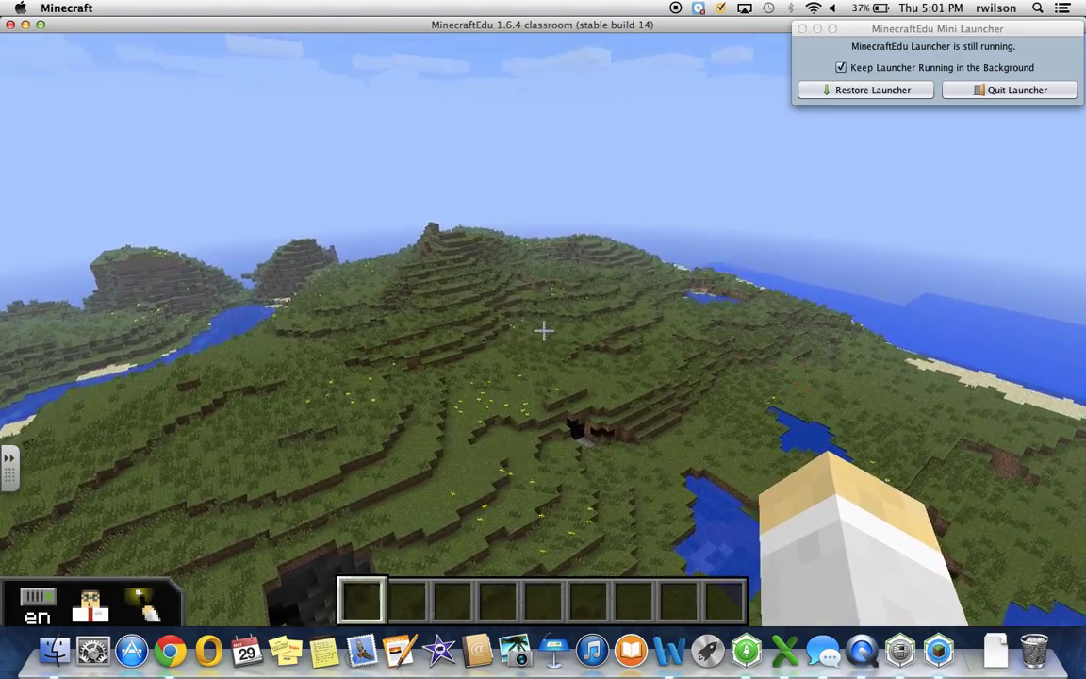
key(w)
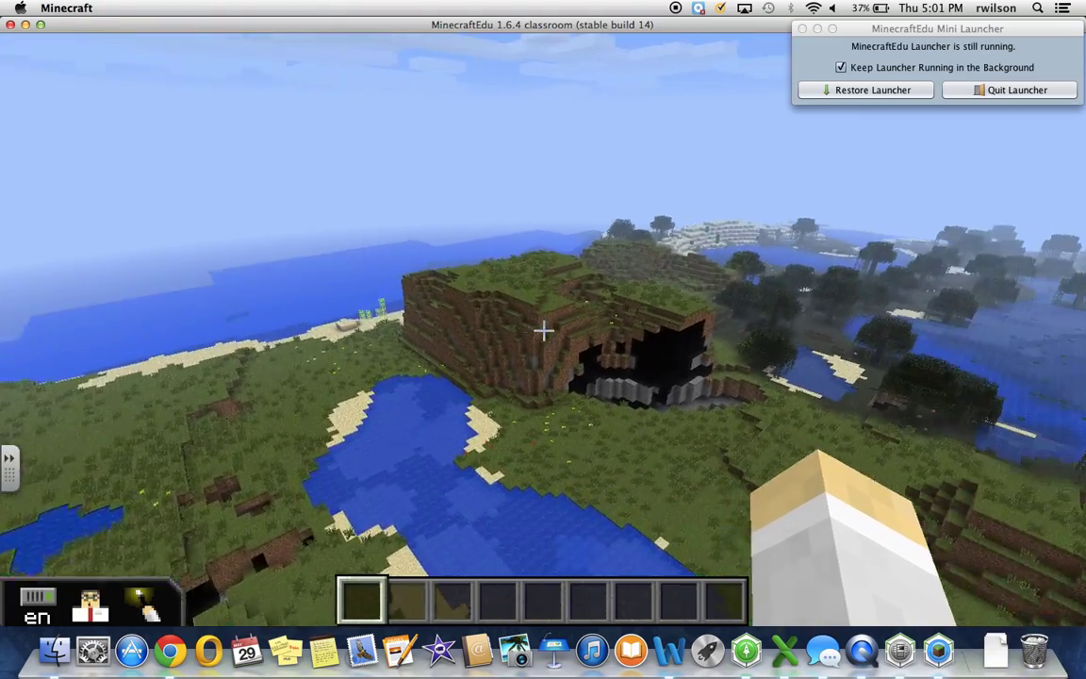
key(w)
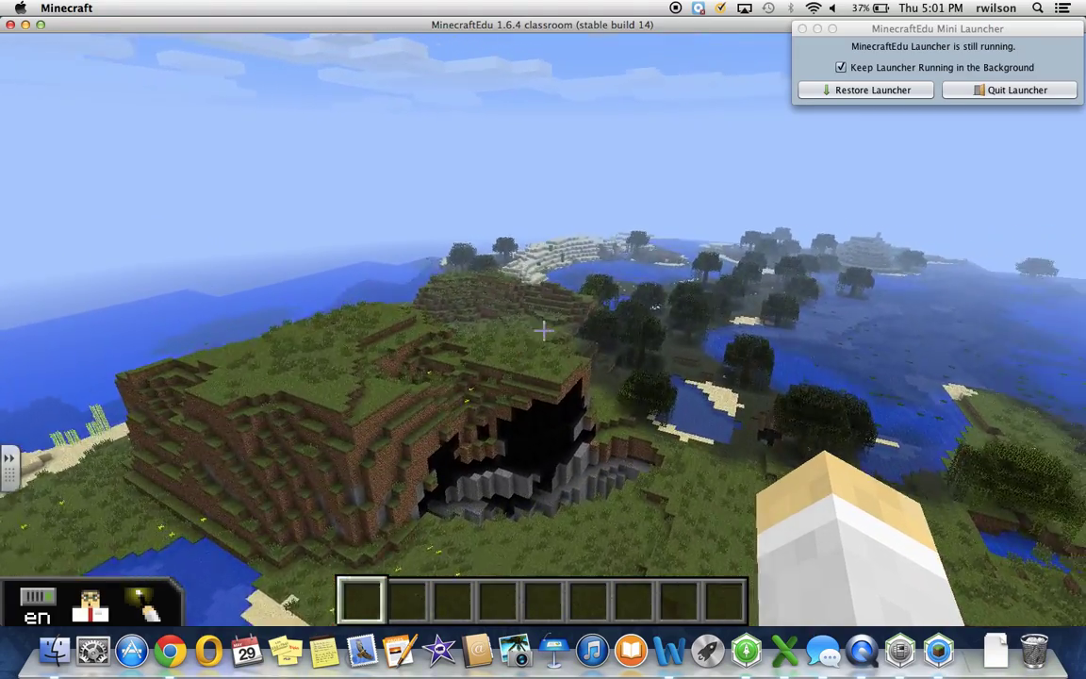
key(w)
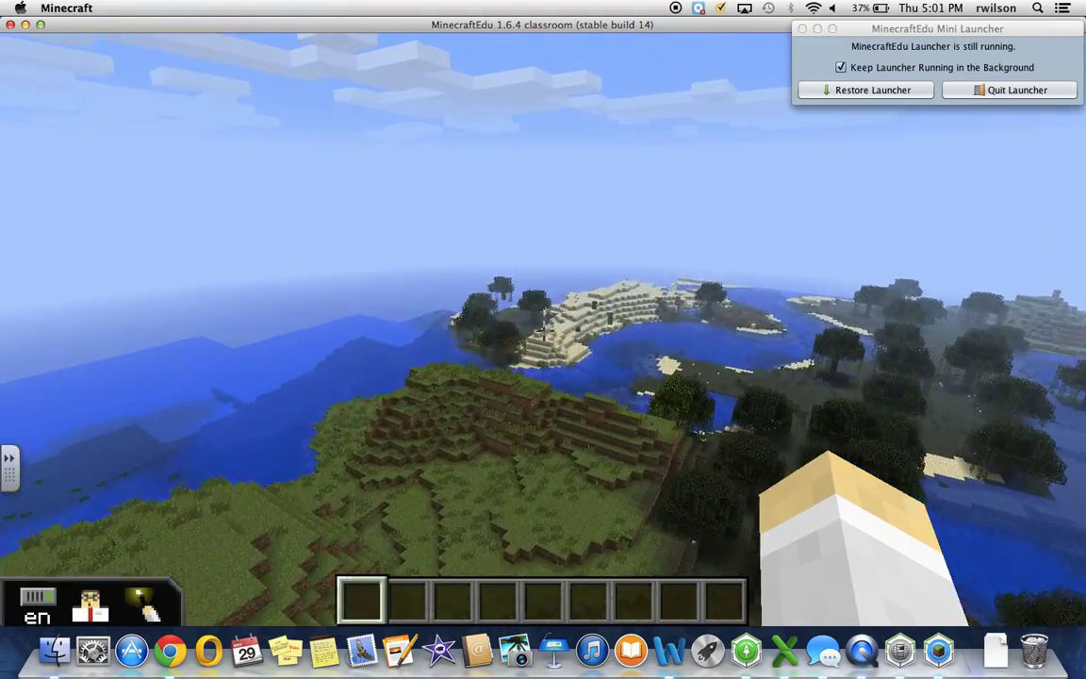
key(w)
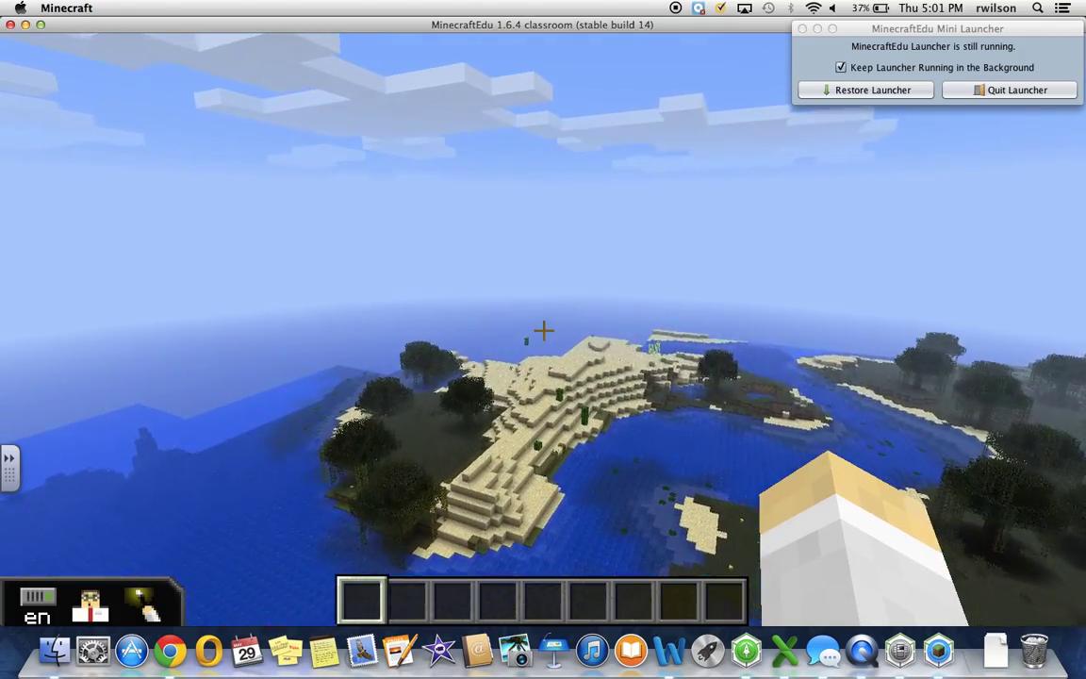
key(w)
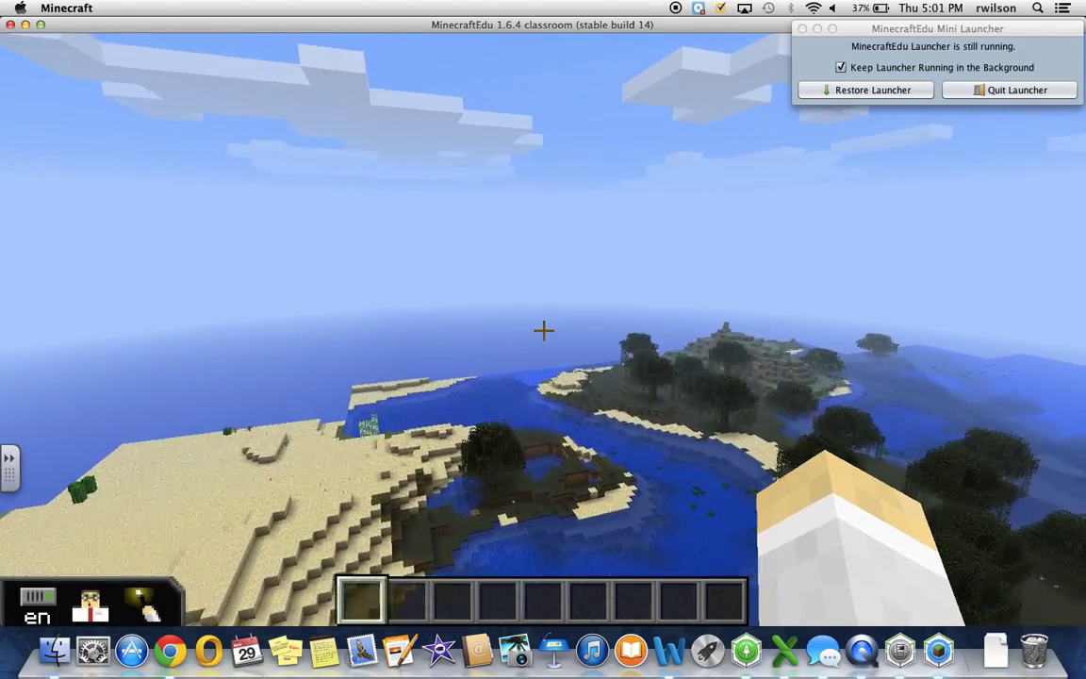
Disconnect from the multiplayer server and quit the game.
key(Escape)
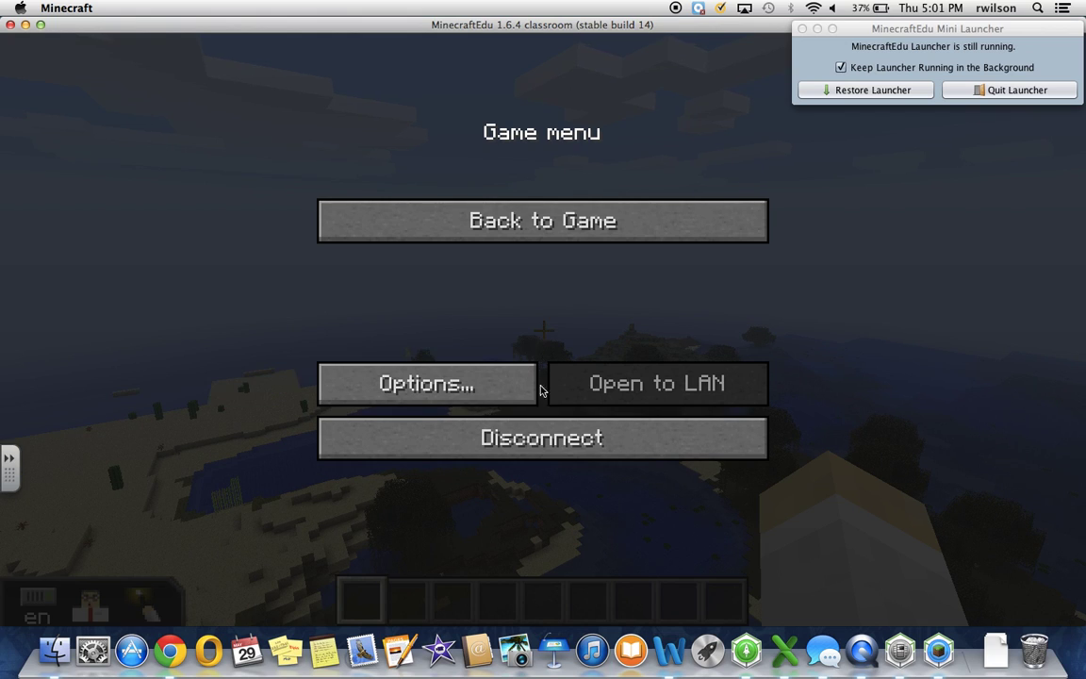
click(548, 439)
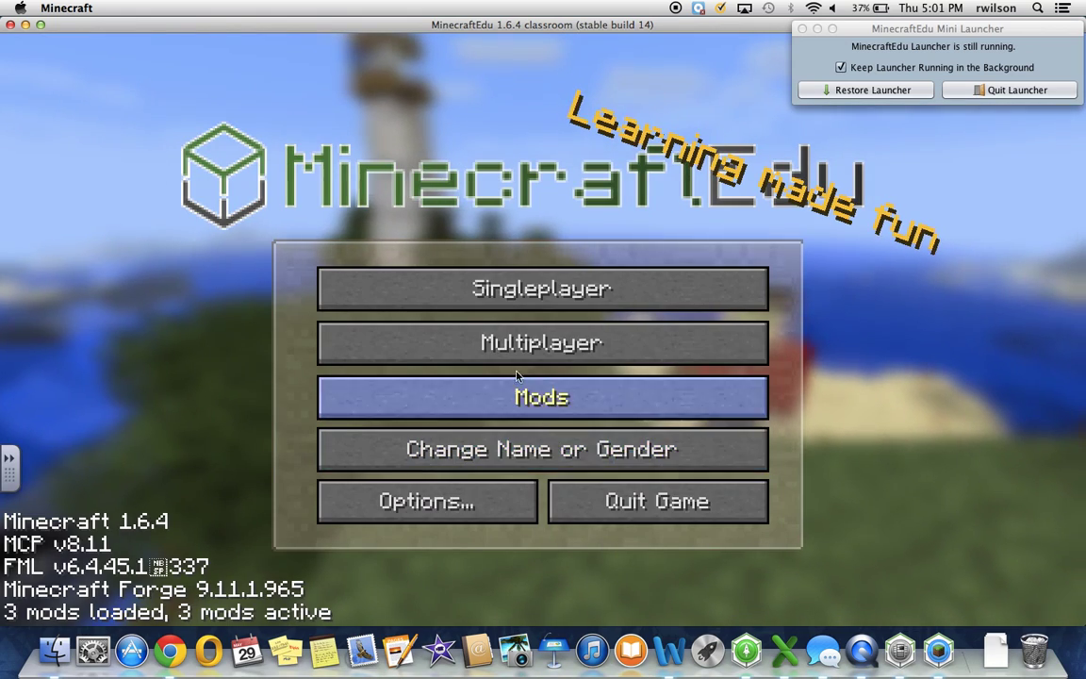
click(630, 504)
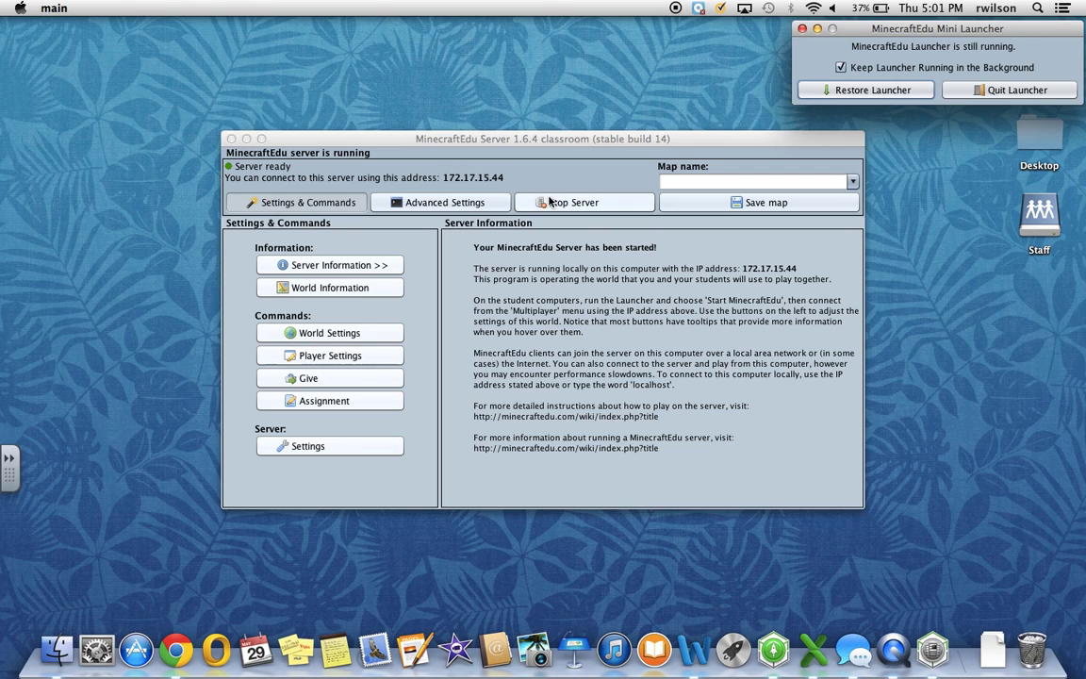
Stop the MinecraftEdu server that is running the random world.
click(558, 202)
click(649, 361)
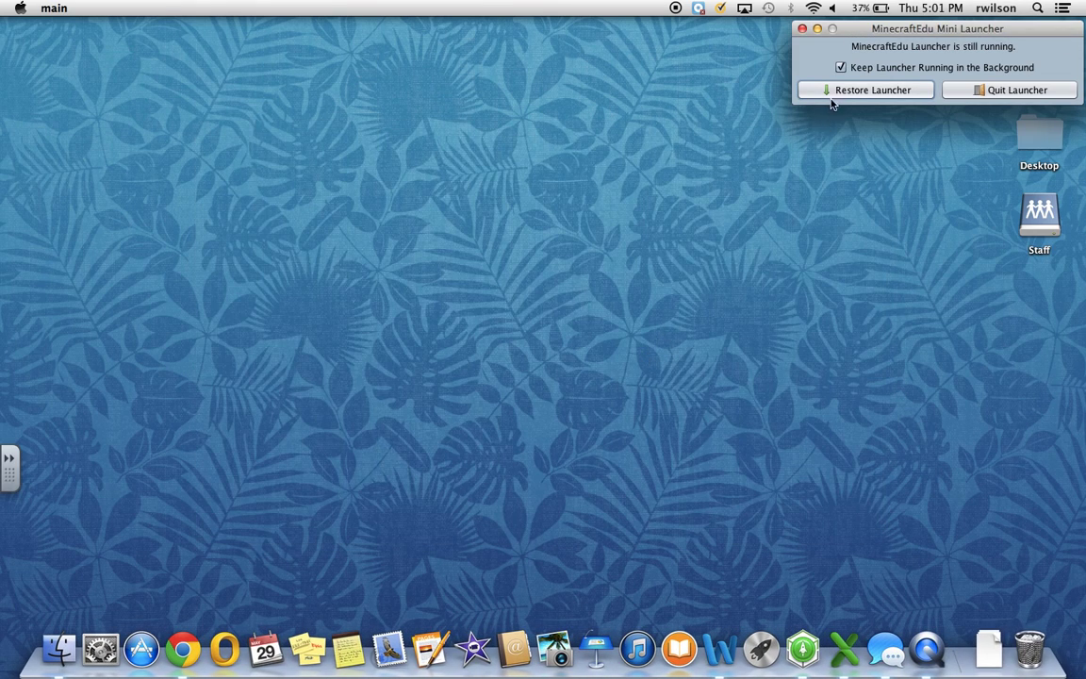
Restore the MinecraftEdu Launcher, start the Server Launcher, and open the setup for creating a new world.
click(833, 91)
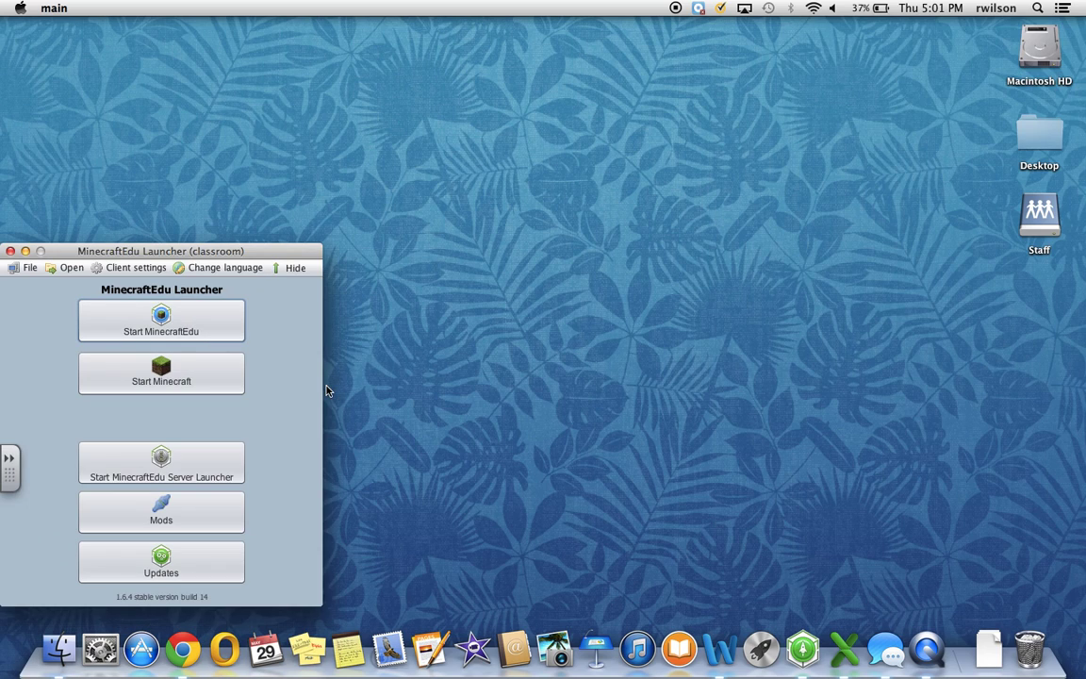
click(170, 462)
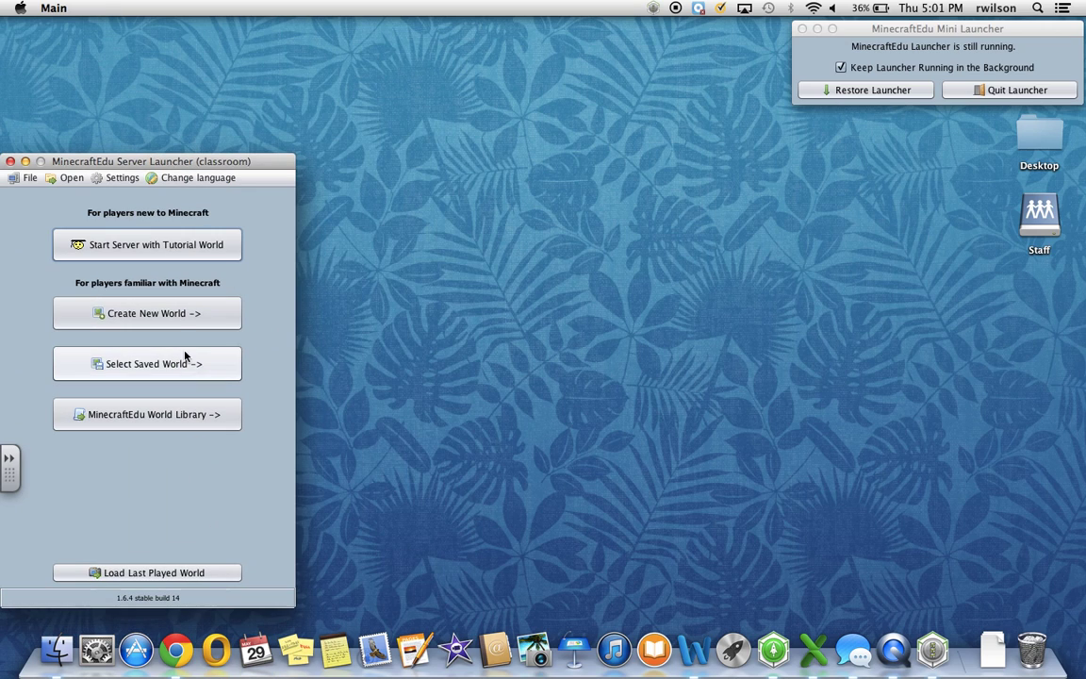
click(174, 324)
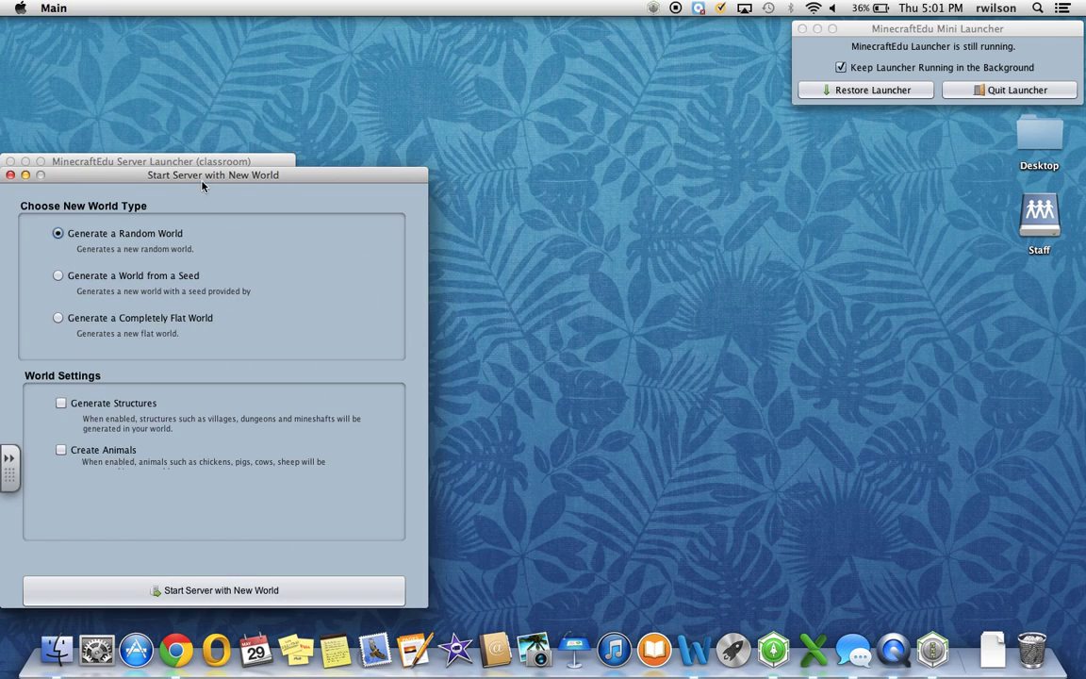
Move the new-world setup window clear of the Server Launcher and choose to generate a world from a seed.
drag(208, 180, 528, 135)
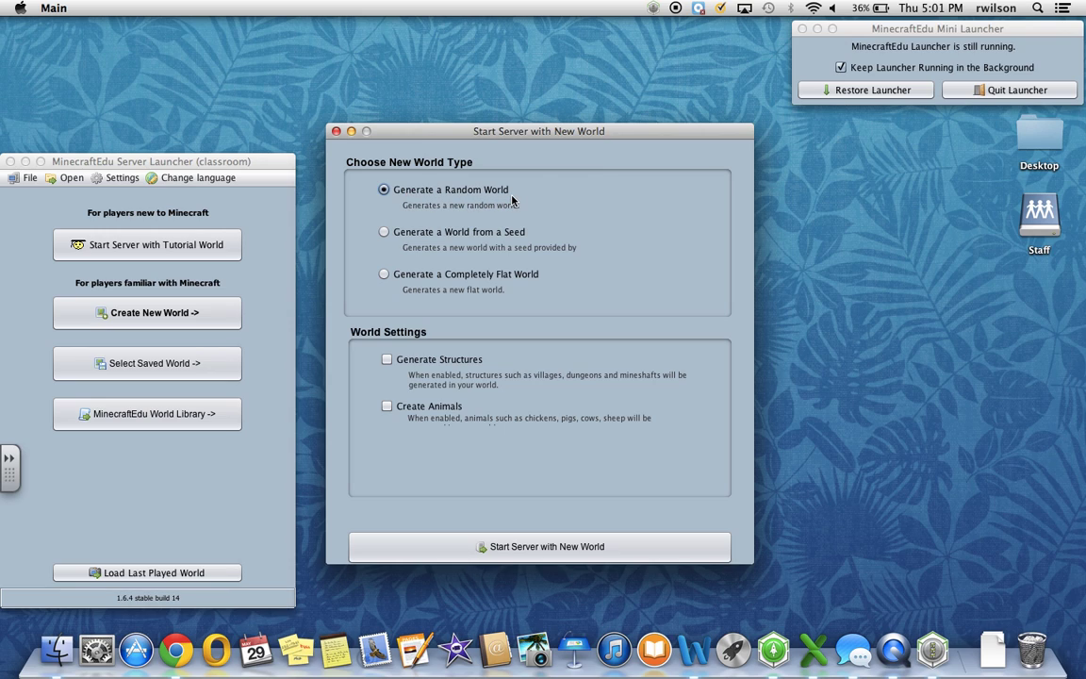
click(386, 233)
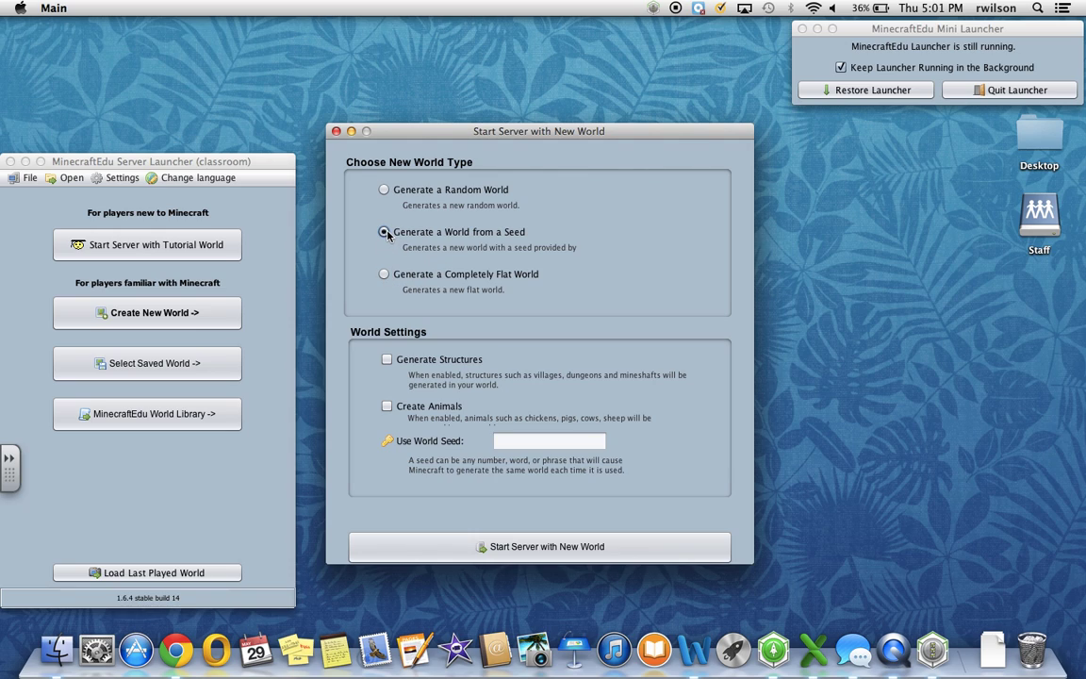
click(384, 190)
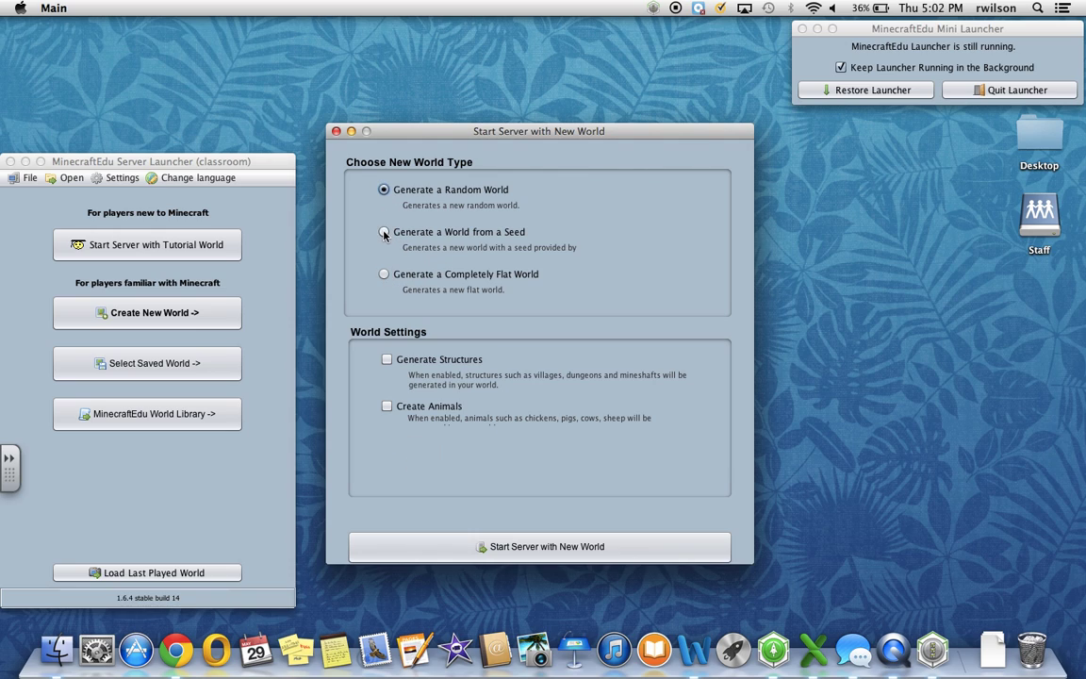
click(384, 233)
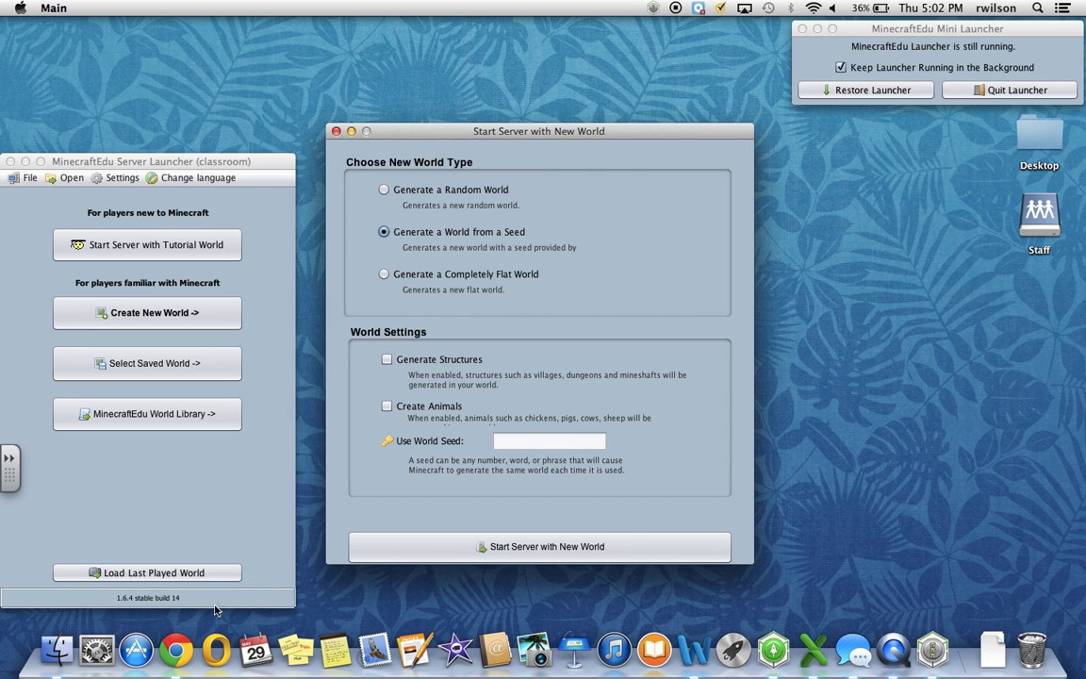
Switch to Chrome and browse the featured seeds on the Minecraft Seeds home page.
click(175, 651)
click(199, 172)
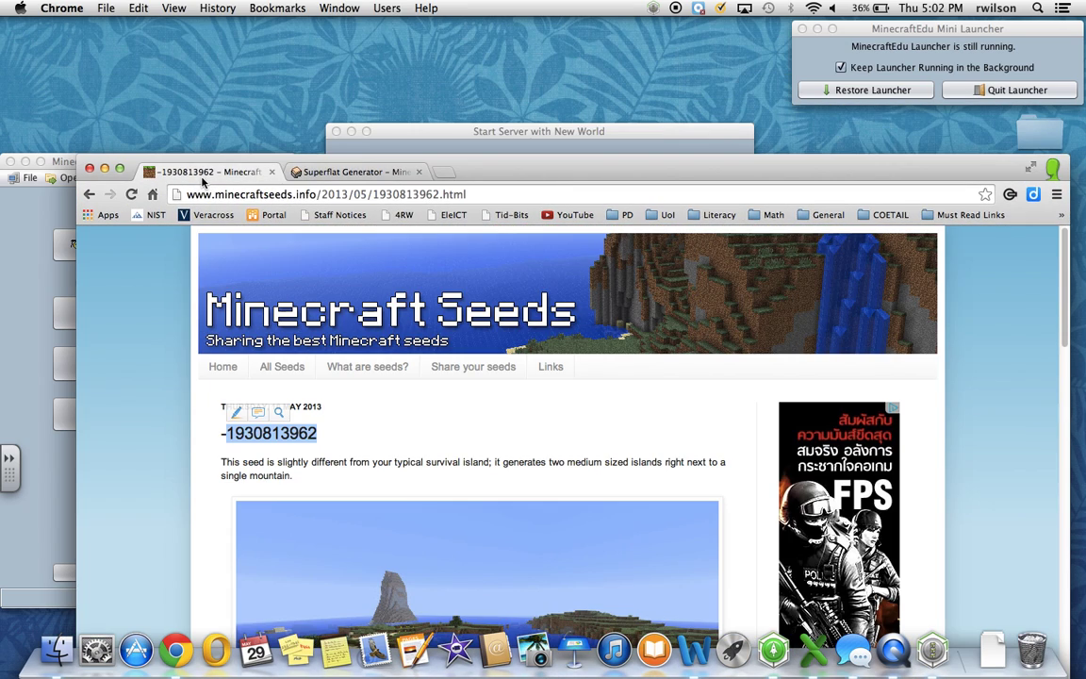
drag(450, 172, 466, 42)
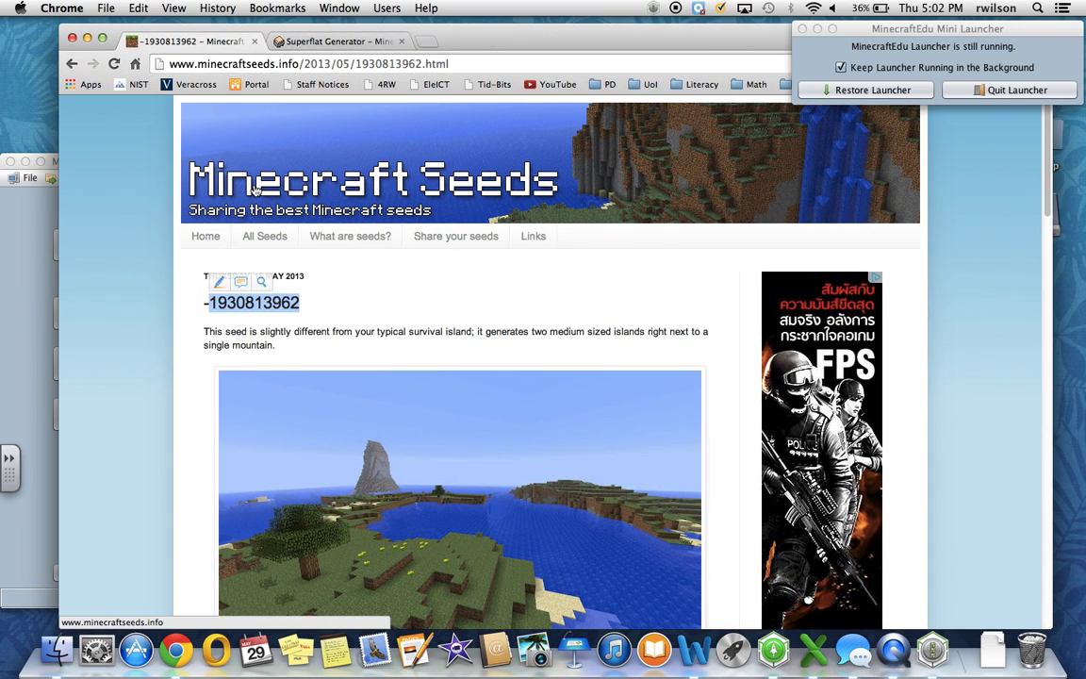
click(207, 240)
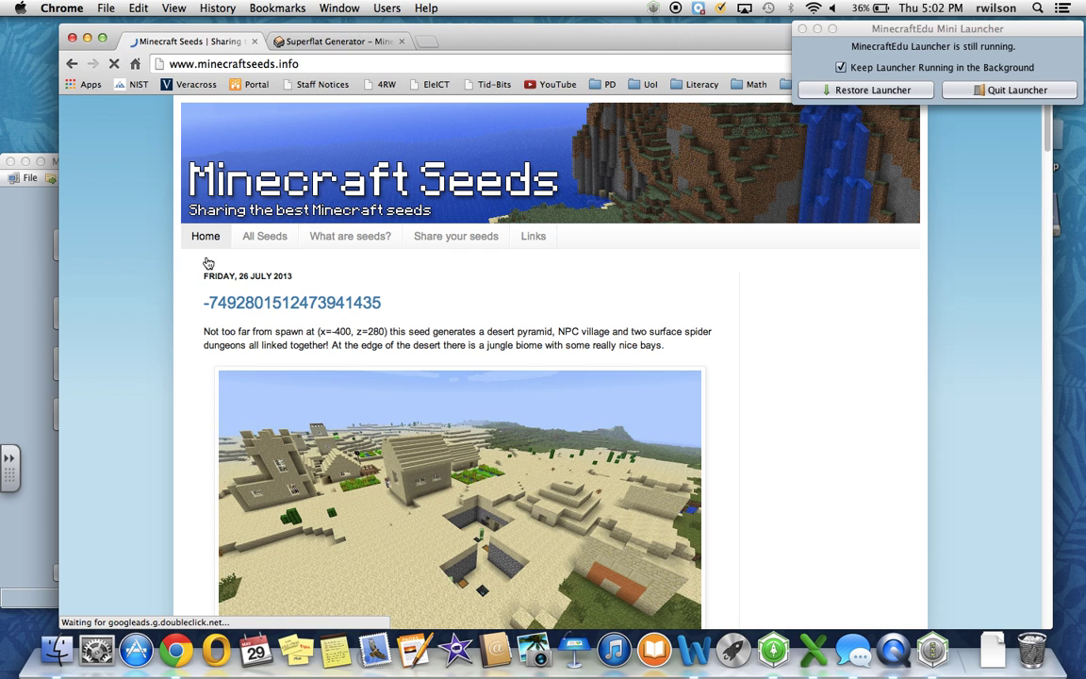
scroll(193, 335, down, 2)
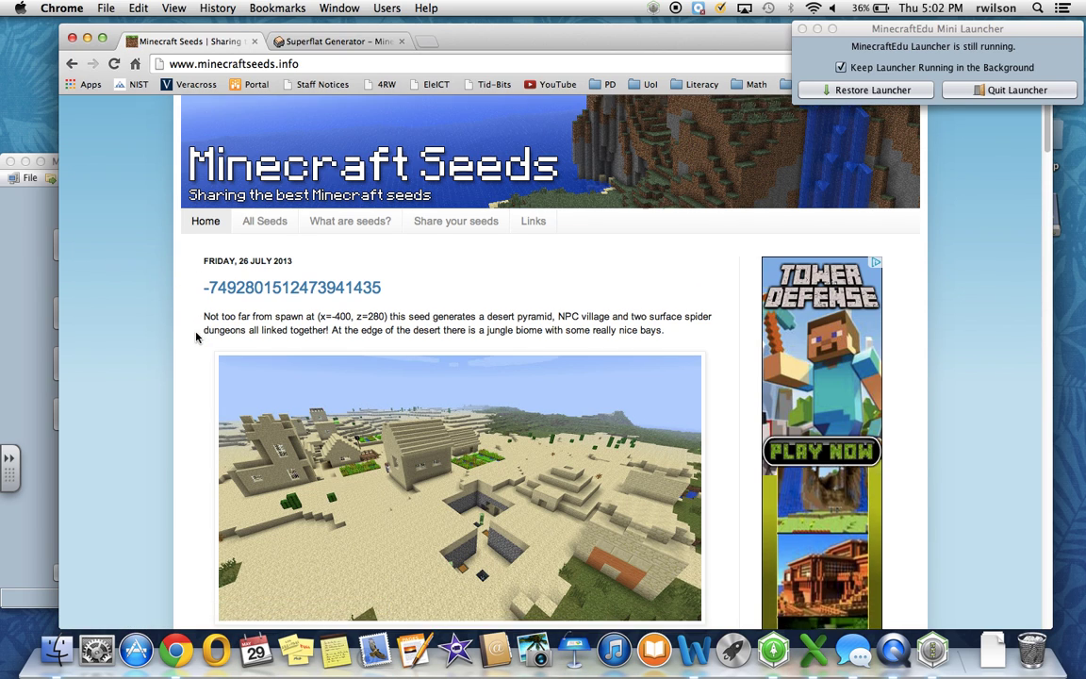
scroll(192, 330, down, 3)
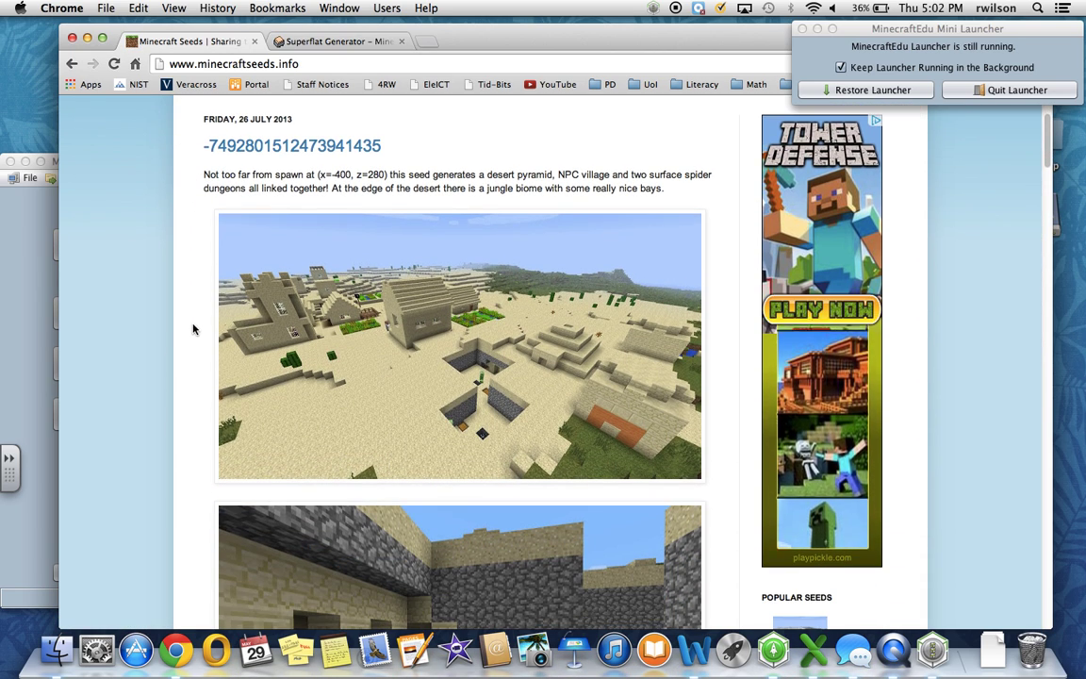
scroll(194, 326, down, 6)
scroll(194, 326, down, 4)
scroll(199, 320, up, 10)
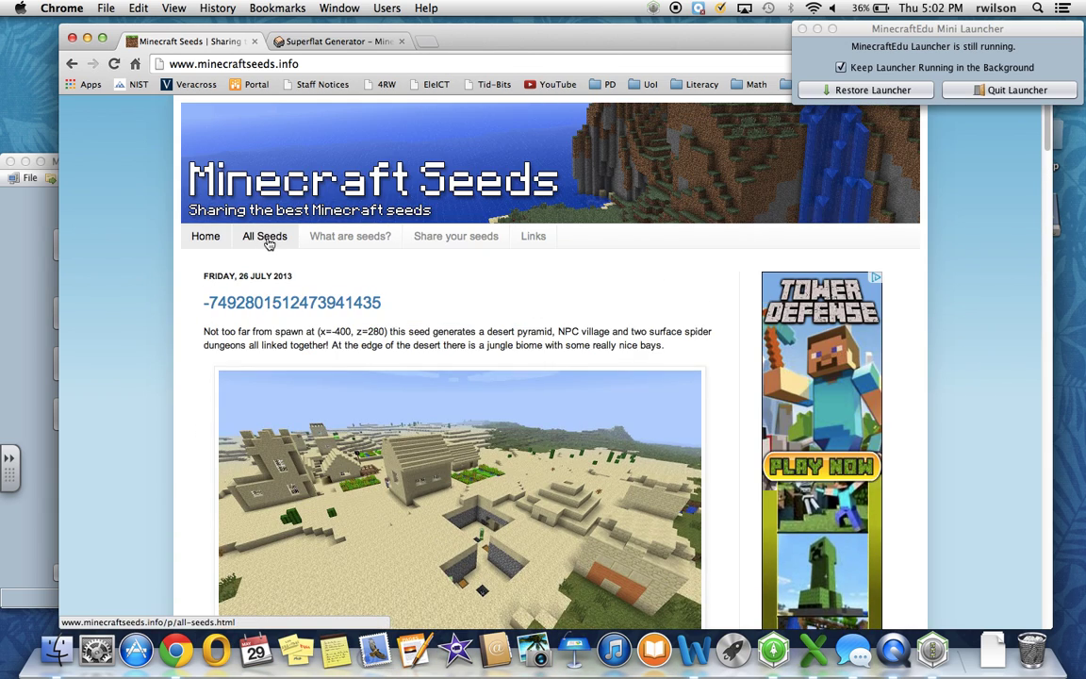
View the explanation of what seeds are, then look through the list of all Minecraft 1.3 - 1.6 seeds.
click(330, 242)
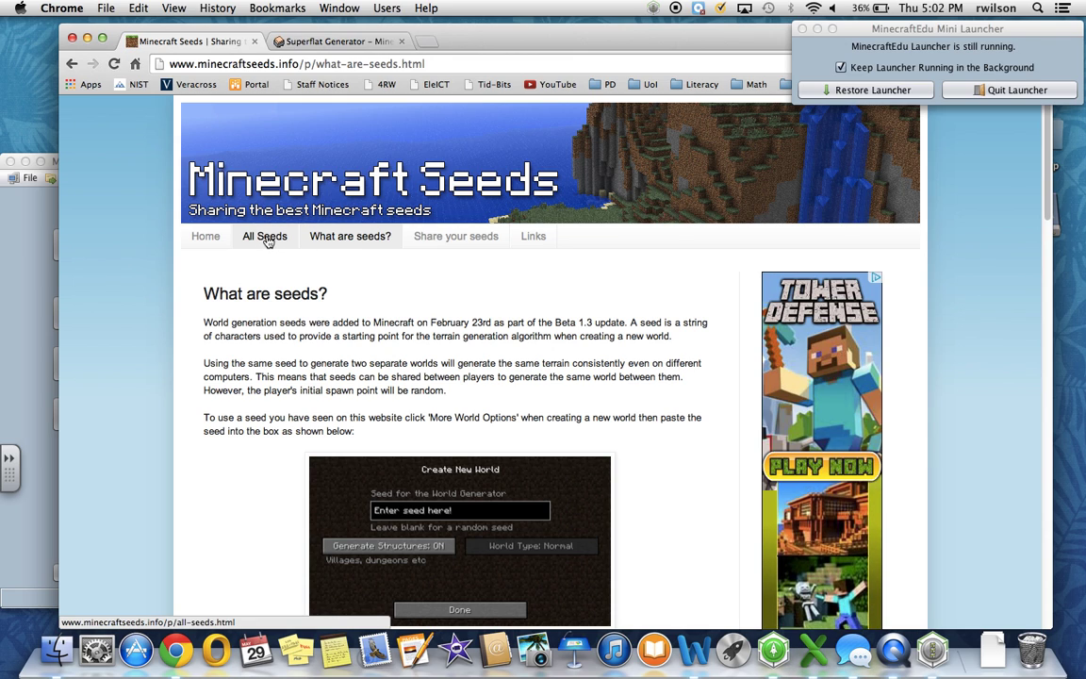
click(267, 239)
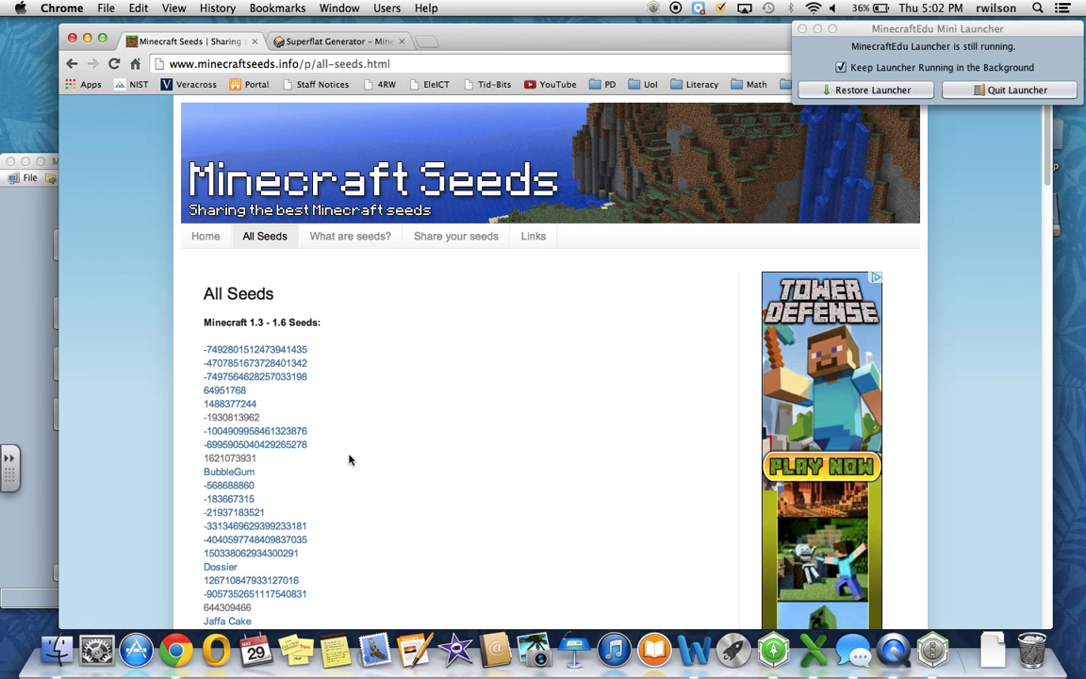
scroll(359, 423, down, 3)
scroll(358, 423, down, 3)
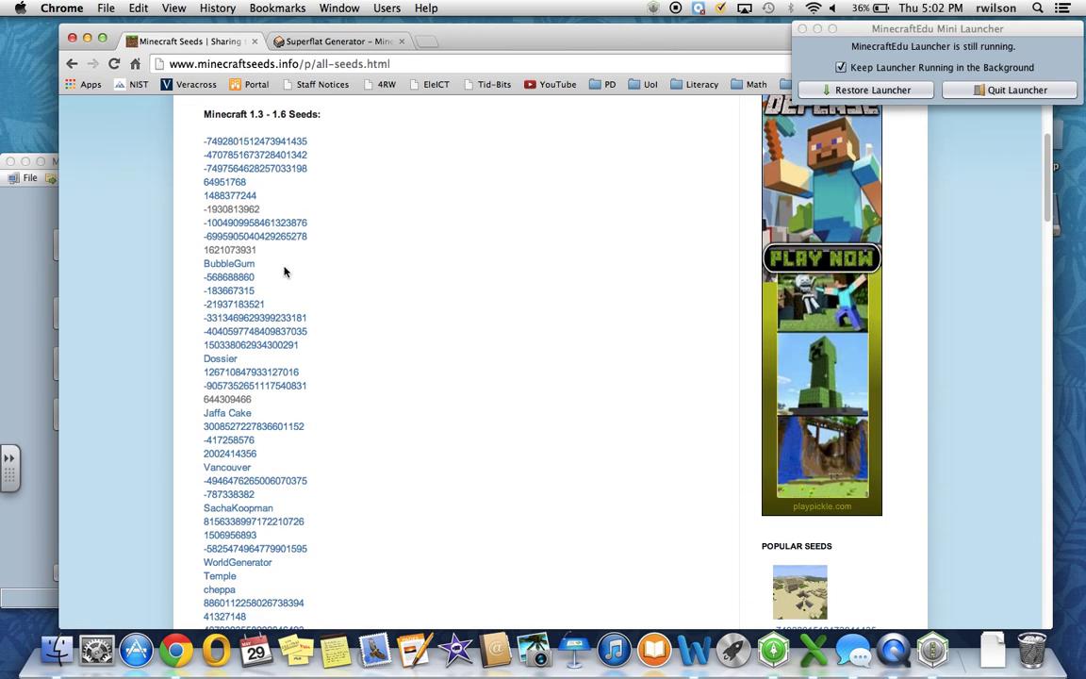
click(240, 211)
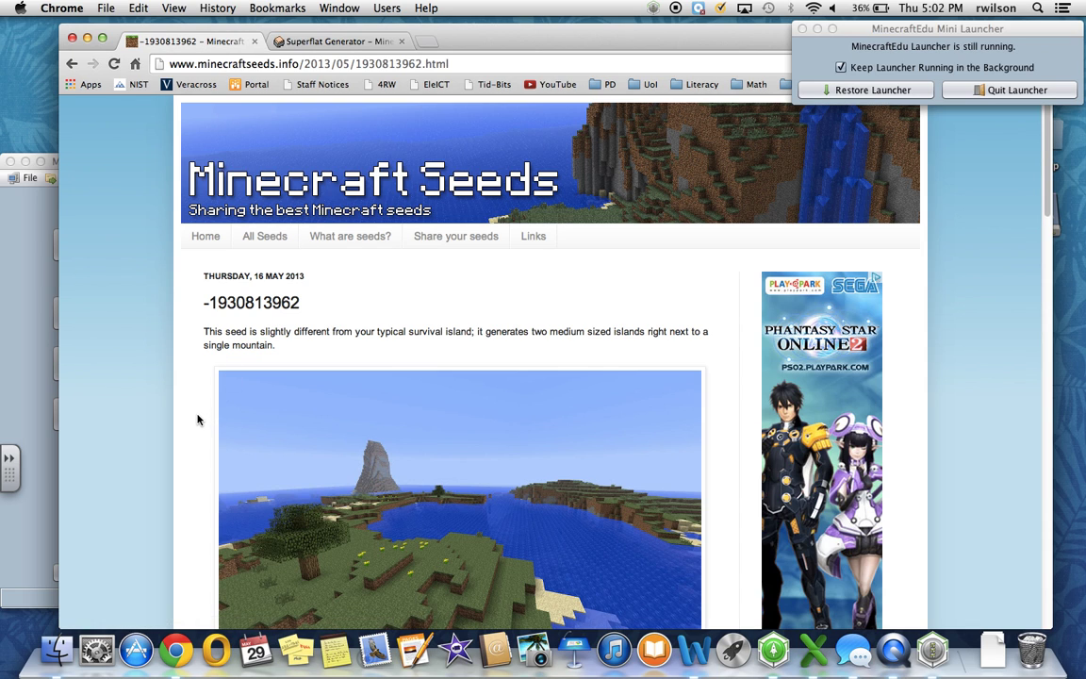
scroll(194, 410, down, 10)
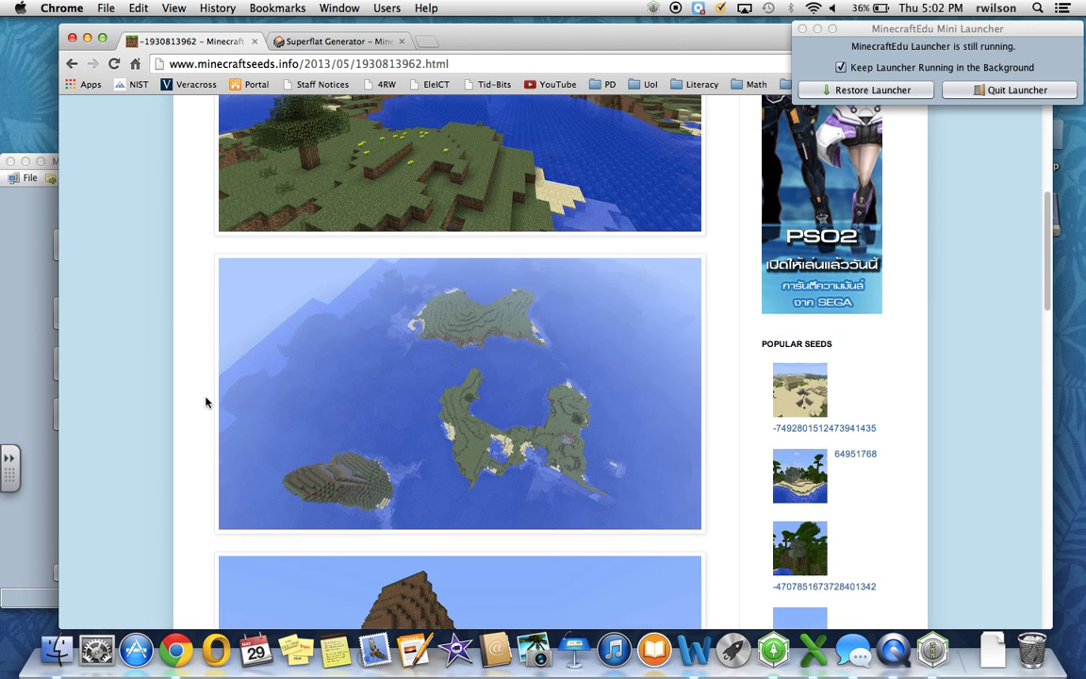
scroll(206, 403, down, 3)
scroll(206, 402, up, 13)
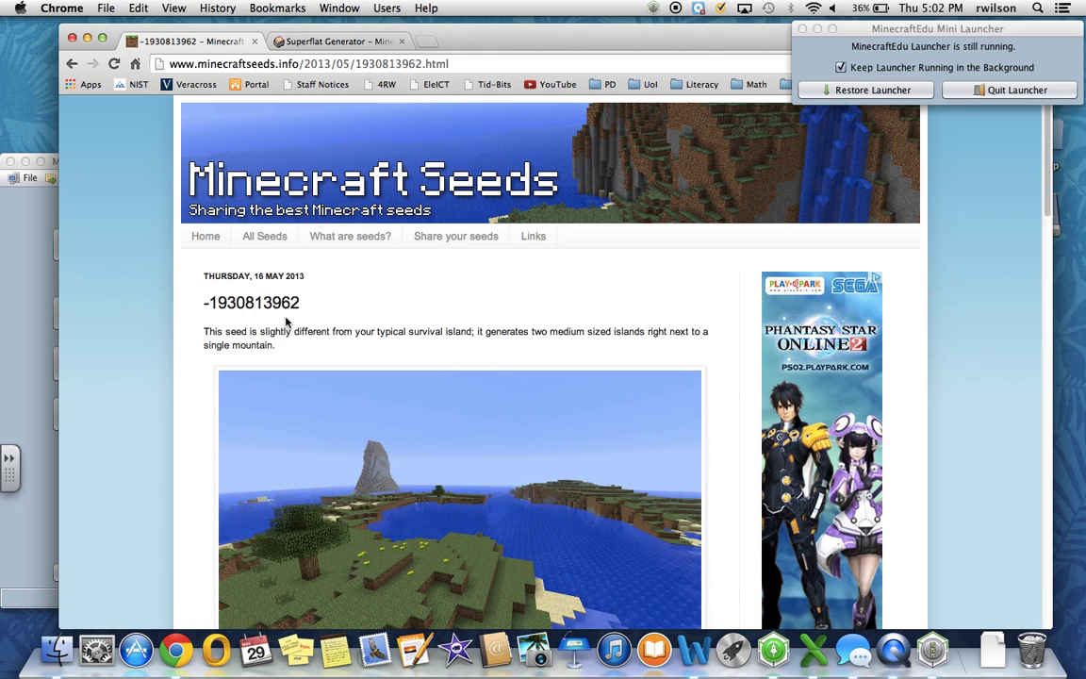
drag(300, 302, 209, 302)
right_click(233, 303)
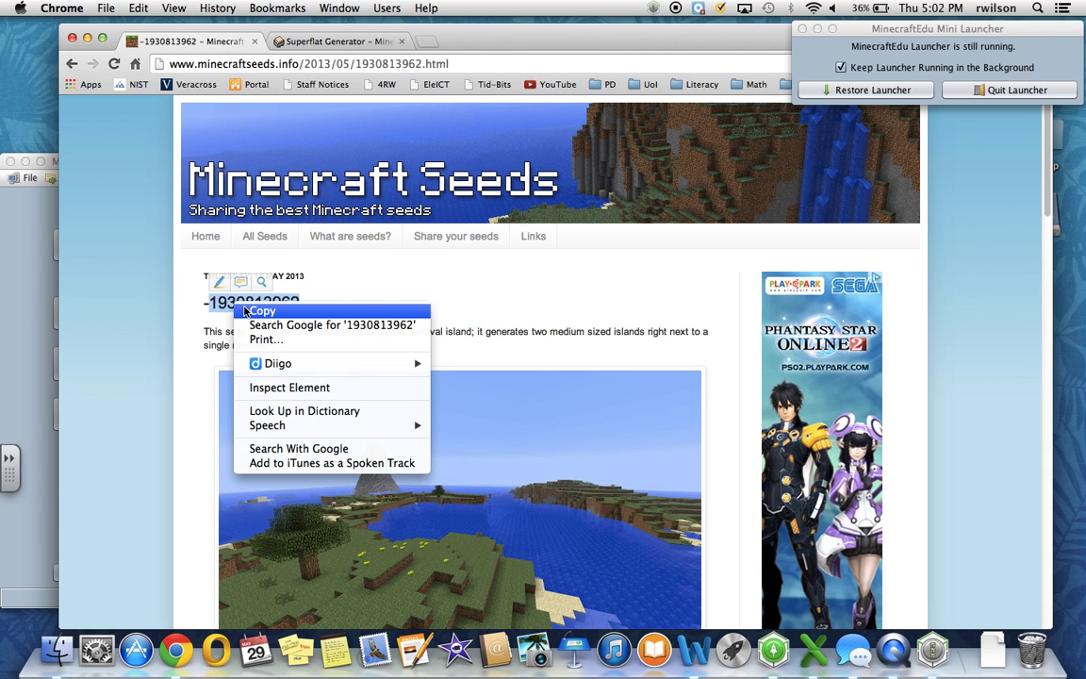
click(247, 306)
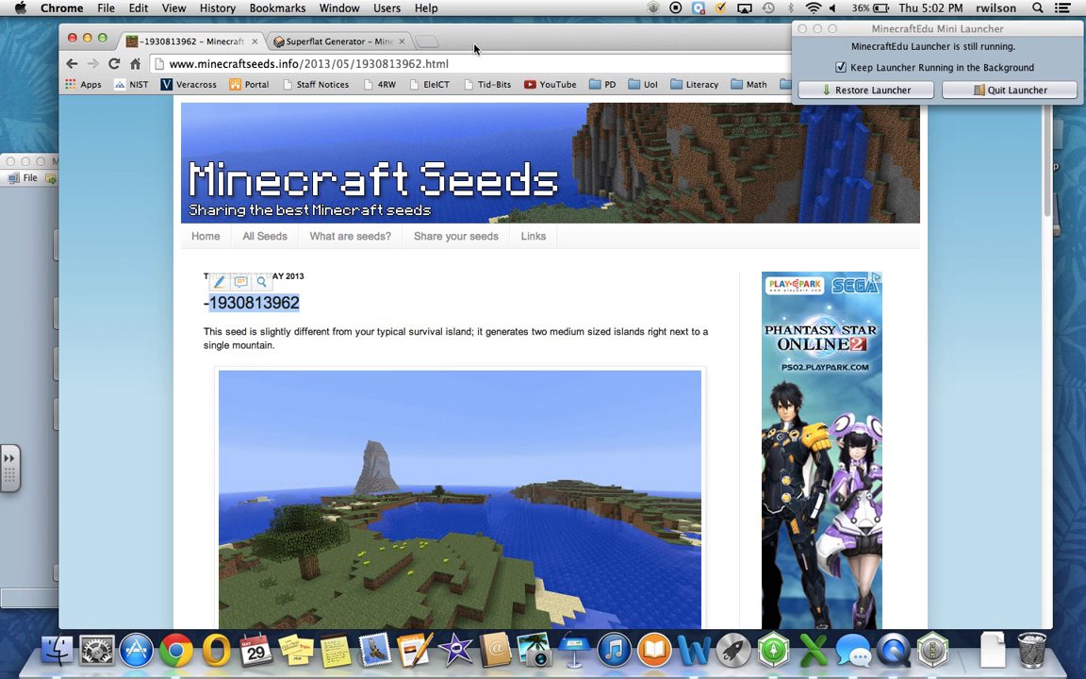
Minimize the browser, paste the copied number as the world seed, and start the server with the new world.
click(87, 39)
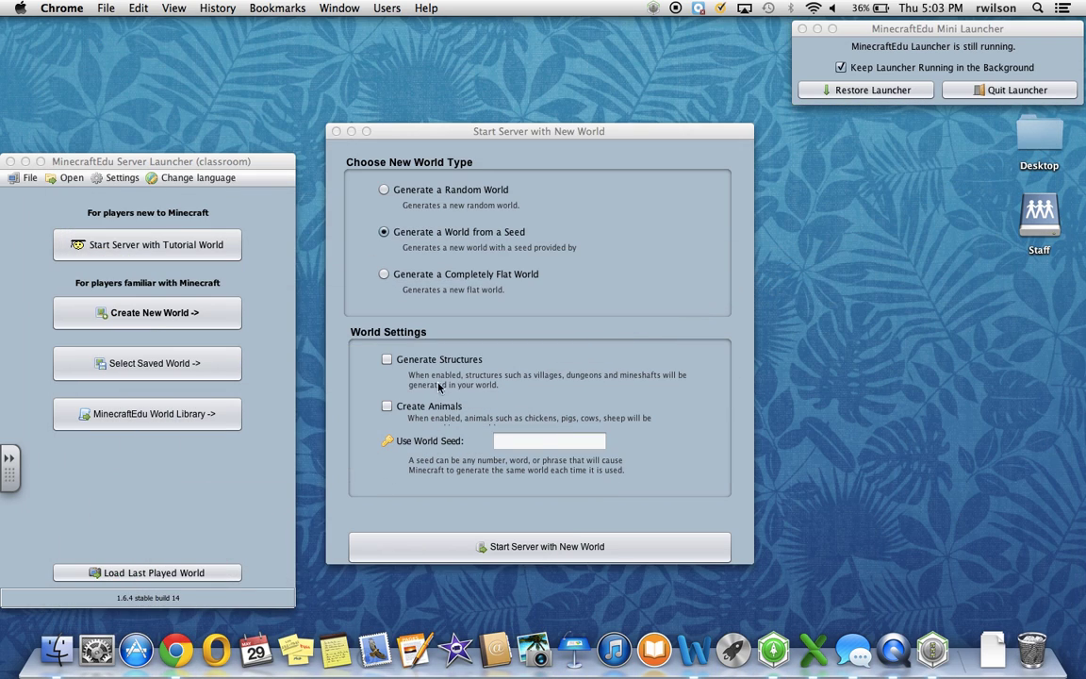
click(500, 441)
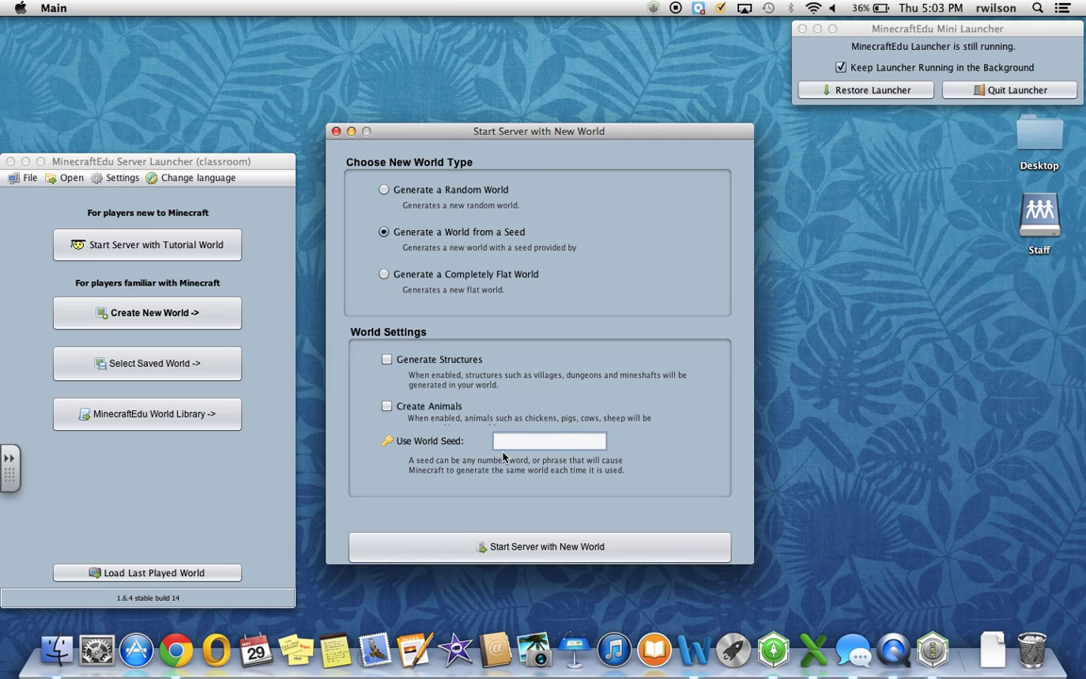
key(super+v)
click(556, 547)
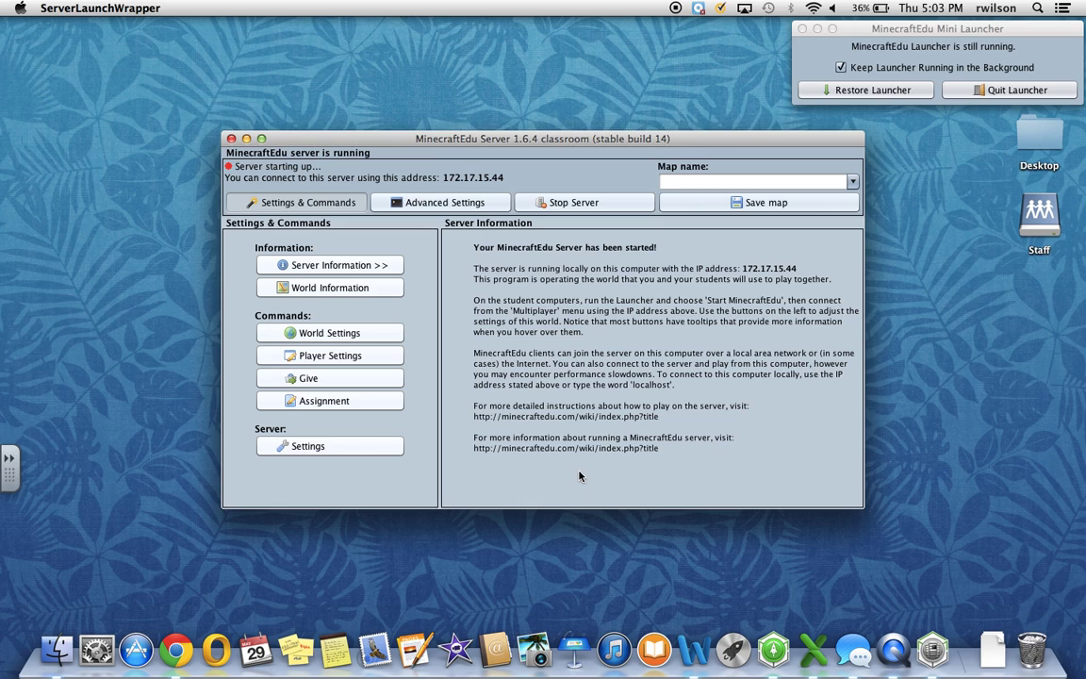
Restore the MinecraftEdu Launcher, launch the MinecraftEdu game, and move its window below the server's status lines.
click(843, 91)
click(161, 323)
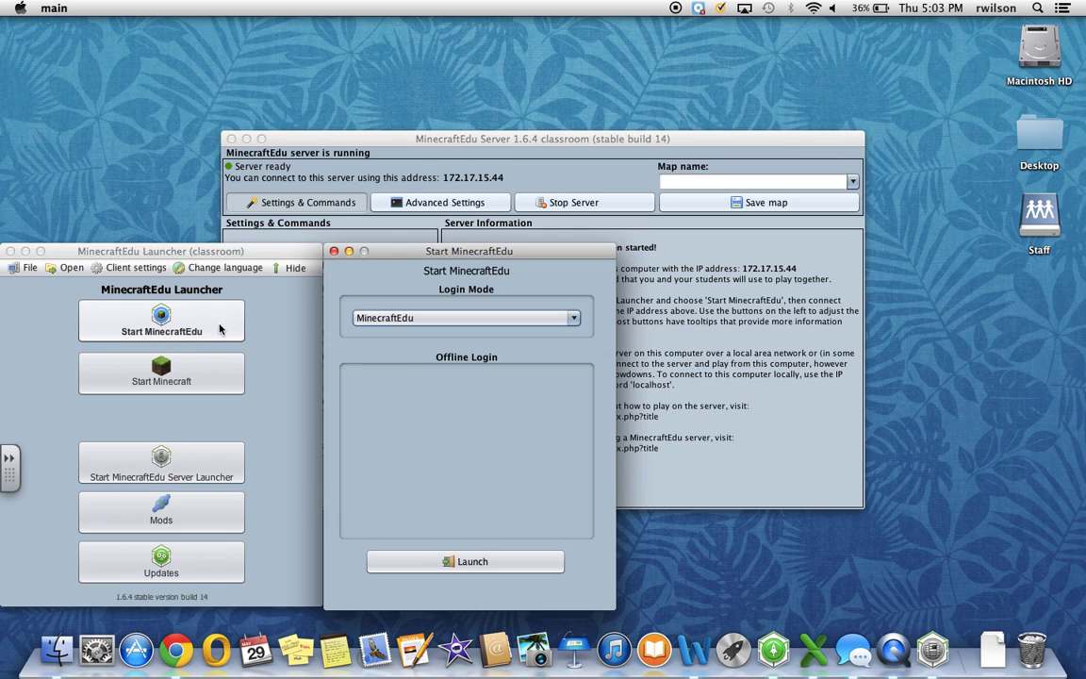
click(463, 563)
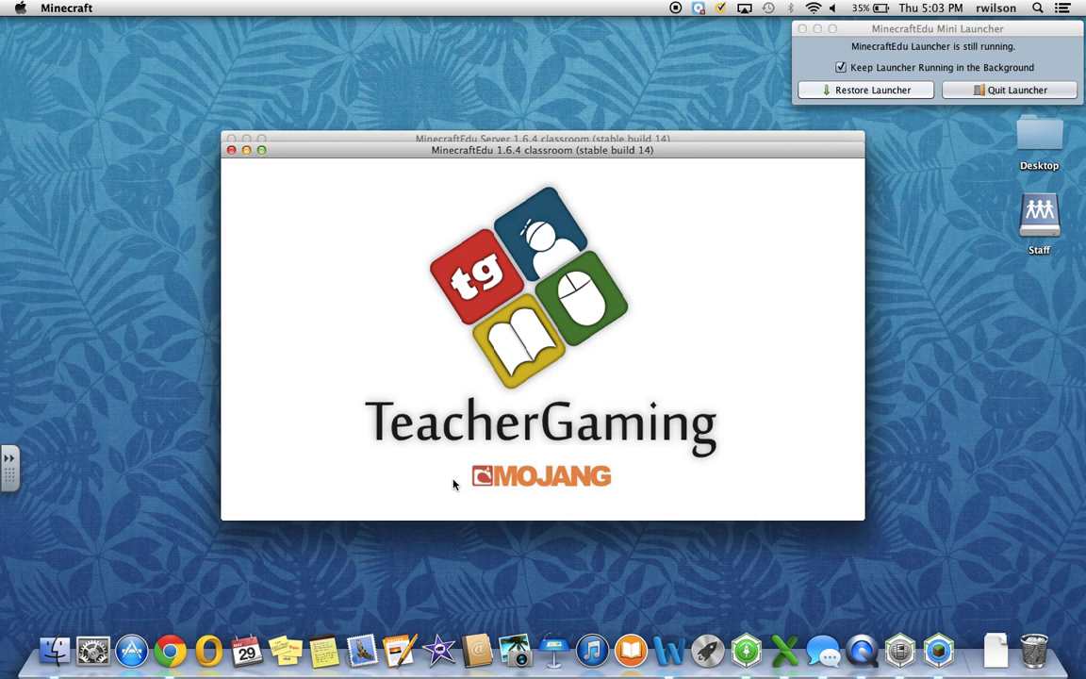
drag(474, 154, 475, 204)
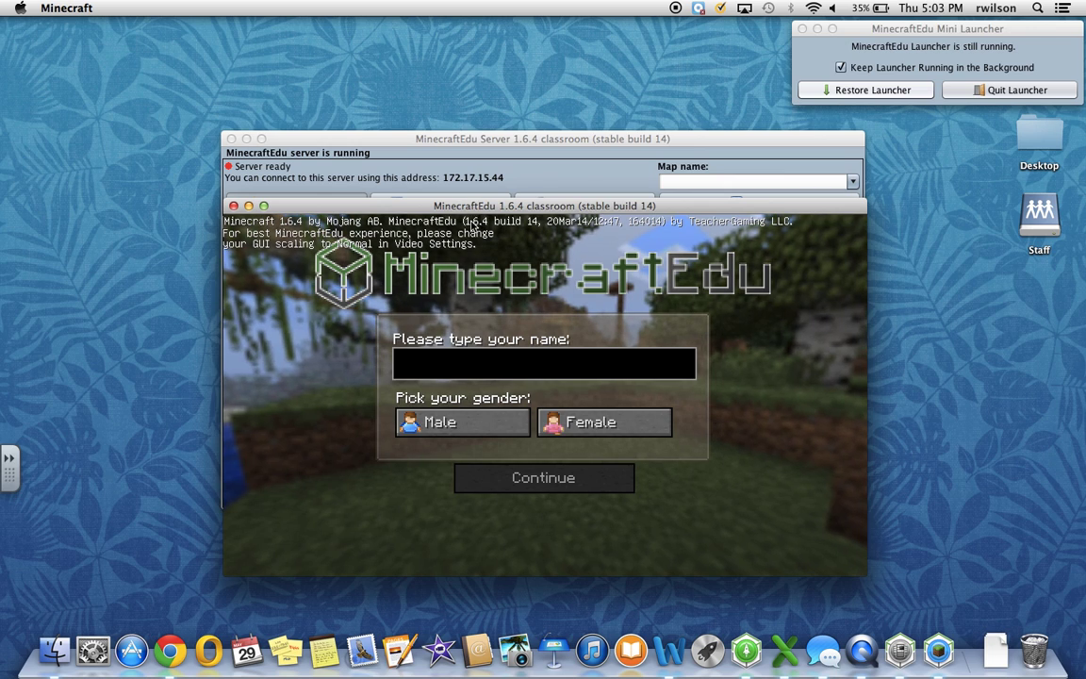
Enter the player's name, pick the male gender, and continue to the main menu.
click(462, 373)
text(Mr)
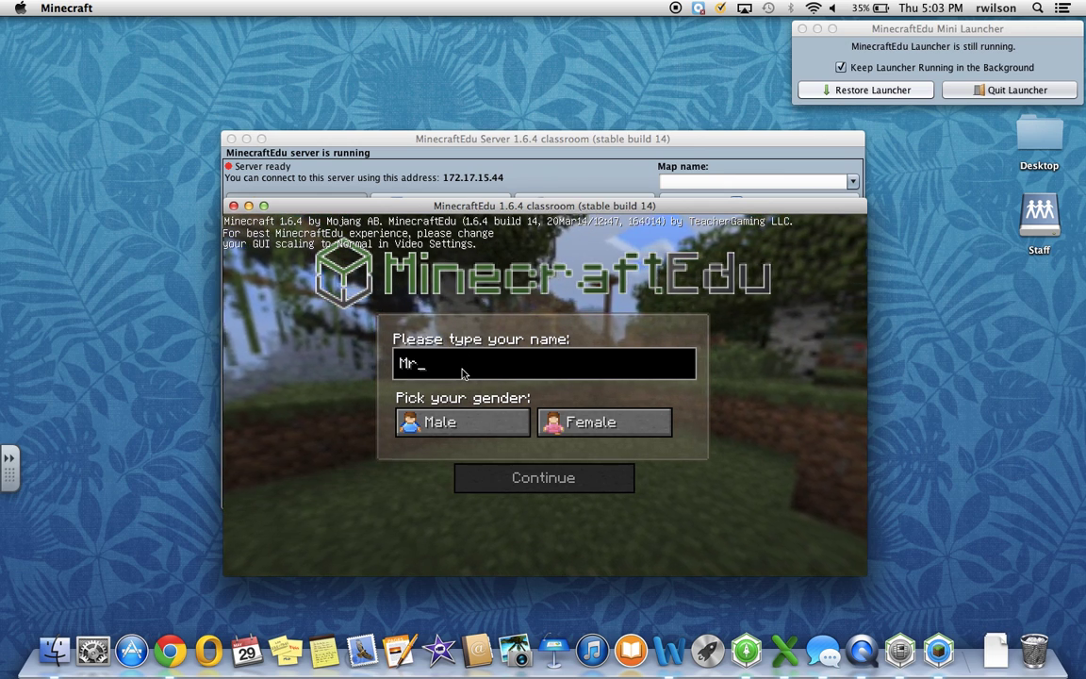
text(Reid)
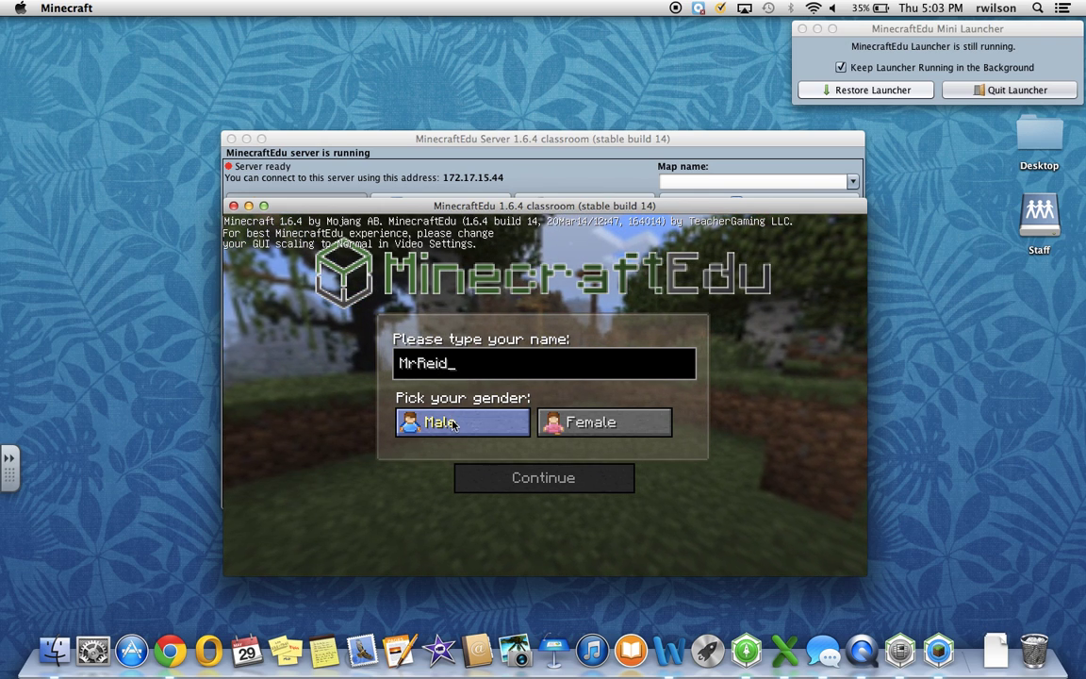
click(452, 424)
click(514, 476)
Connect directly to the multiplayer server and log in as a teacher.
click(505, 417)
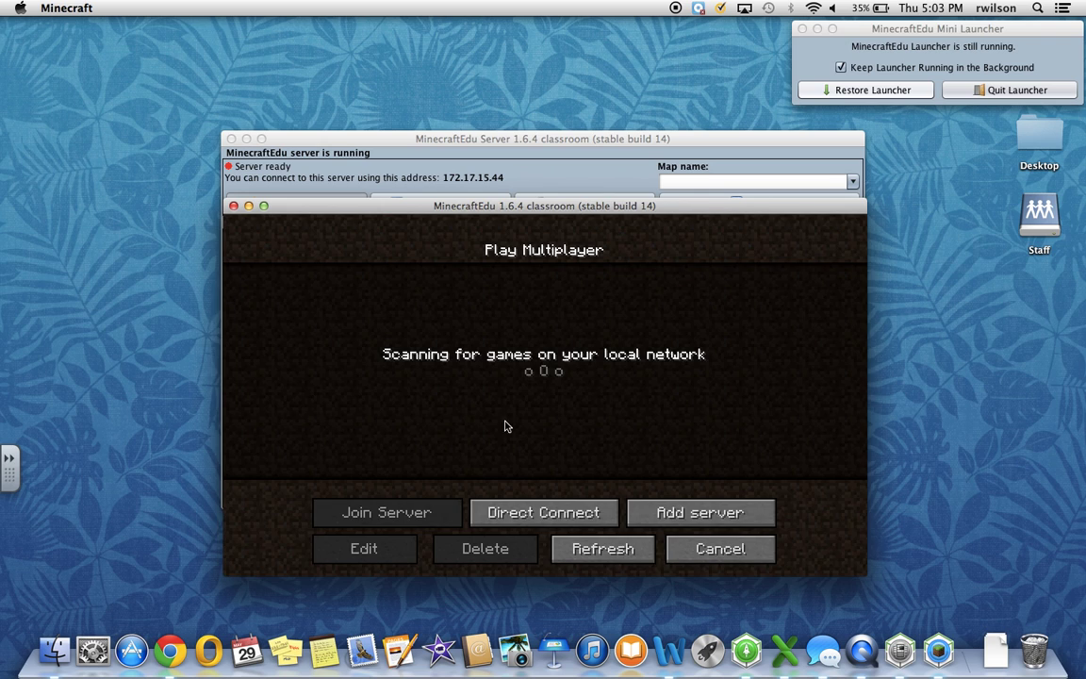
click(543, 512)
click(534, 487)
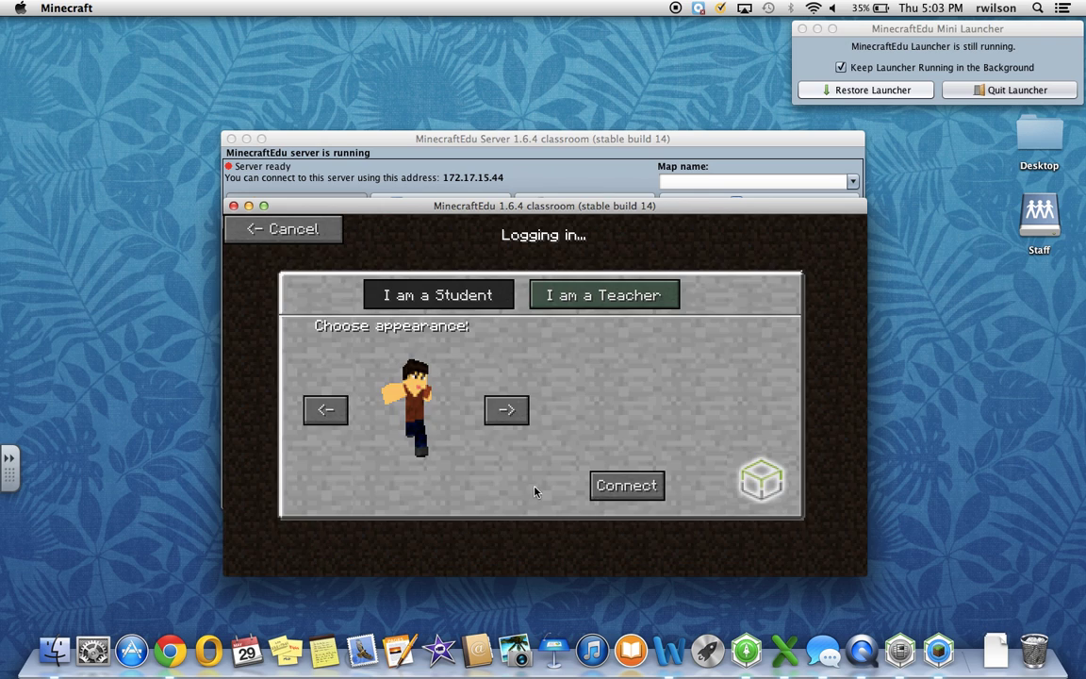
click(567, 298)
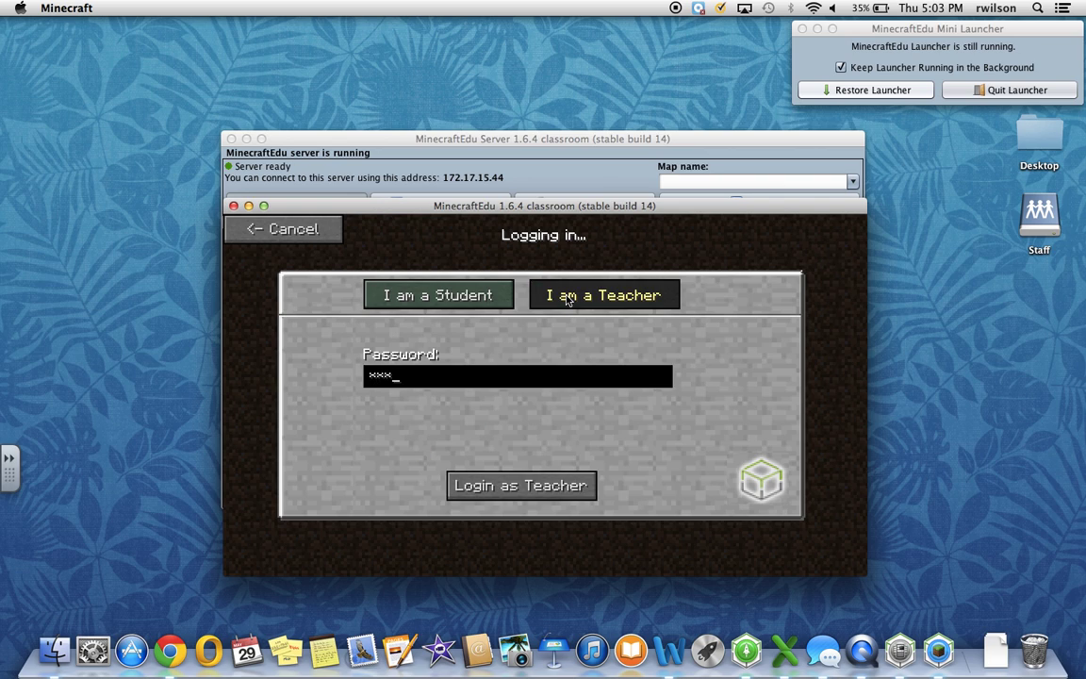
key(Return)
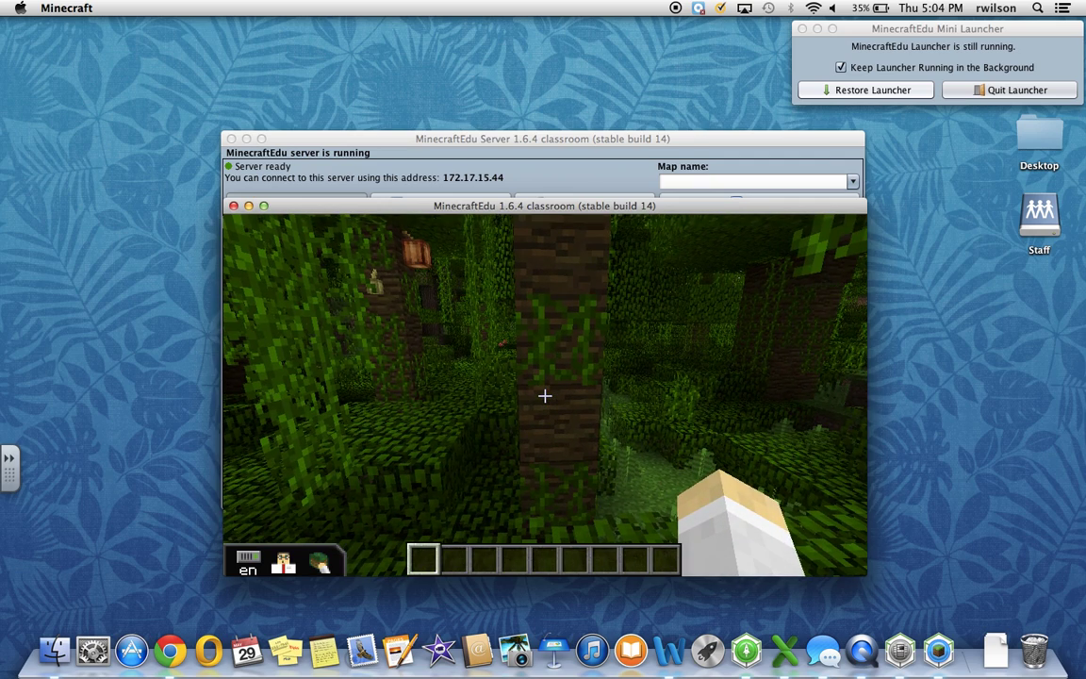
Pause the game, enlarge its window to fill the screen, and return to the game.
key(Escape)
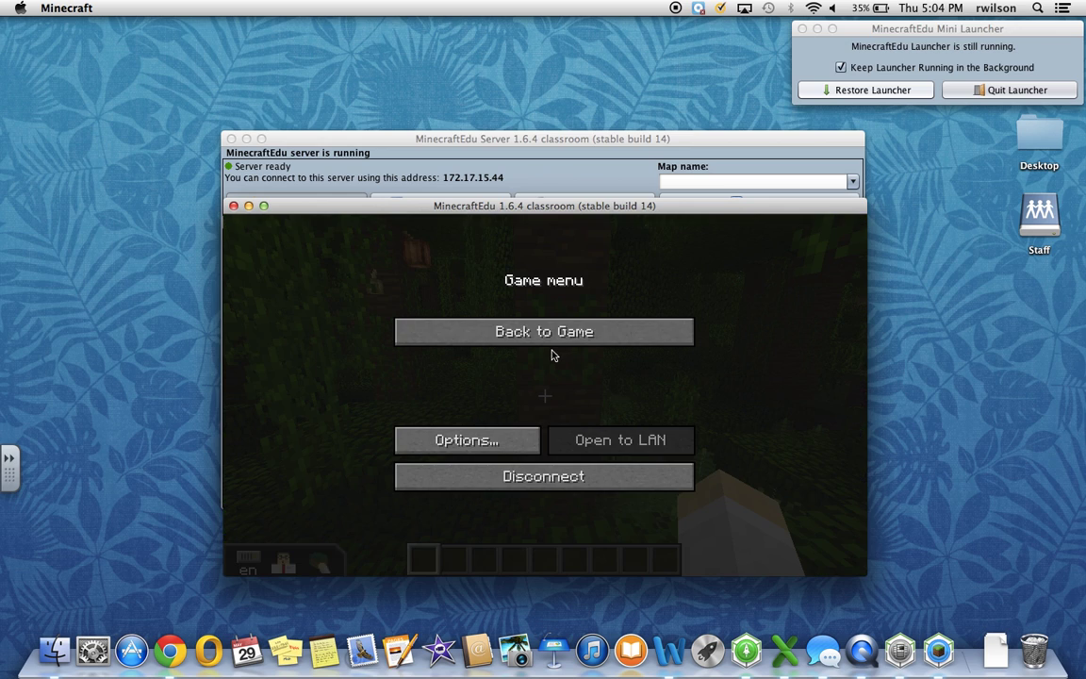
click(264, 206)
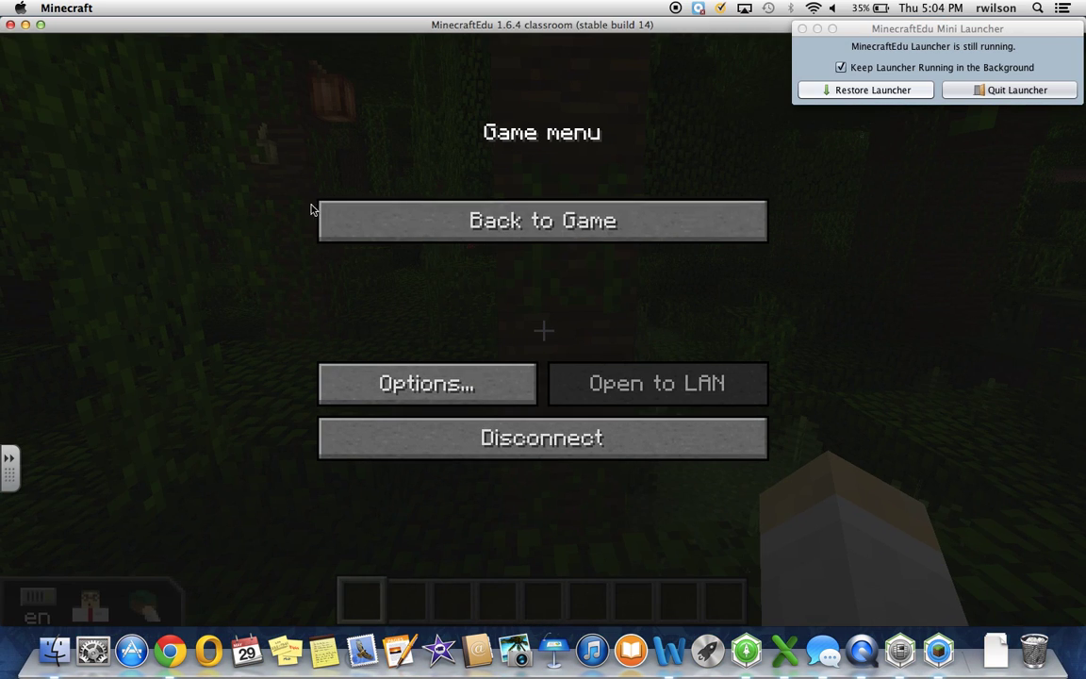
click(555, 223)
Enable Creative Mode for yourself and raise the movement speed to +41% in the teacher's personal settings.
key(m)
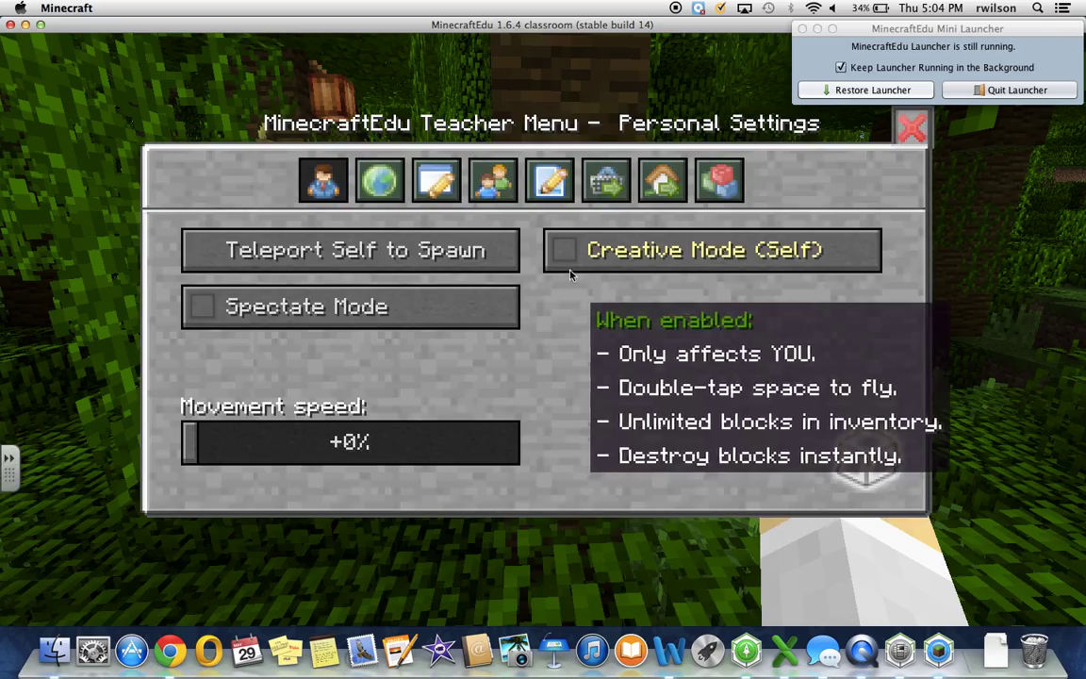
click(566, 250)
click(322, 441)
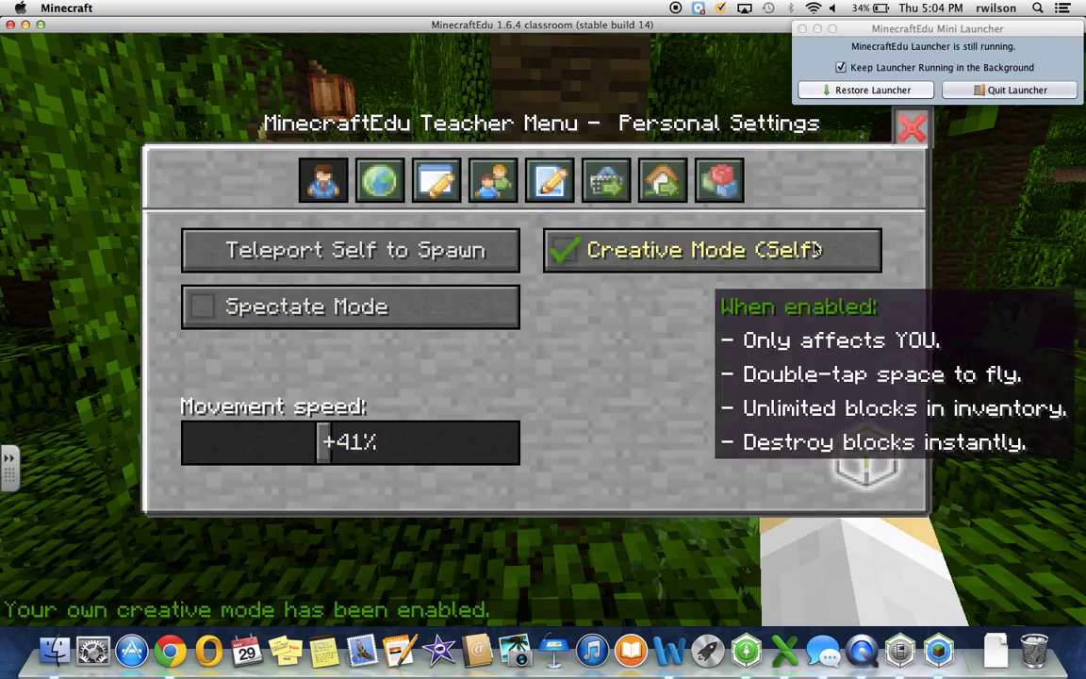
click(912, 127)
Take flight and survey the world's jungle, lakes, snowy plains and mountain from above.
key(space)
key(space)
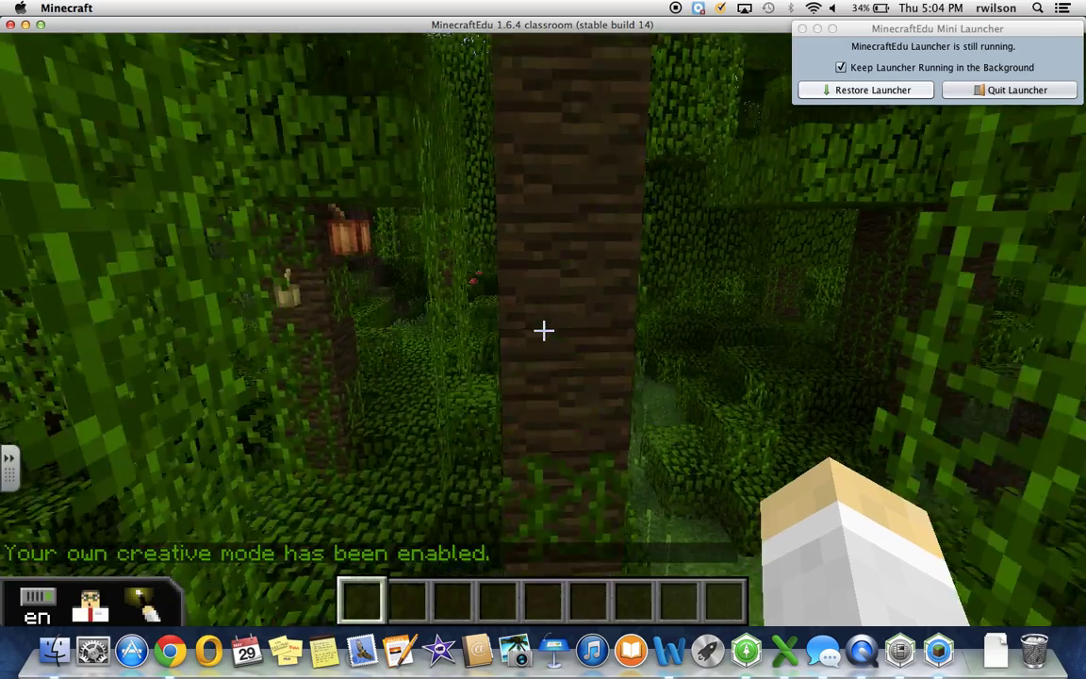
key(space)
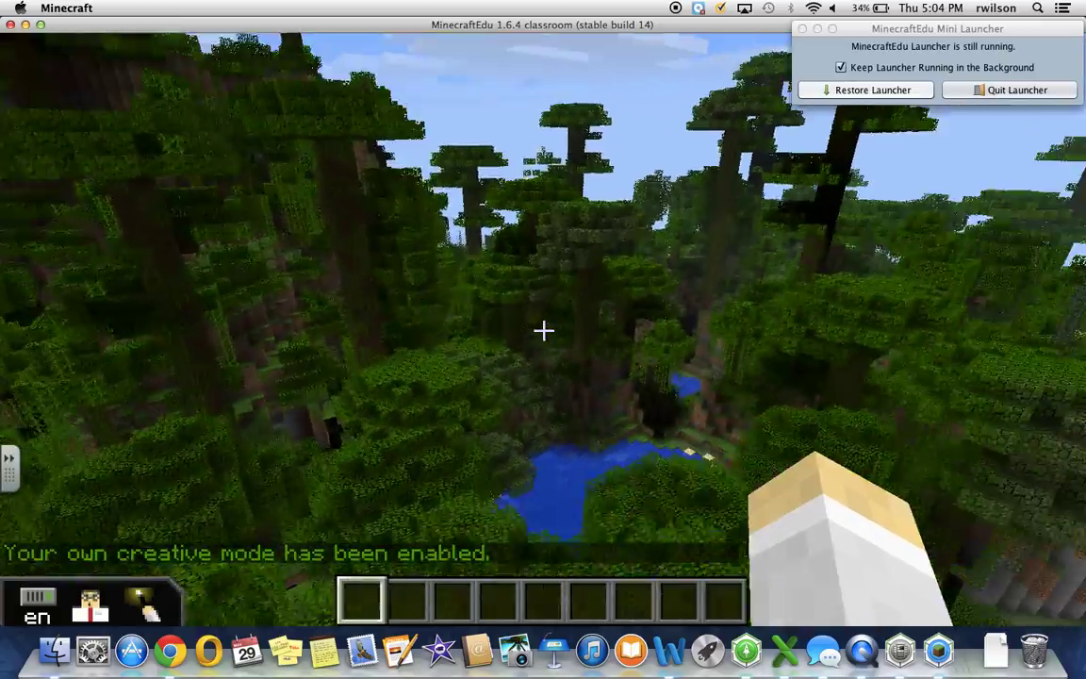
key(w)
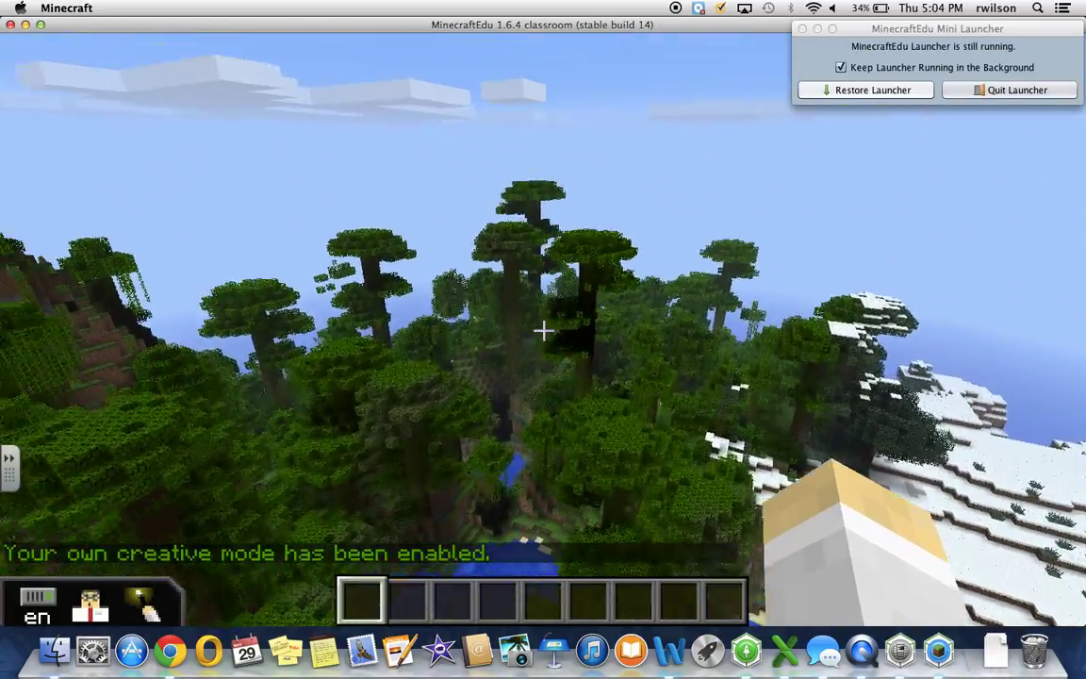
key(w)
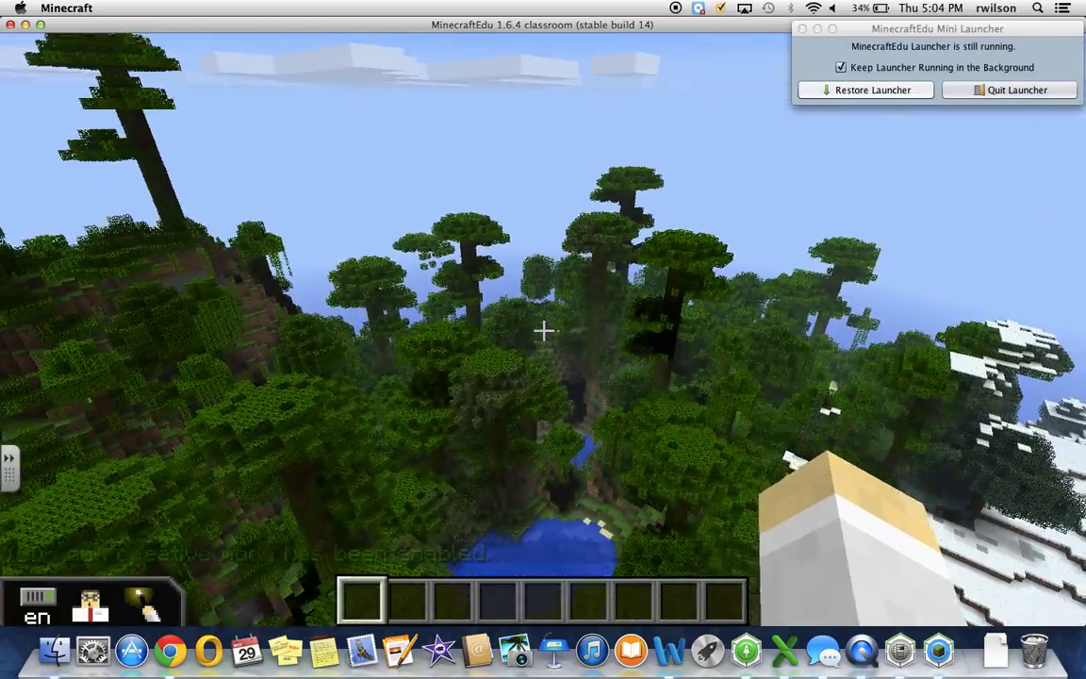
key(w)
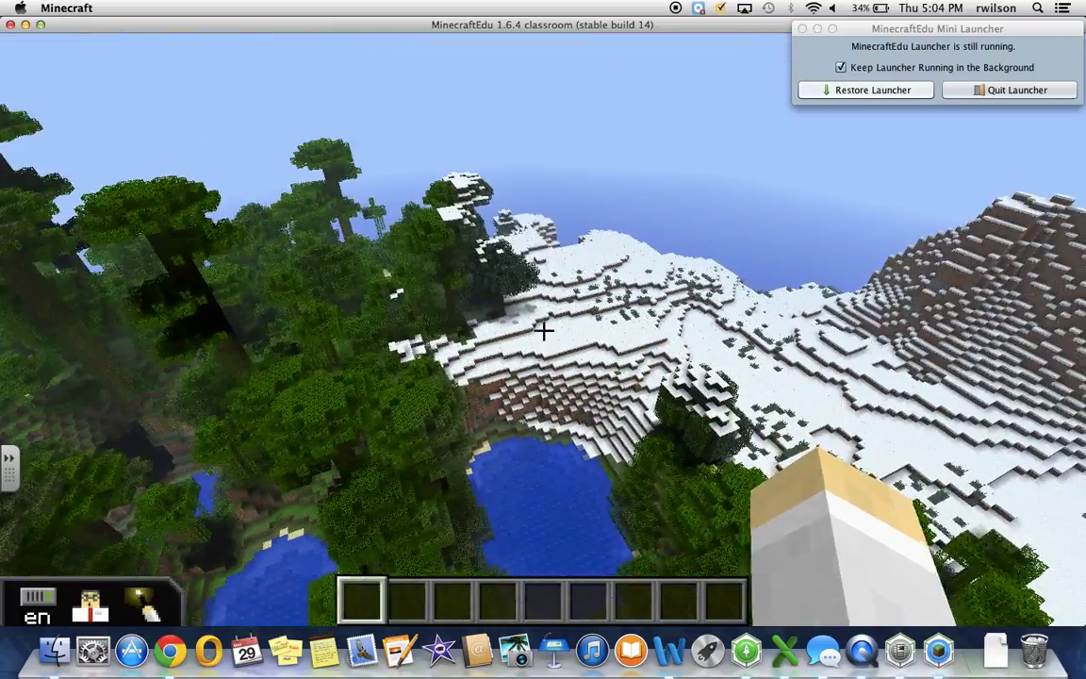
key(w)
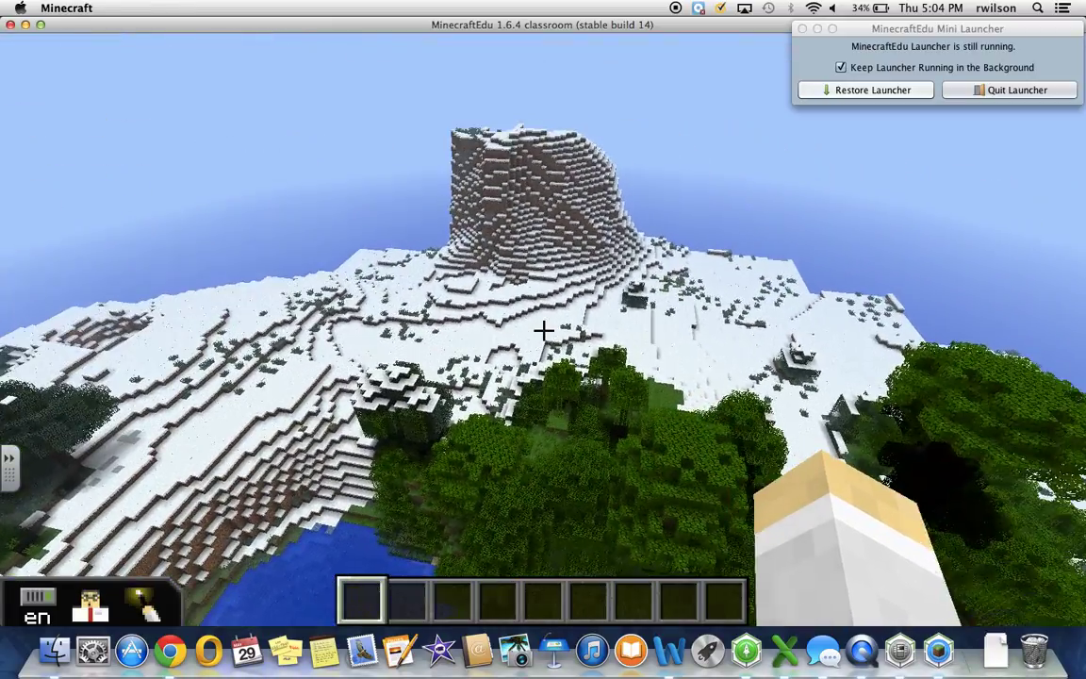
key(w)
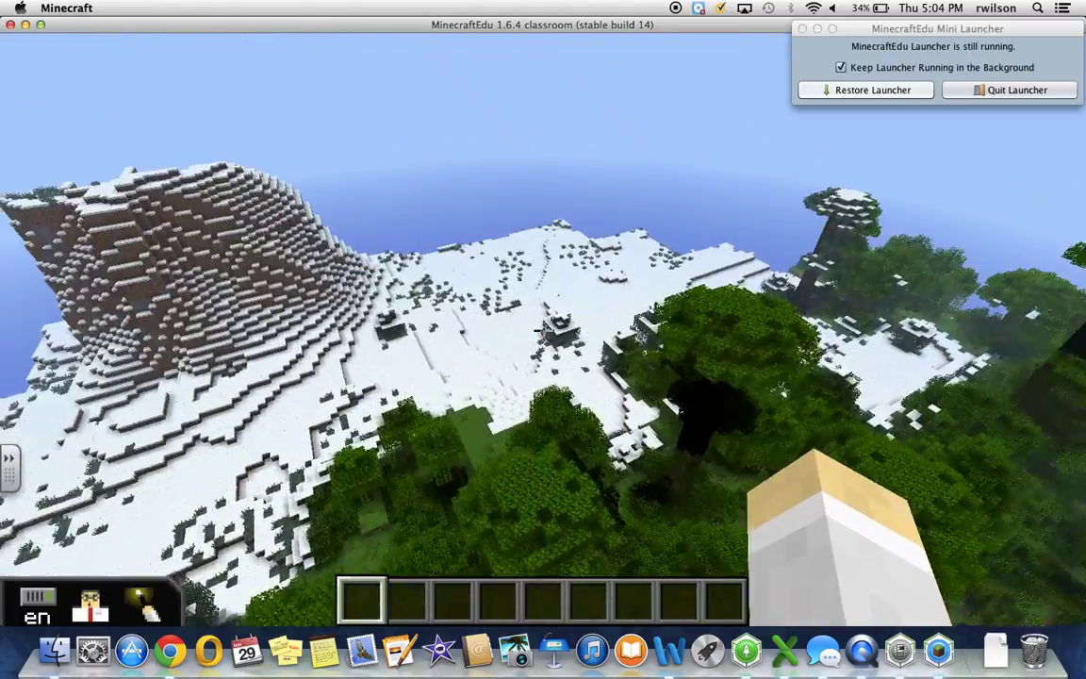
key(w)
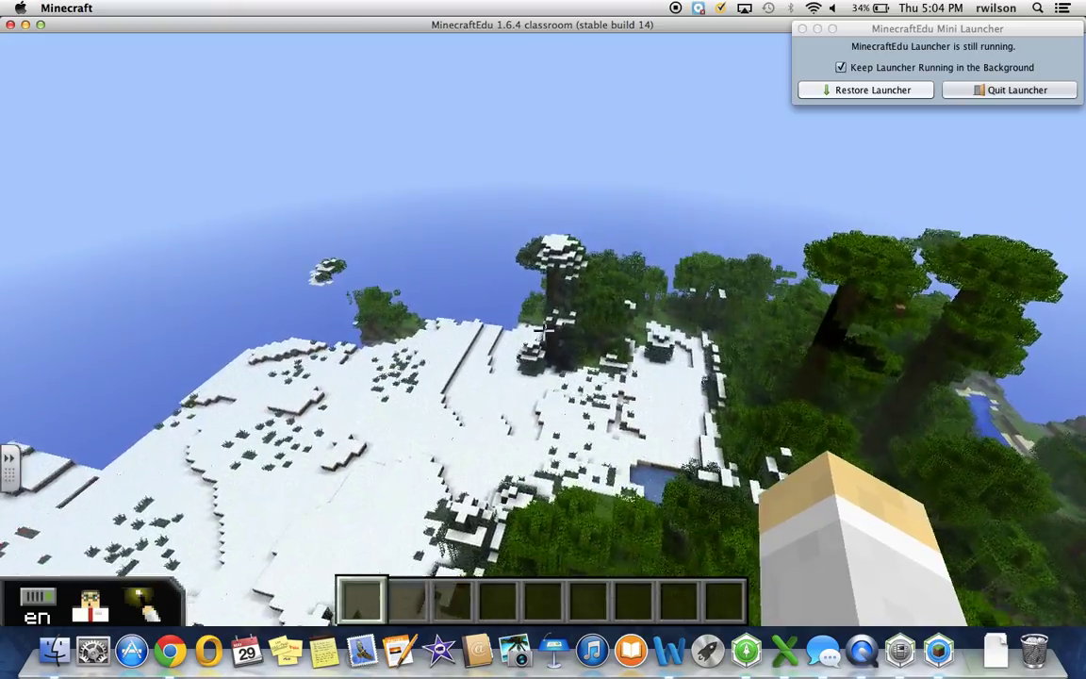
key(w)
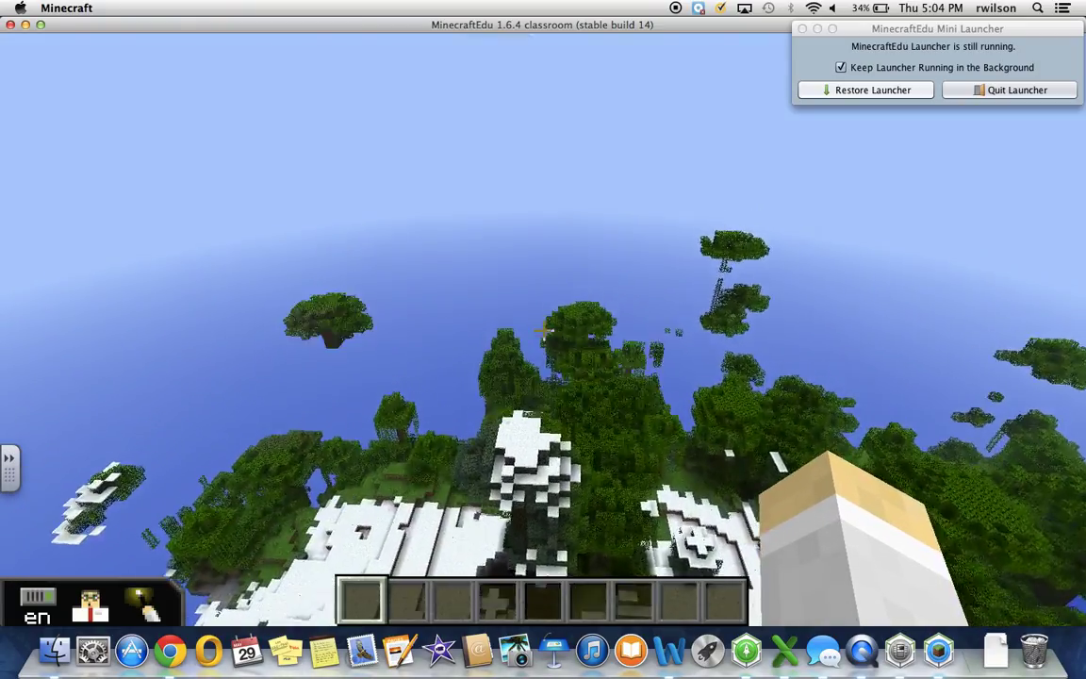
key(w)
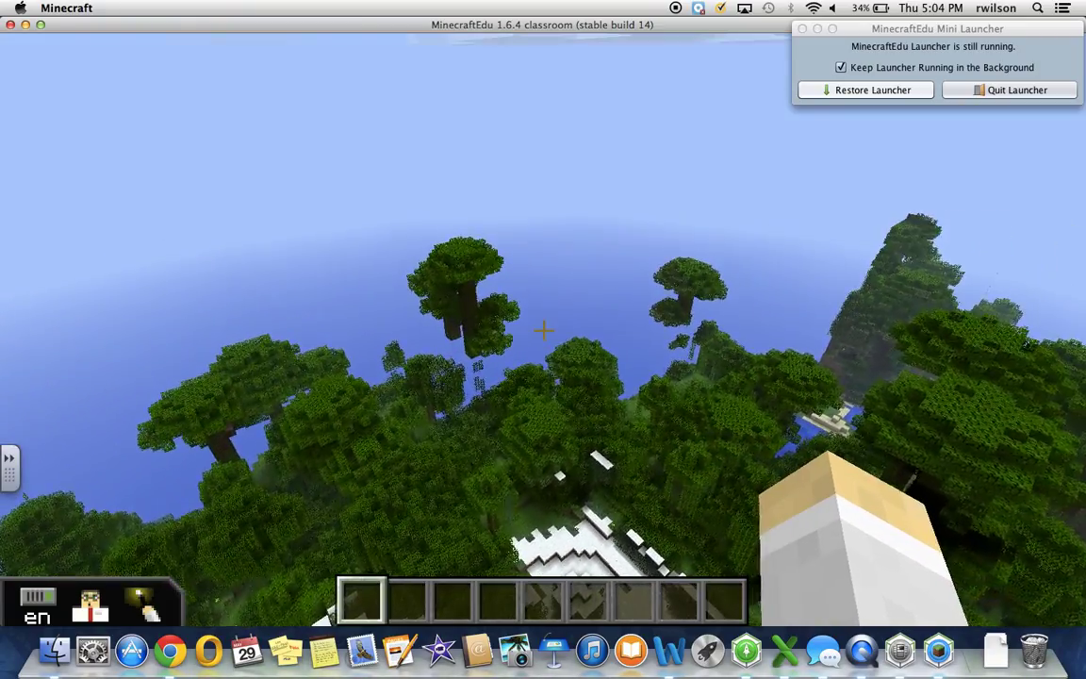
key(w)
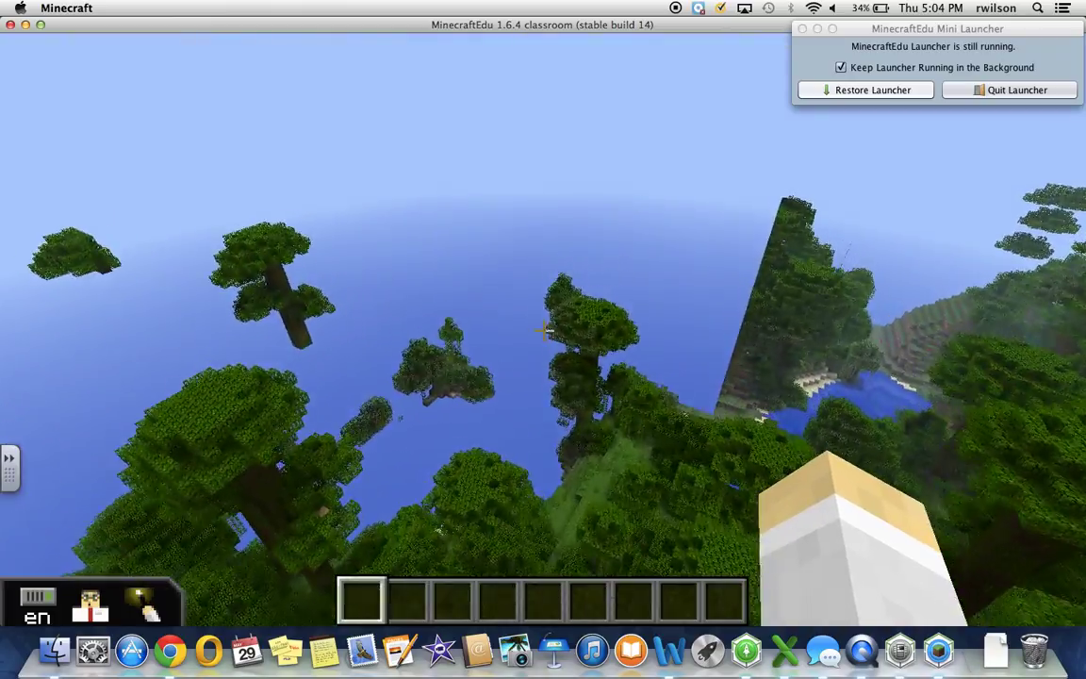
key(w)
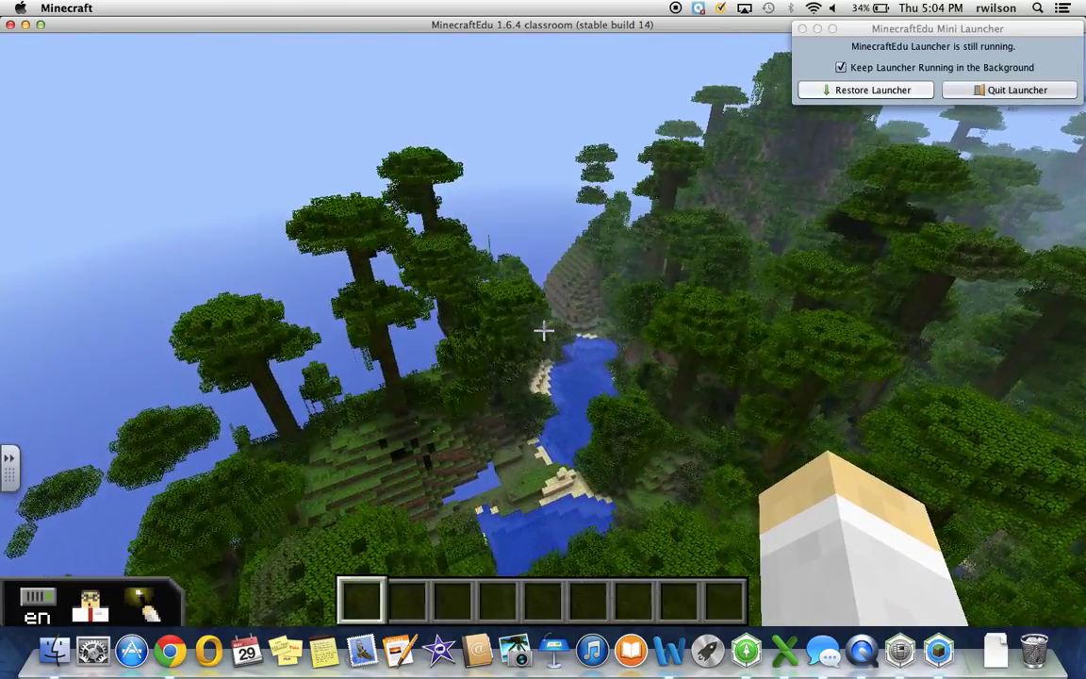
key(w)
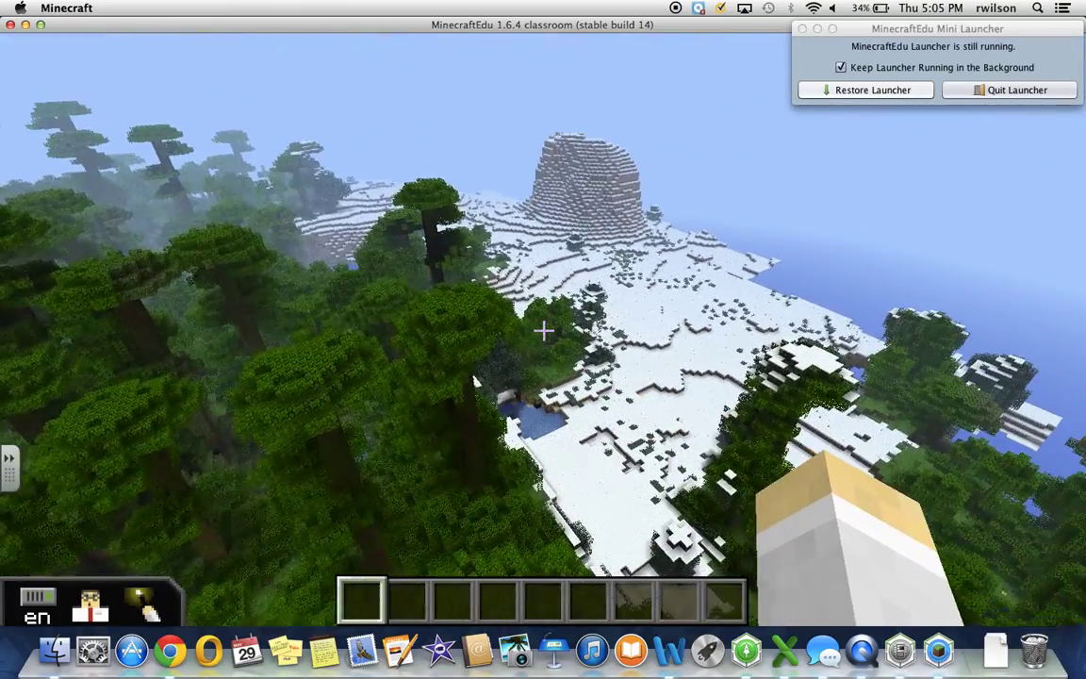
key(w)
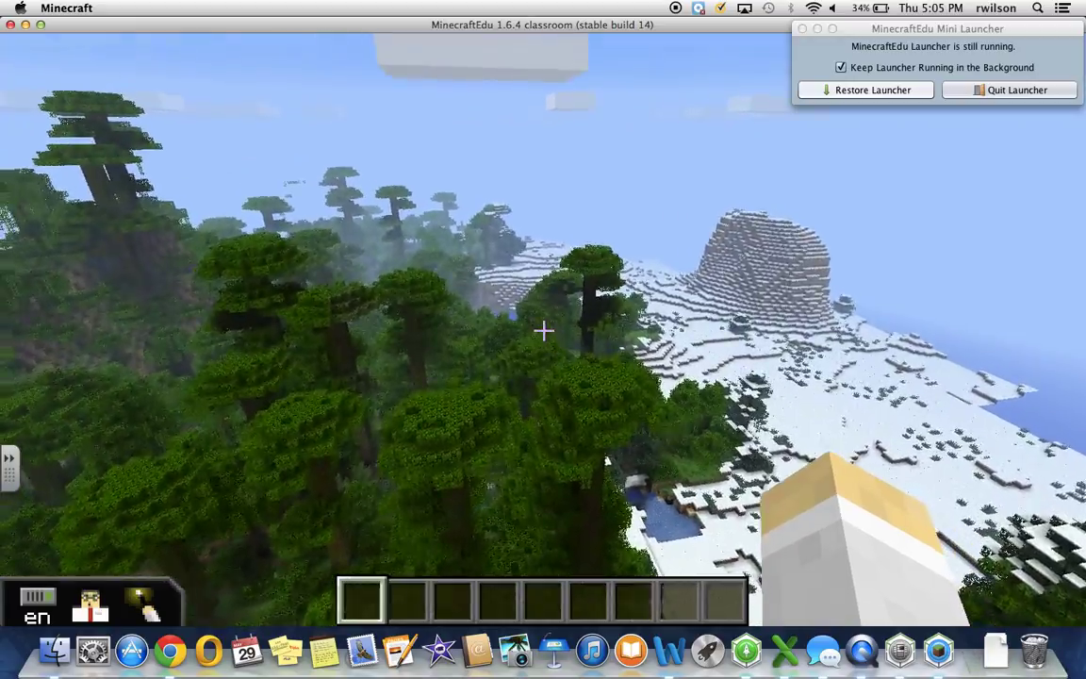
key(w)
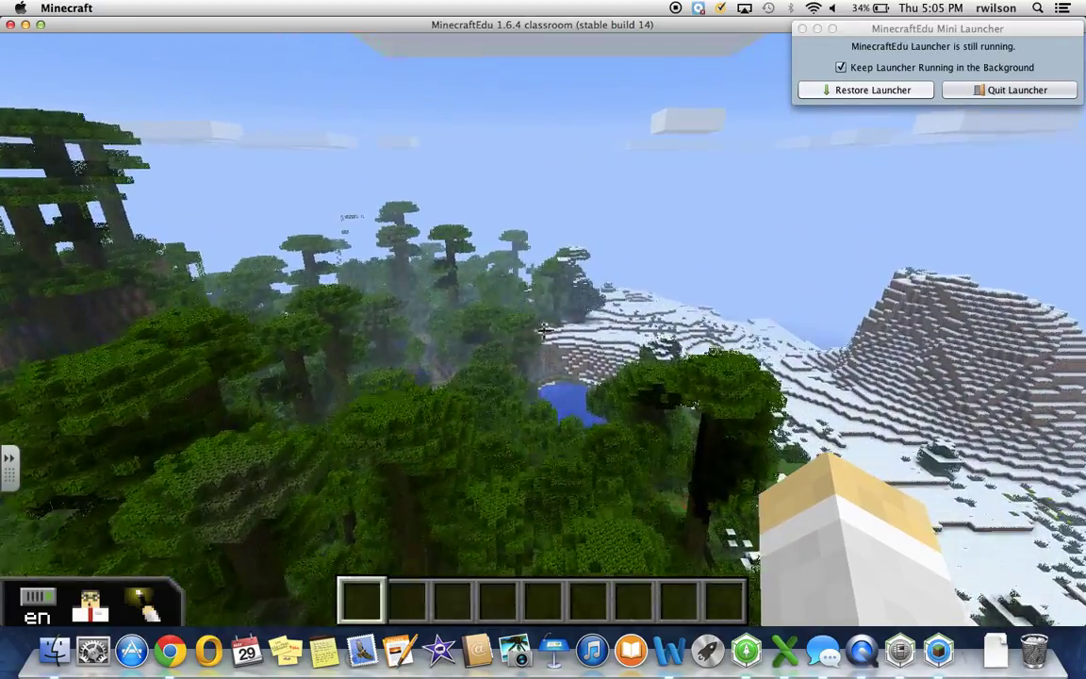
key(w)
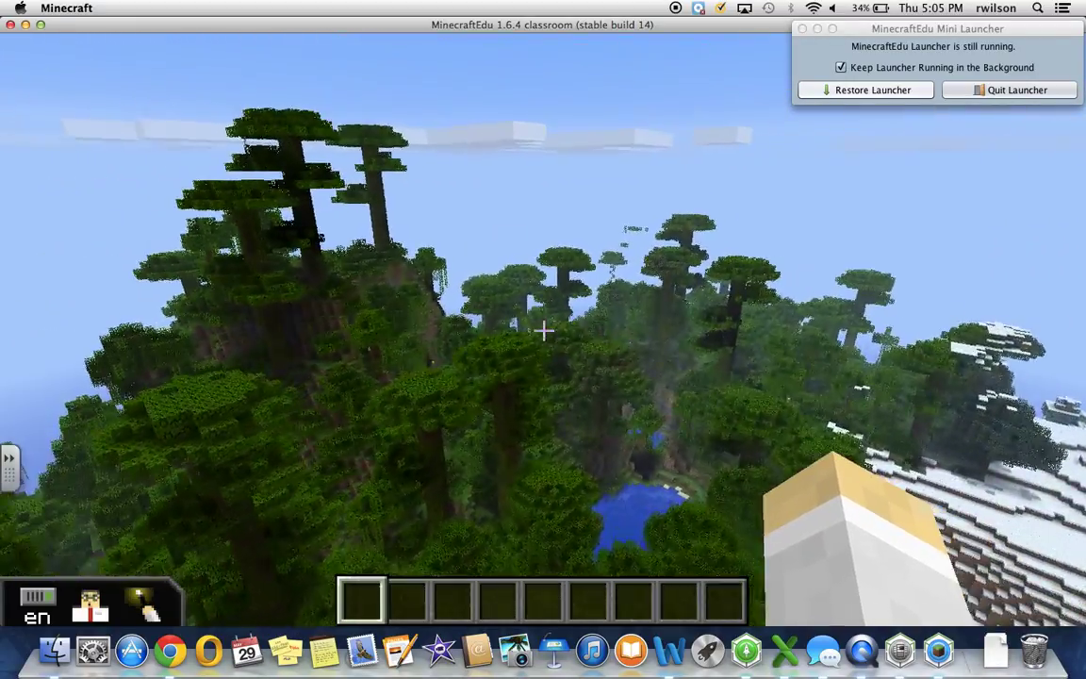
key(w)
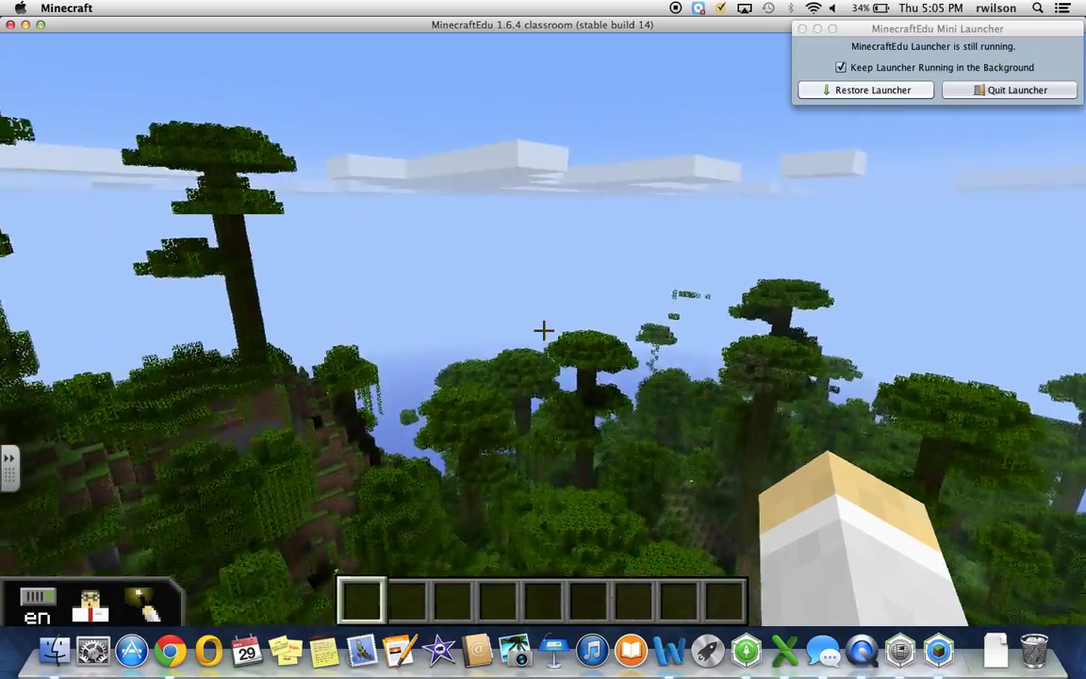
key(w)
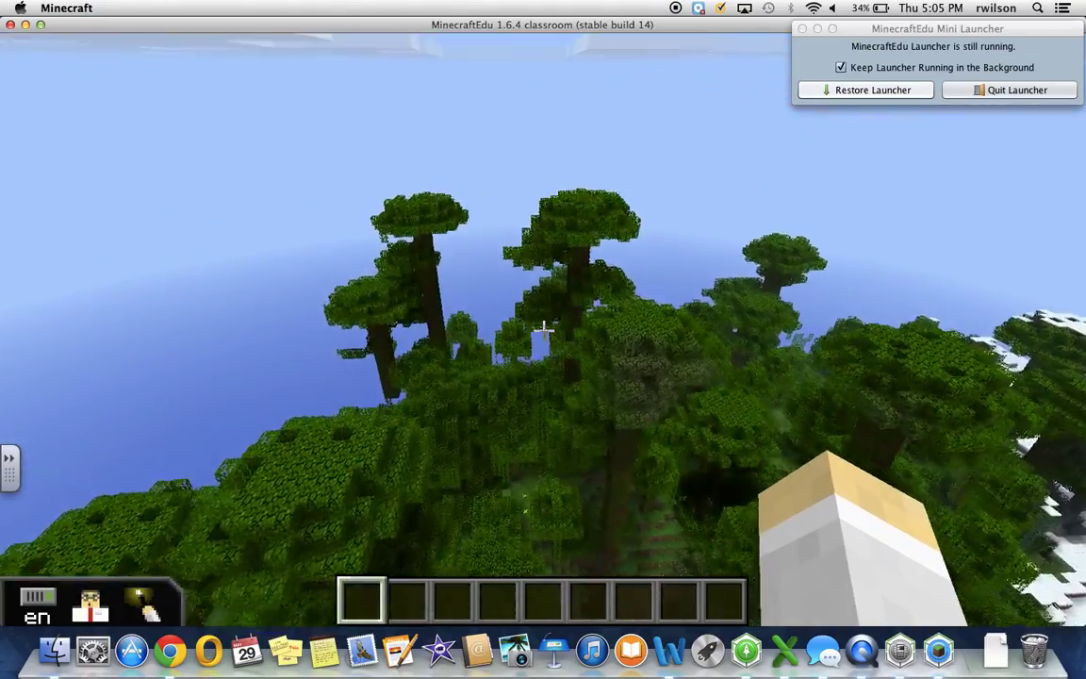
key(w)
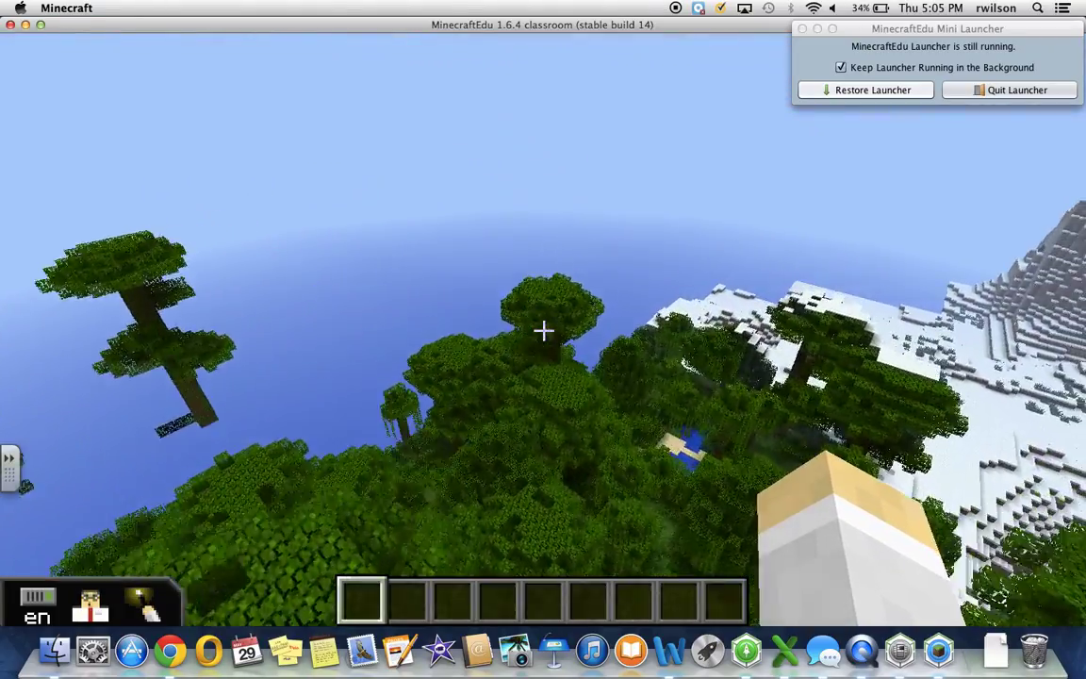
key(w)
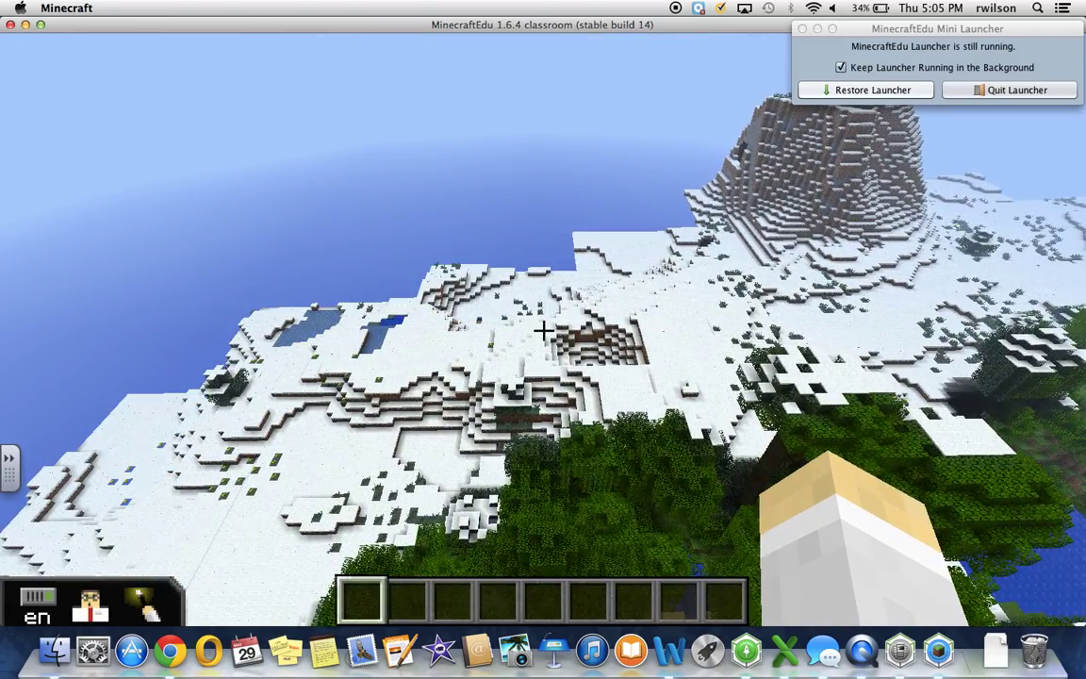
Disconnect from the world to exit the game, and stop the running MinecraftEdu server.
key(Escape)
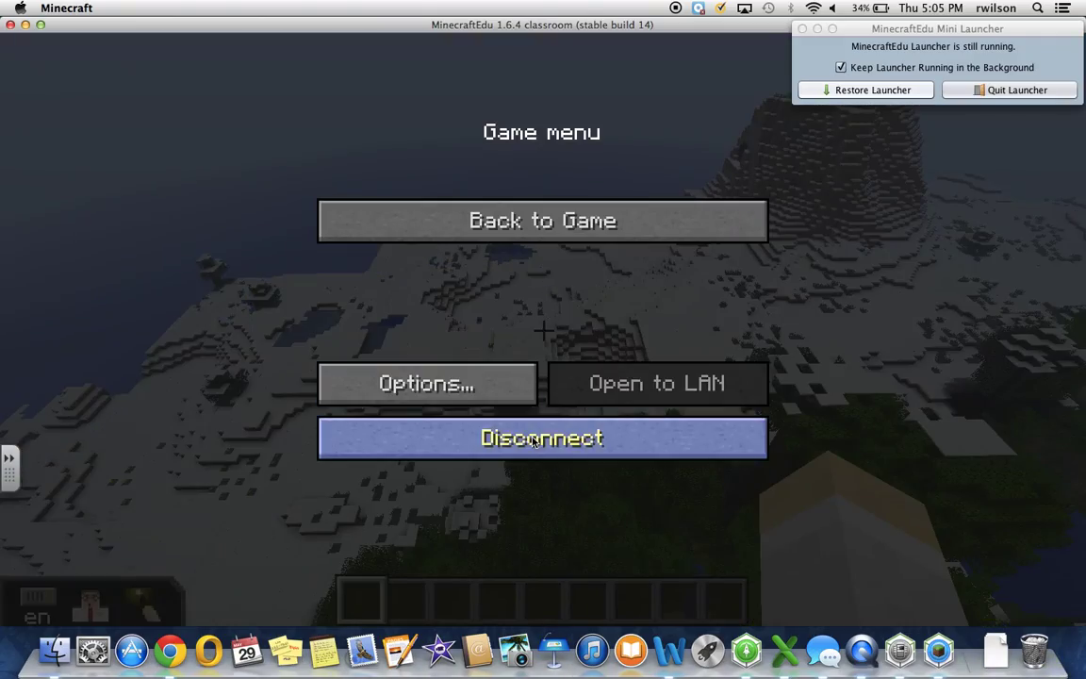
click(538, 438)
click(658, 501)
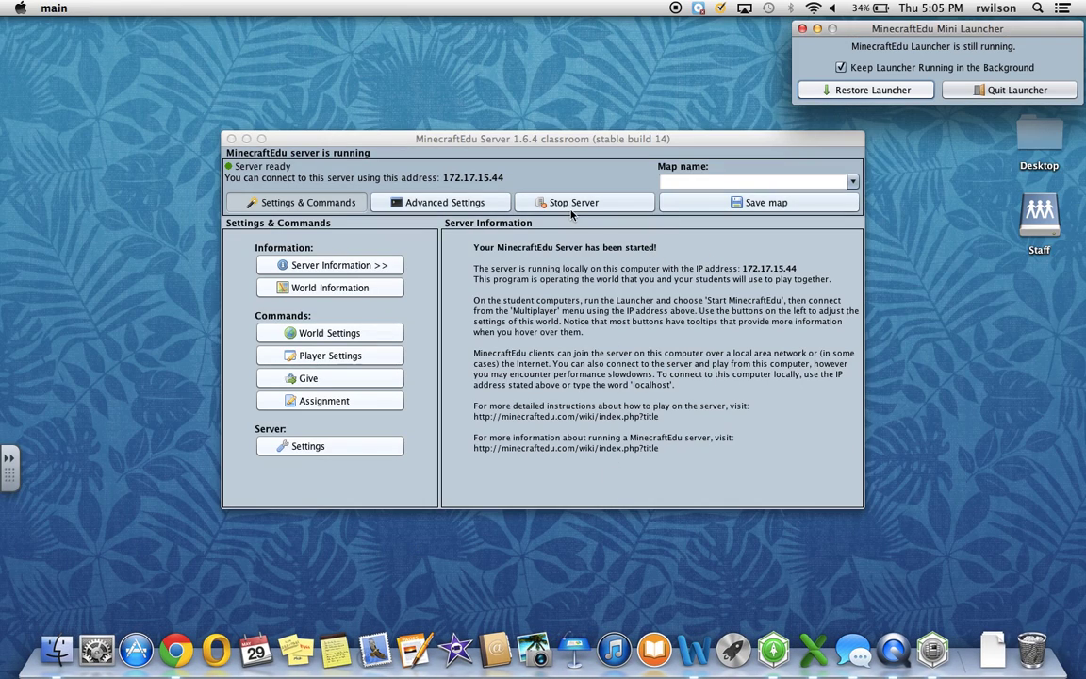
click(517, 196)
click(661, 359)
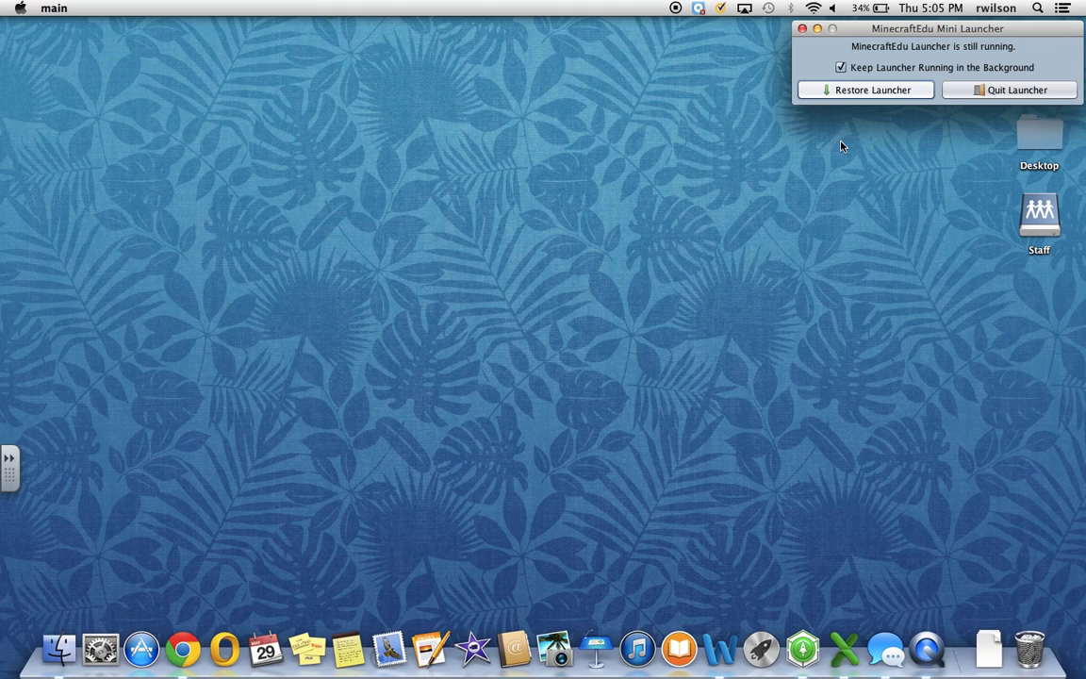
Restart the MinecraftEdu Server Launcher and set up a new world of the type Generate a Completely Flat World.
click(845, 94)
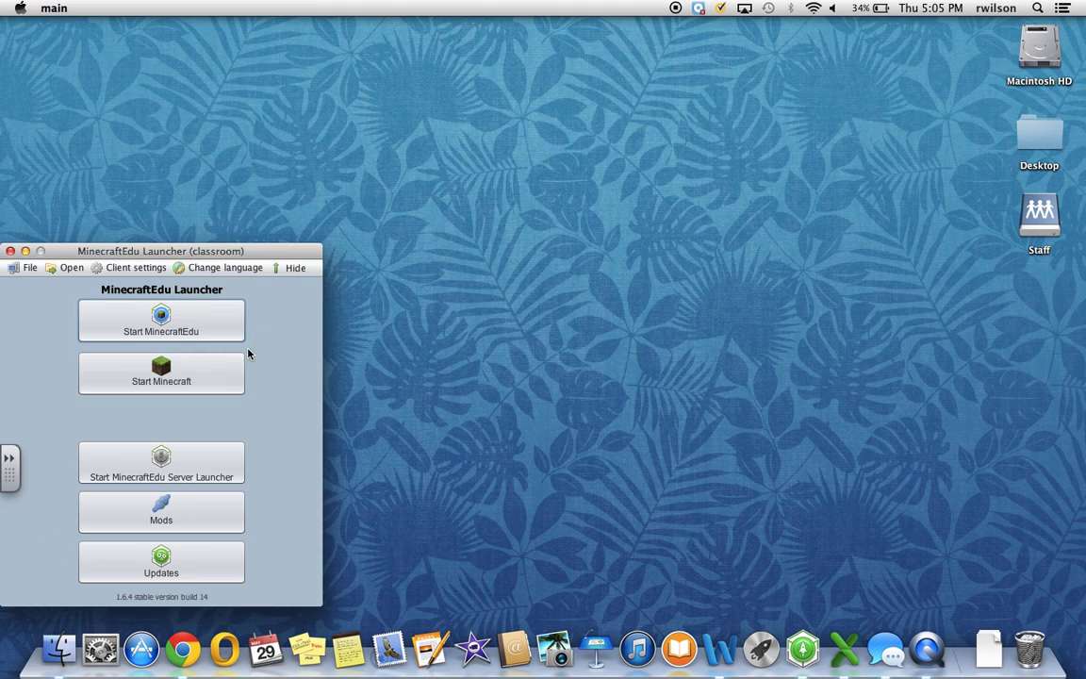
click(158, 462)
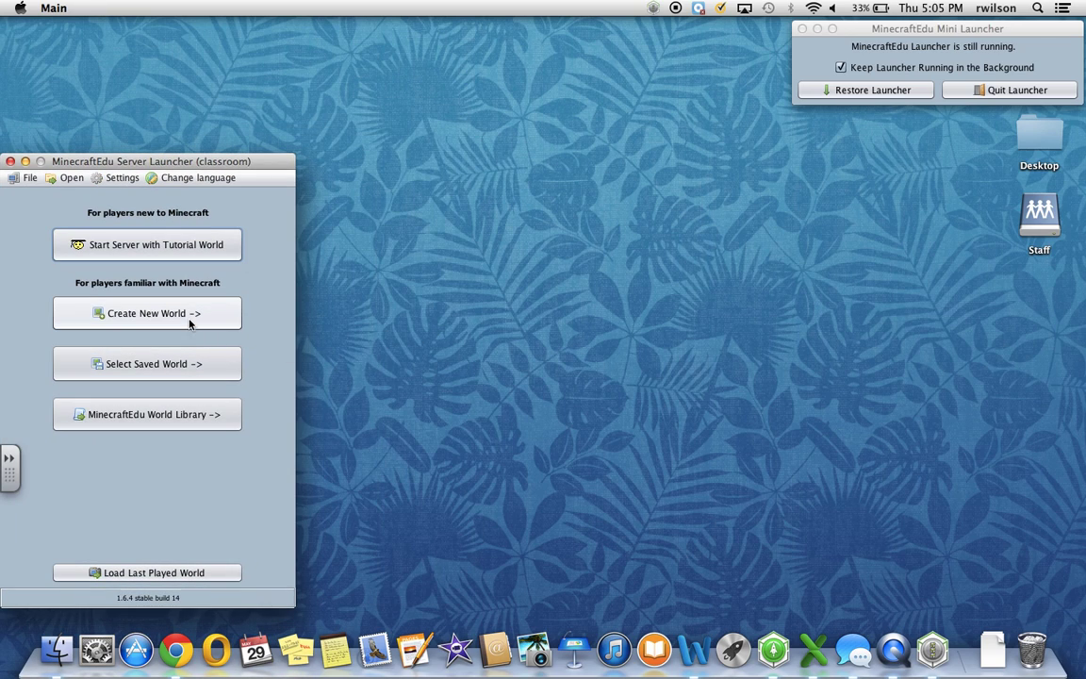
click(185, 322)
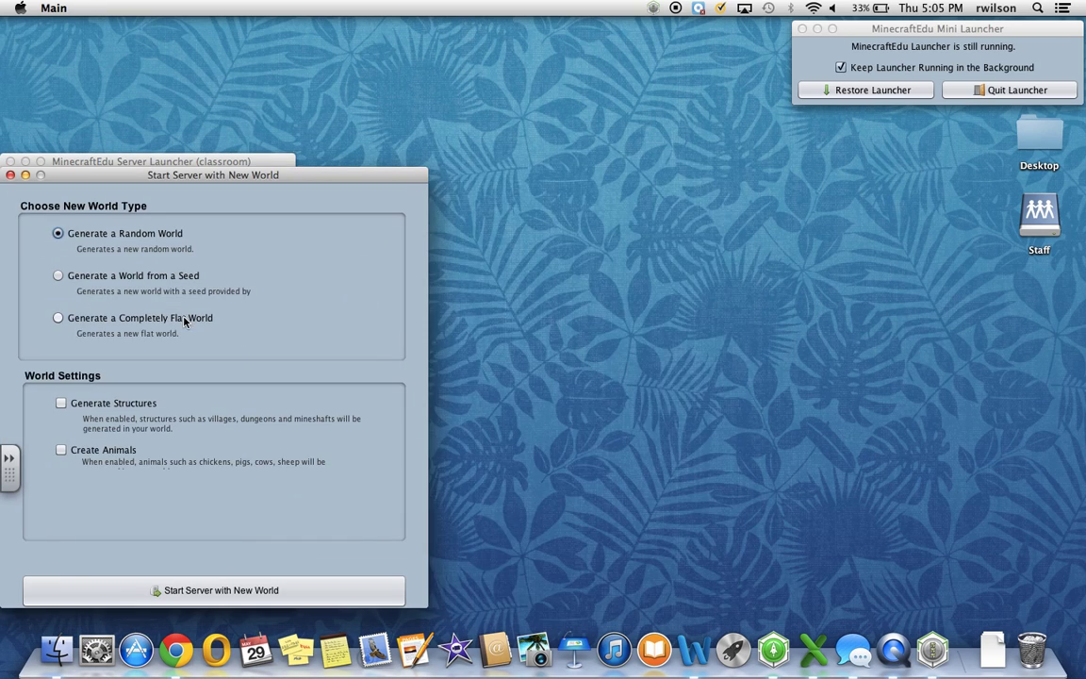
click(58, 319)
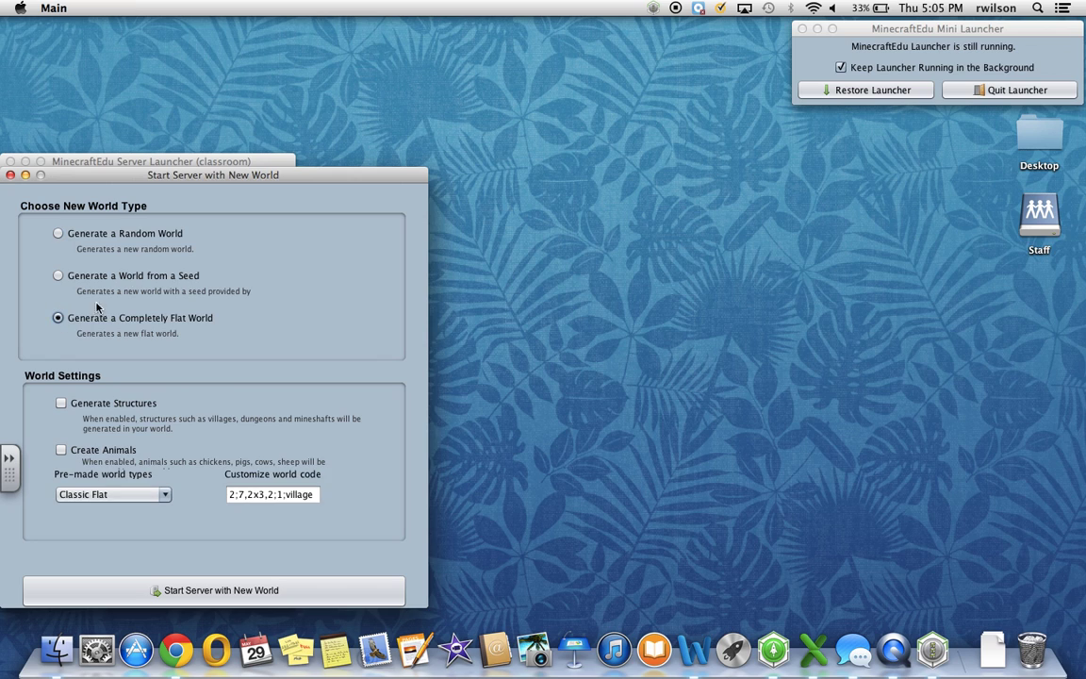
drag(204, 182, 533, 51)
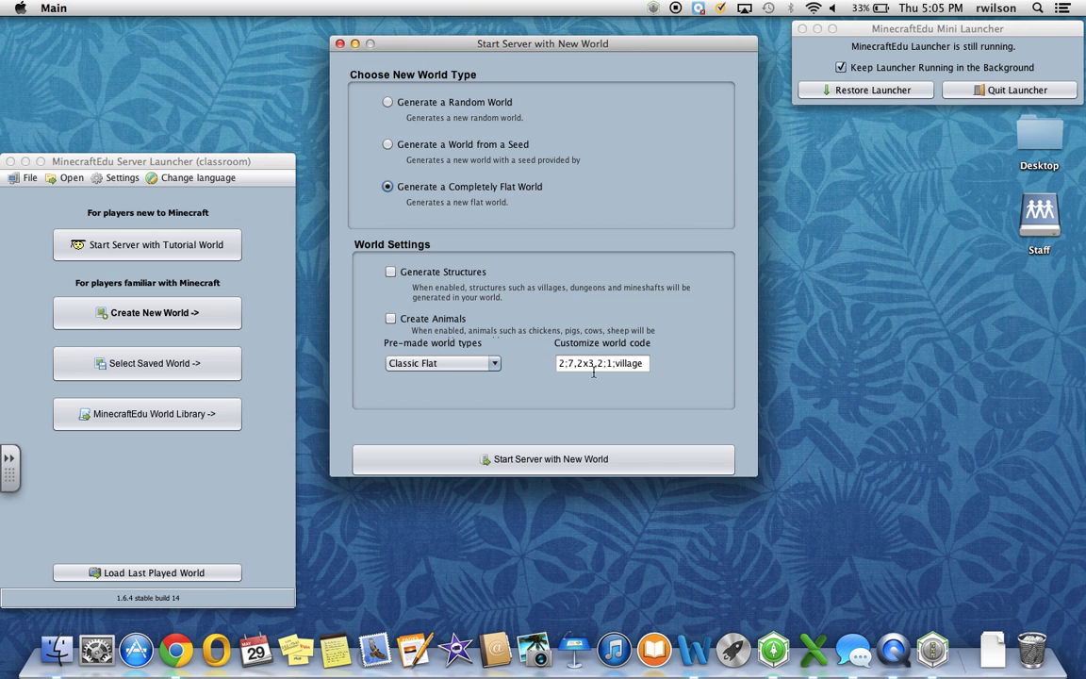
Switch to Chrome and bring up the Superflat Generator on chunkbase.com with its code and feature options in view.
click(174, 653)
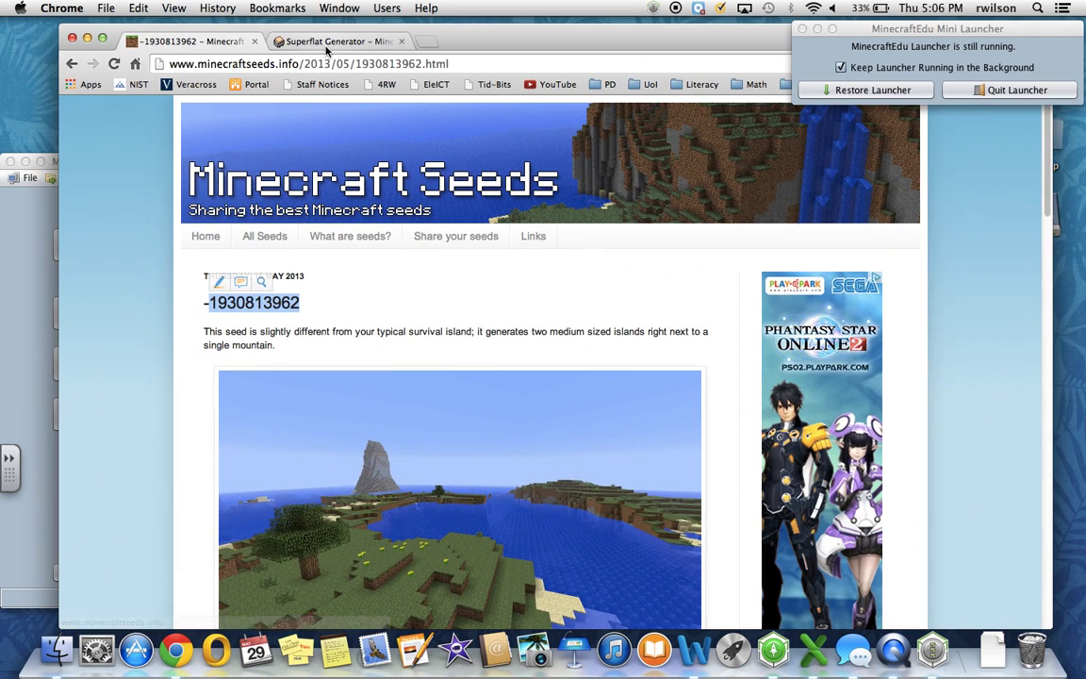
click(342, 43)
drag(474, 46, 435, 42)
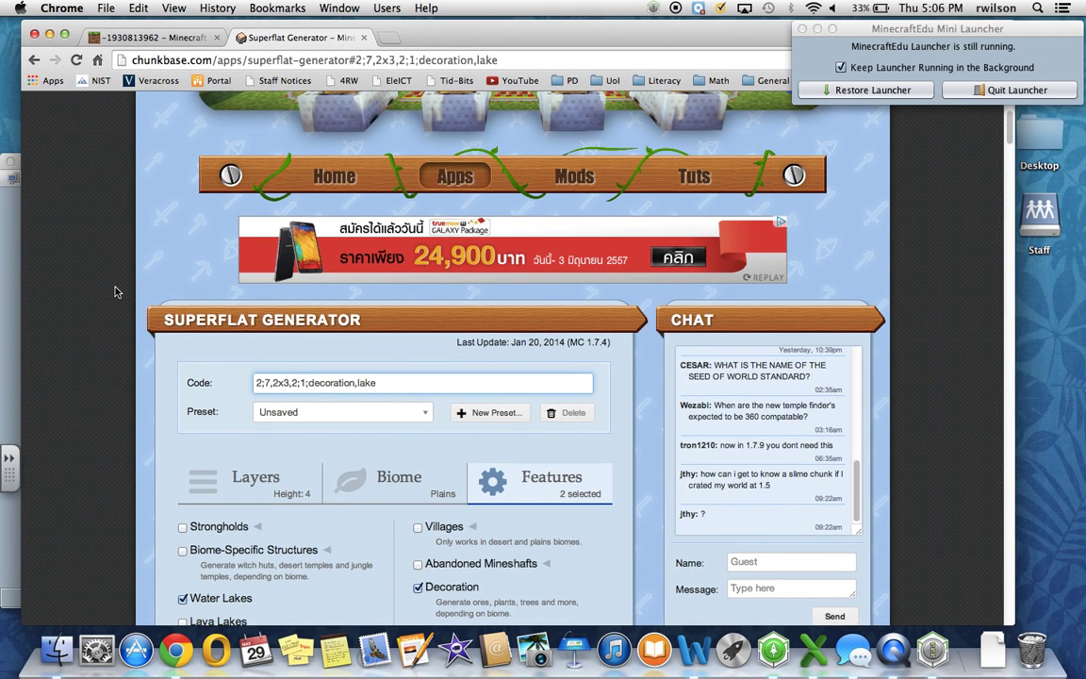
scroll(115, 292, down, 2)
scroll(115, 291, up, 5)
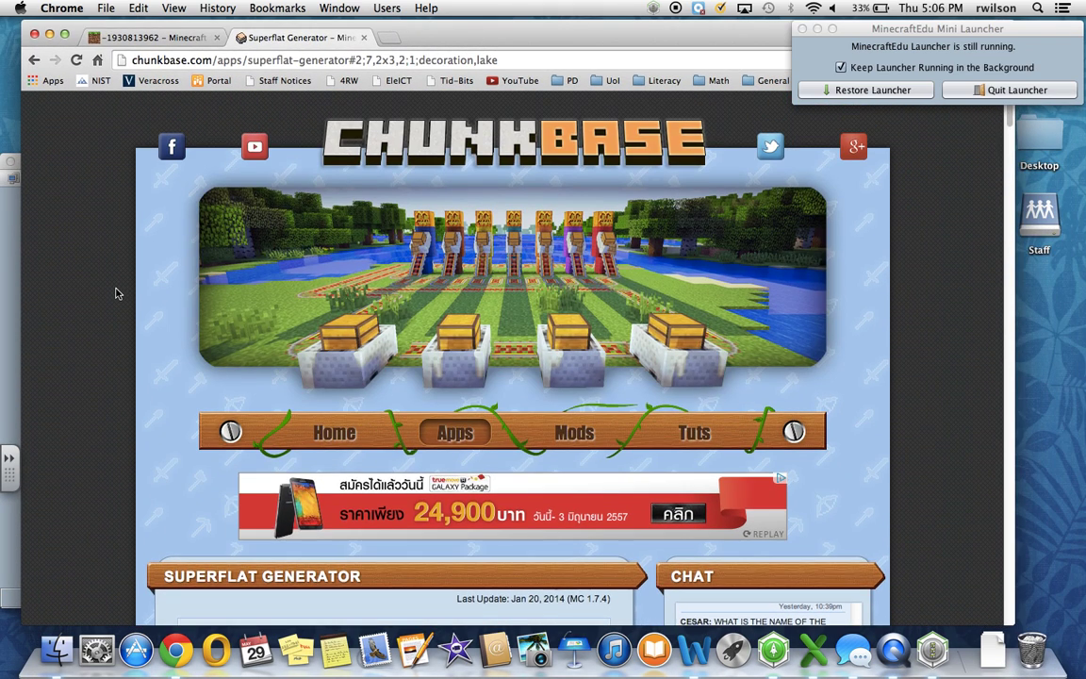
scroll(122, 304, down, 5)
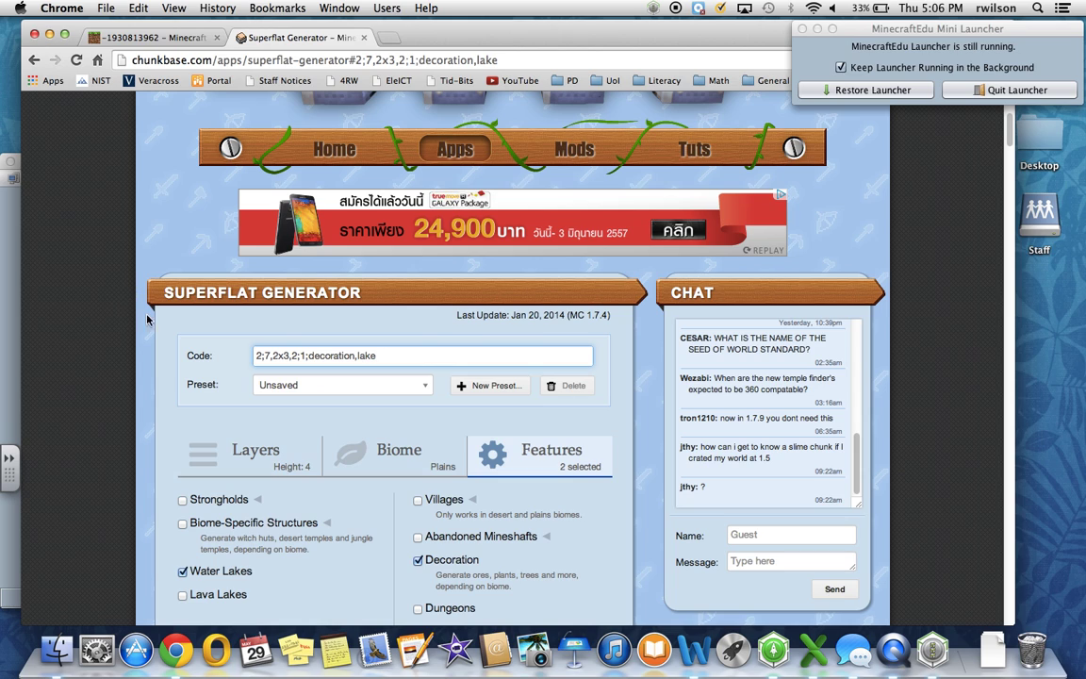
scroll(141, 320, down, 3)
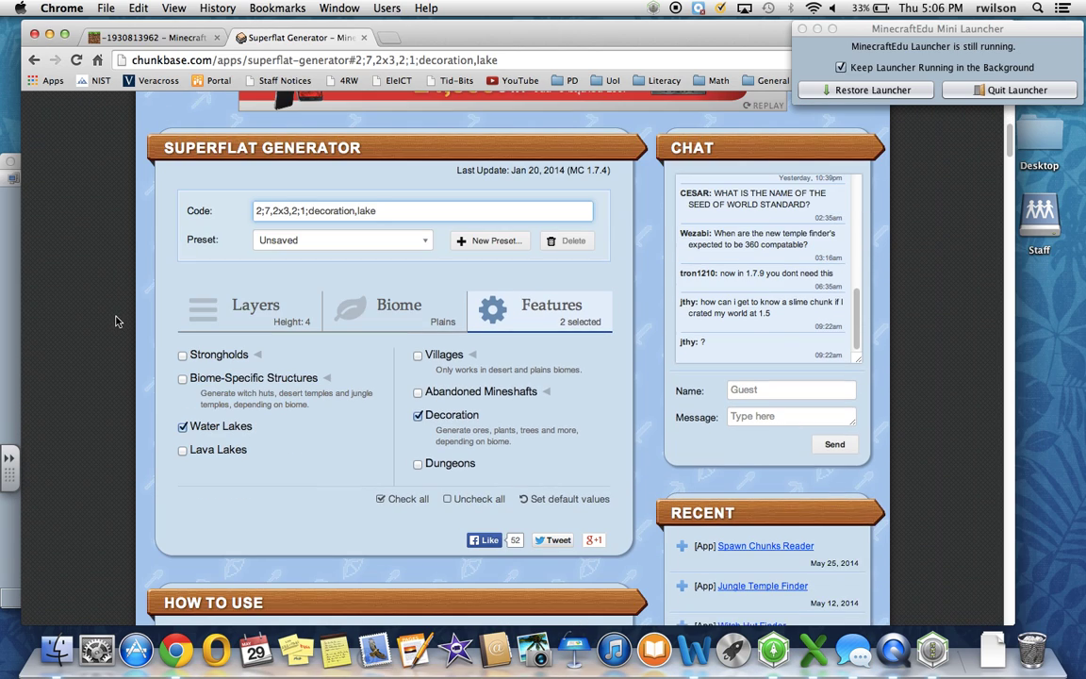
Look through the generator's Layers, Biome and Features settings for the flat world.
click(251, 317)
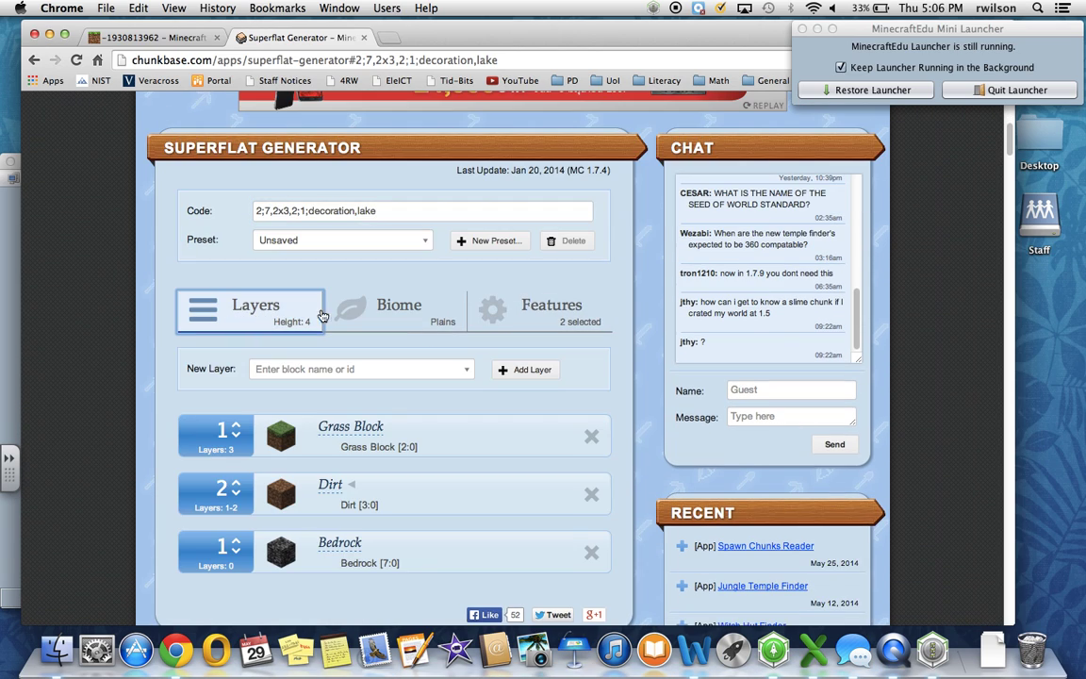
click(378, 315)
click(542, 311)
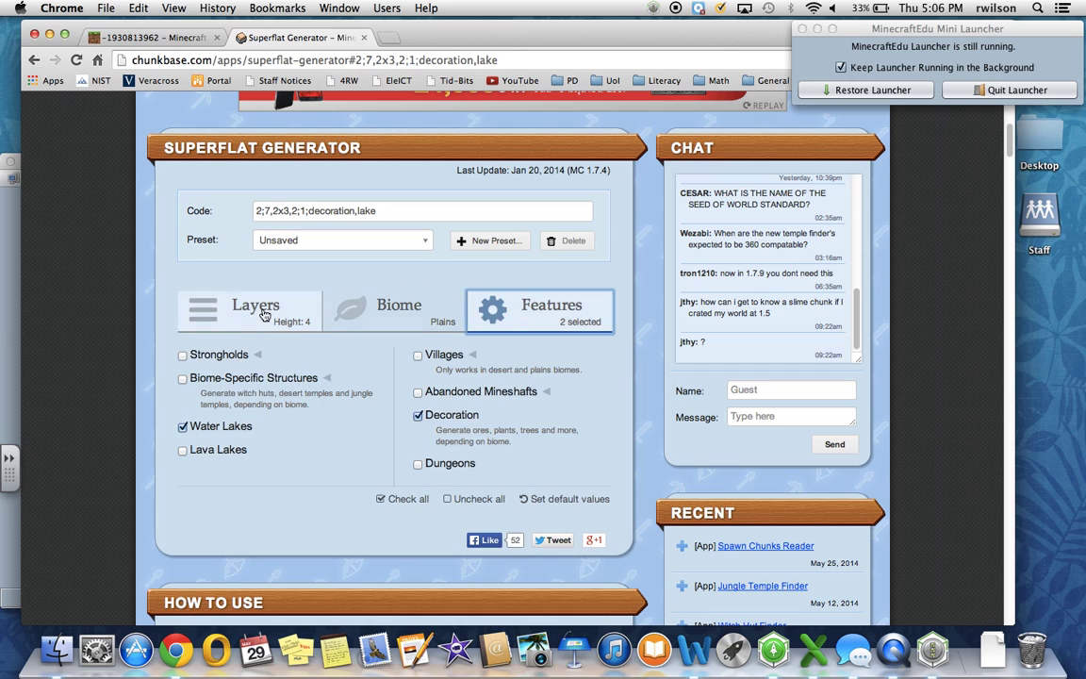
Examine the thickness controls of the grass, dirt and bedrock layers, the list of biomes, and the available feature options.
click(183, 319)
scroll(153, 316, down, 1)
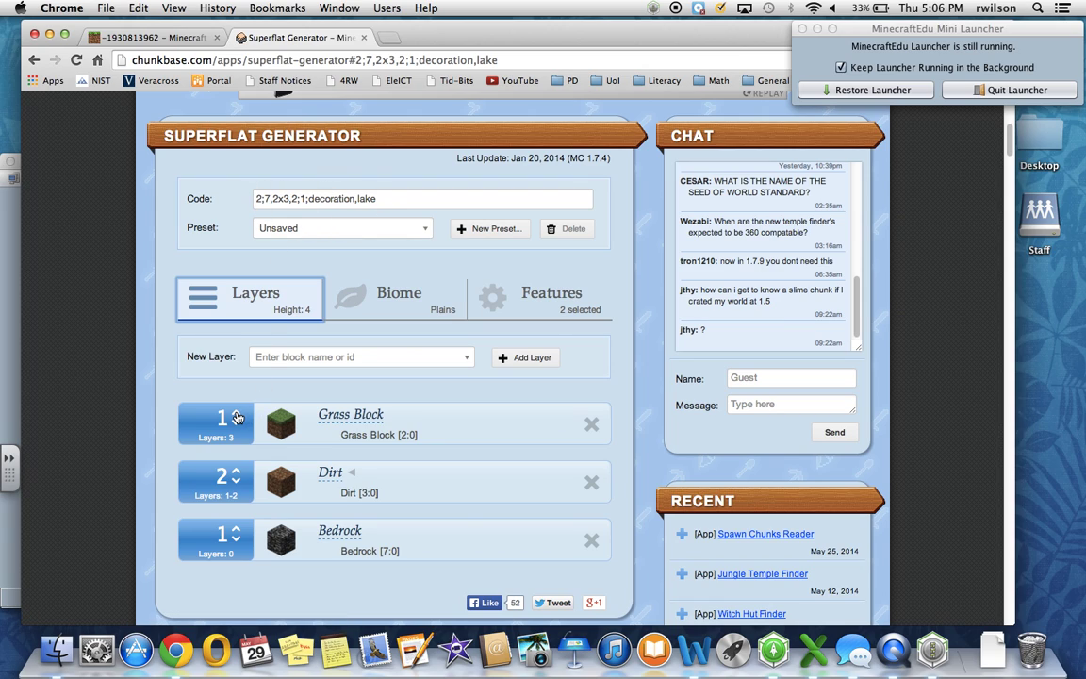
click(237, 417)
click(236, 422)
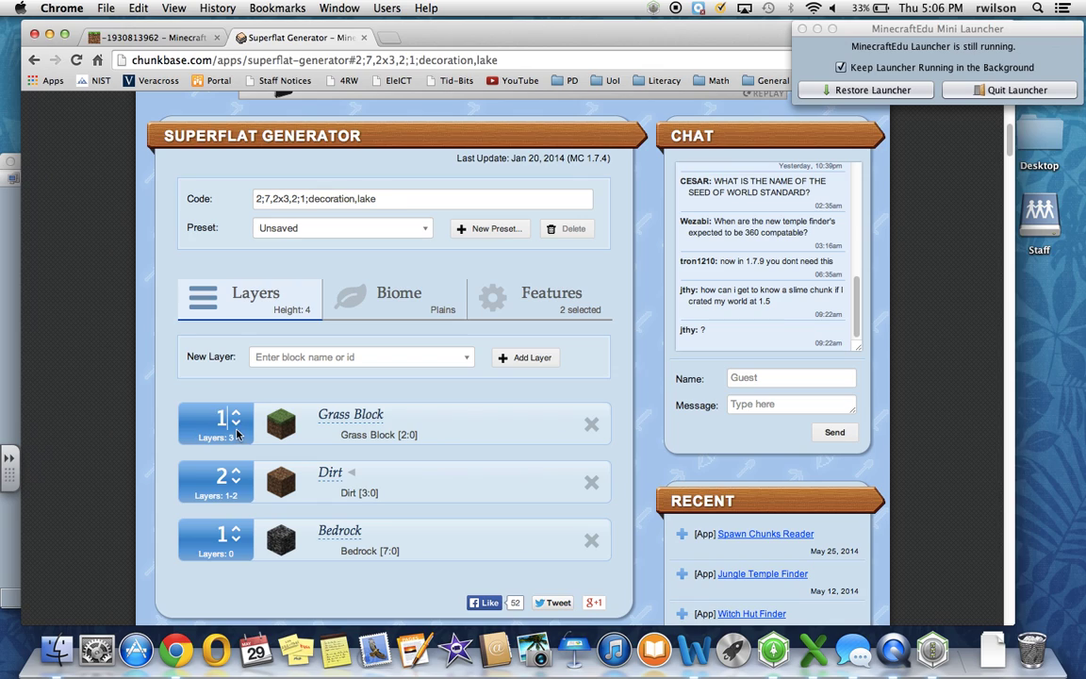
click(238, 471)
click(238, 489)
click(382, 304)
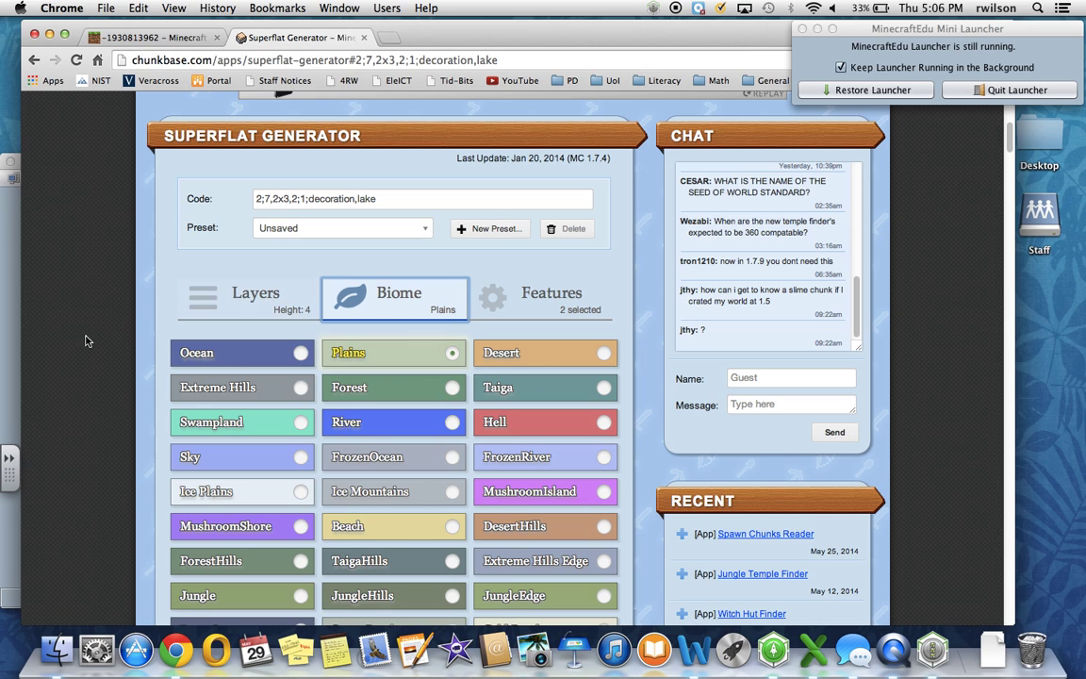
scroll(109, 387, down, 3)
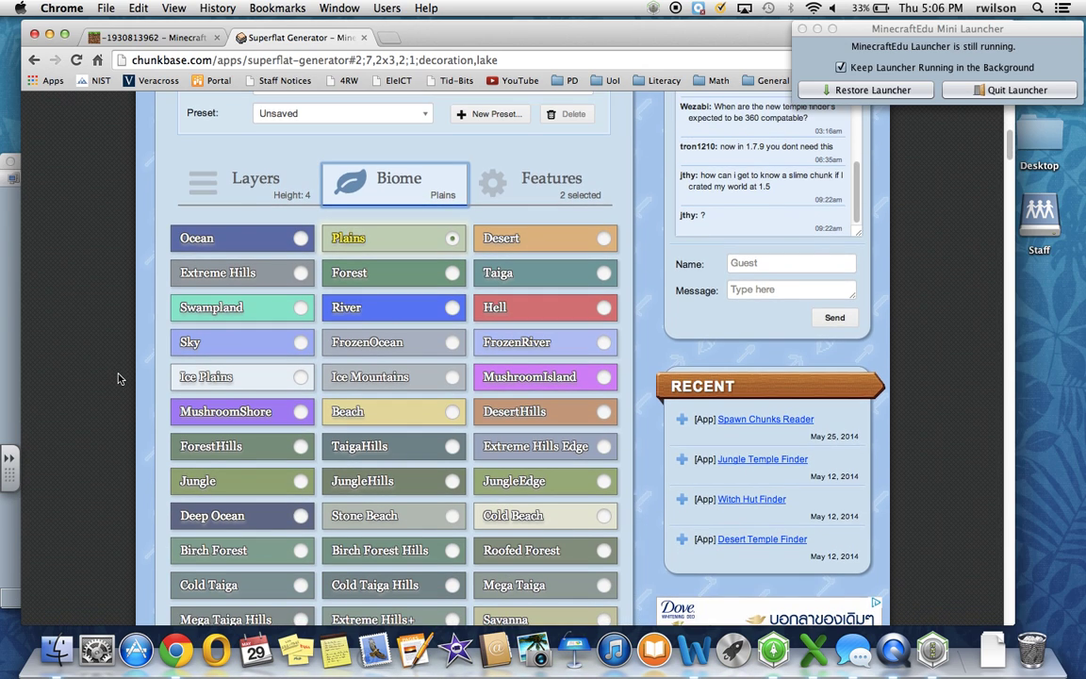
scroll(119, 377, down, 1)
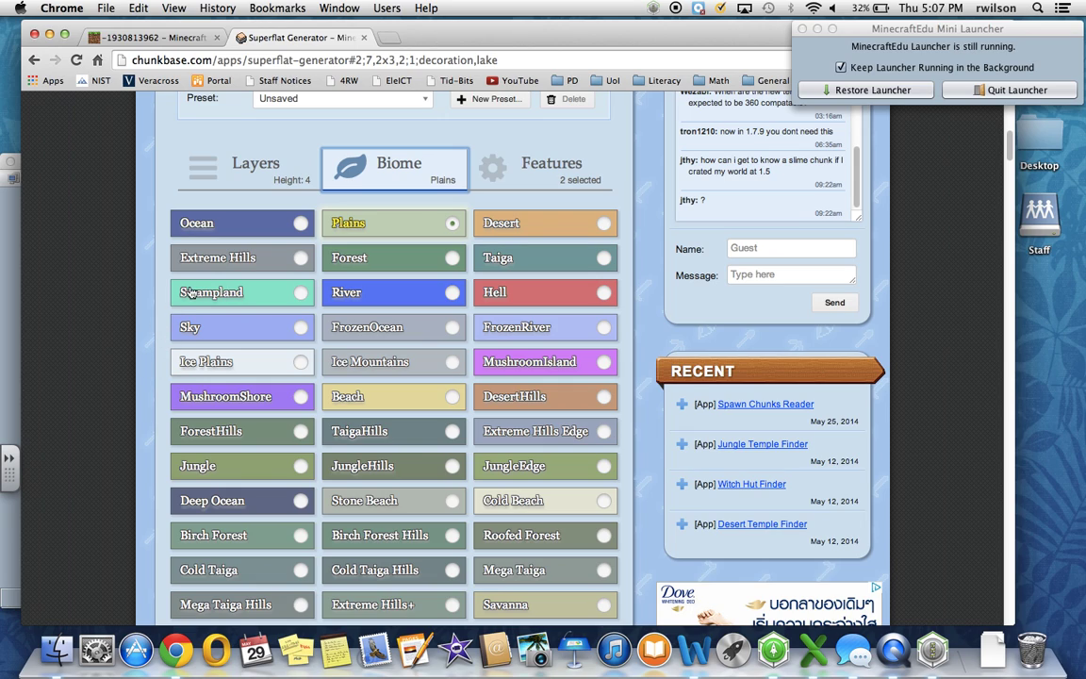
click(504, 179)
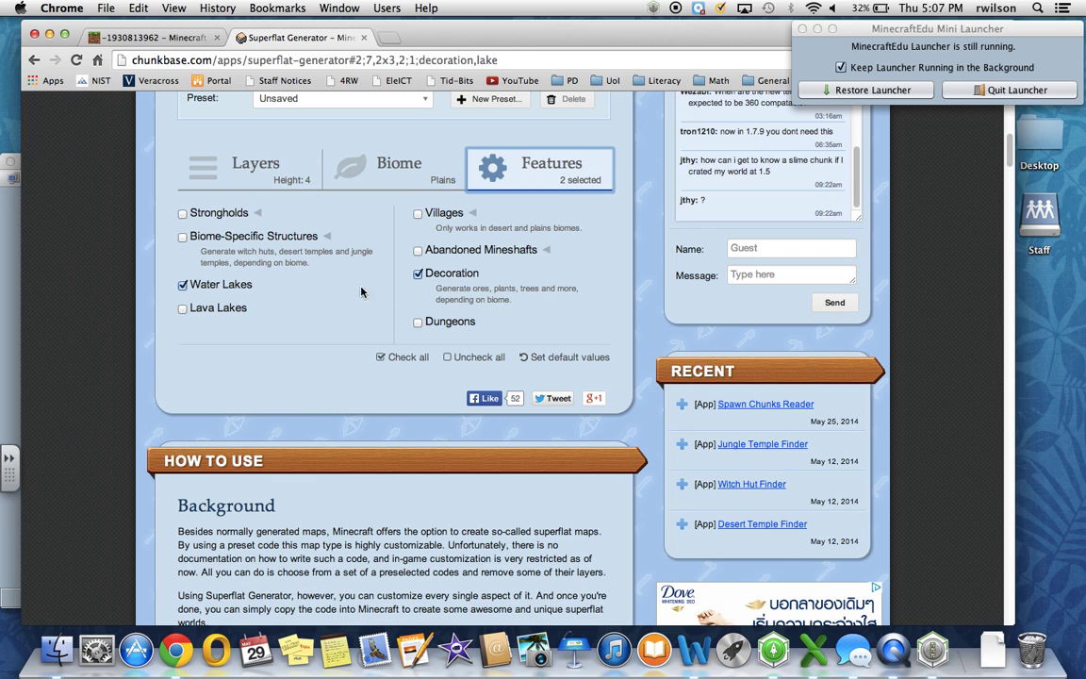
scroll(310, 310, up, 3)
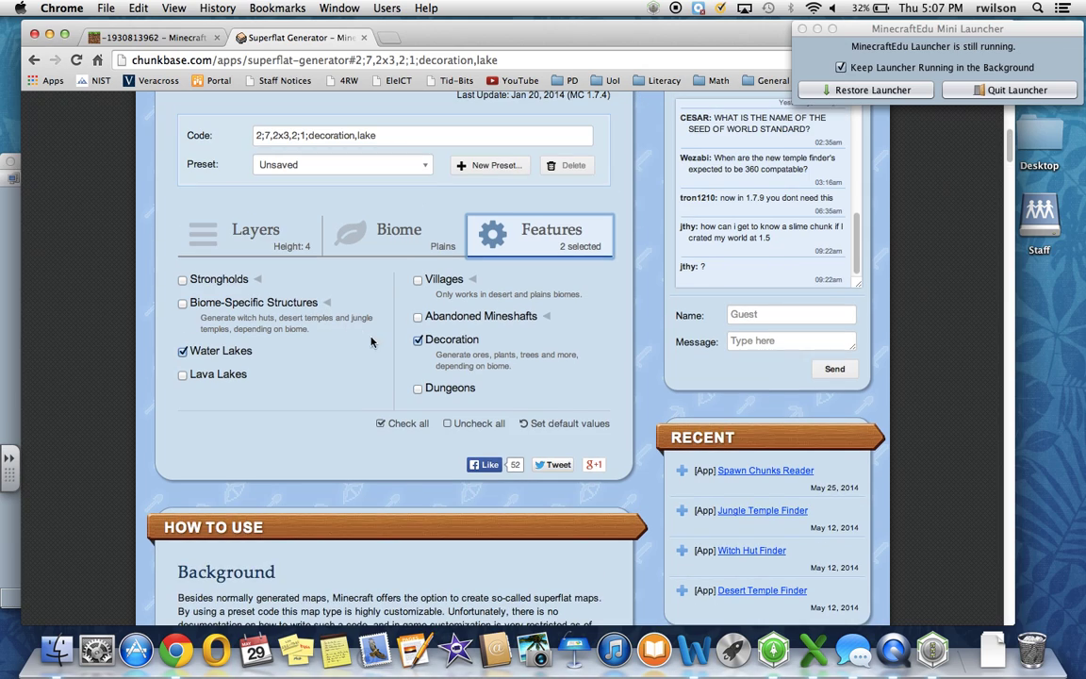
Set the superflat world's biome to Swampland M.
click(388, 247)
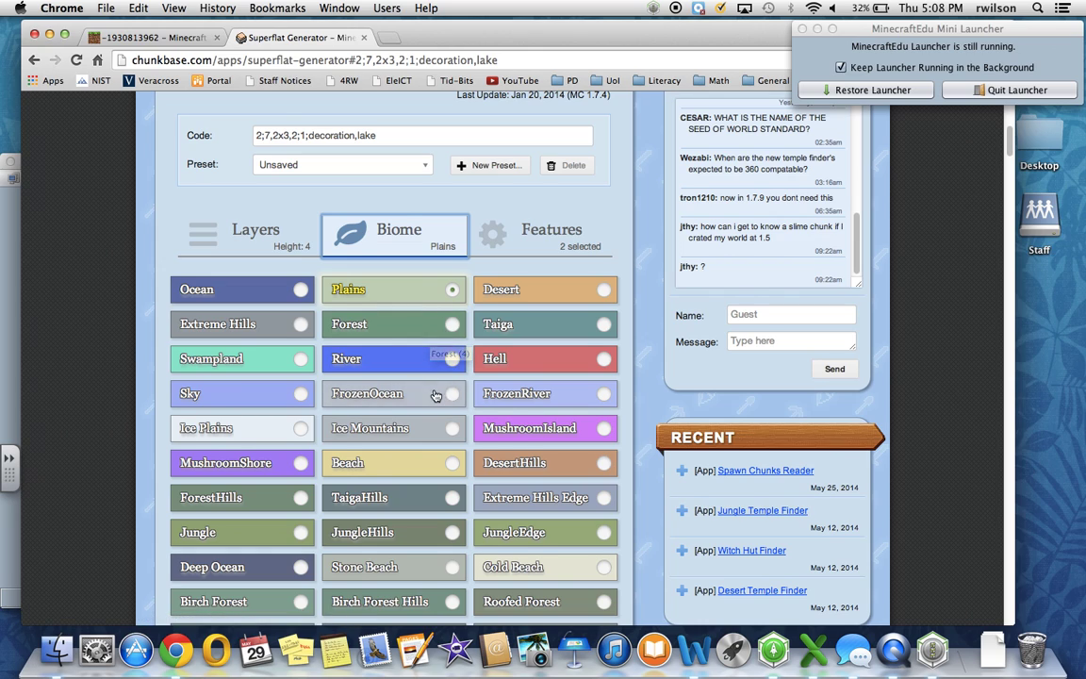
scroll(436, 390, up, 1)
scroll(437, 396, down, 5)
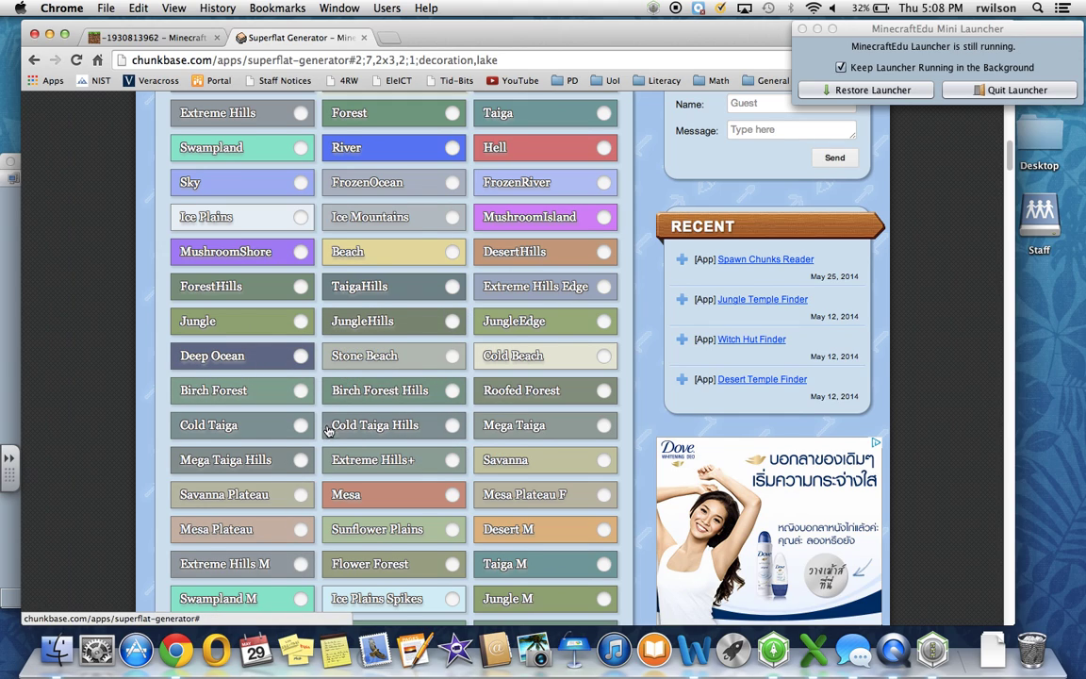
scroll(298, 387, down, 1)
click(298, 595)
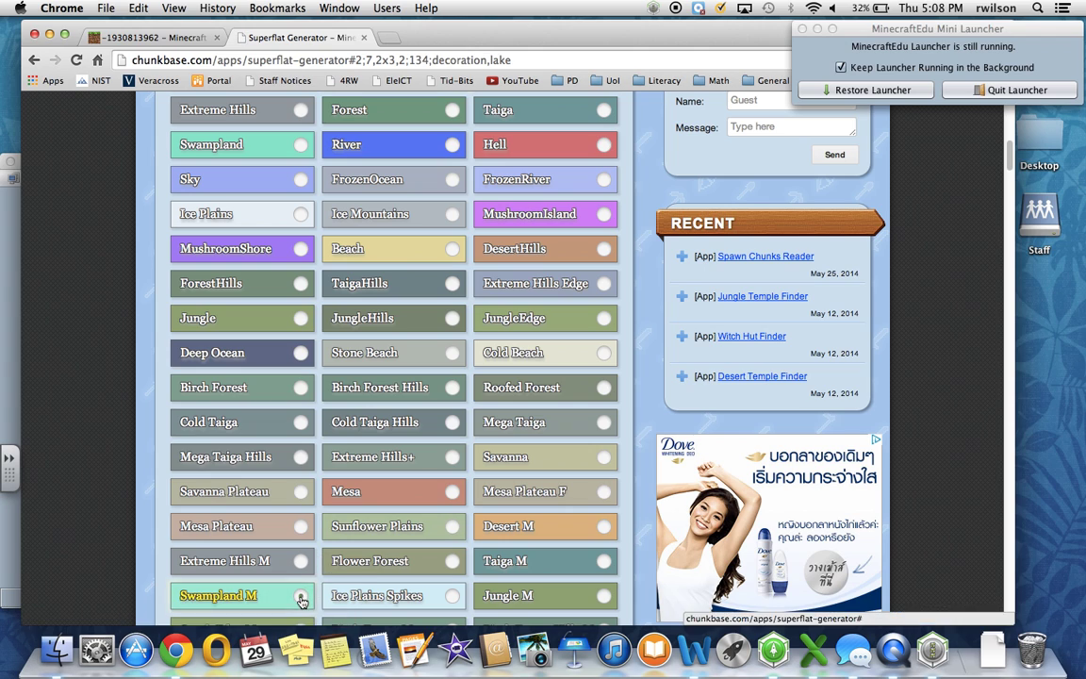
scroll(415, 462, down, 3)
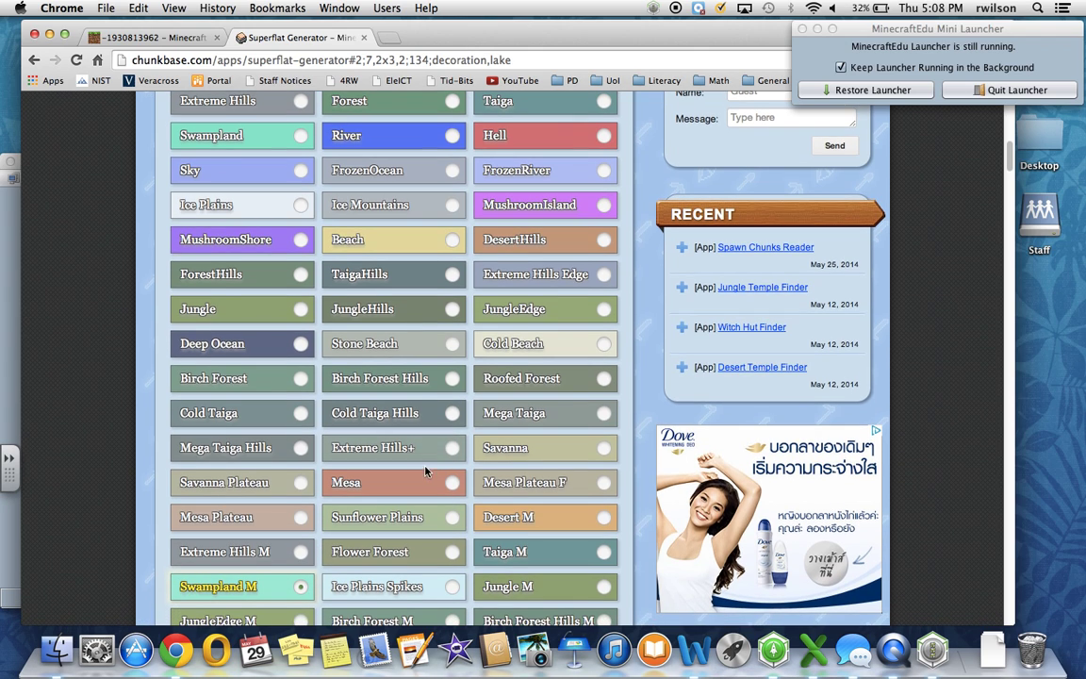
Copy the code 2;7,2x3,2;134;decoration,lake into the flat world's custom world code and start the server with the new world.
scroll(406, 447, up, 10)
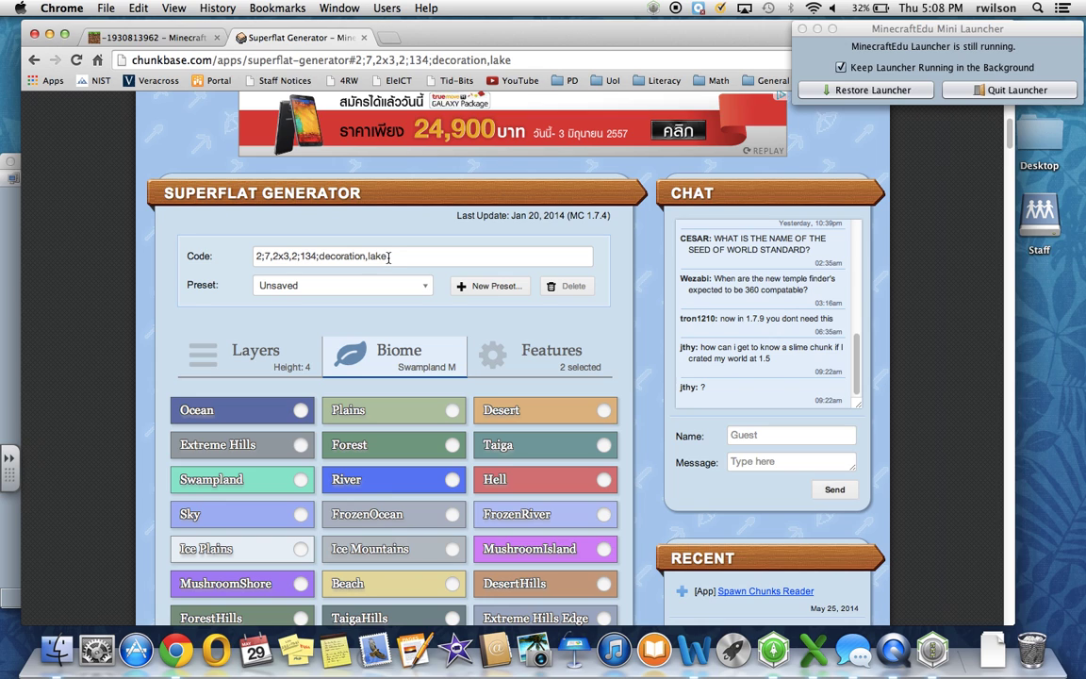
mouse_move(425, 33)
mouse_down()
mouse_move(436, 512)
mouse_move(434, 19)
mouse_move(432, 44)
mouse_up()
drag(412, 267, 285, 260)
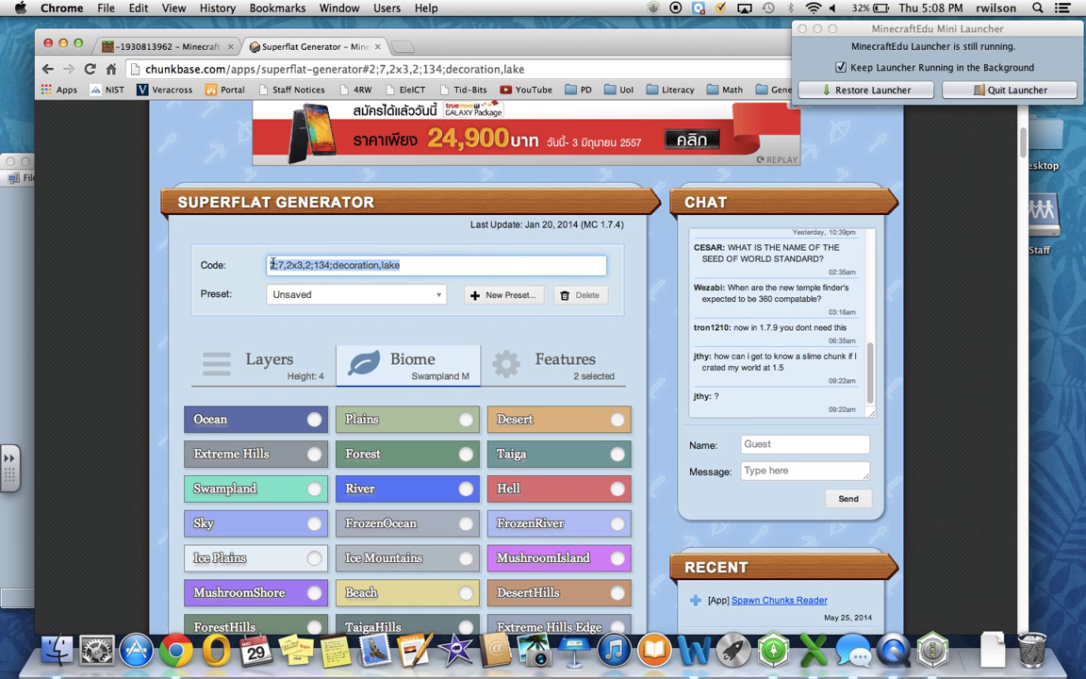
drag(390, 44, 409, 409)
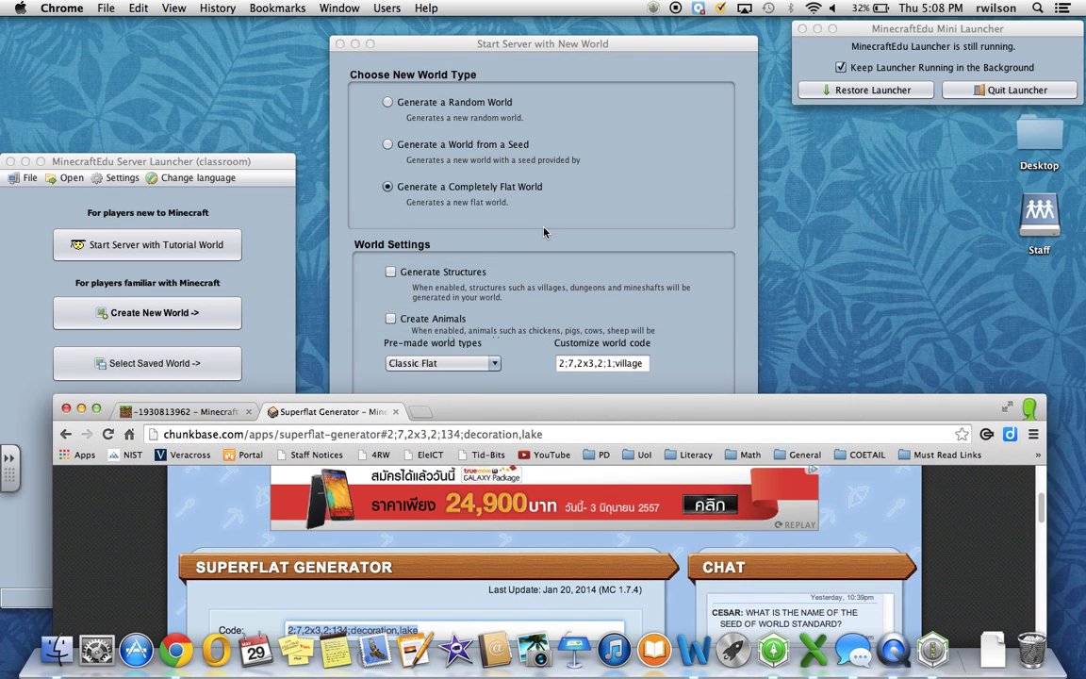
click(488, 202)
drag(561, 363, 667, 363)
key(super+v)
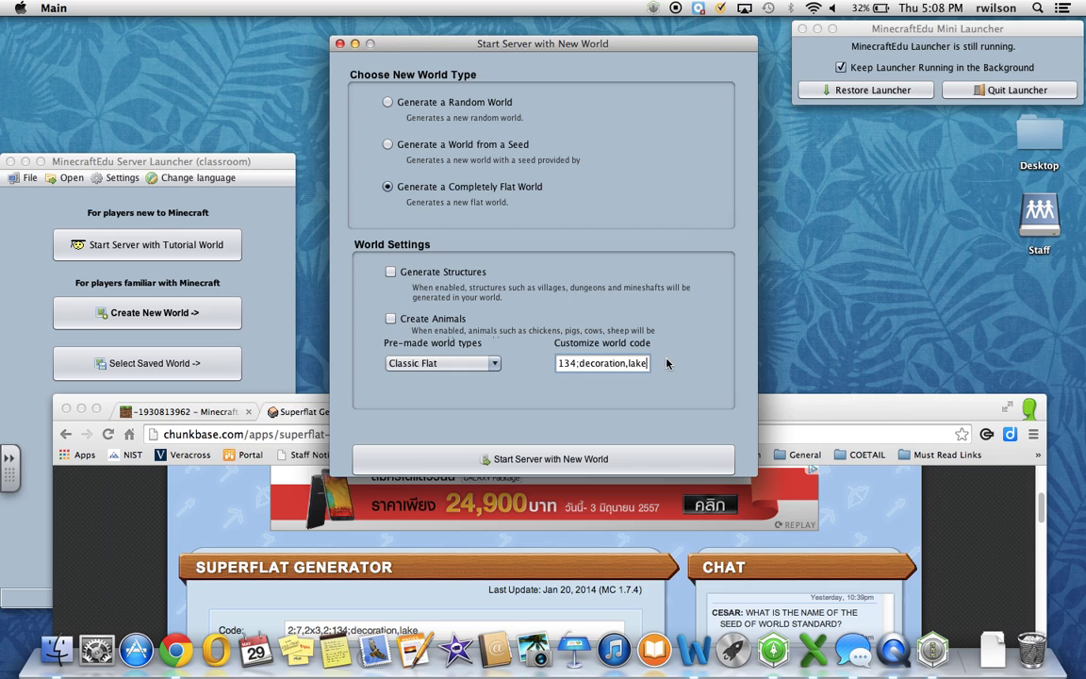
click(571, 459)
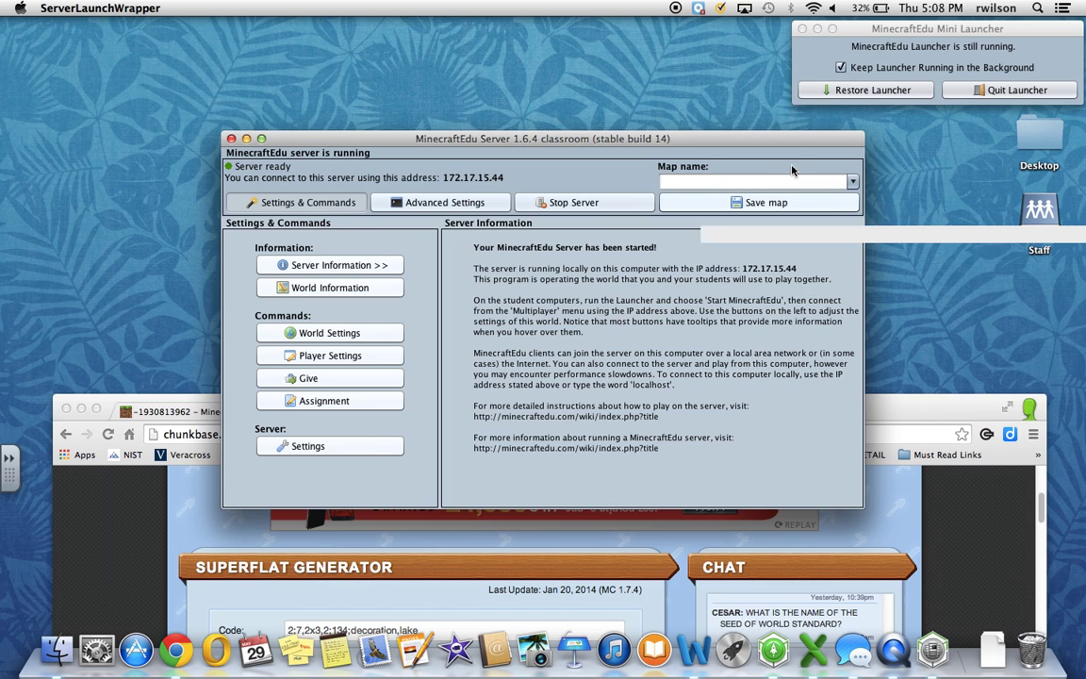
Restore the MinecraftEdu Launcher and launch the game in MinecraftEdu login mode.
click(850, 93)
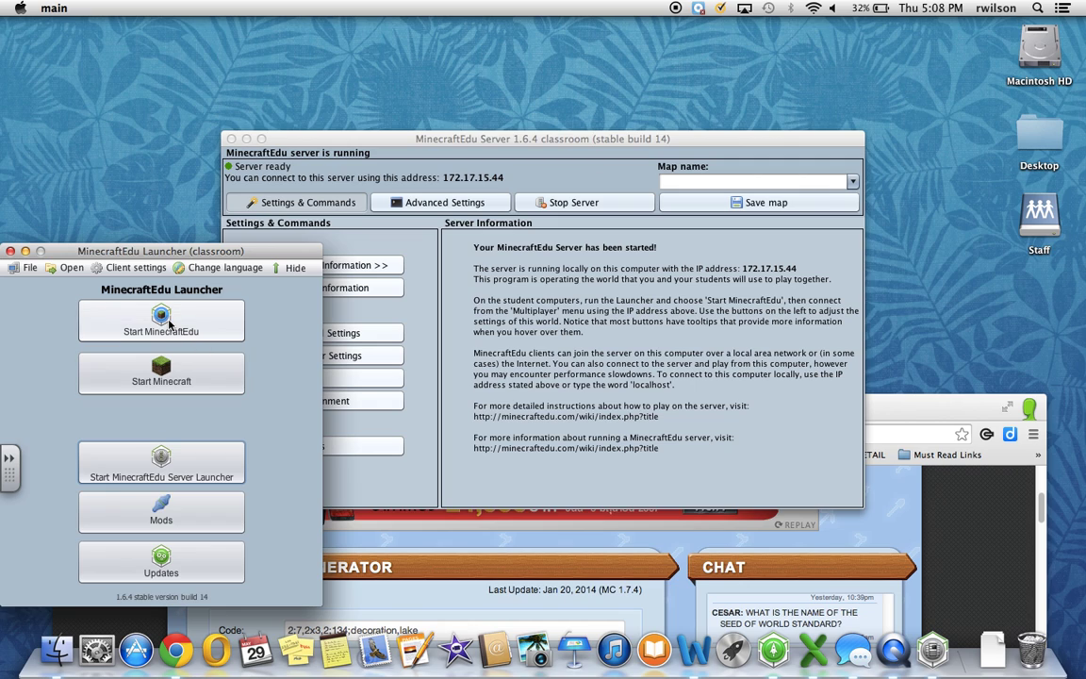
click(170, 323)
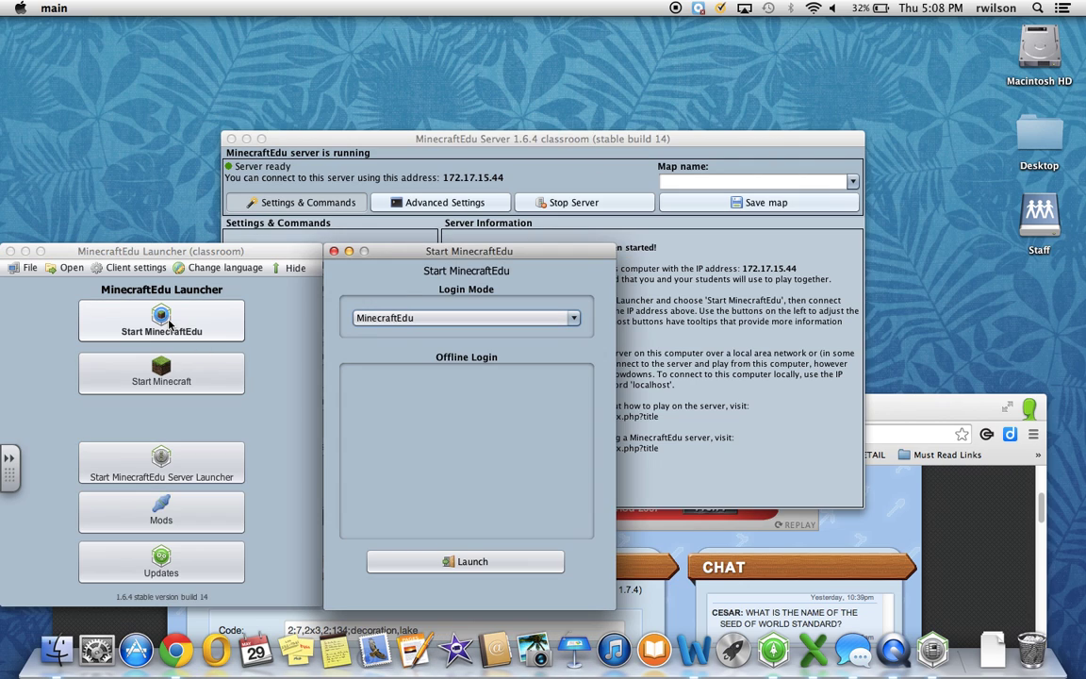
click(449, 559)
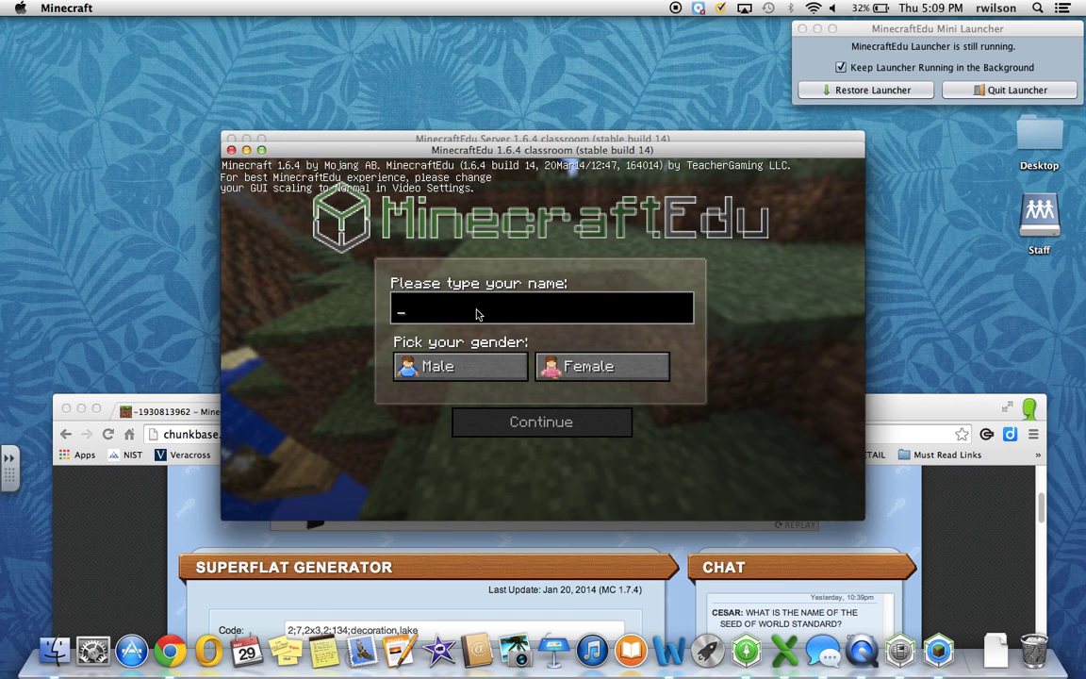
Enter the player's name, choose the Male gender, and continue to the game's main menu.
text(MrREid)
key(BackSpace)
key(BackSpace)
key(BackSpace)
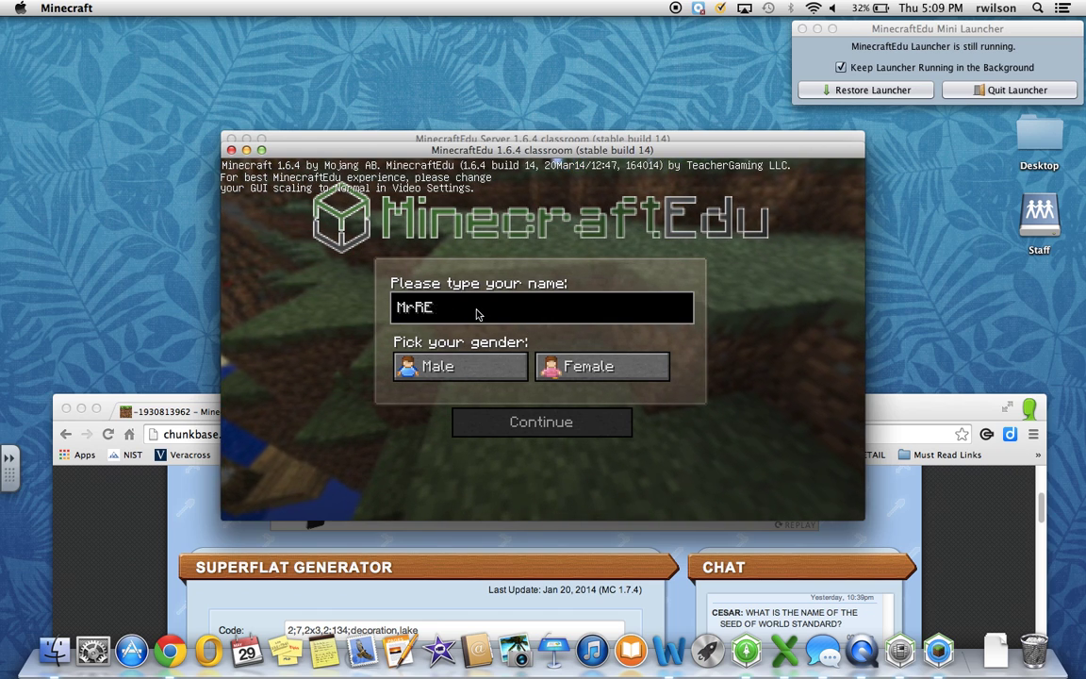
text(eid)
click(434, 367)
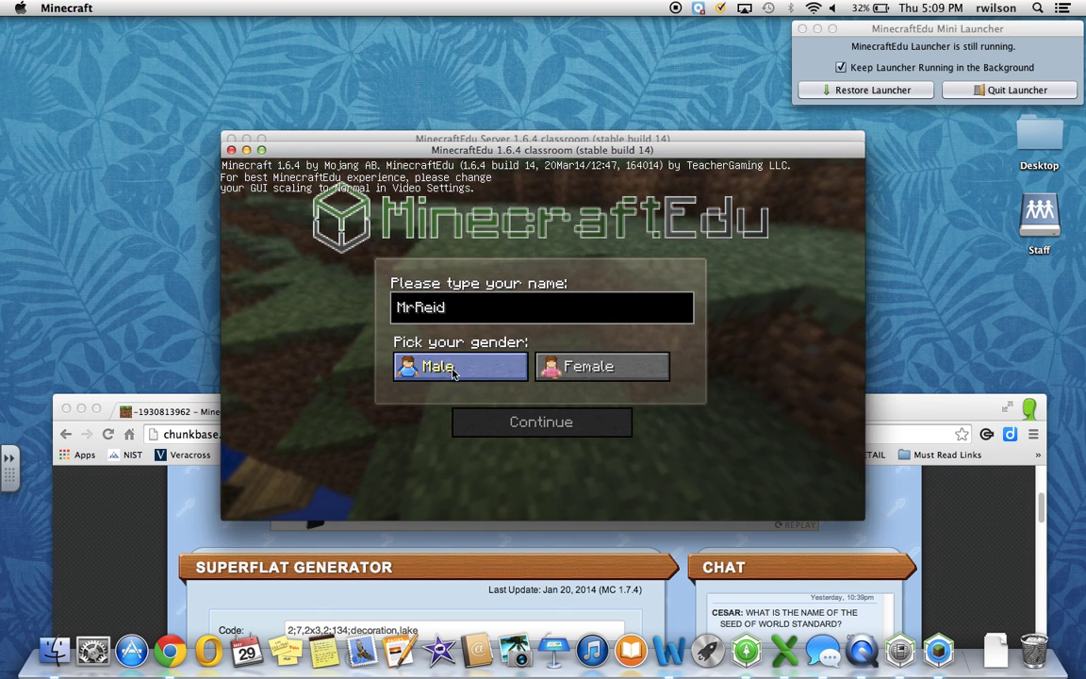
click(541, 422)
Try to connect directly to the multiplayer server and log in as a teacher with the teacher password.
click(512, 354)
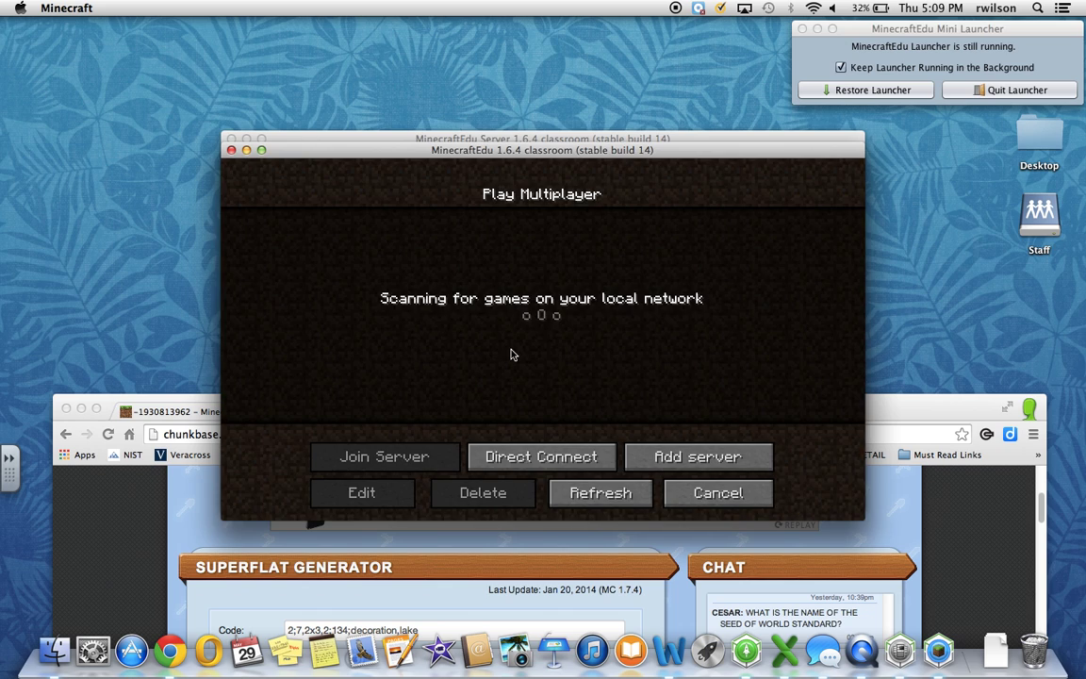
click(533, 456)
click(536, 426)
click(555, 242)
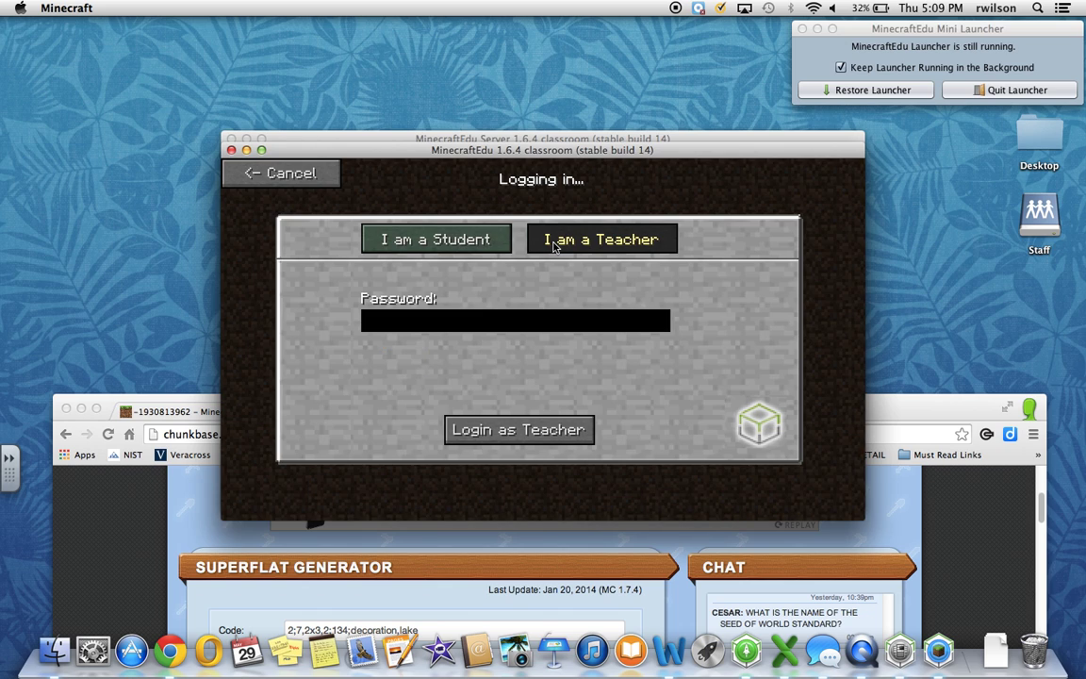
text(********)
key(Return)
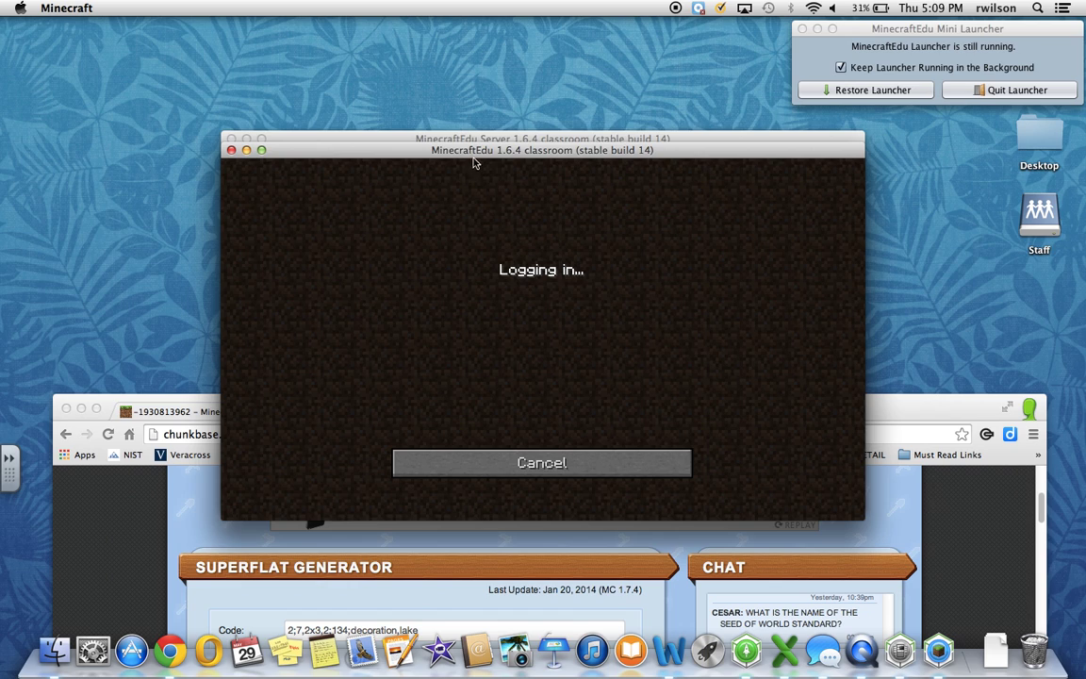
Leave the multiplayer connection and quit the game.
drag(476, 162, 542, 235)
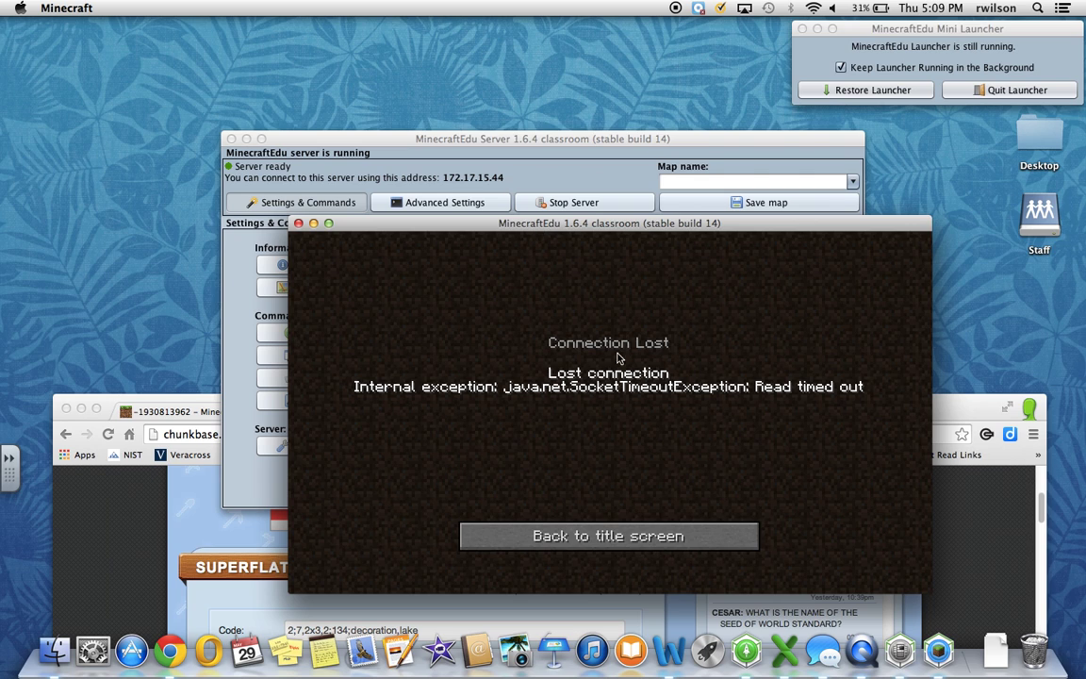
click(545, 534)
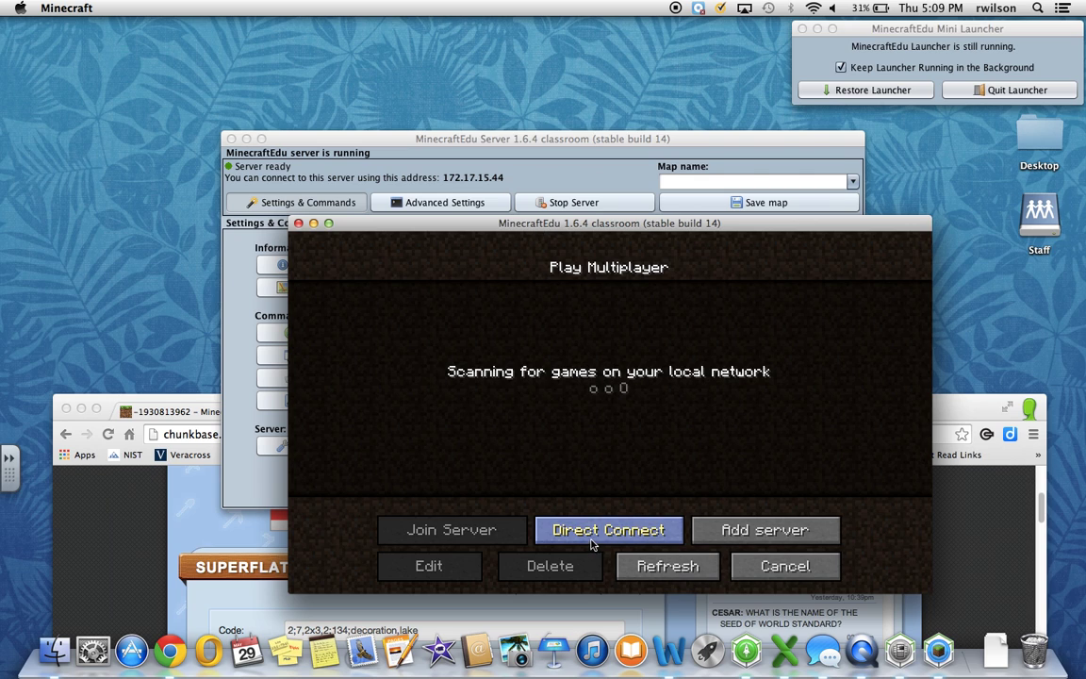
click(745, 564)
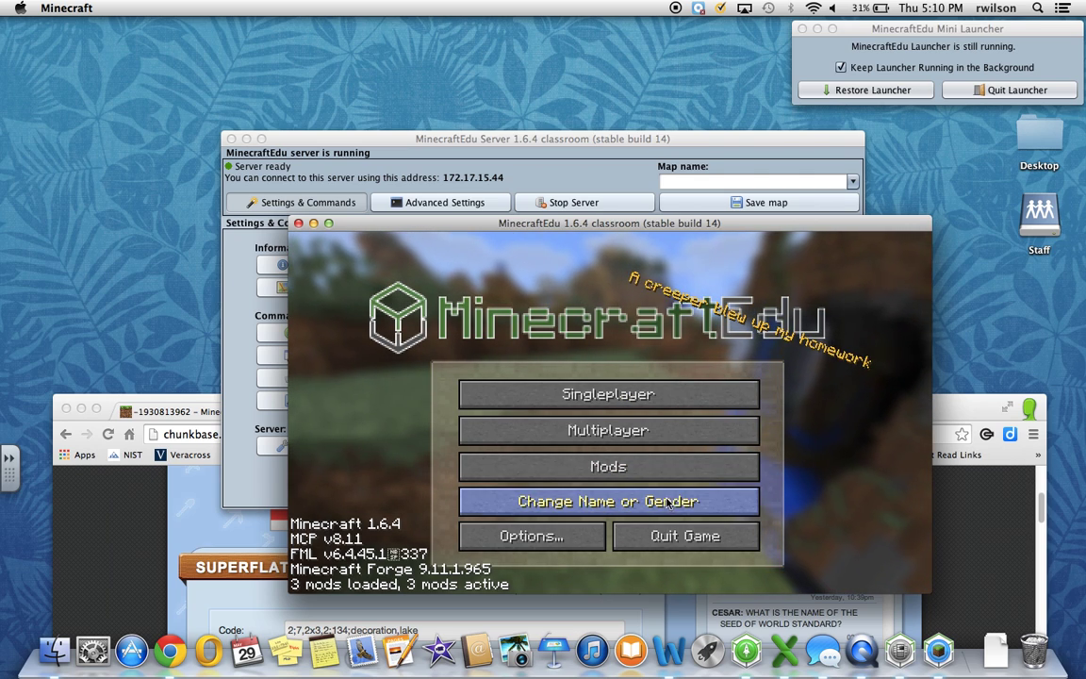
click(685, 536)
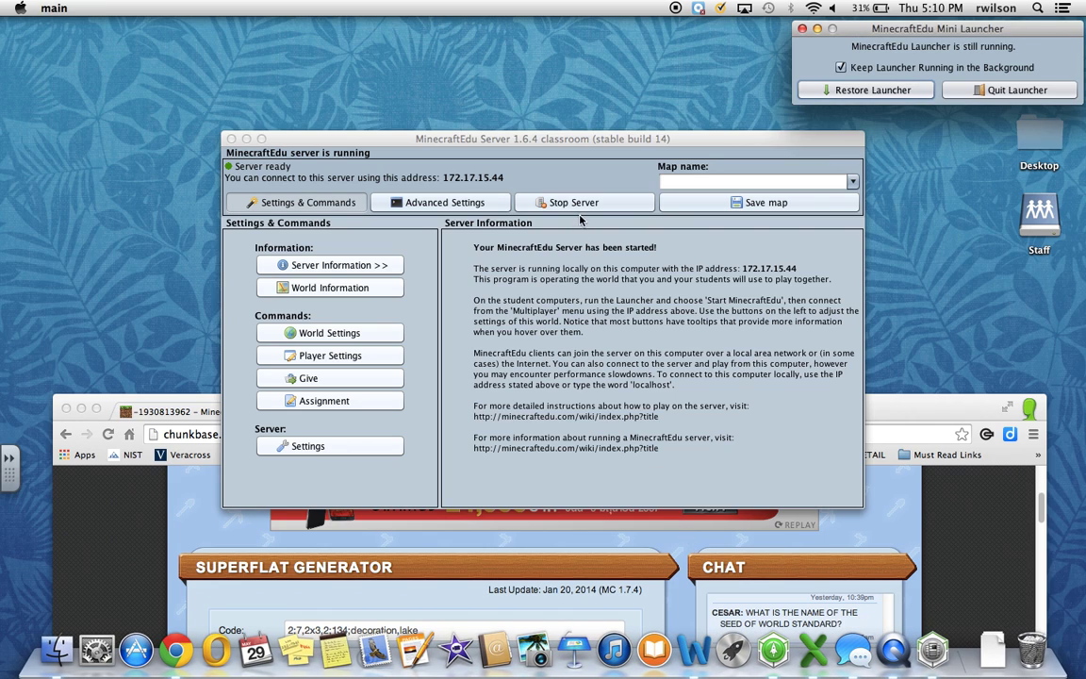
Stop the running MinecraftEdu server and reopen the MinecraftEdu Server Launcher from the restored launcher.
click(521, 191)
click(644, 364)
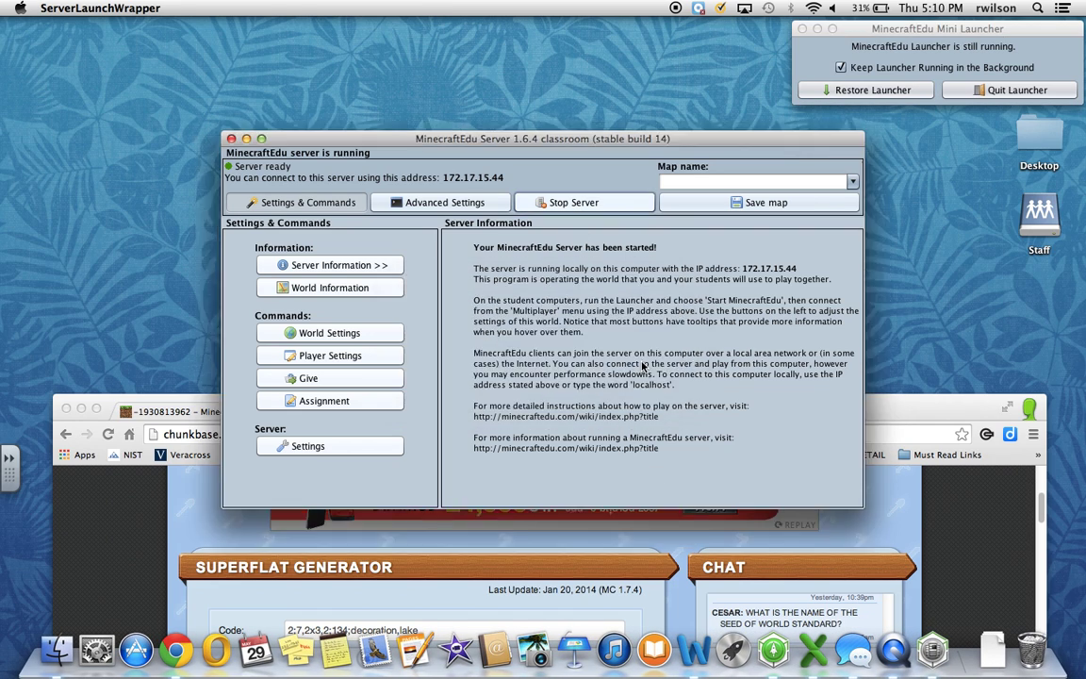
click(848, 89)
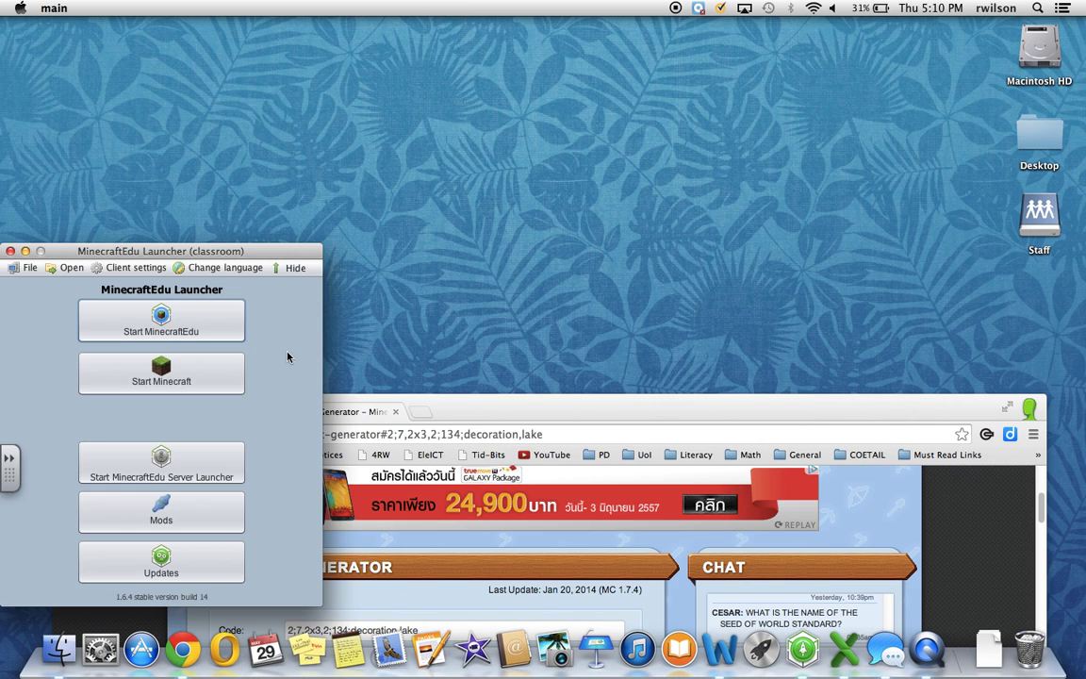
click(146, 370)
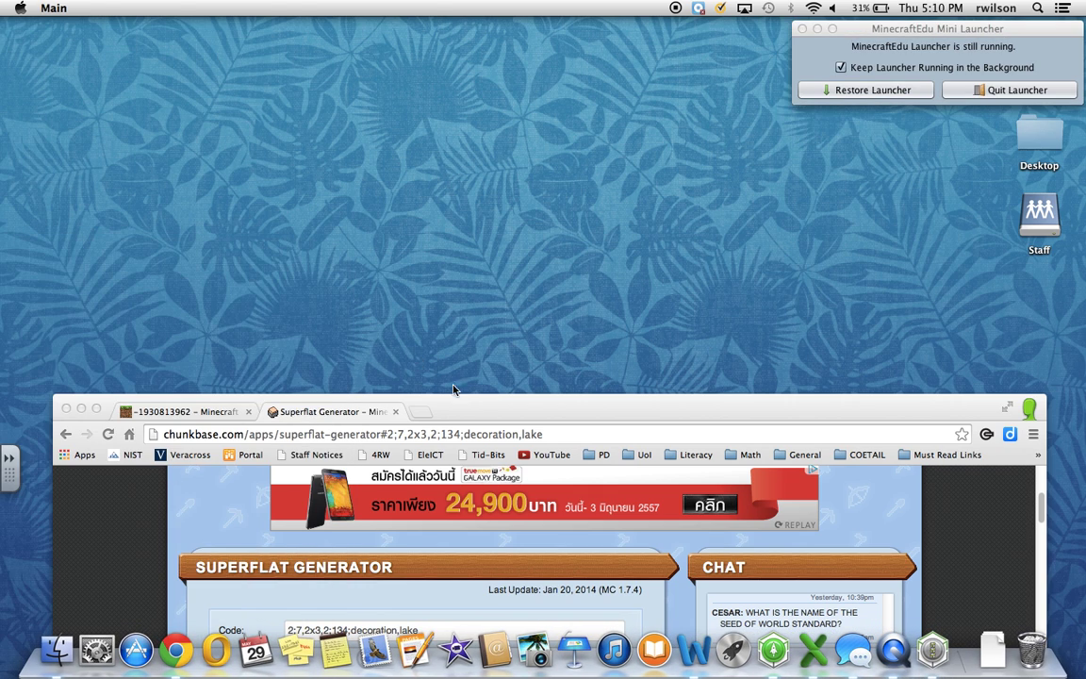
Set the superflat generator's biome to Swampland and copy the code 2;7,2x3,2;6;decoration,lake.
drag(453, 389, 492, 33)
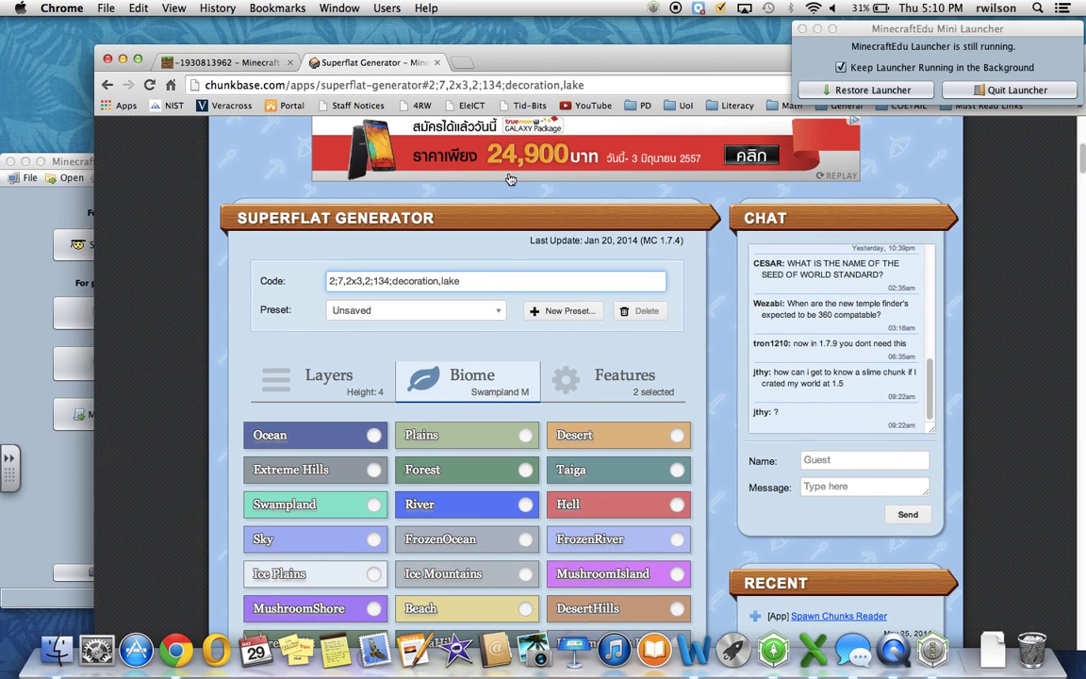
click(374, 509)
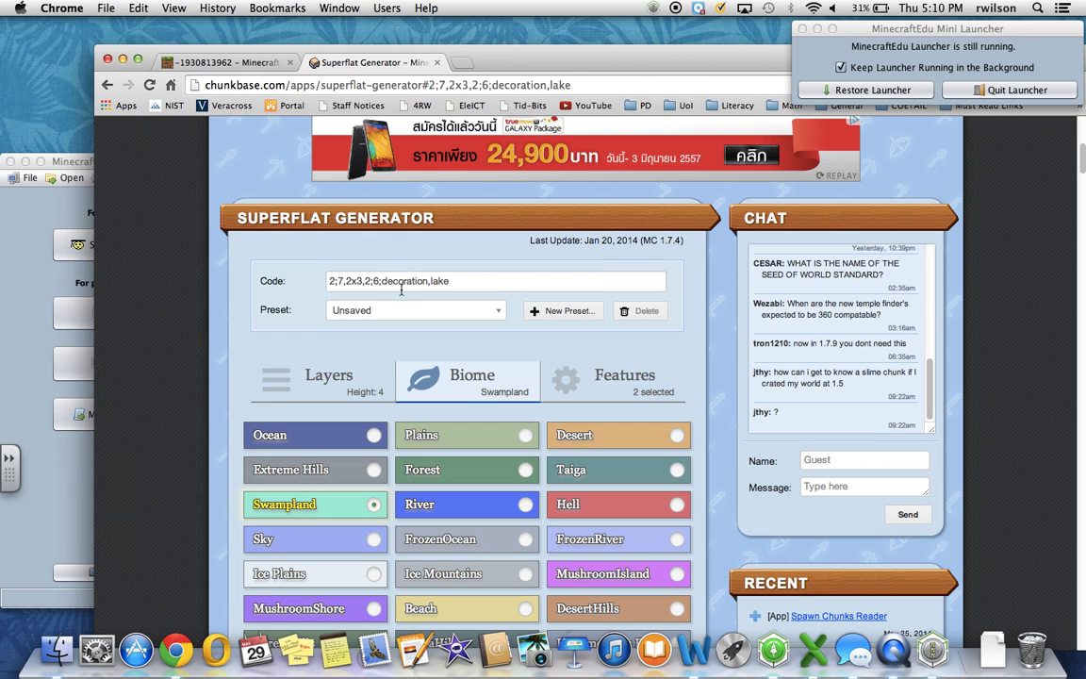
drag(452, 280, 322, 280)
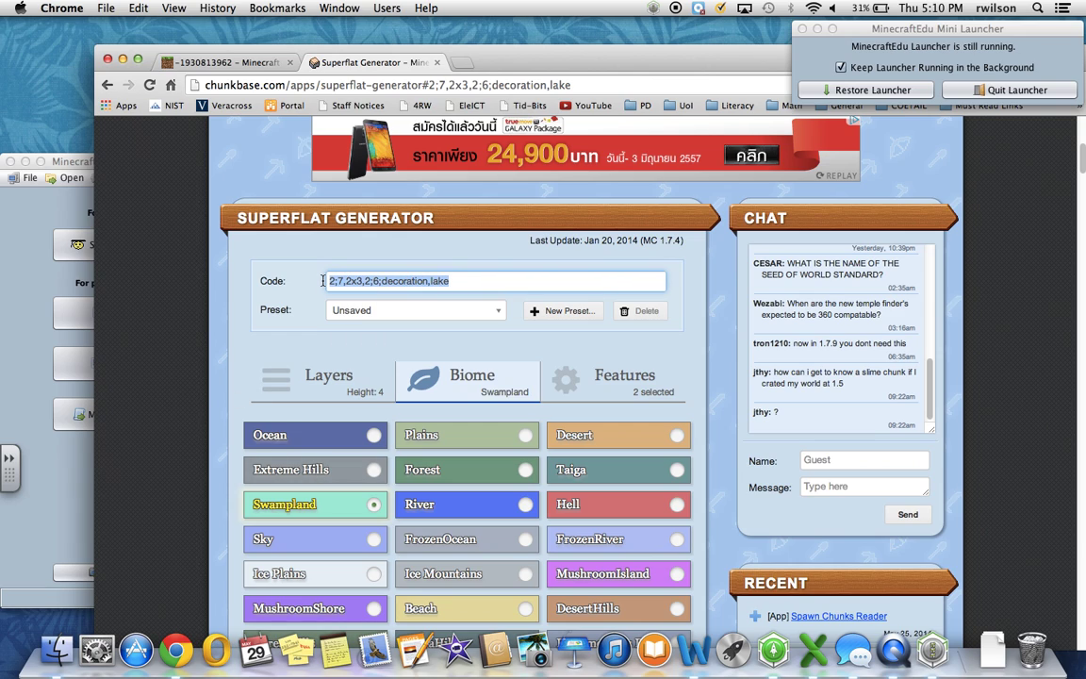
Start the server with a new completely flat world that uses the customized world code 2;7,2x3,2;6;decoration,lake.
click(26, 285)
click(141, 312)
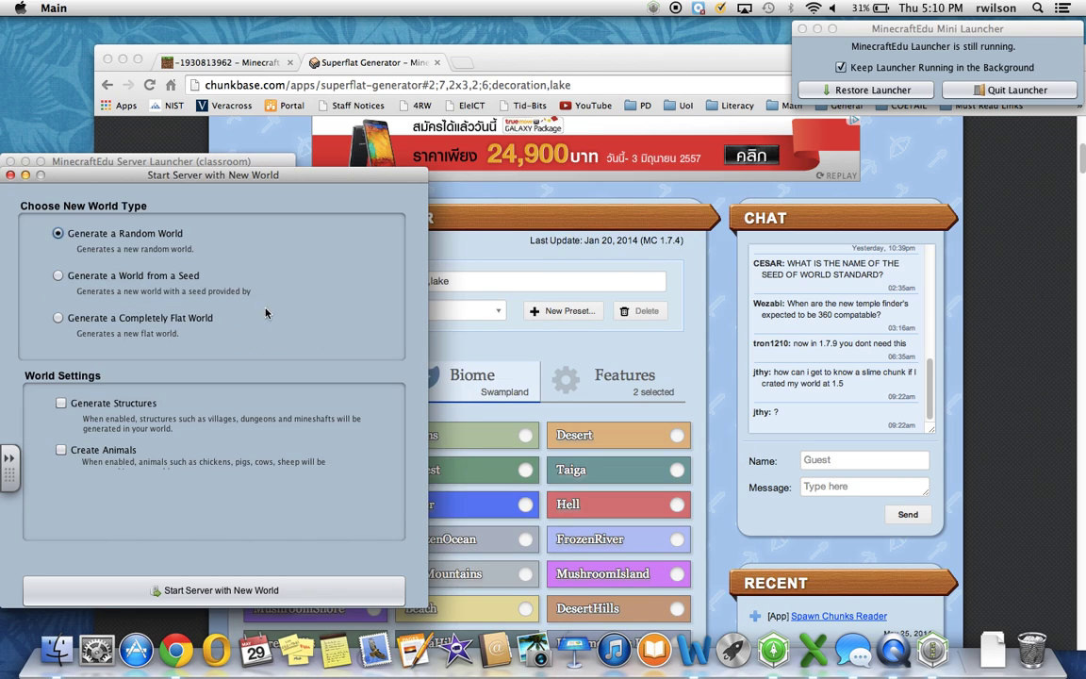
drag(160, 172, 441, 150)
click(338, 296)
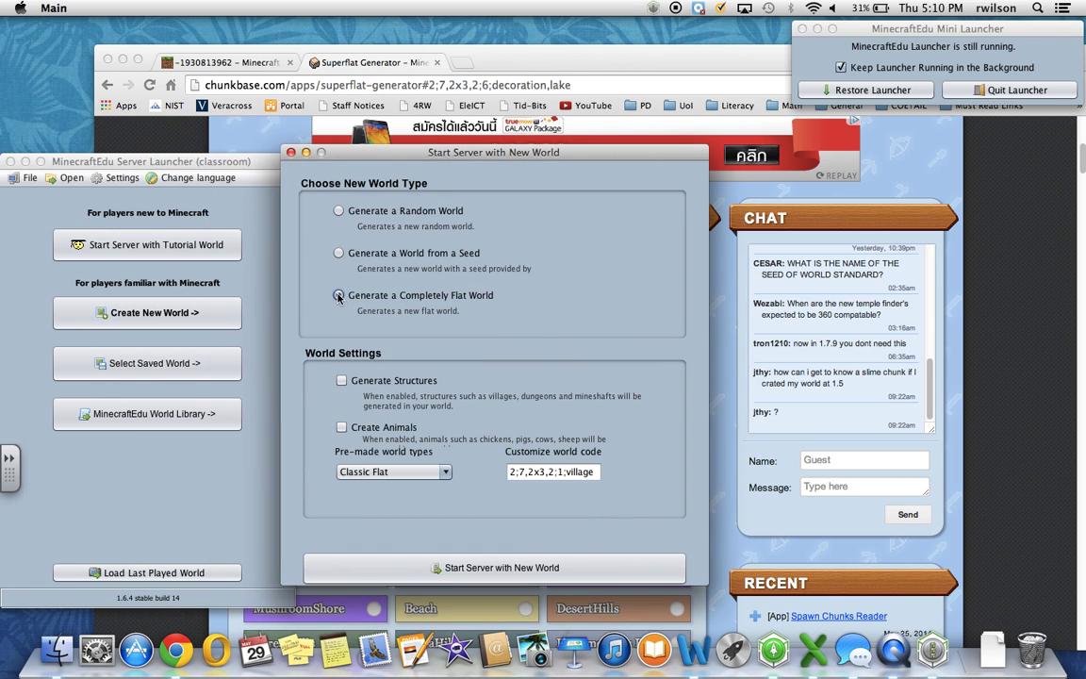
drag(512, 471, 630, 473)
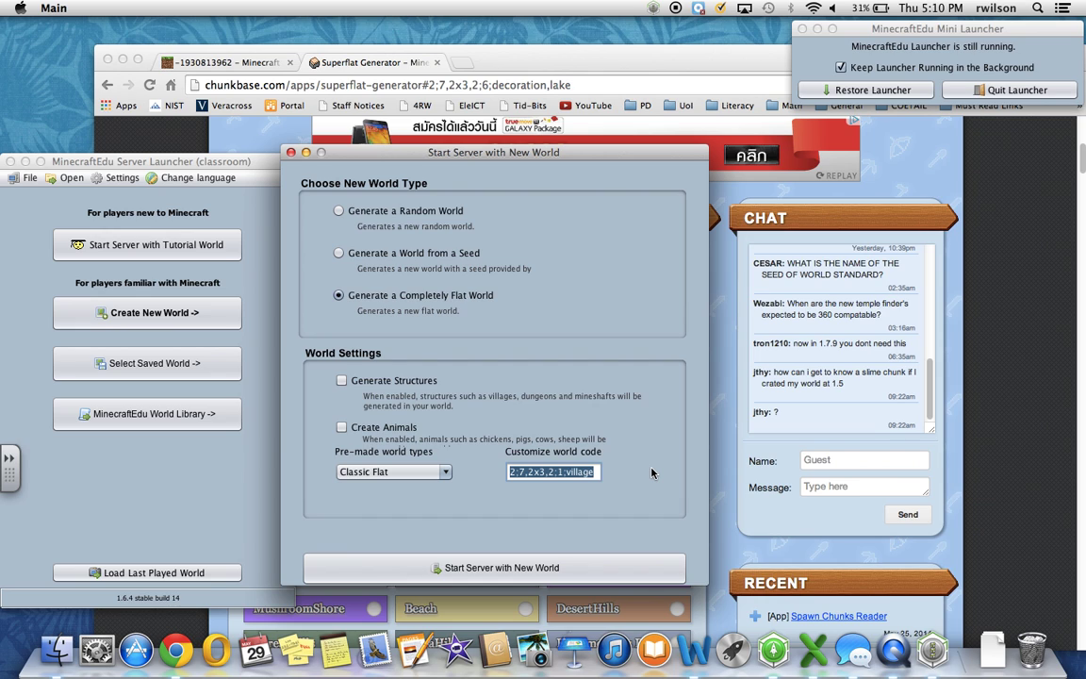
key(super+v)
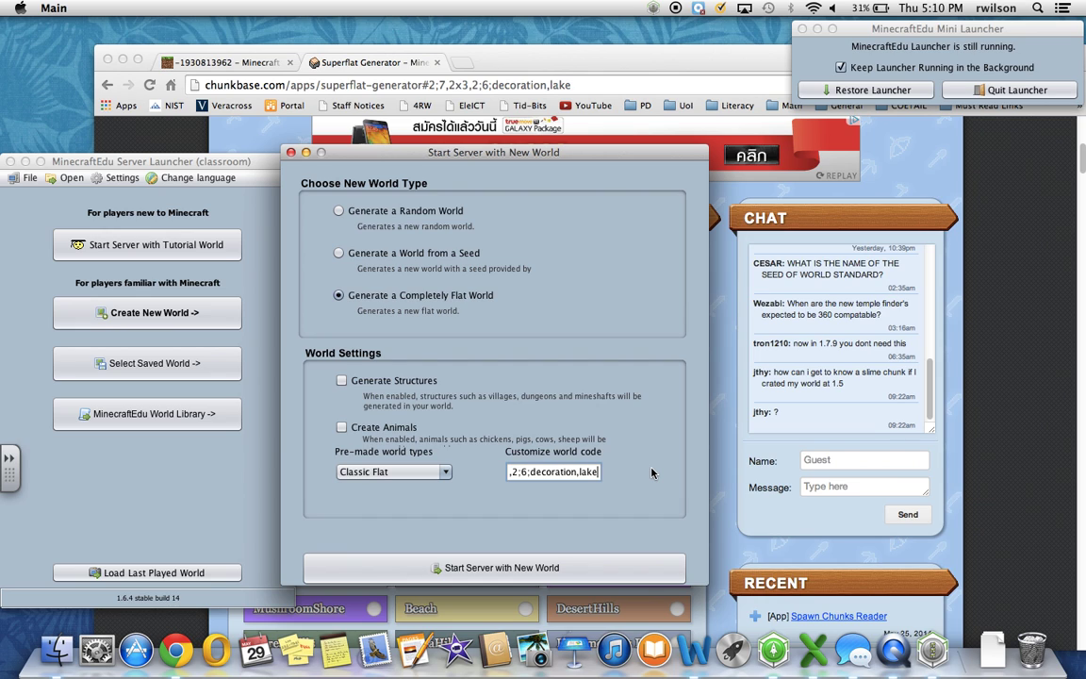
click(480, 568)
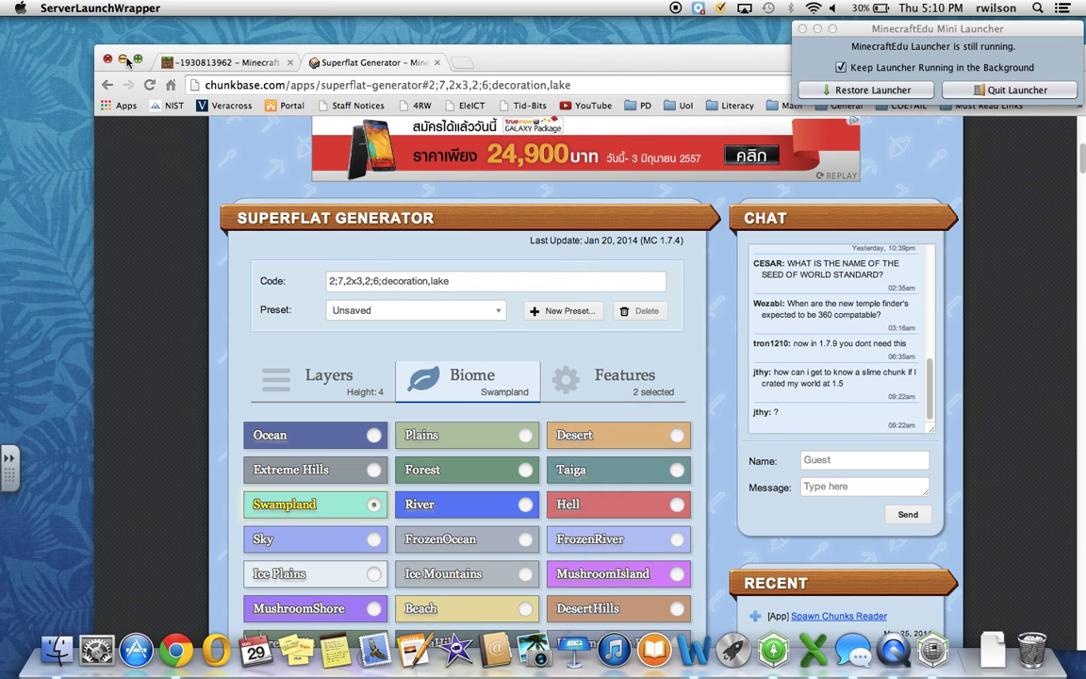
Move the browser window clear of the server window and start MinecraftEdu from the restored launcher.
drag(503, 55, 453, 555)
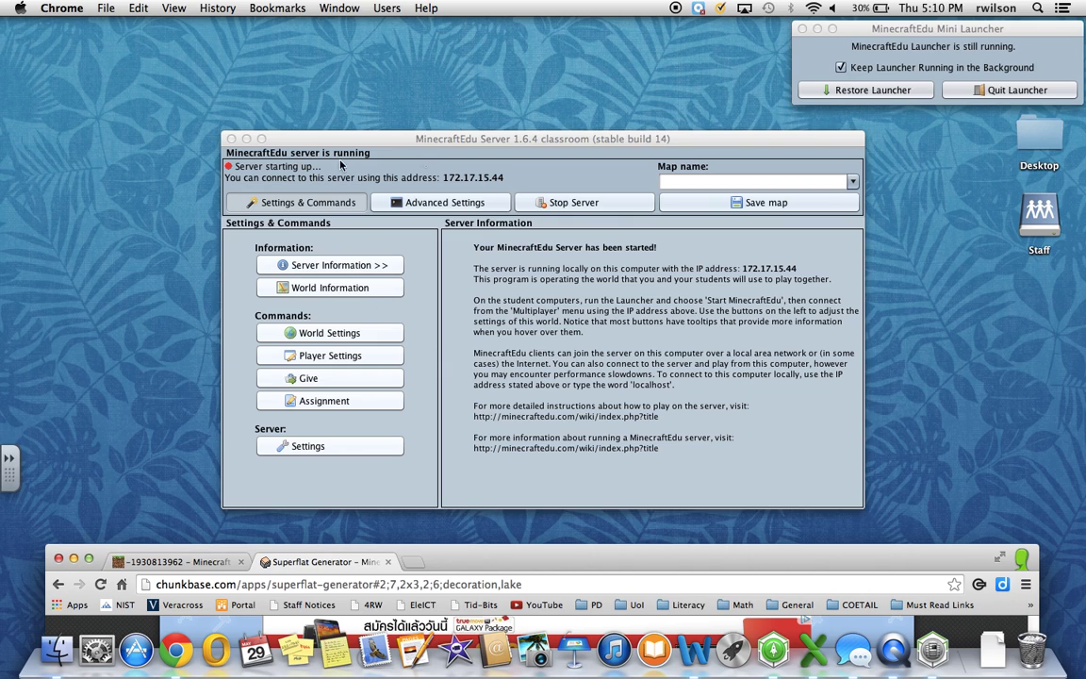
click(811, 91)
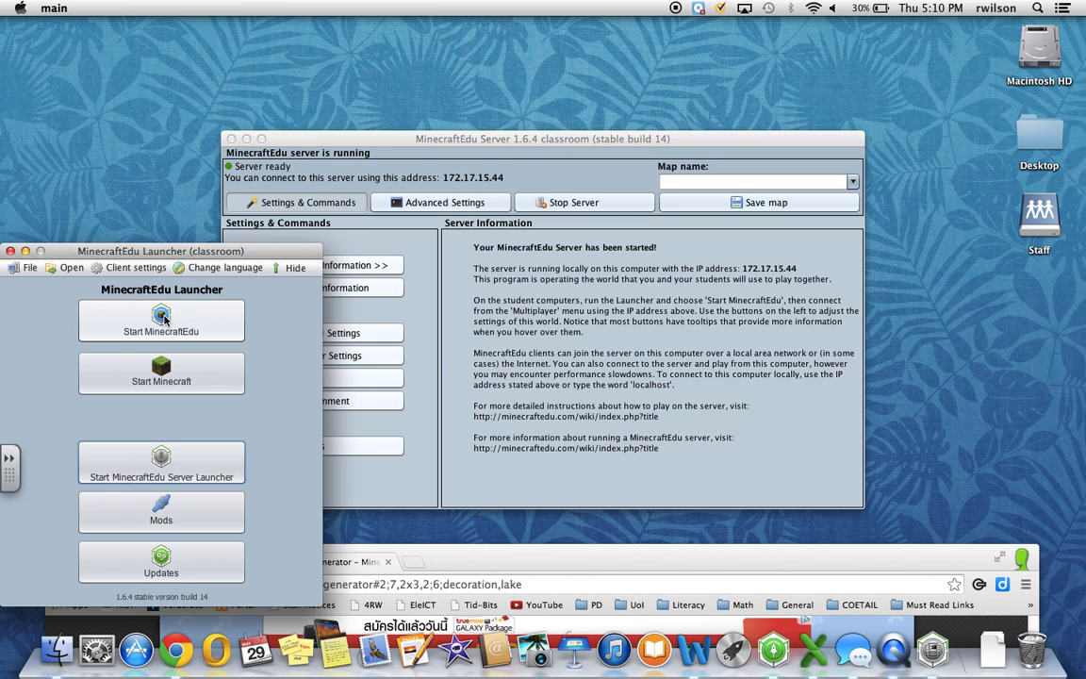
click(165, 319)
click(419, 505)
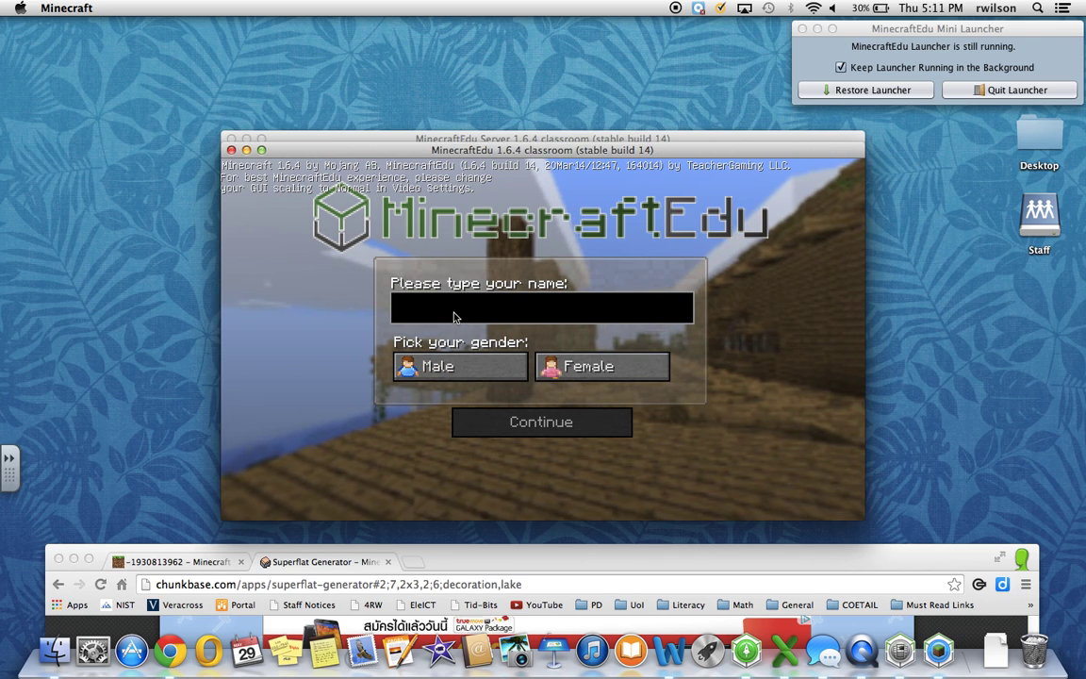
Enter the player's name with the Male gender and continue to the multiplayer server list.
text(MrReid)
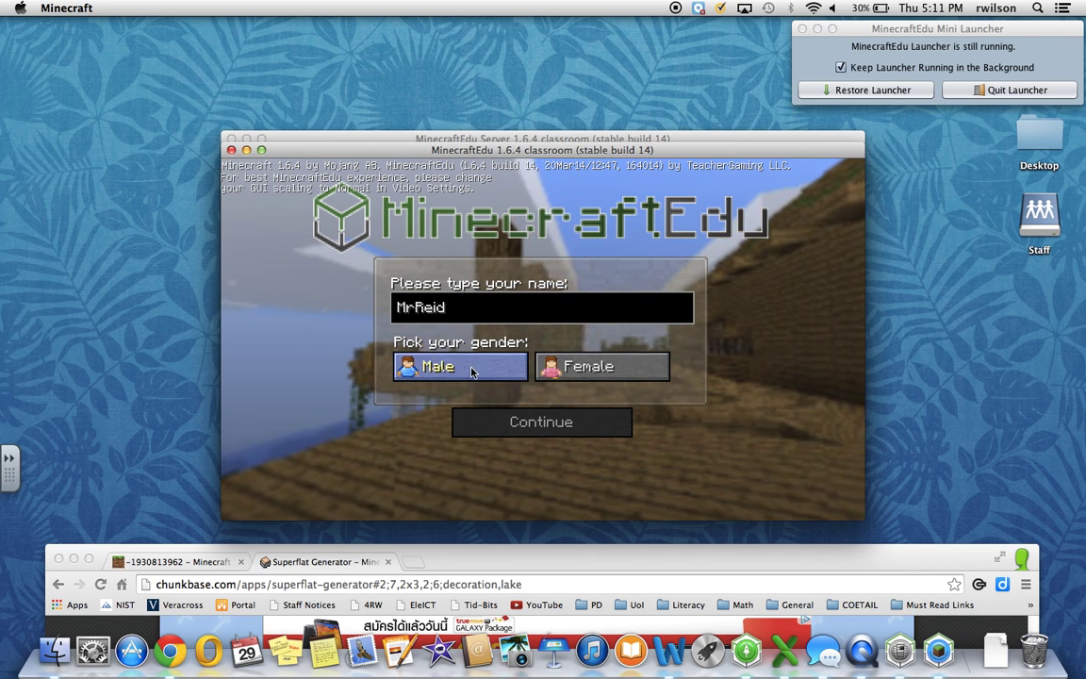
click(443, 368)
click(525, 425)
click(537, 356)
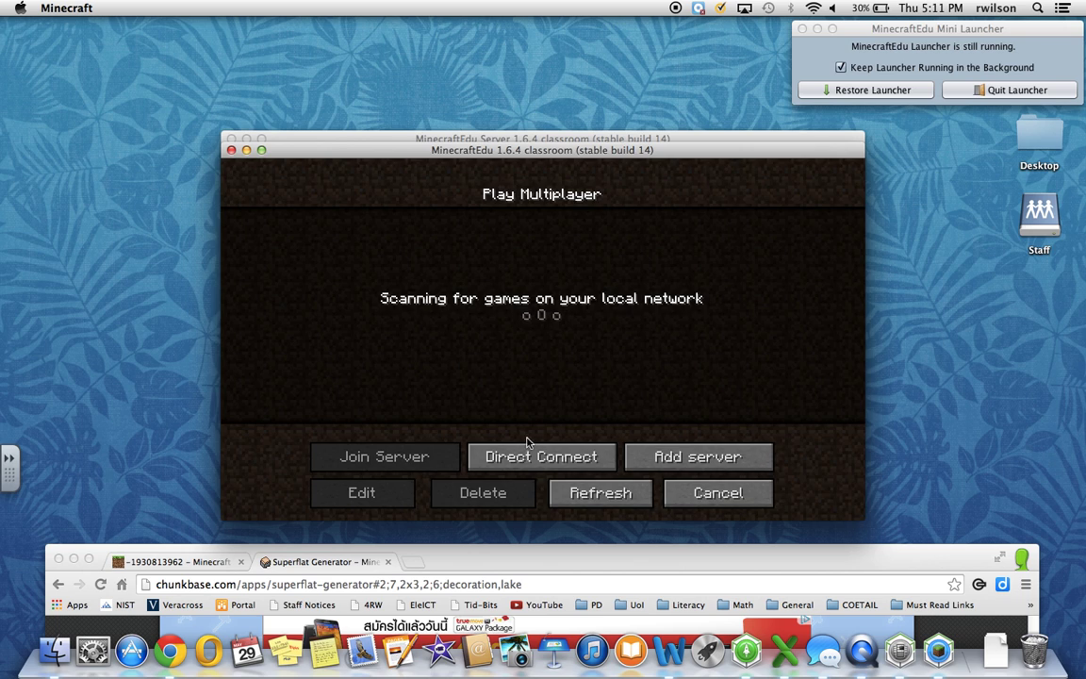
Connect directly to the local server and log in as a teacher with the teacher password.
click(528, 454)
click(523, 419)
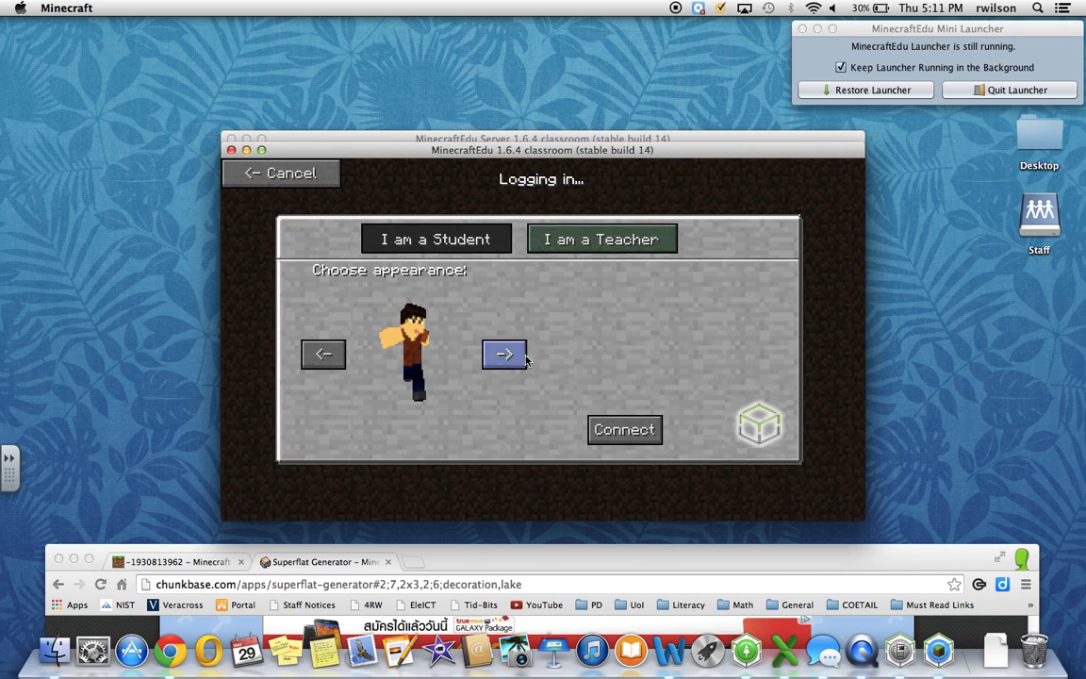
click(561, 244)
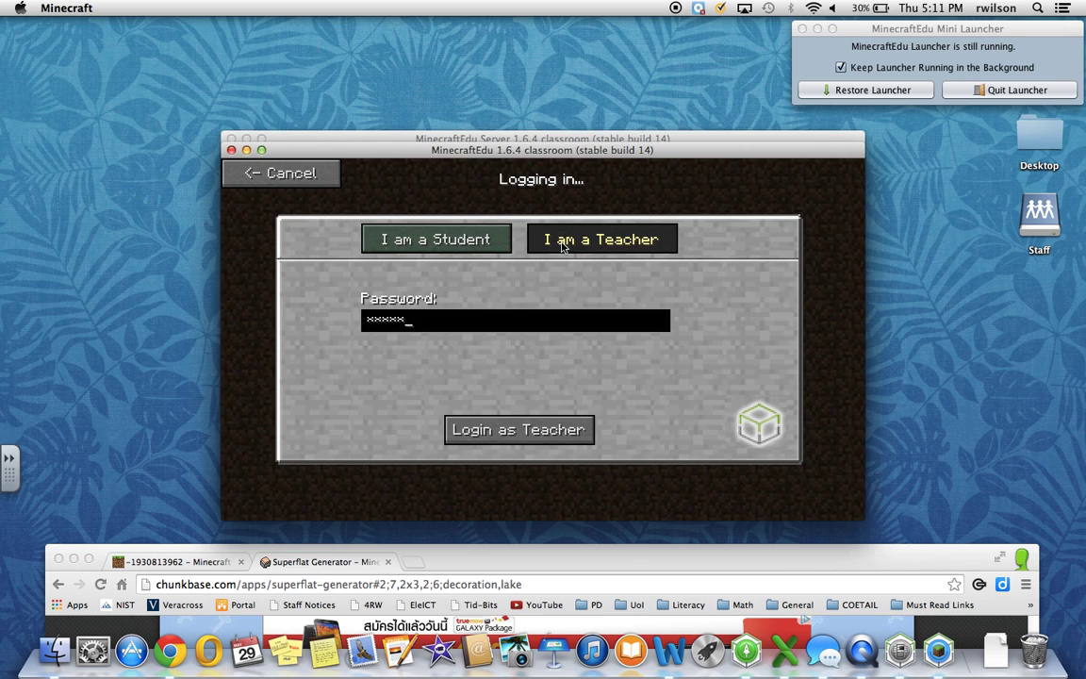
text(****)
key(Return)
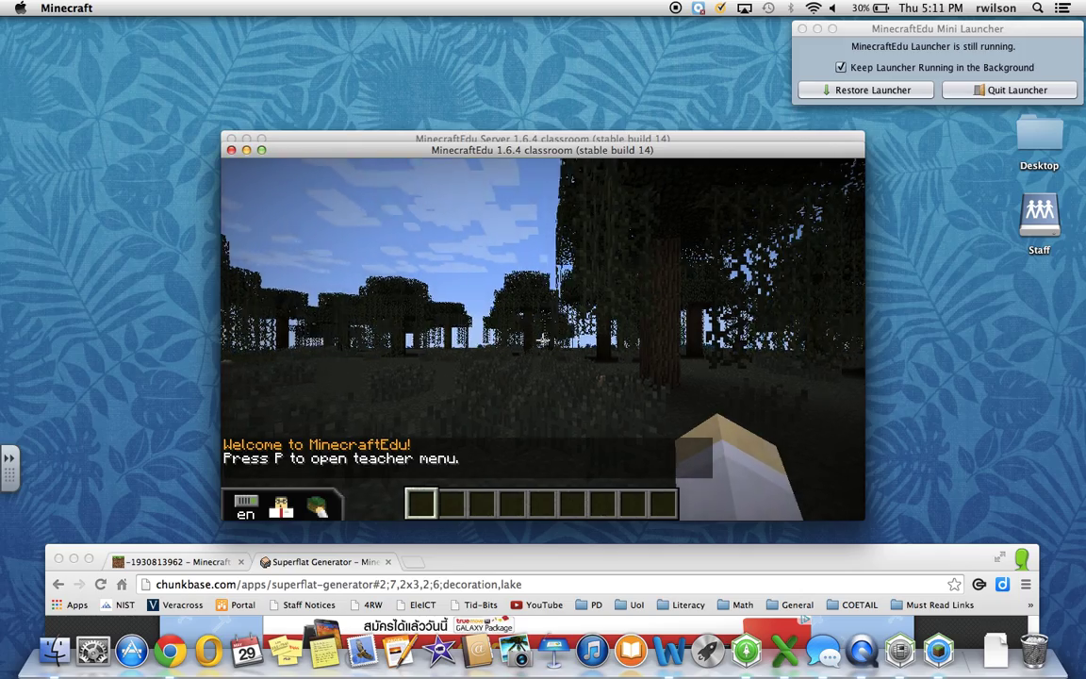
Walk through the flat swampland world and examine its trees, vines and ground cover.
key(w)
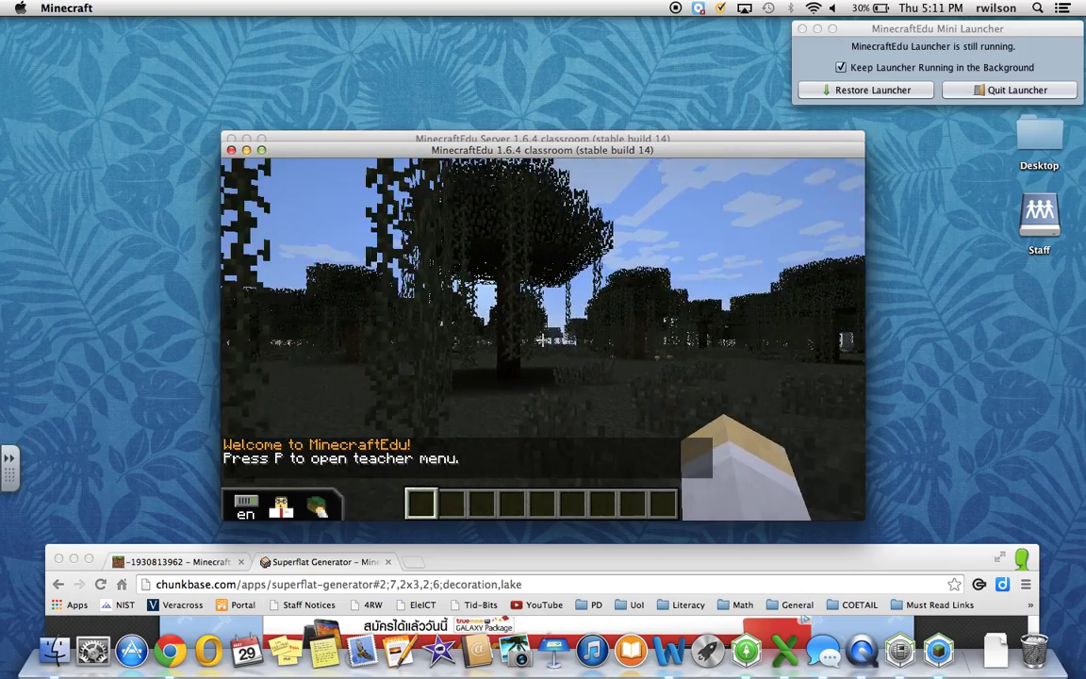
key(w)
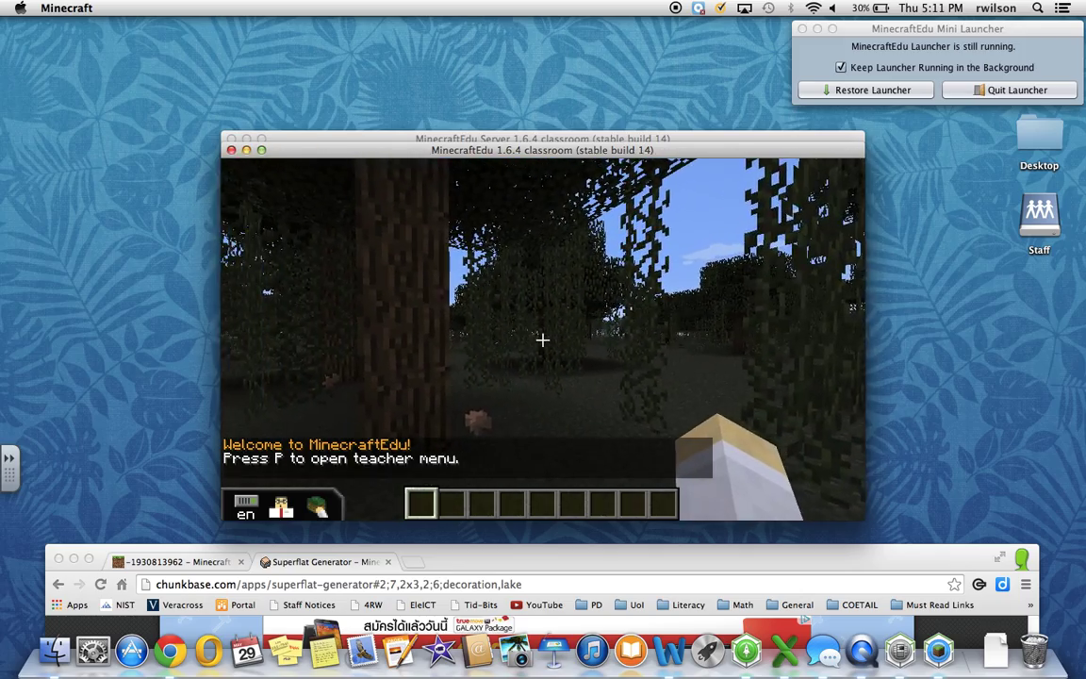
key(w)
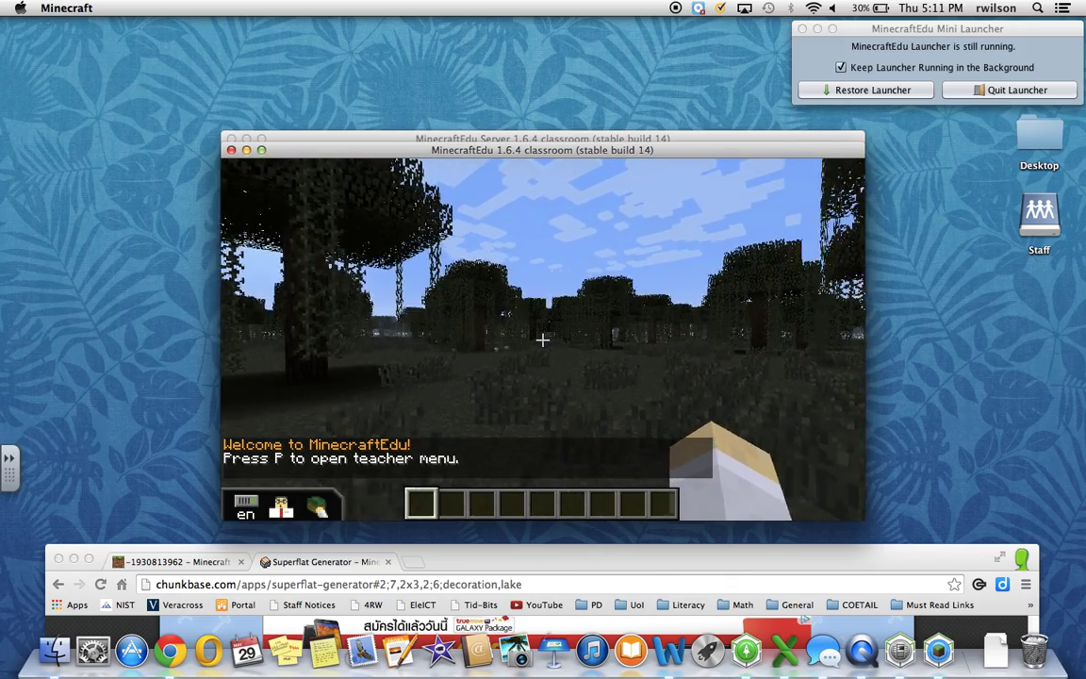
key(w)
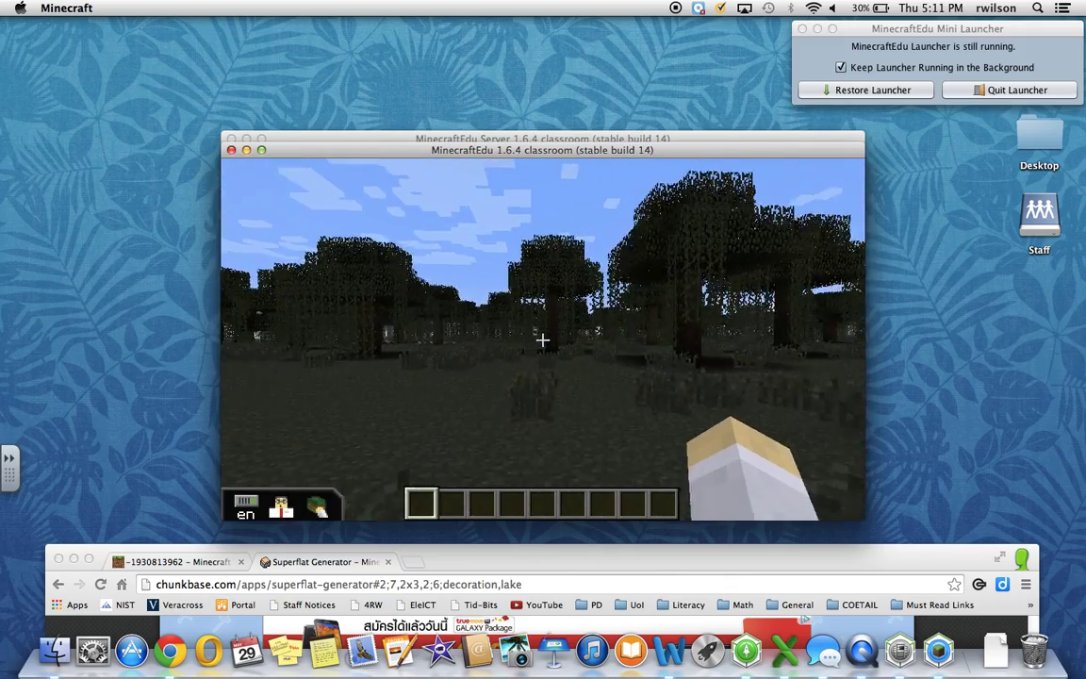
key(w)
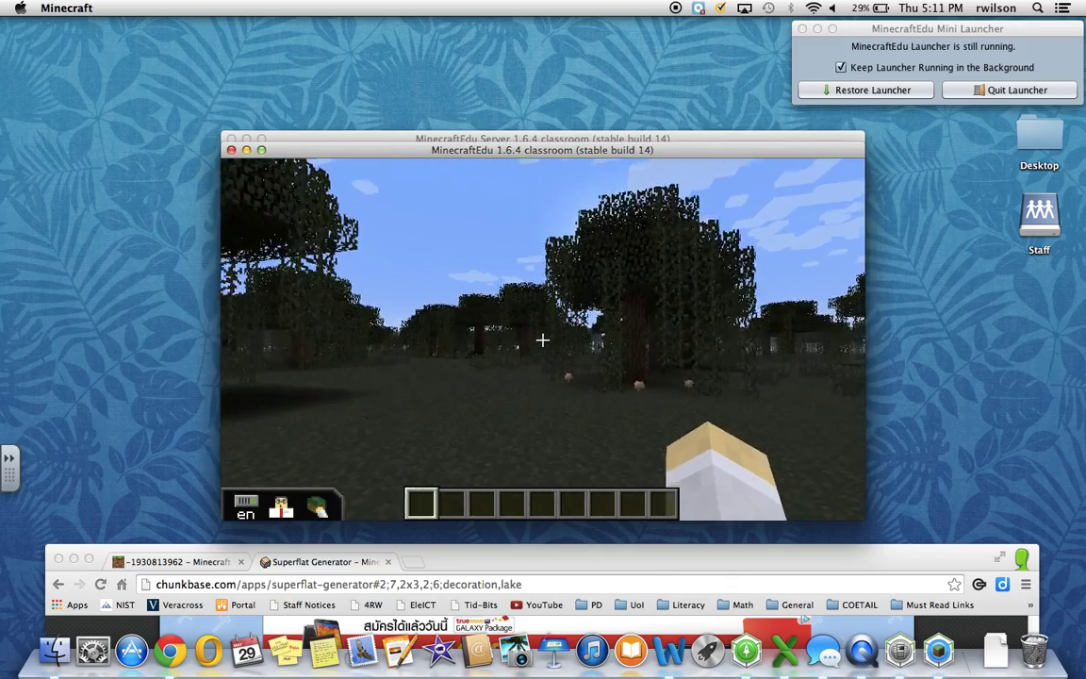
key(w)
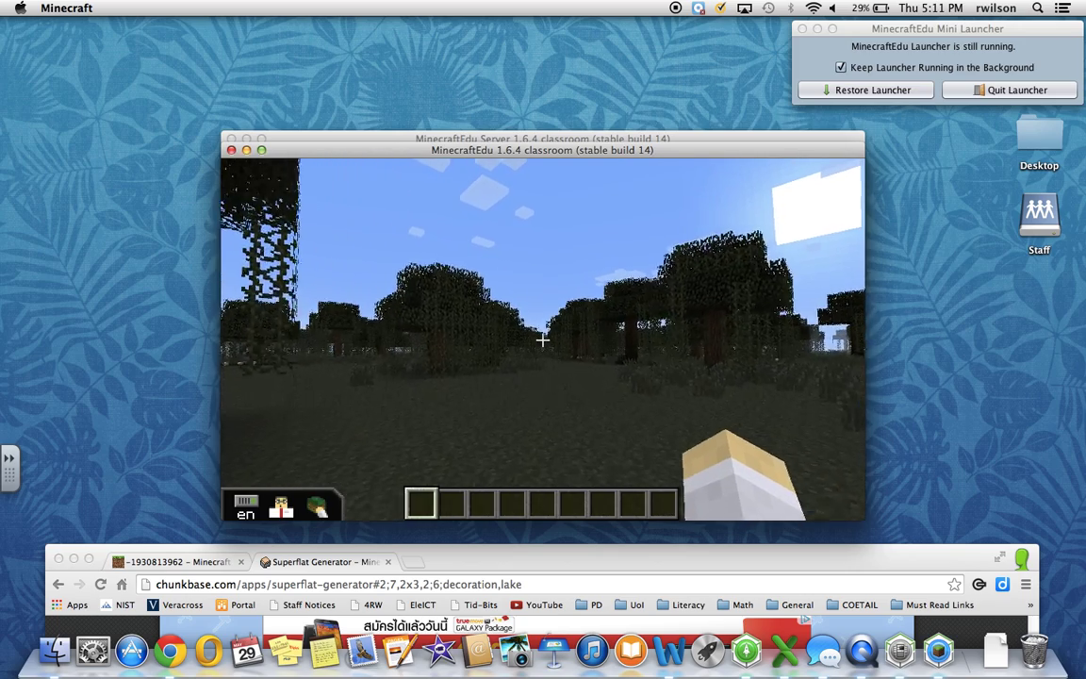
key(w)
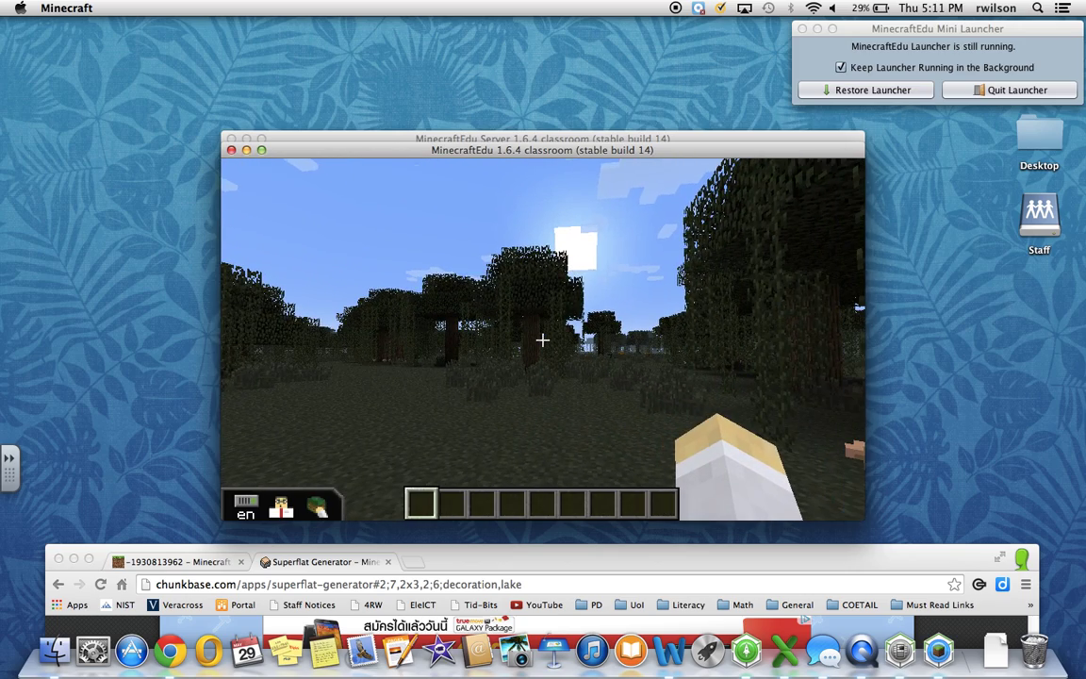
Pause the game, enlarge its window to fill the screen and return to the game.
key(Escape)
click(262, 150)
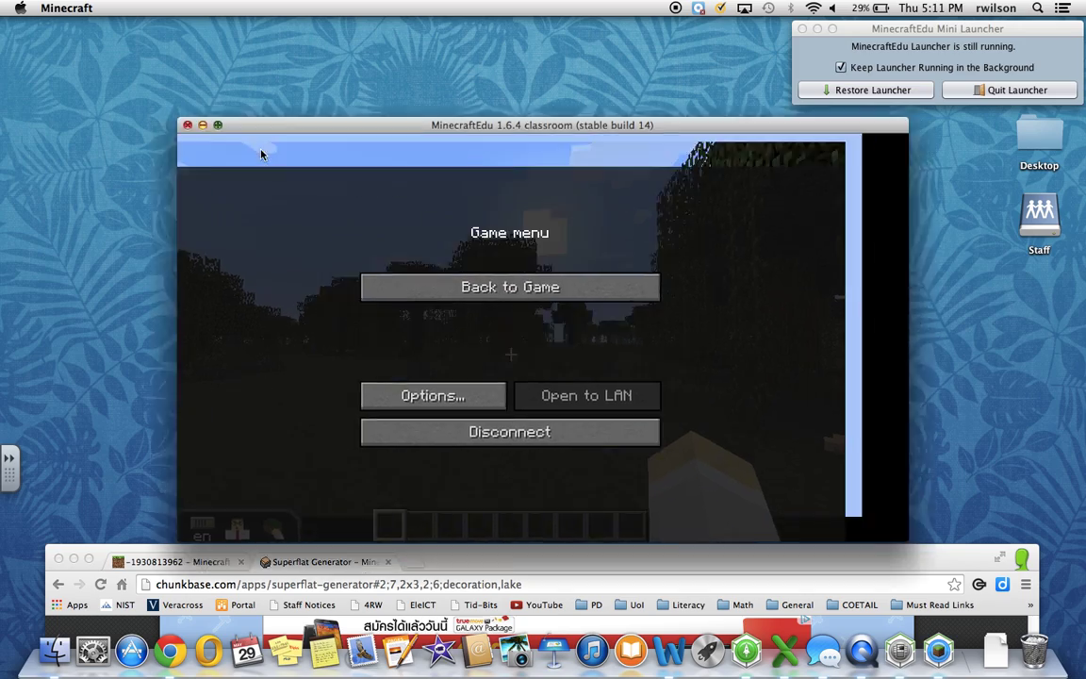
click(500, 229)
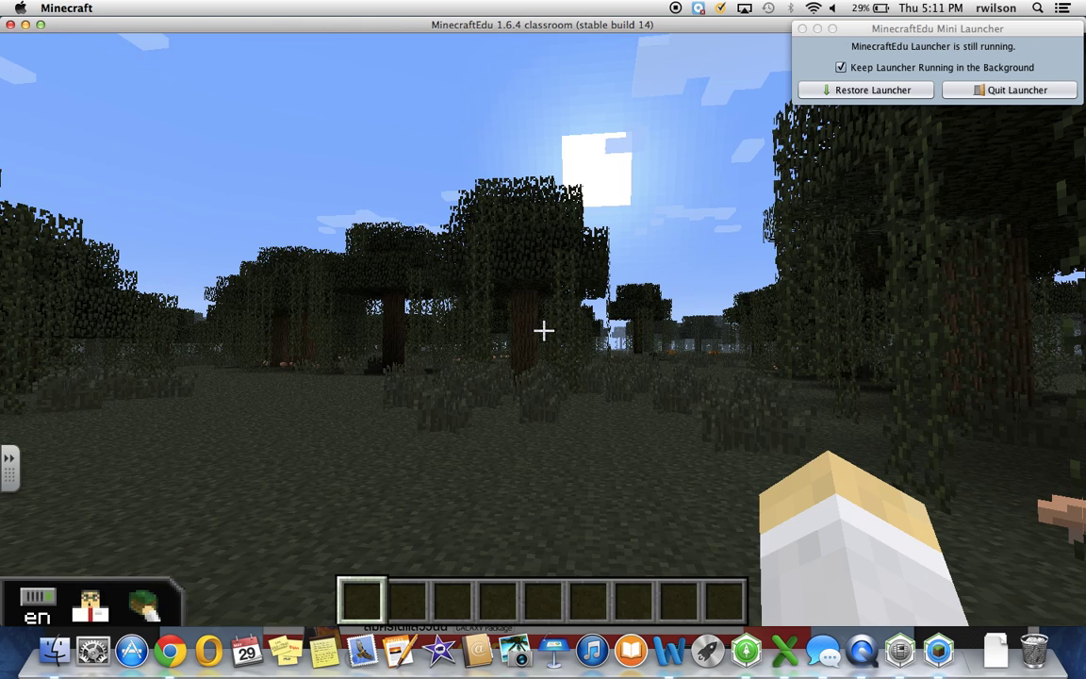
Enable creative mode for yourself and raise the movement speed to +41% in the teacher's personal settings.
key(m)
click(553, 256)
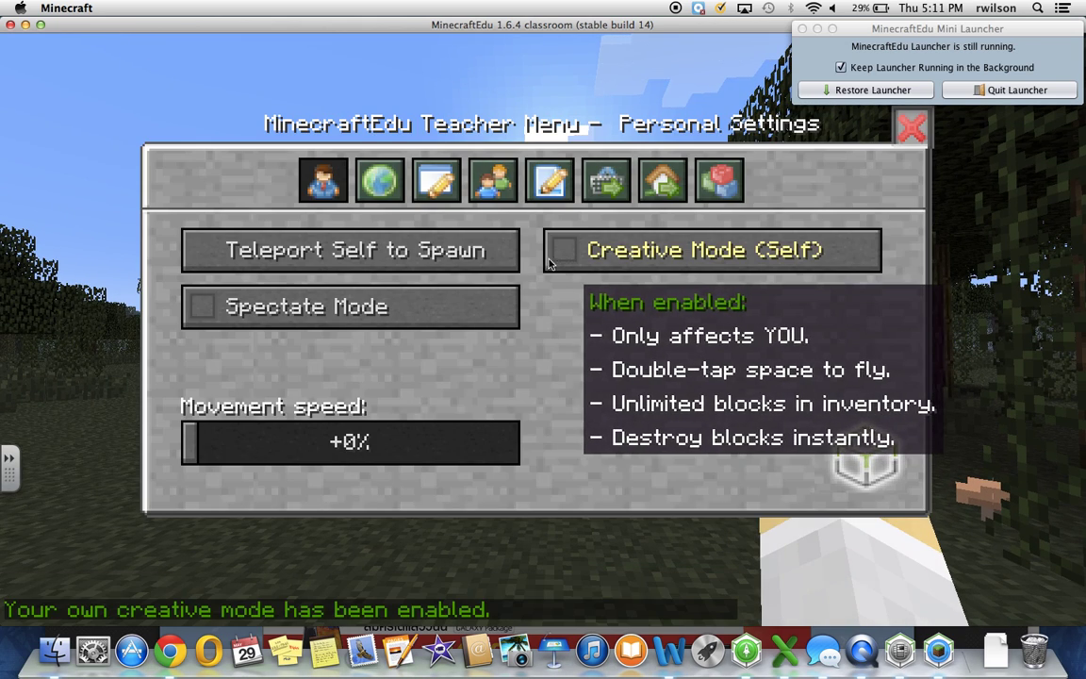
click(325, 441)
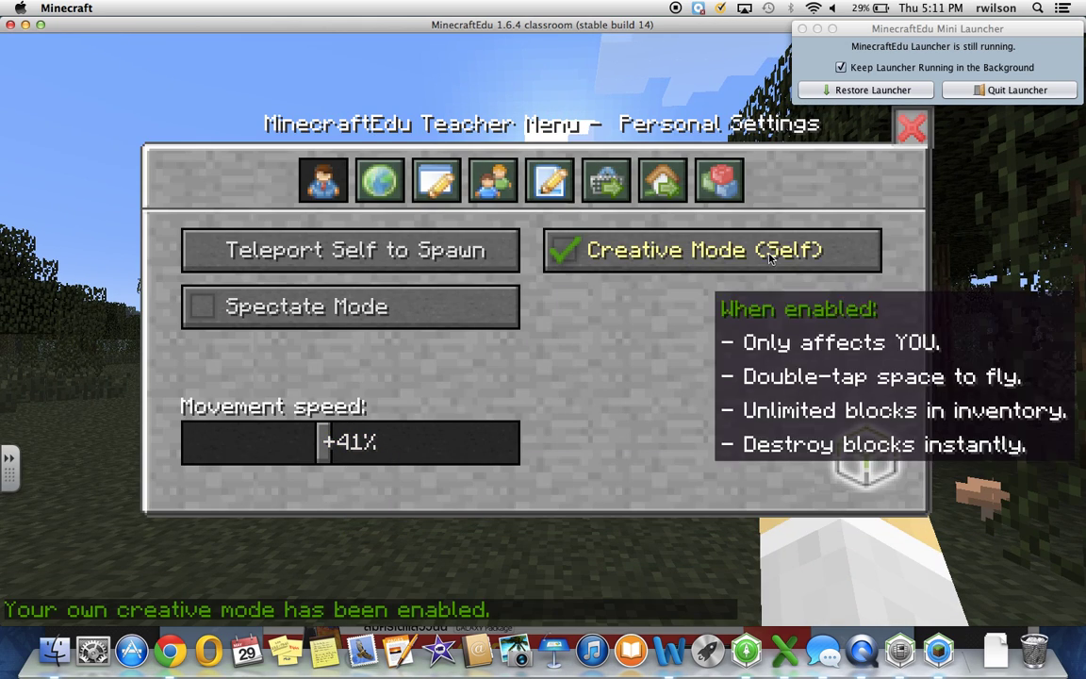
click(911, 128)
Fly up above the trees and across the flat swampland to examine the generated landscape from the air.
key(space)
key(space)
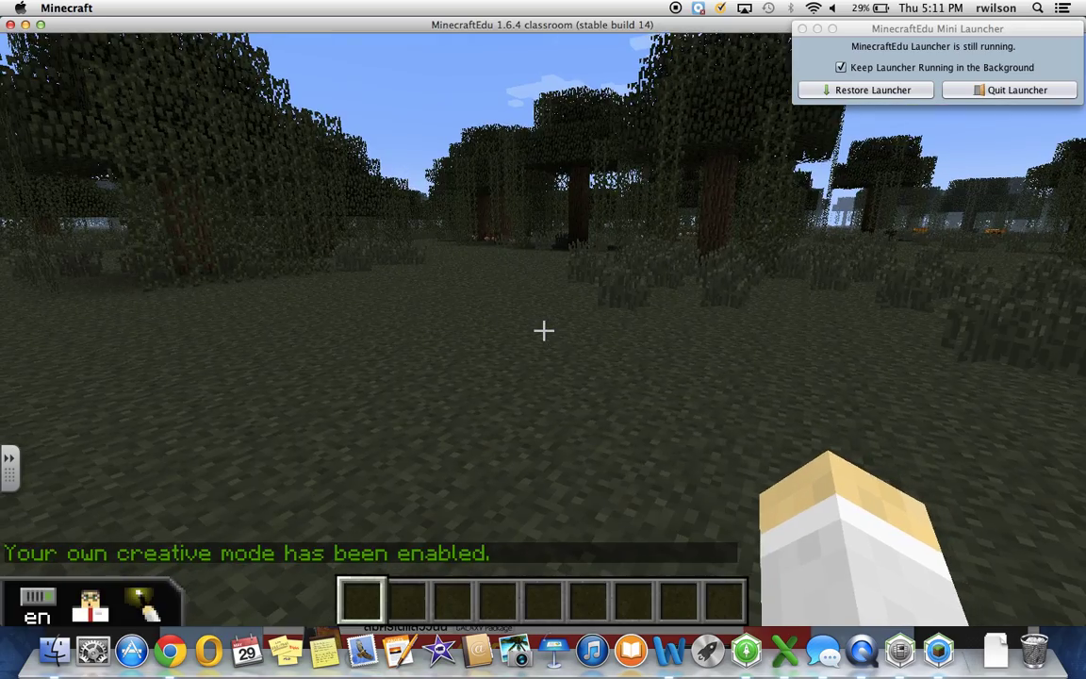
key(space)
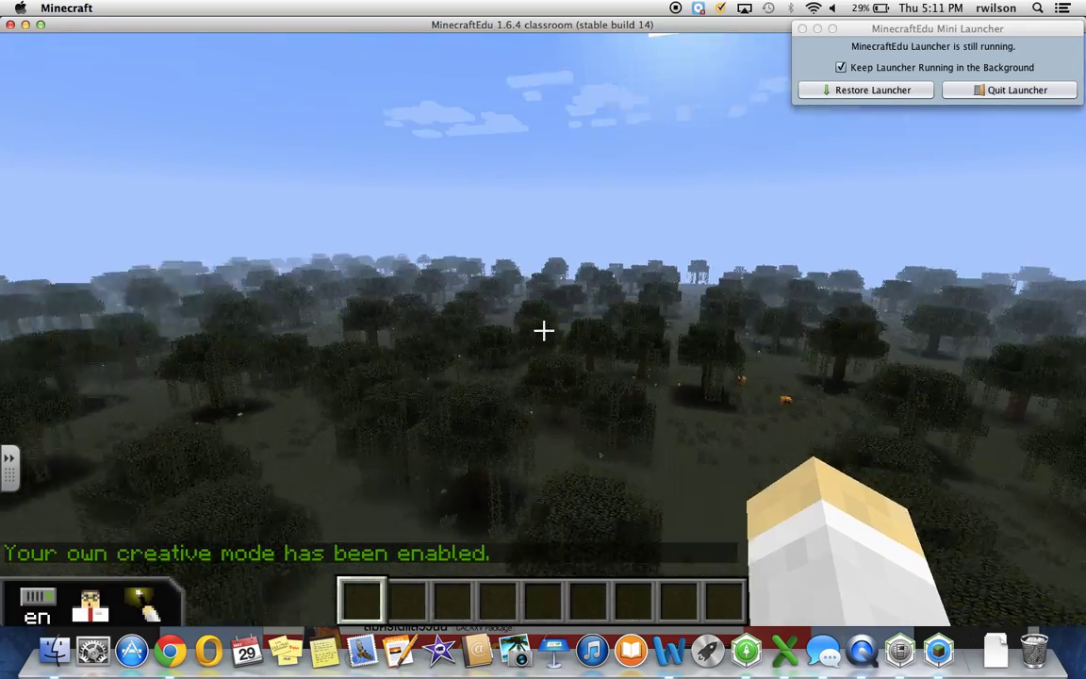
key(shift)
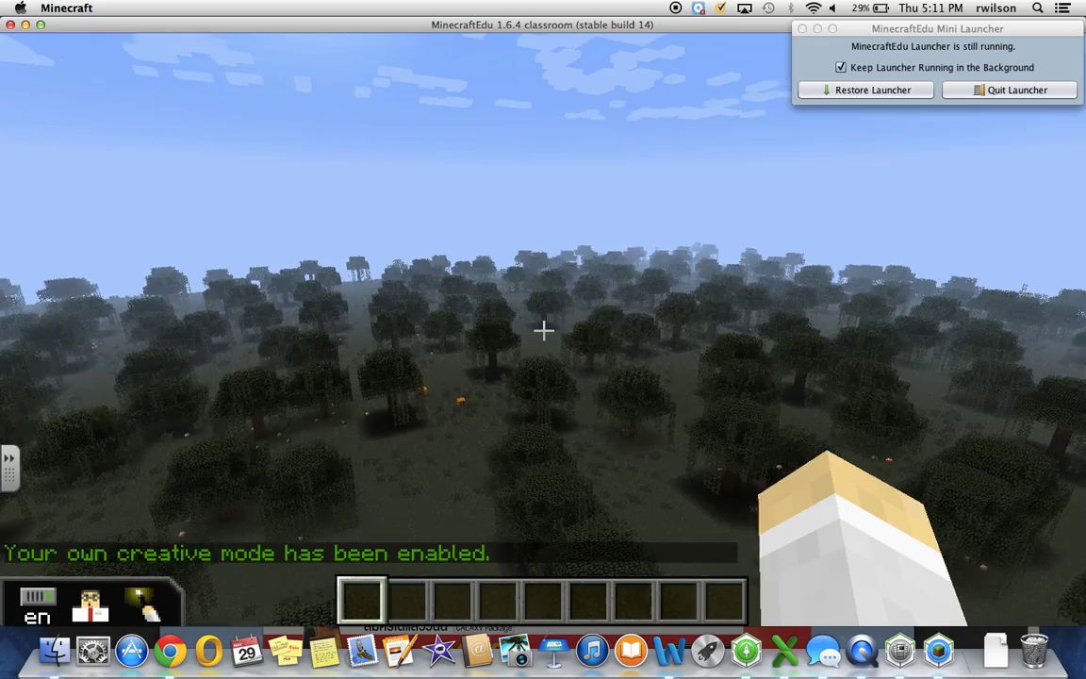
key(w)
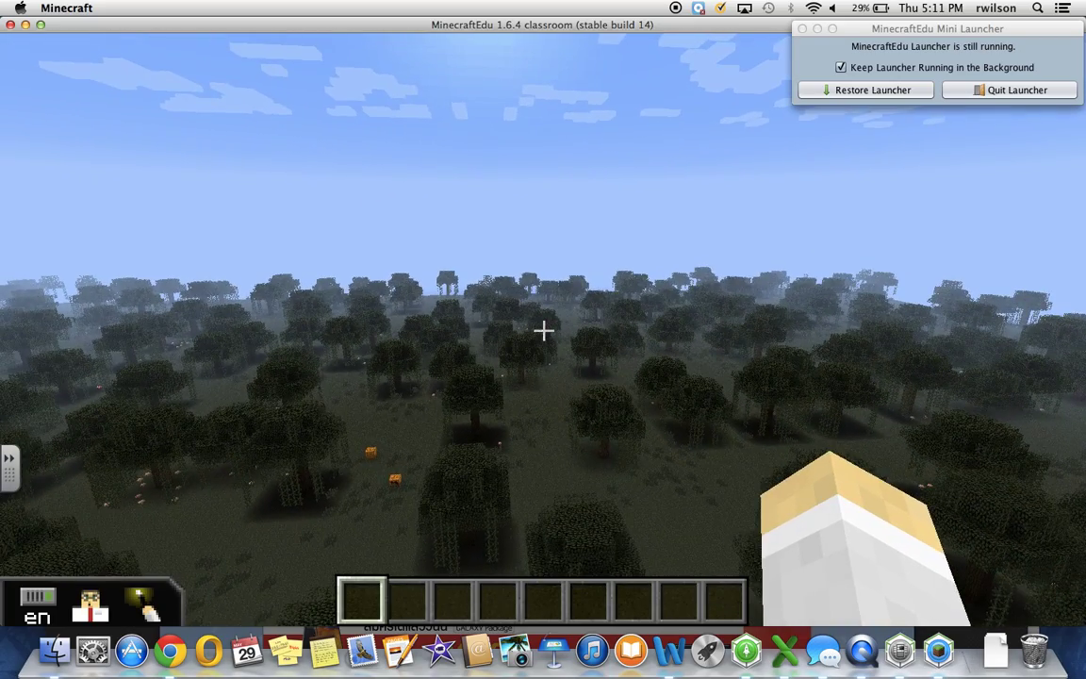
key(space)
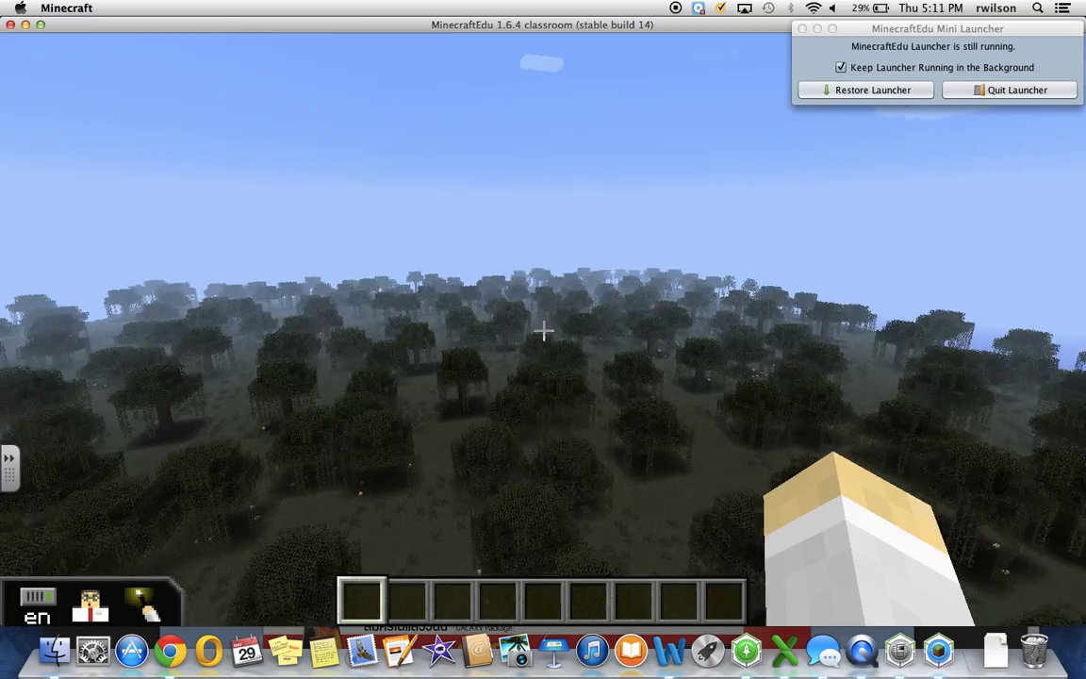
key(w)
key(w)
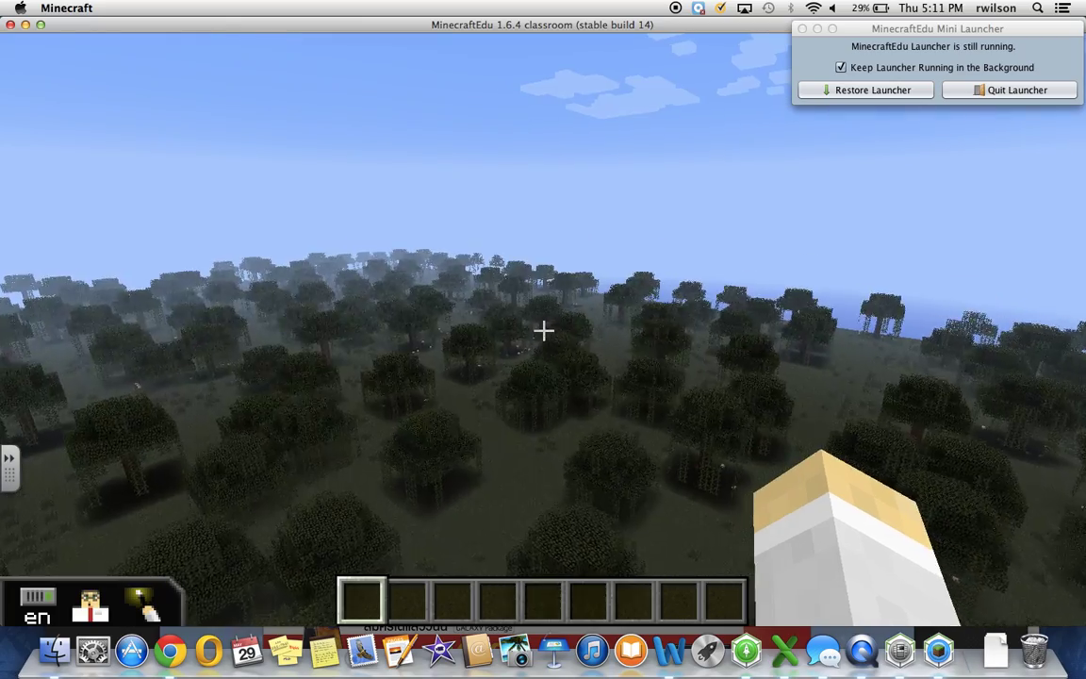
key(w)
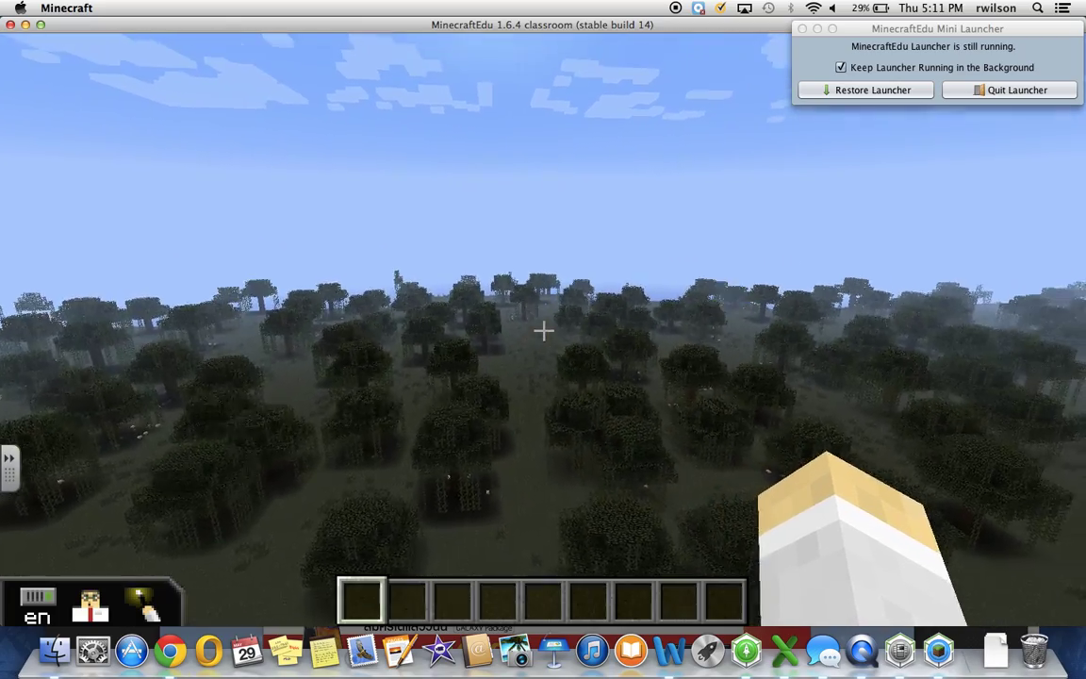
key(w)
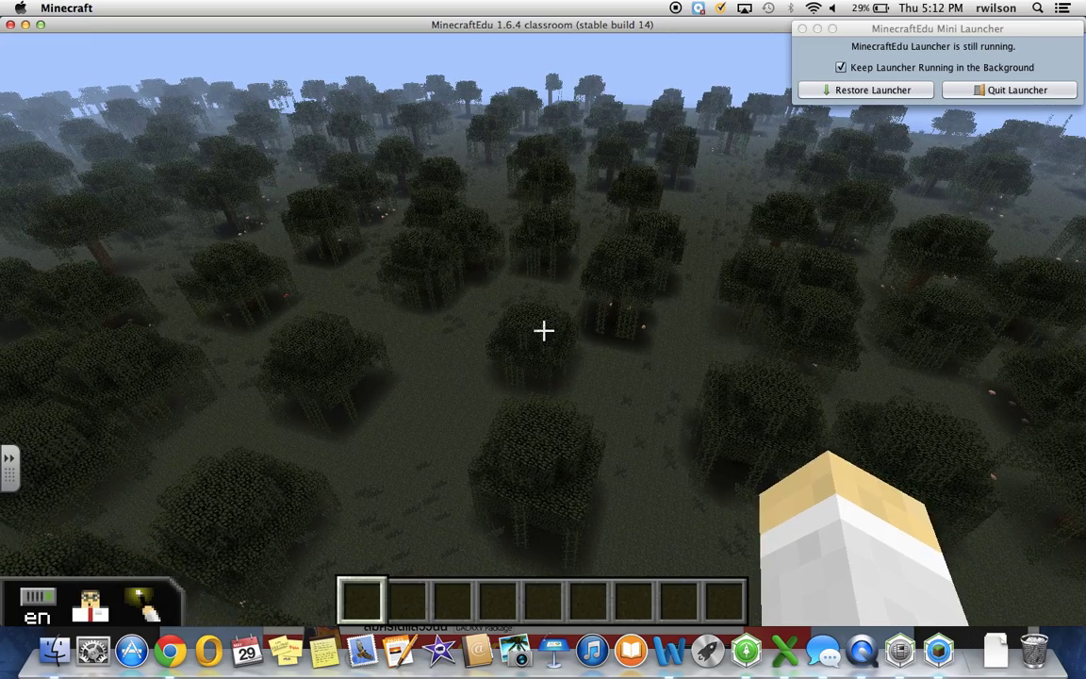
mouse_move(543, 330)
key(w)
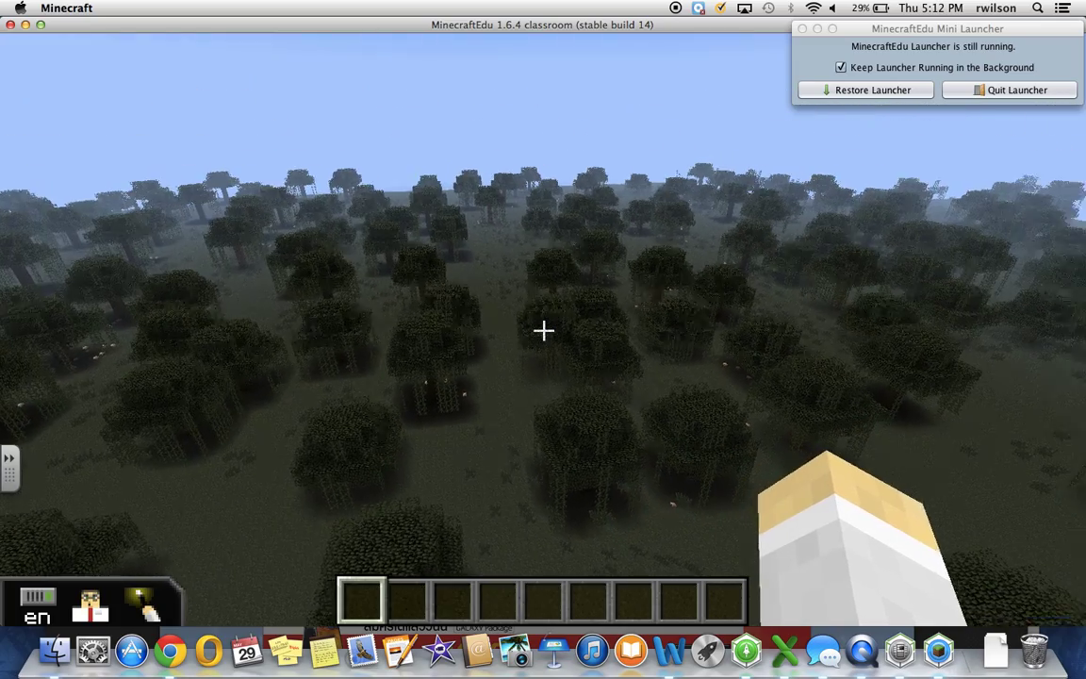
key(w)
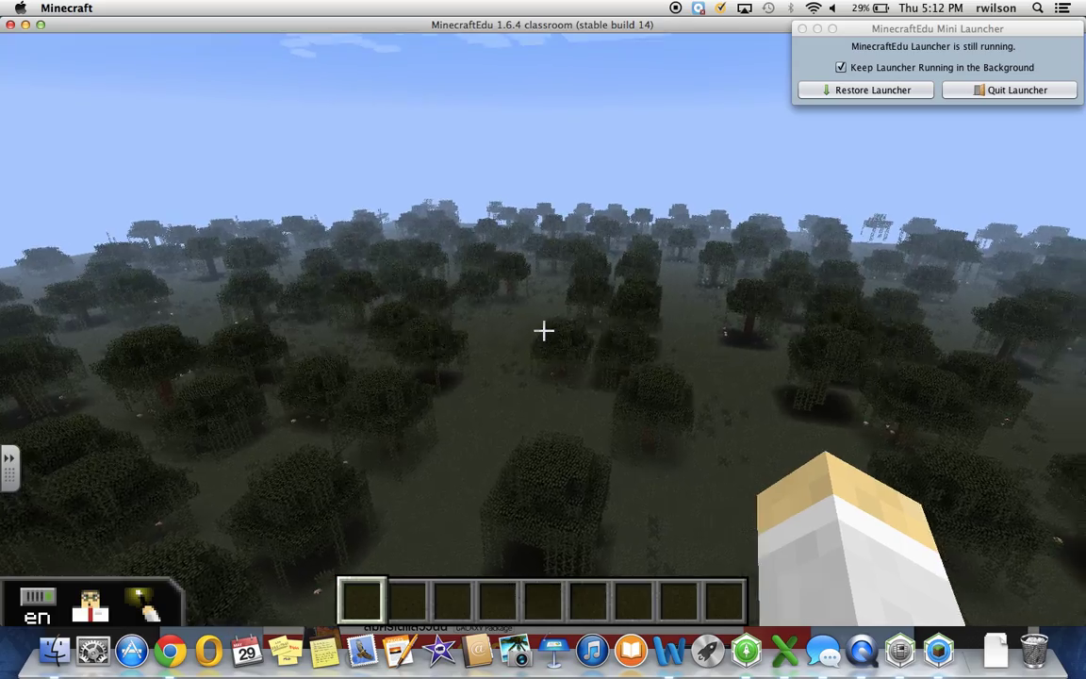
key(w)
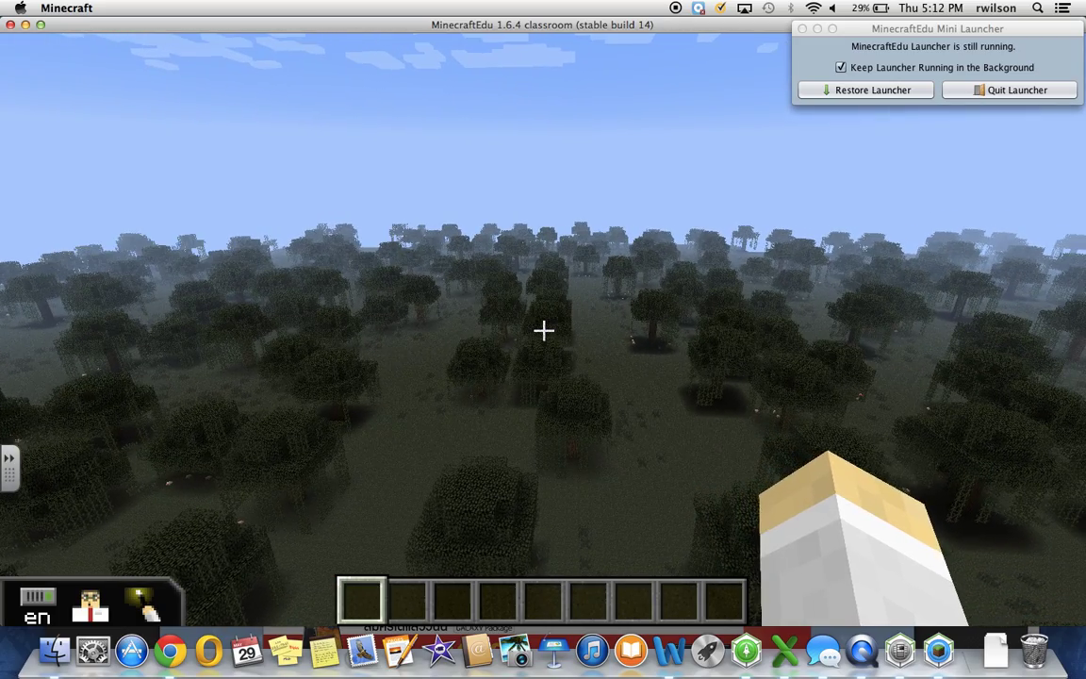
Continue flying over the swamp treetops to survey how far the flat landscape extends.
key(w)
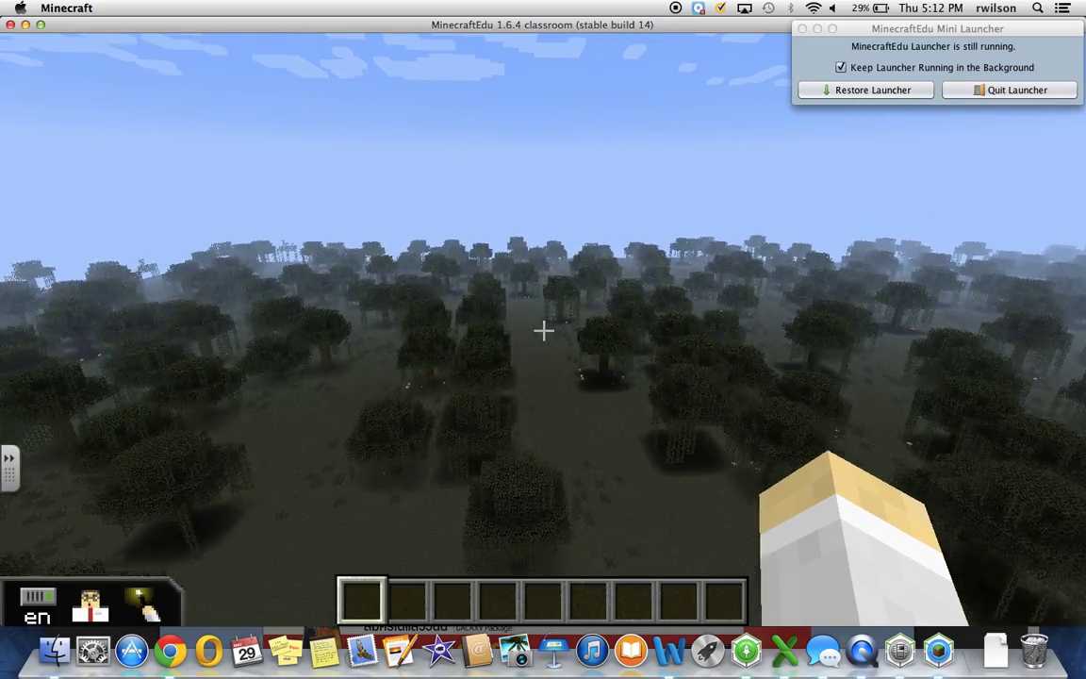
key(w)
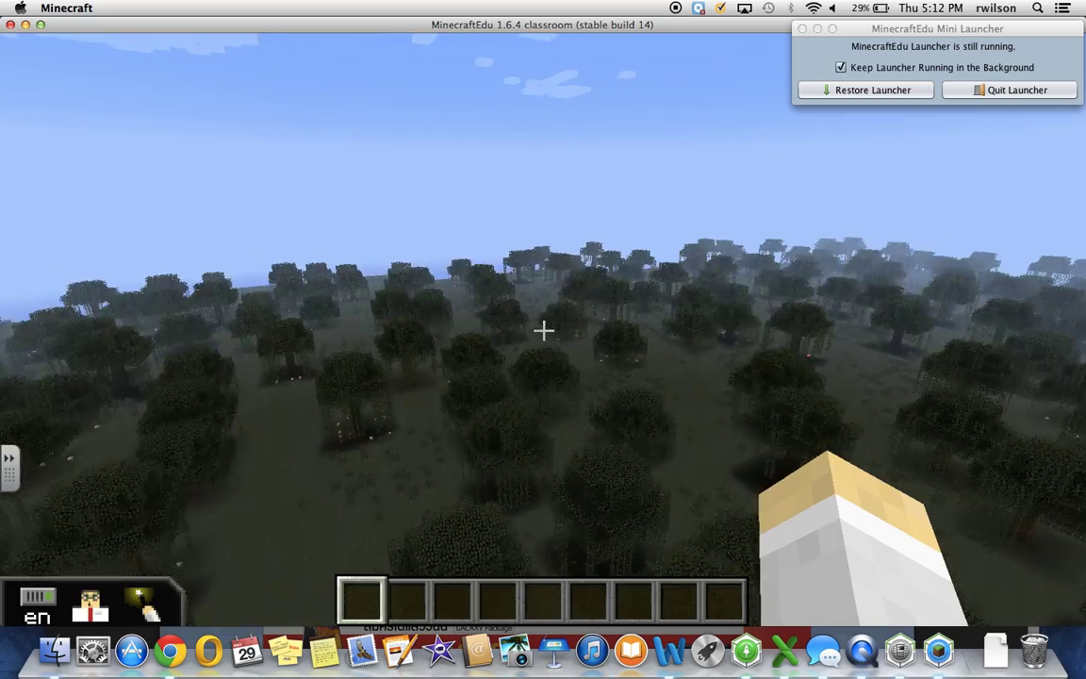
key(w)
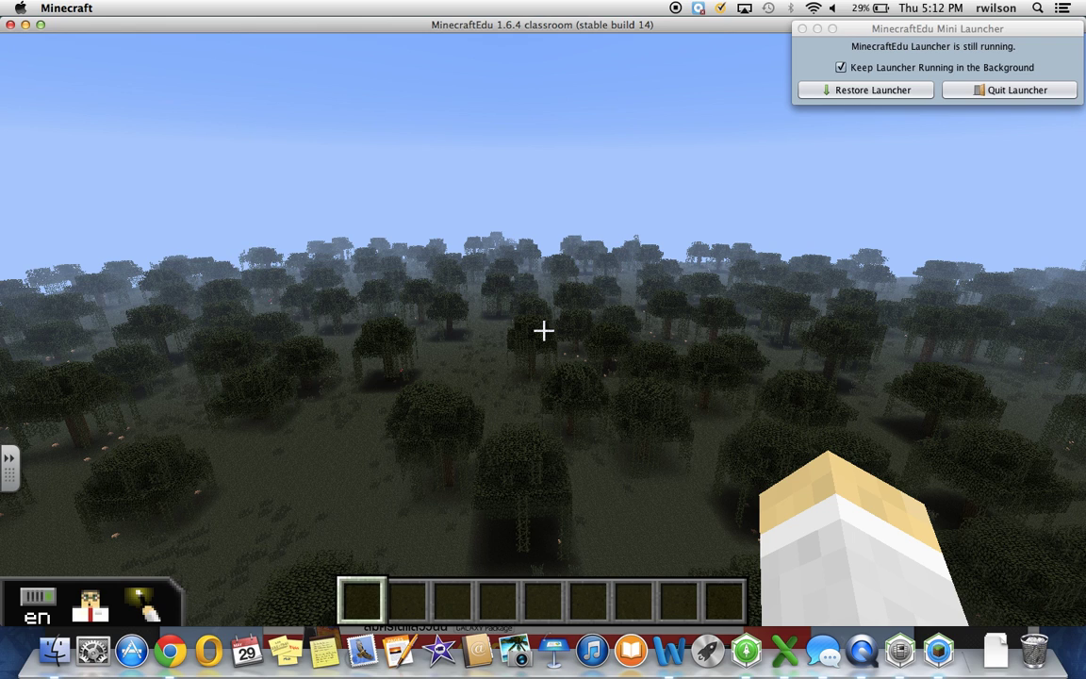
Disconnect from the swampland world and quit both the game and its MinecraftEdu server.
key(Escape)
click(563, 435)
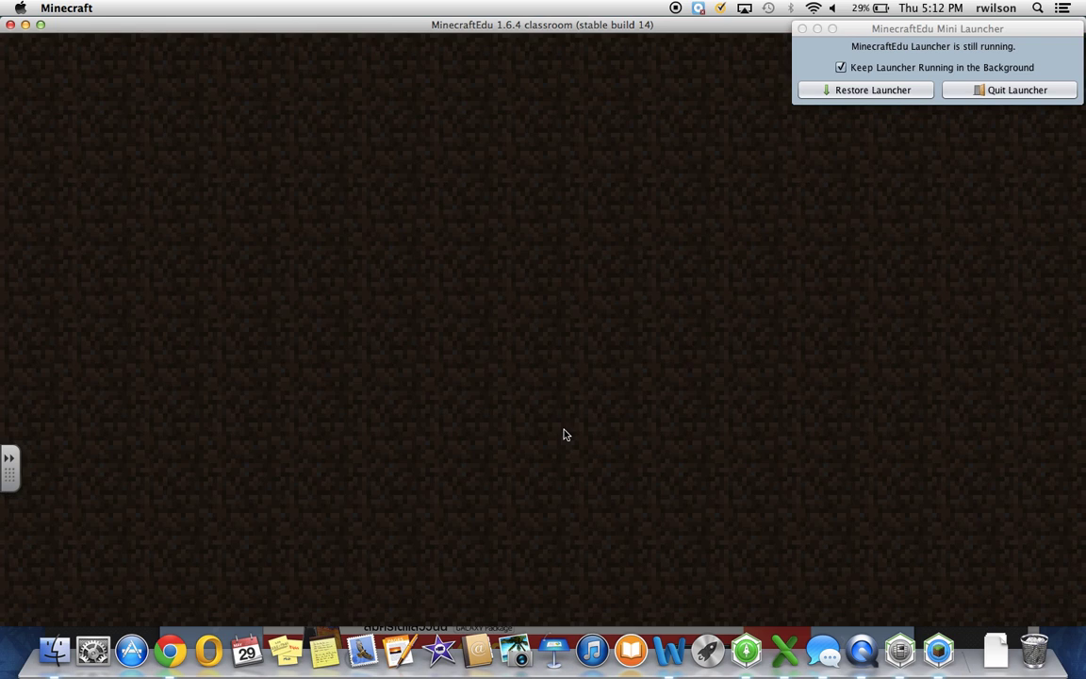
click(657, 497)
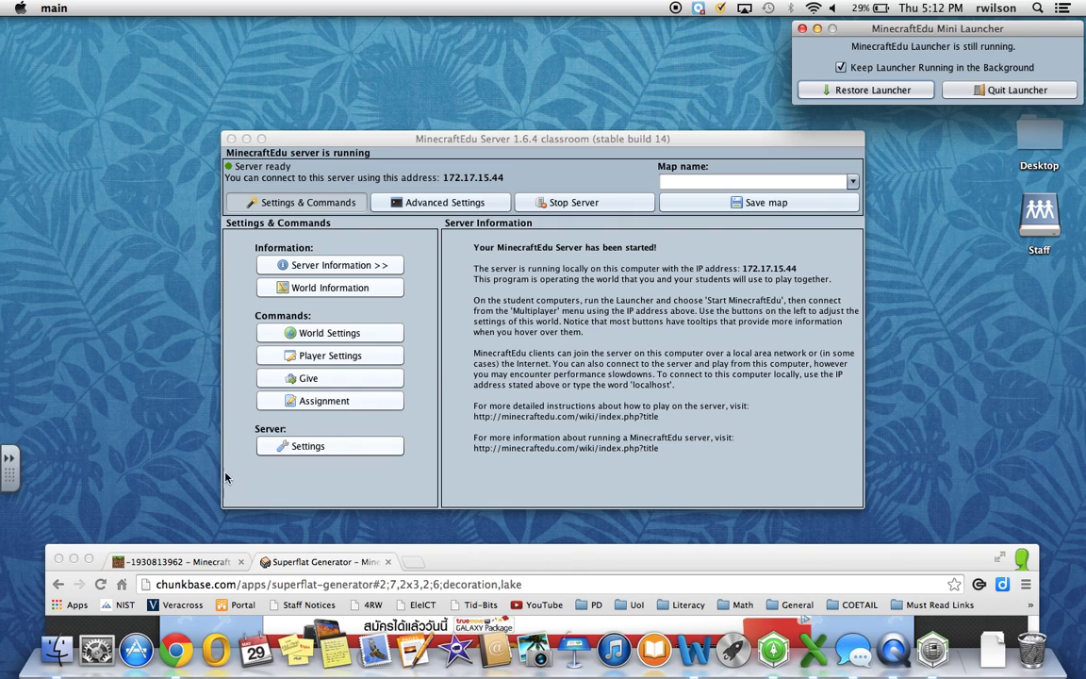
click(577, 205)
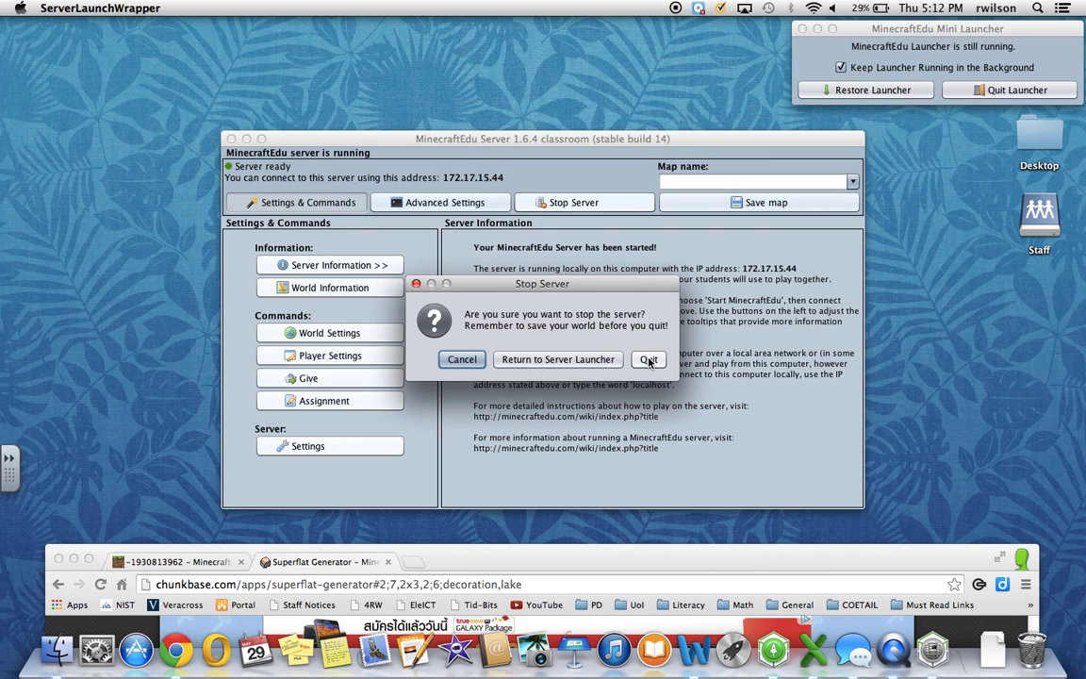
click(649, 359)
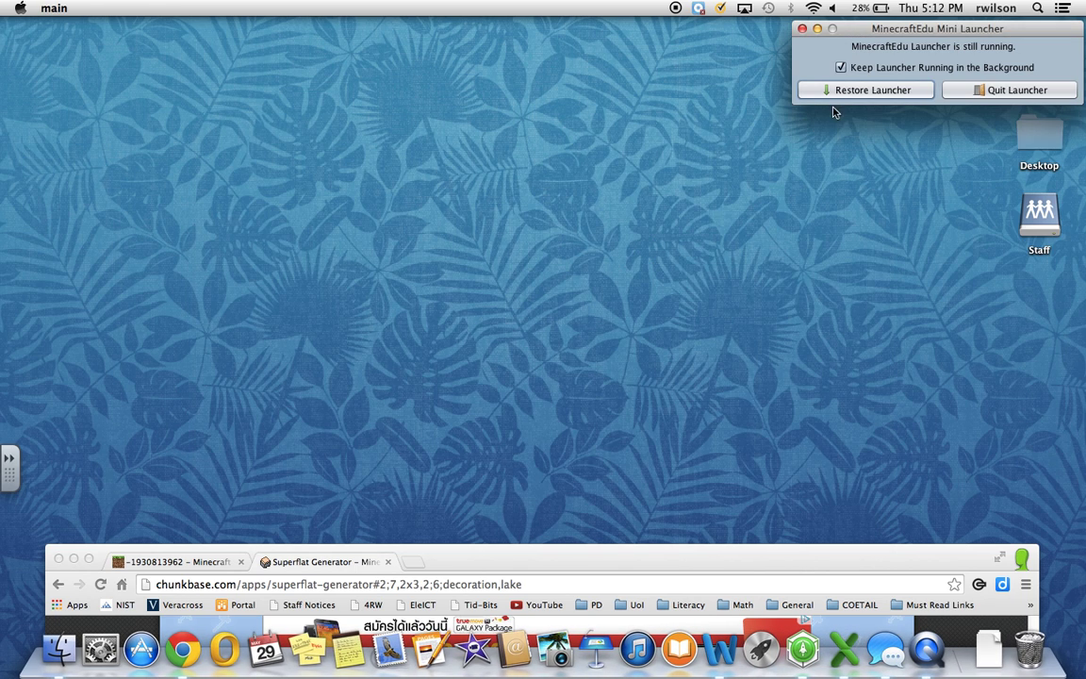
Restore the launcher, start the MinecraftEdu Server Launcher and bring up its options for creating a new world.
click(837, 89)
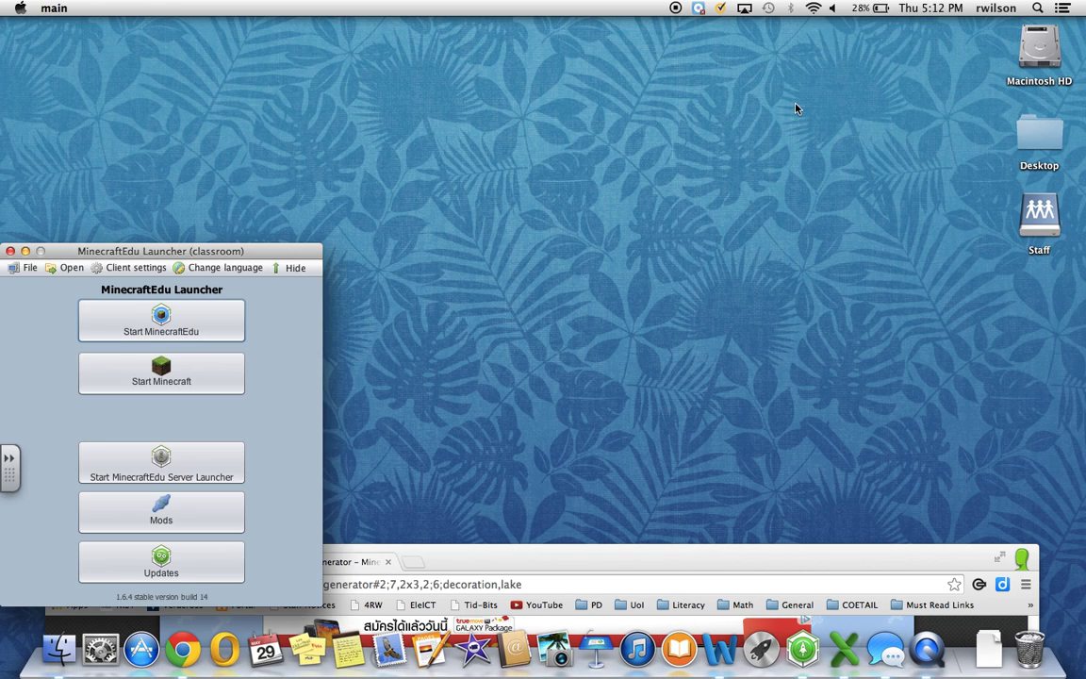
click(160, 464)
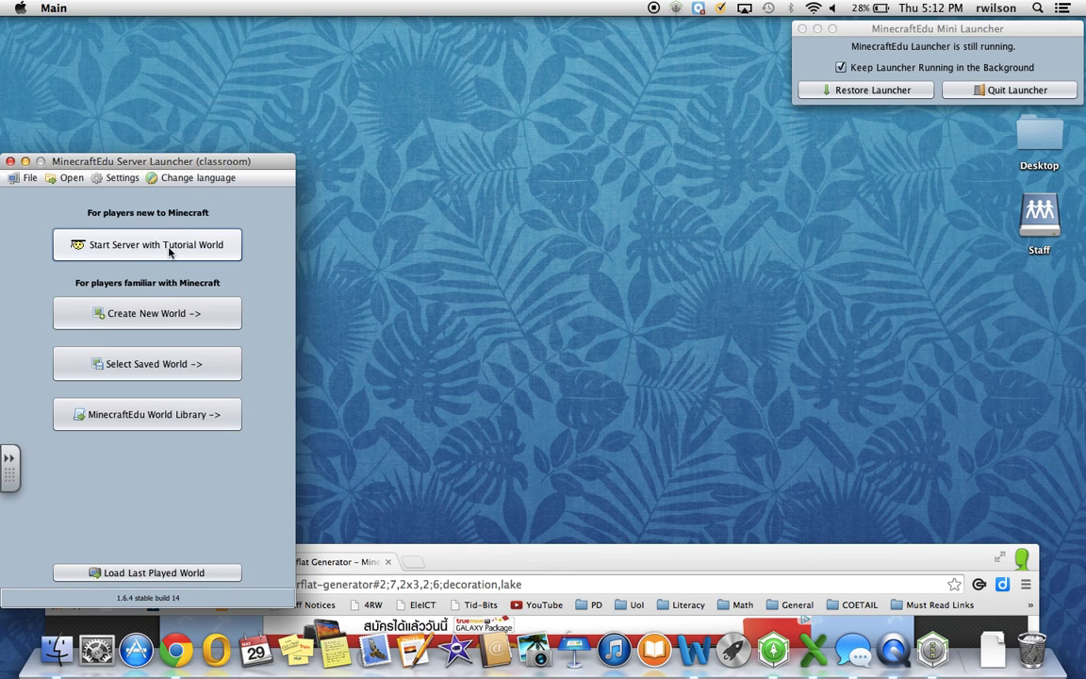
click(171, 316)
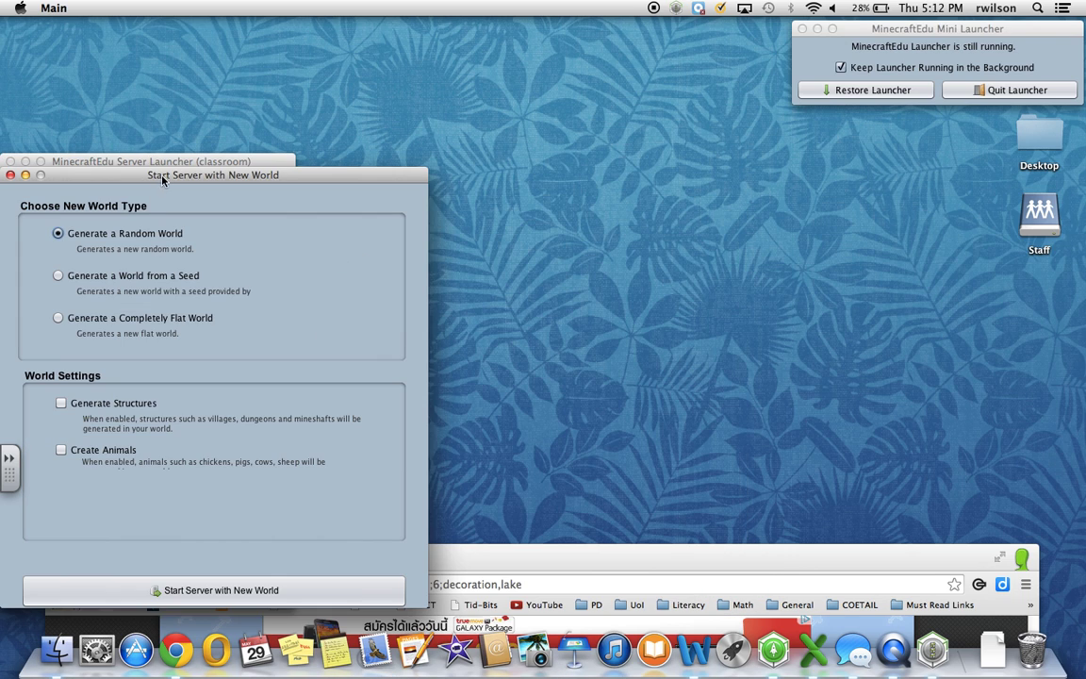
drag(162, 181, 507, 112)
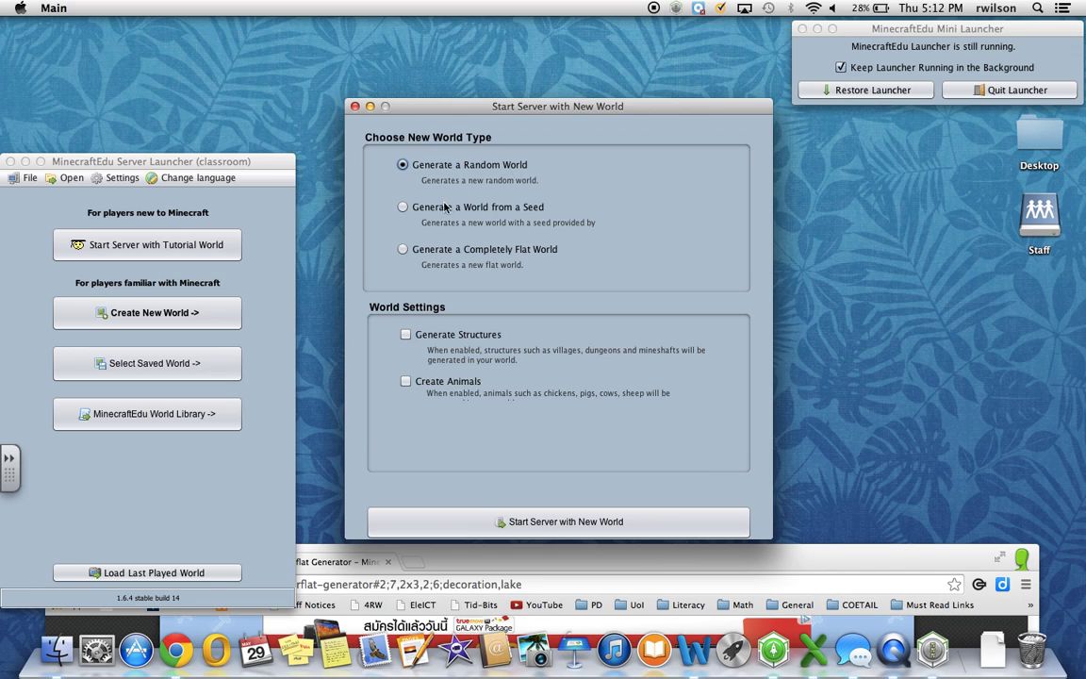
Review the seed and completely flat world types and compare them with the list of saved worlds.
click(402, 208)
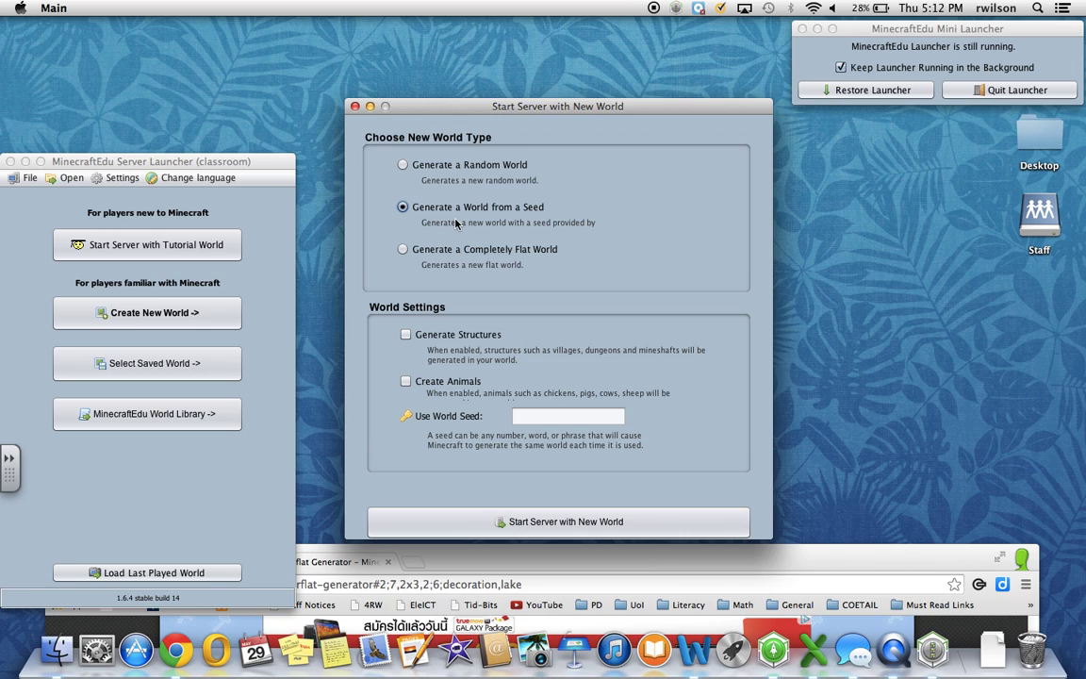
click(404, 250)
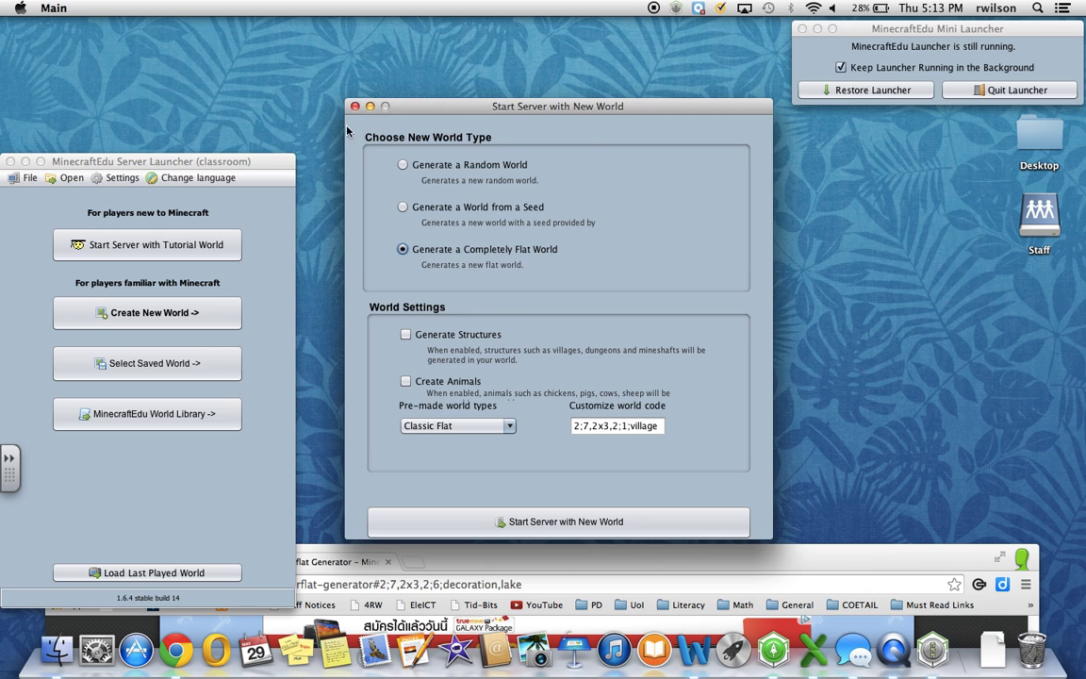
click(174, 368)
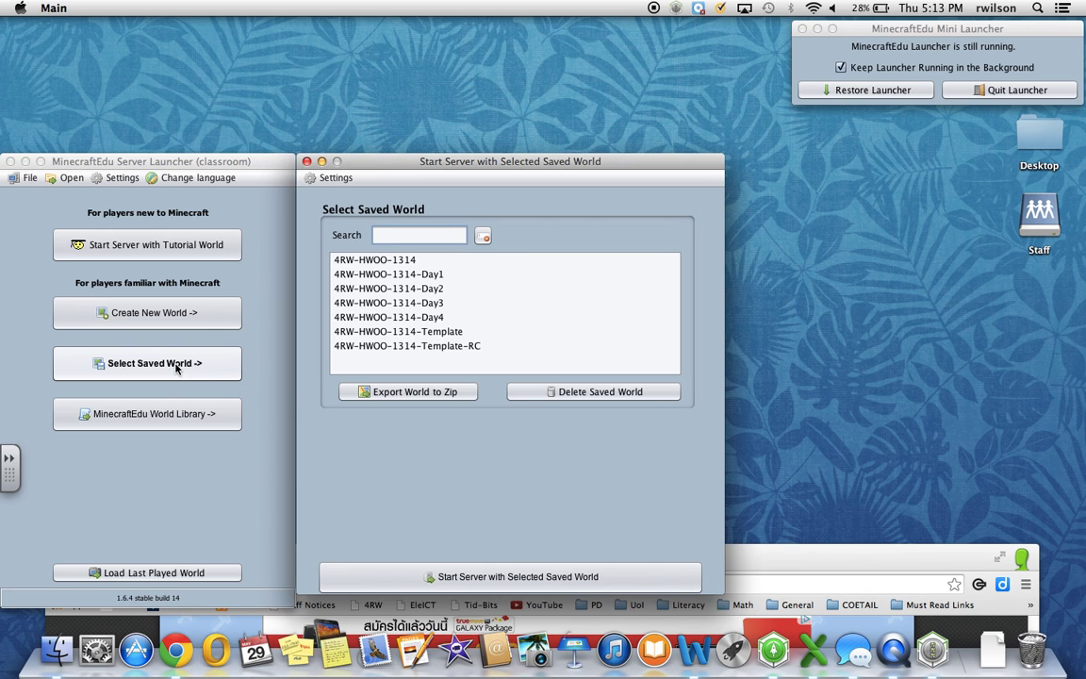
drag(372, 162, 448, 146)
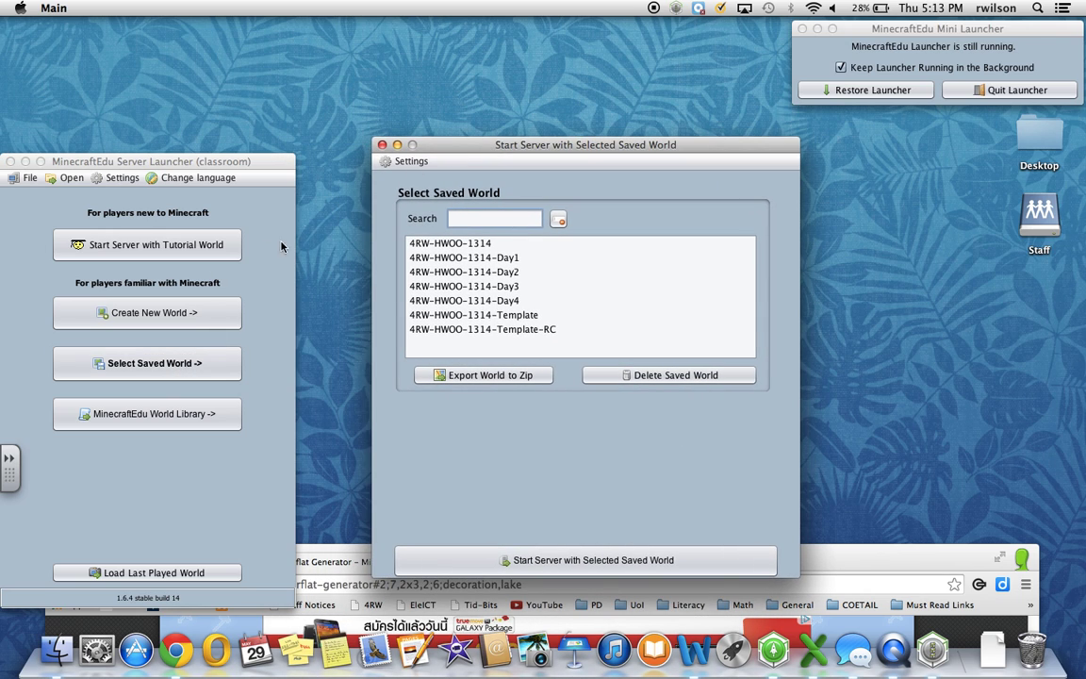
click(224, 312)
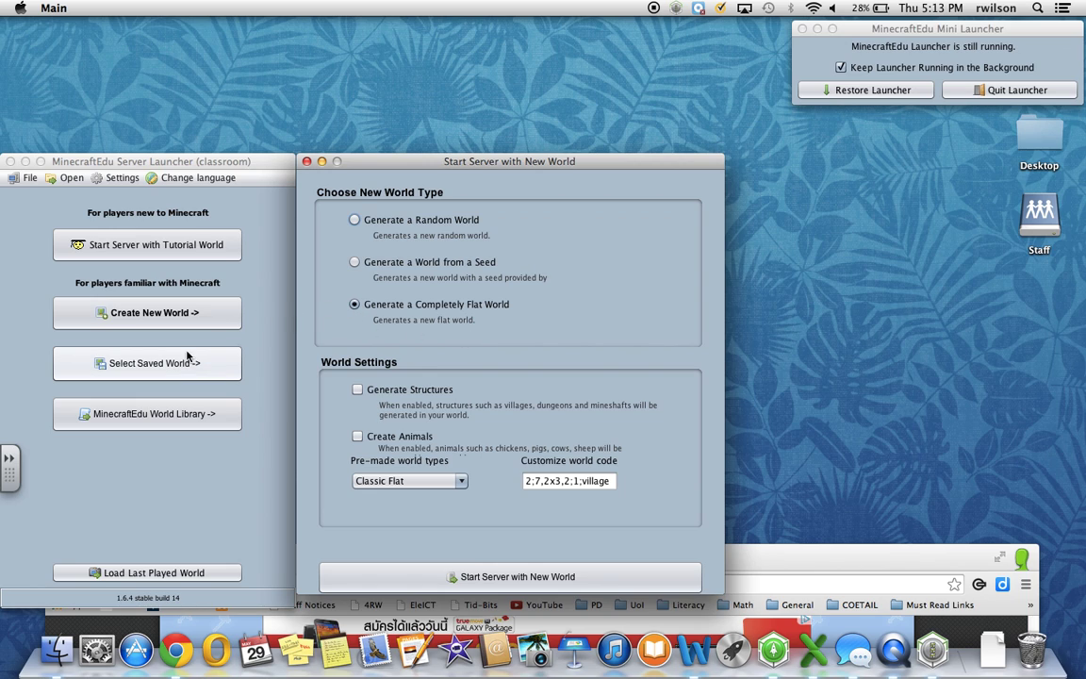
Start the server with the saved world 4RW-HWOO-1314-Template.
click(160, 363)
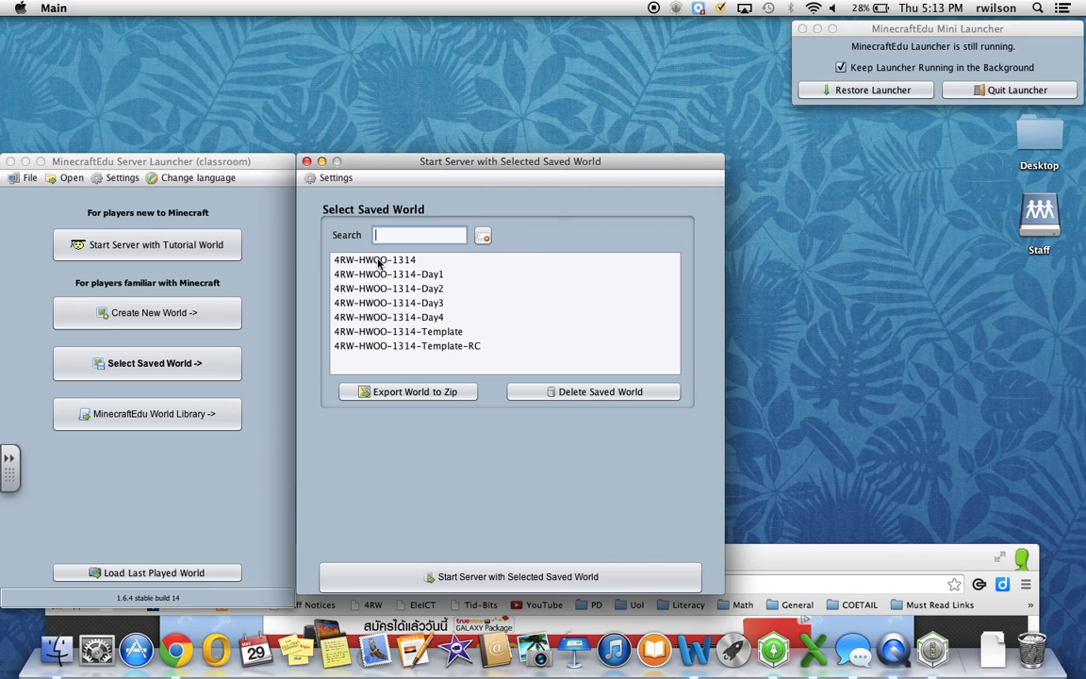
click(394, 333)
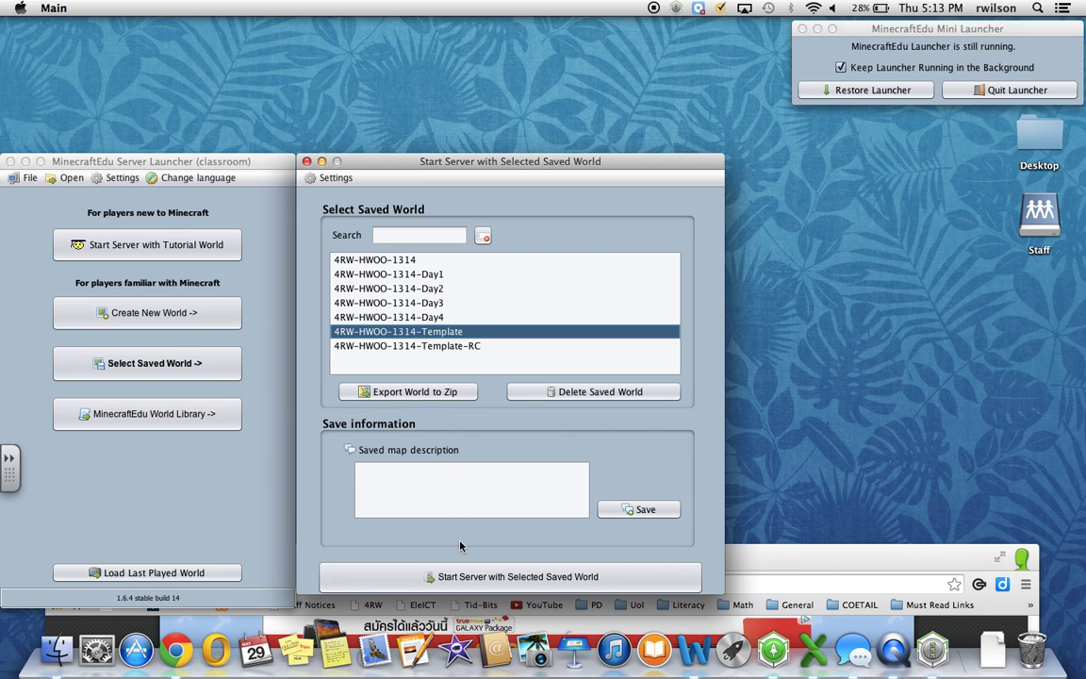
click(499, 576)
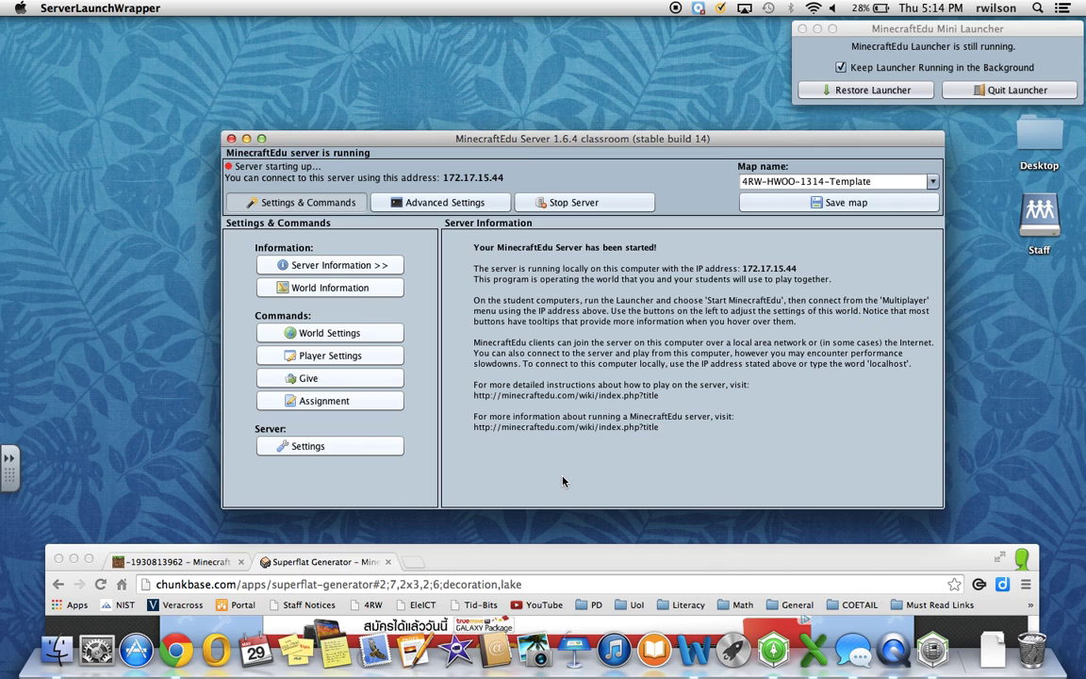
Launch the MinecraftEdu client, enter the player's name and choose the male character.
click(834, 92)
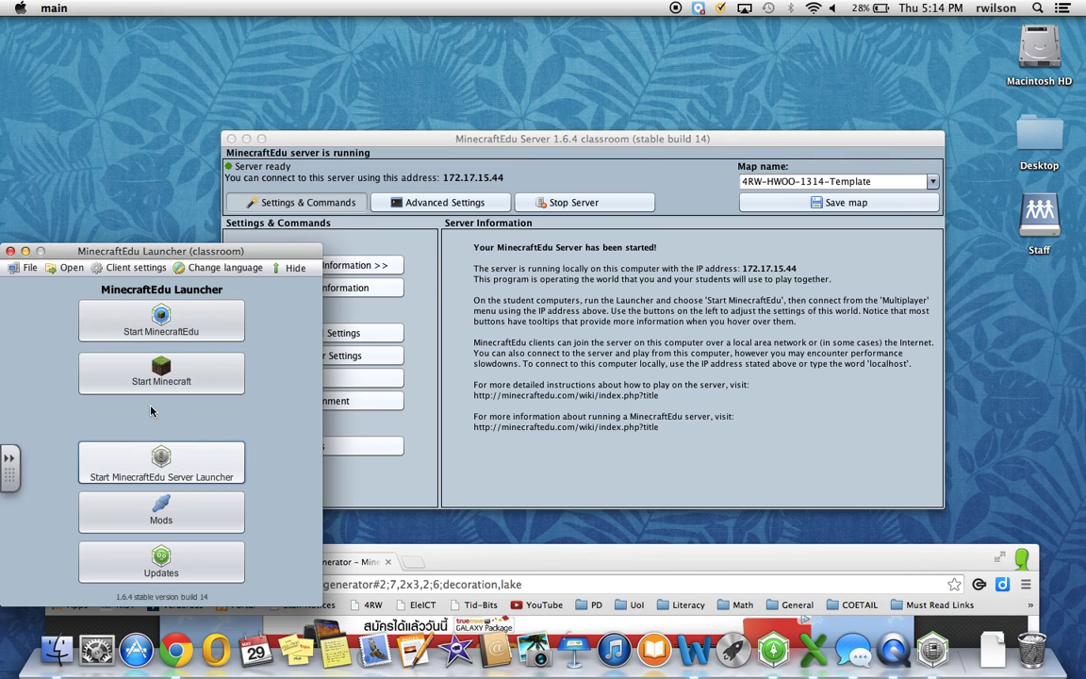
click(181, 326)
click(415, 562)
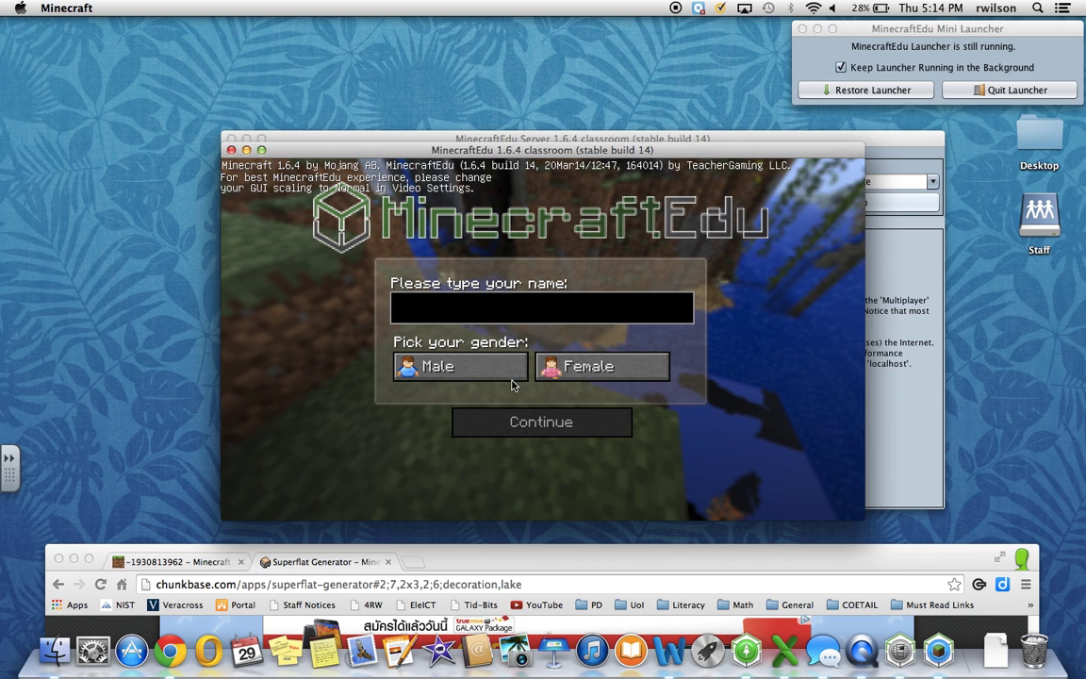
text(MrReid)
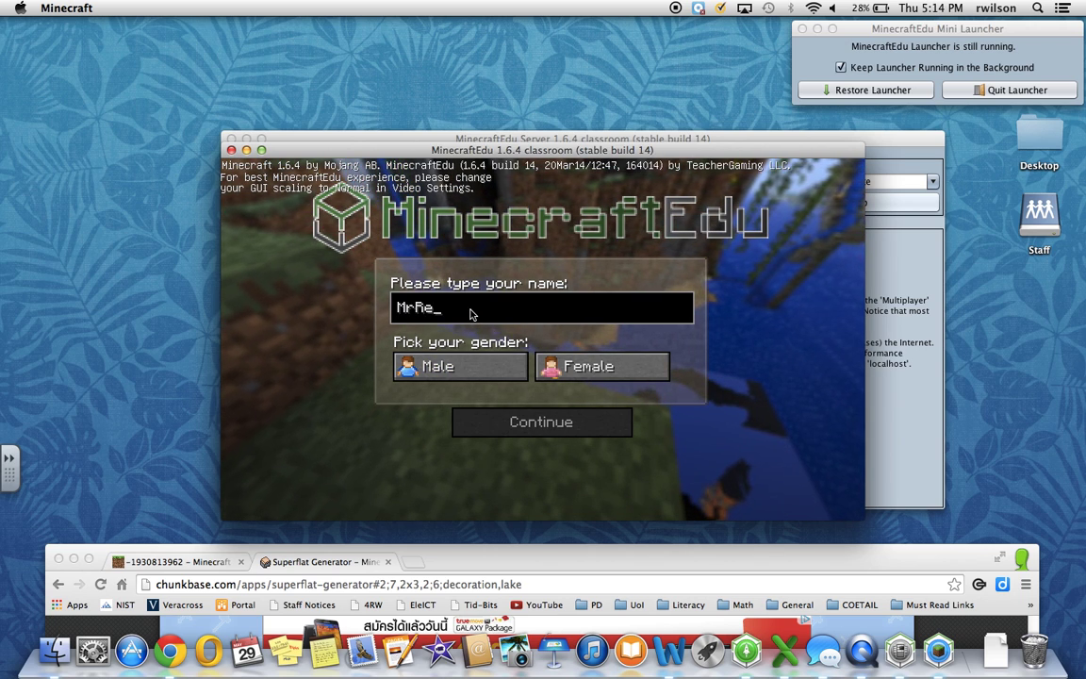
click(460, 368)
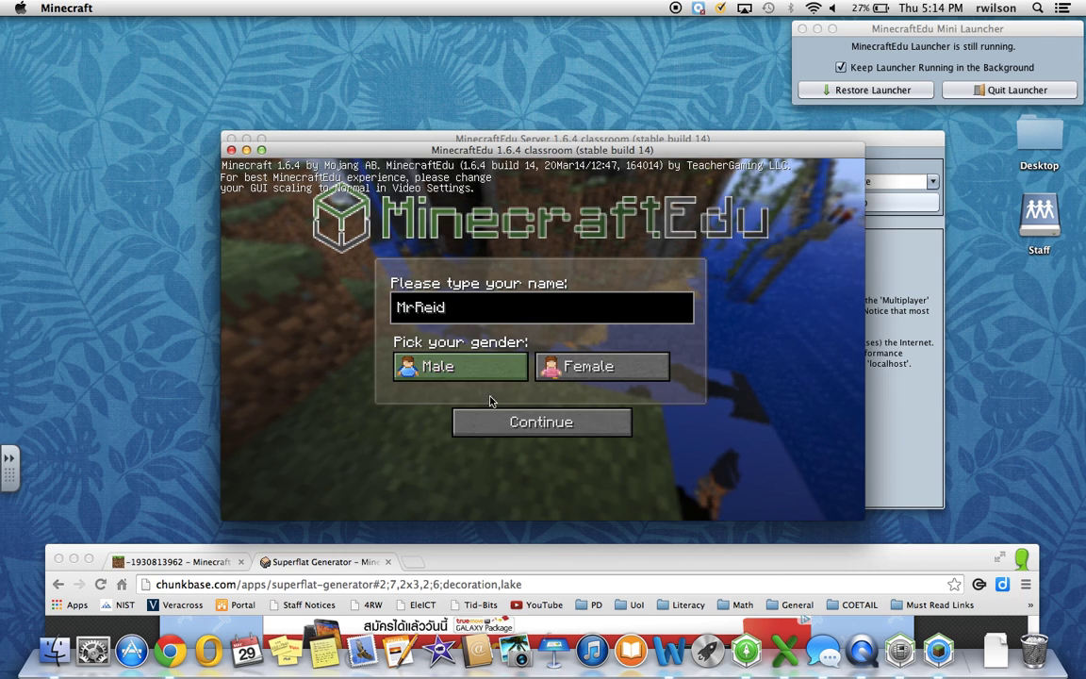
click(499, 422)
Connect directly to the running multiplayer server and log in as a teacher.
click(503, 365)
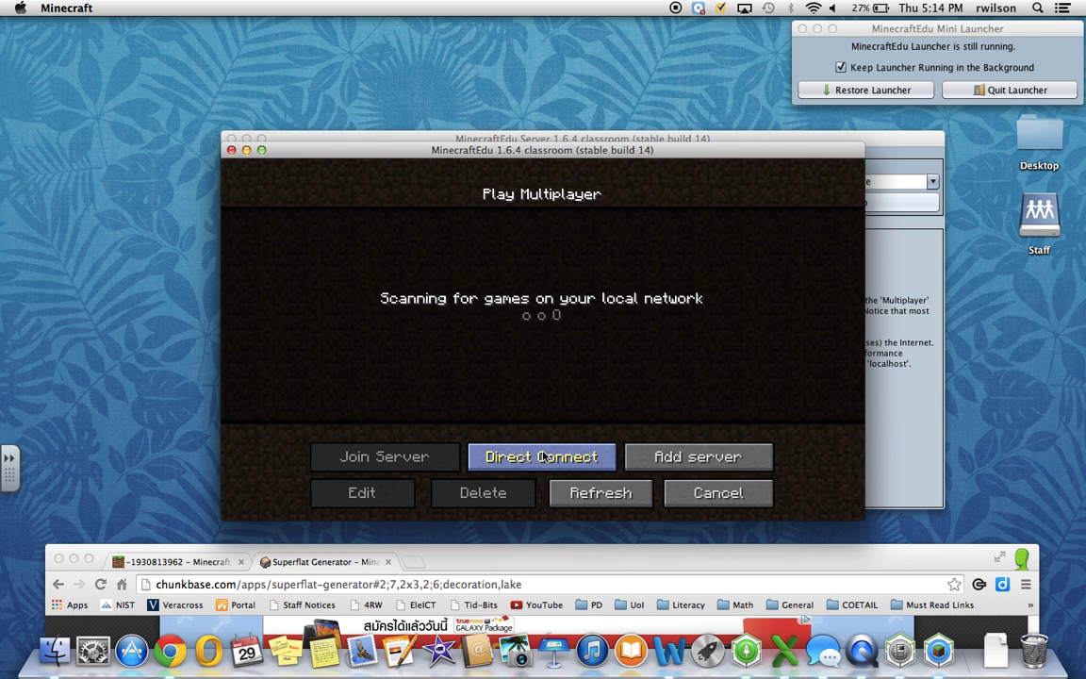
click(533, 454)
click(537, 429)
click(566, 241)
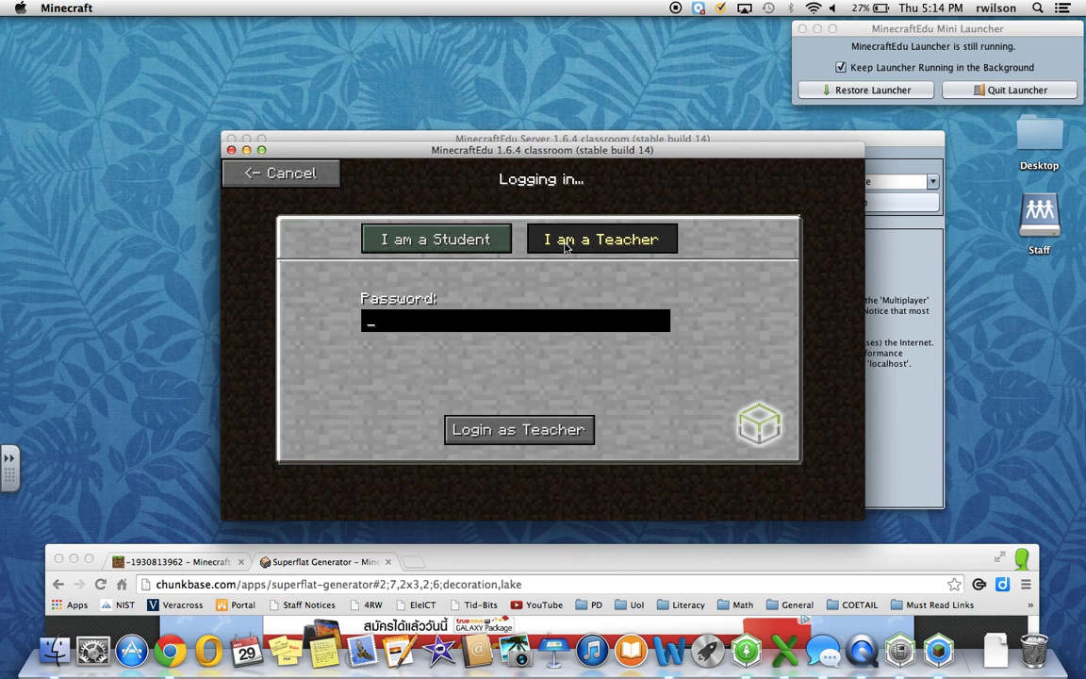
key(Return)
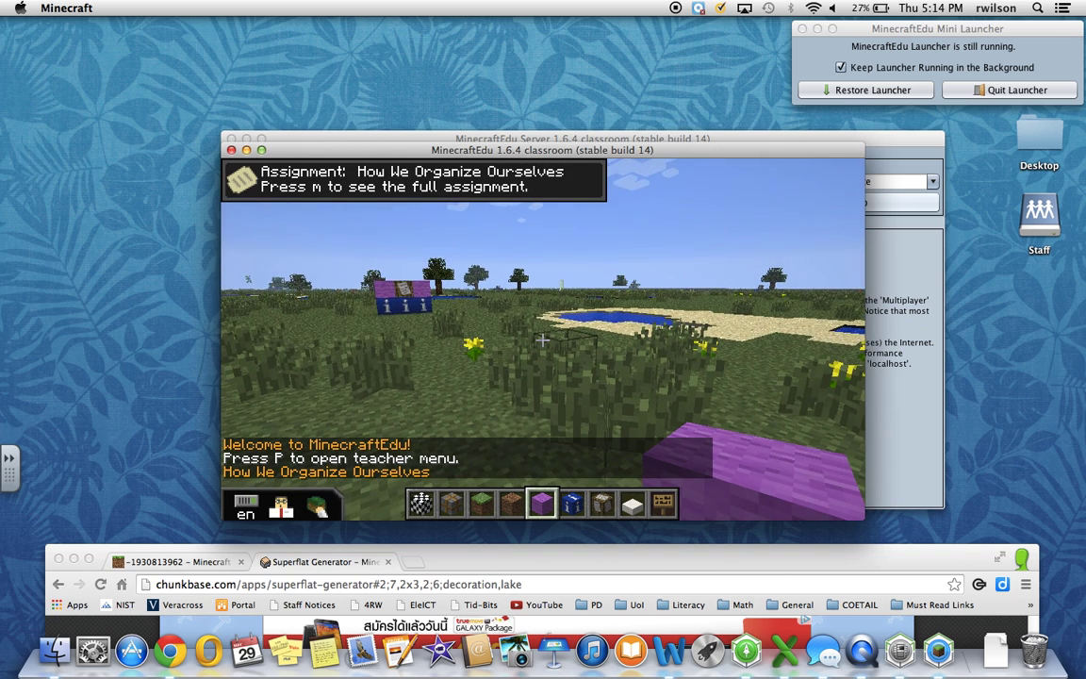
Pause the saved world, enlarge the game window to fill the screen and resume playing.
key(Escape)
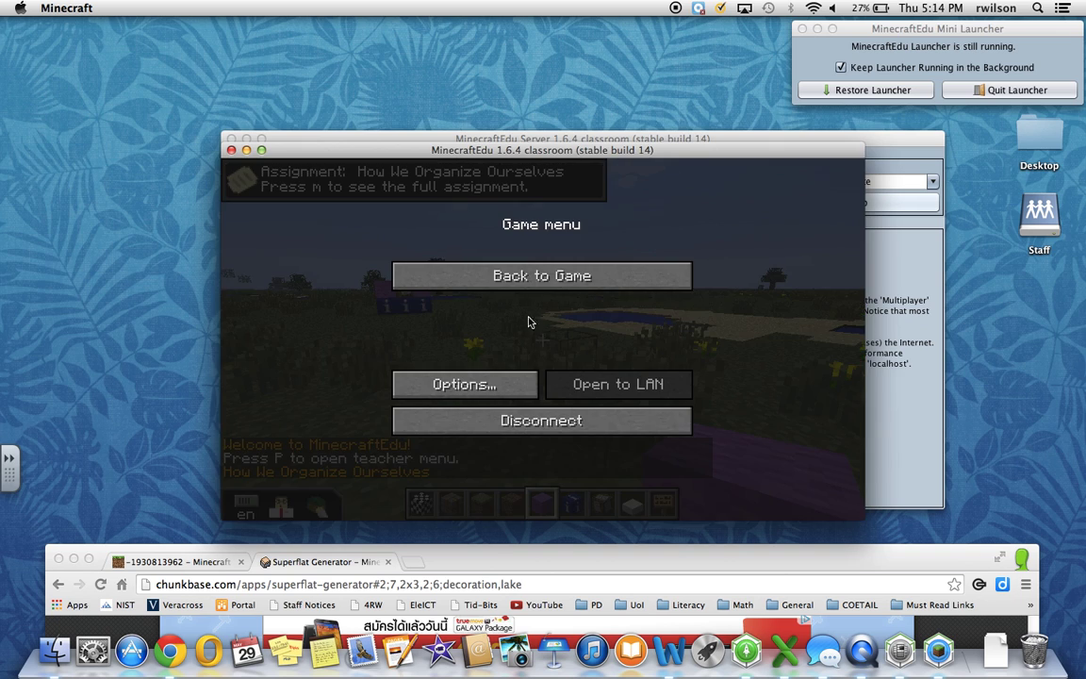
click(262, 150)
click(396, 217)
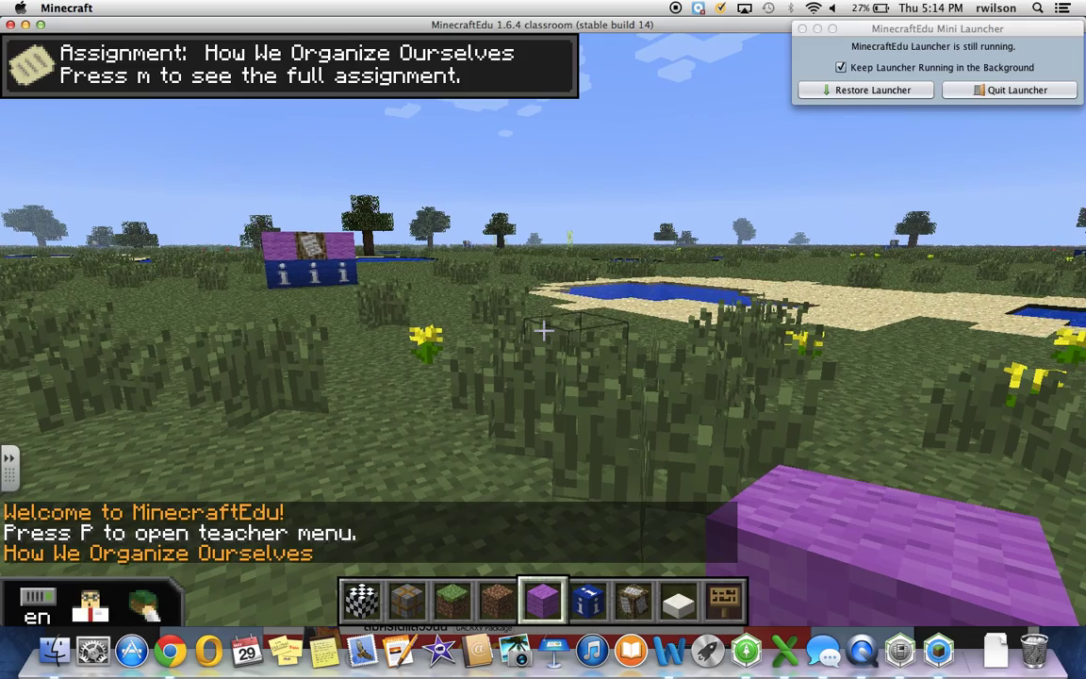
Look around the spawn area of the template world, including its information blocks, grass and sandy ponds.
key(w)
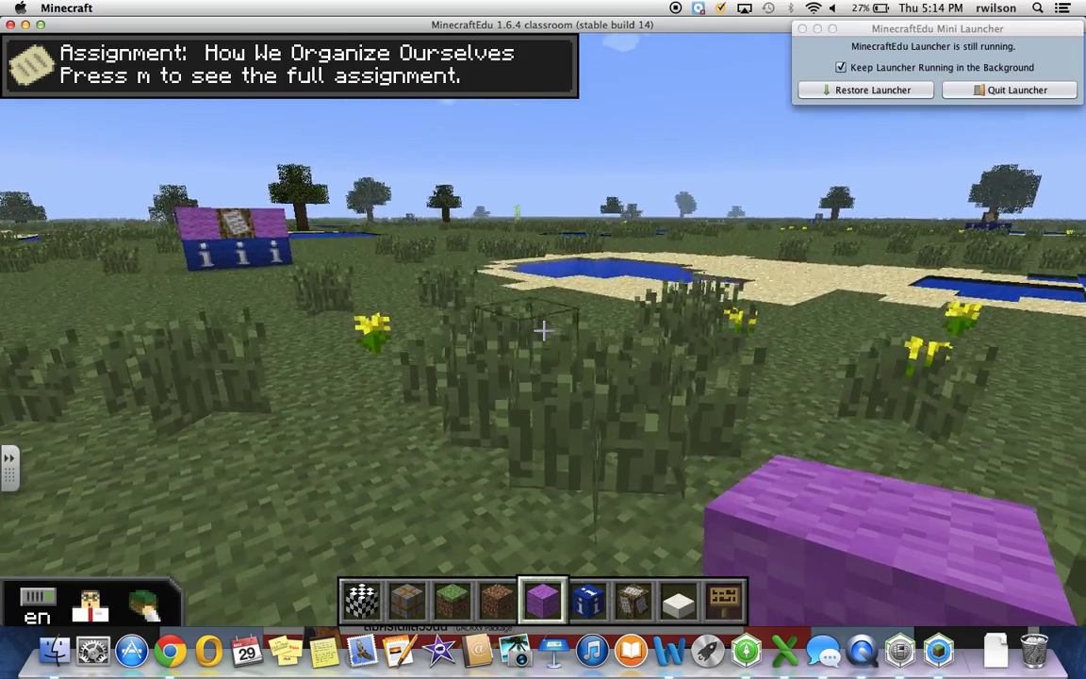
key(w)
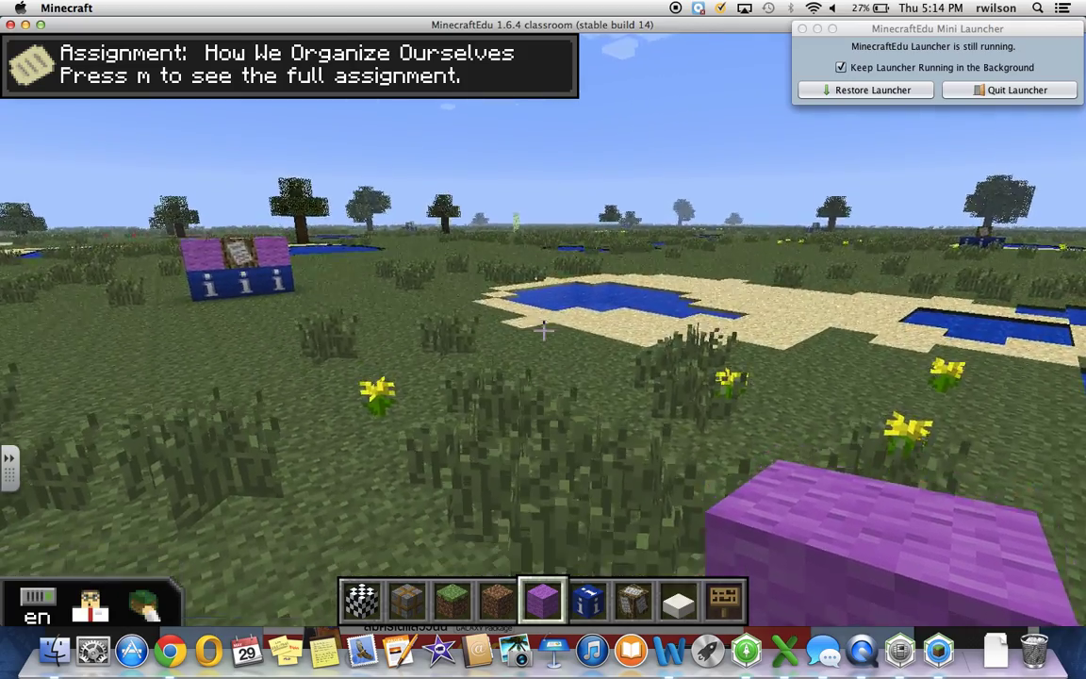
key(w)
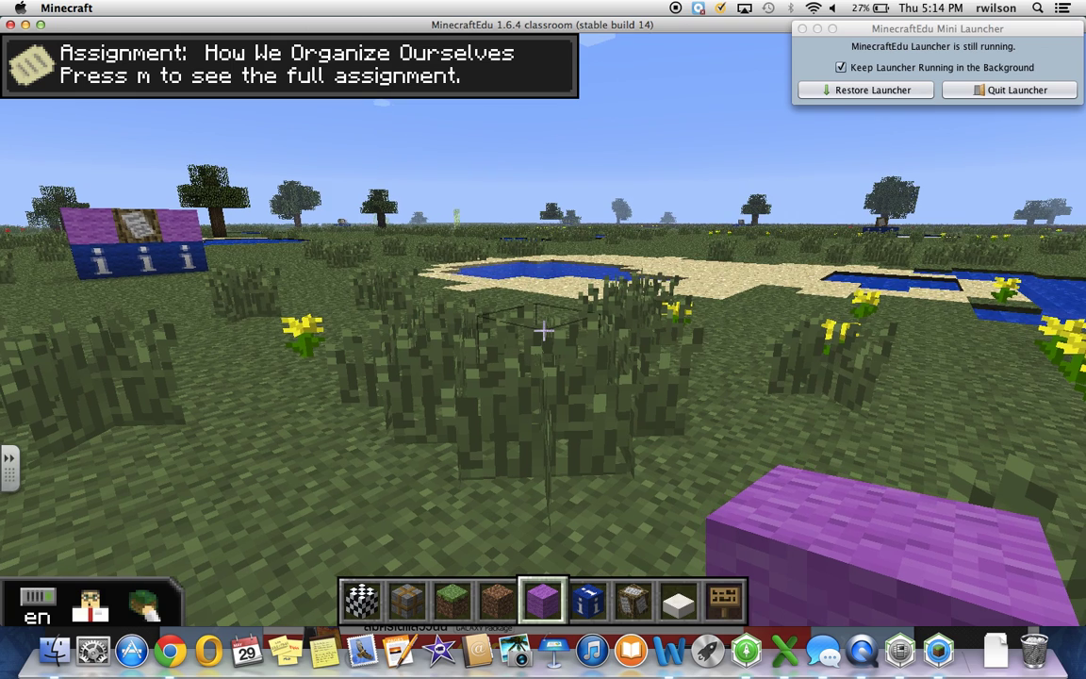
Enable creative mode for yourself and set the movement speed to +37% in the teacher's personal settings.
key(Tab)
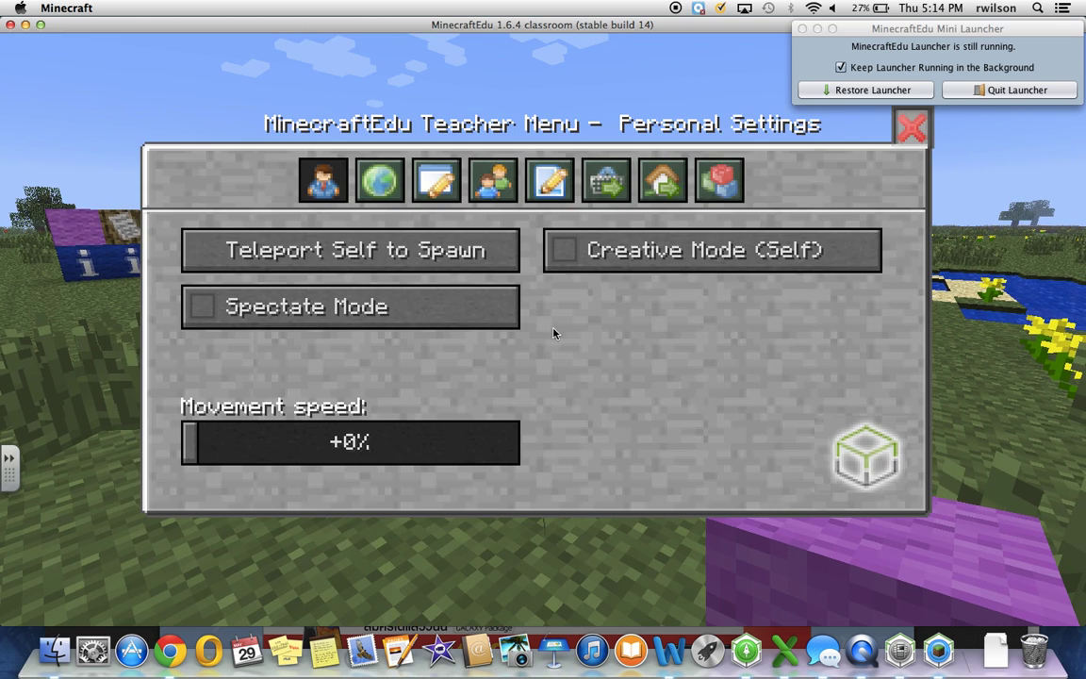
click(564, 269)
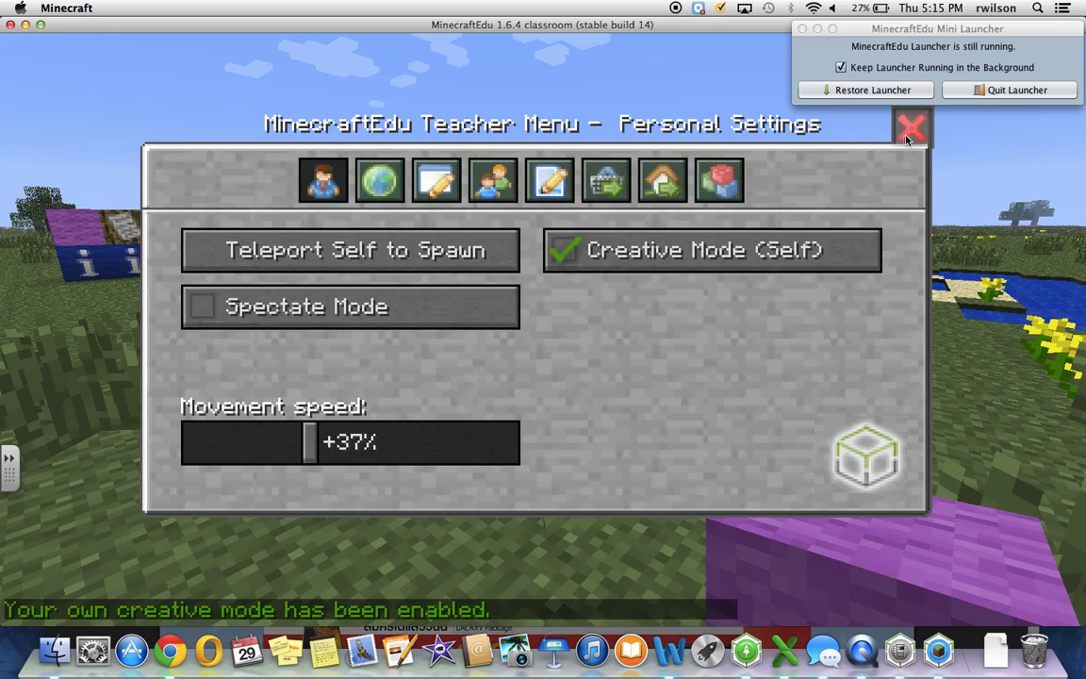
key(Escape)
Fly up over the template world to examine its ponds, trees and information blocks from the air.
key(space)
key(space)
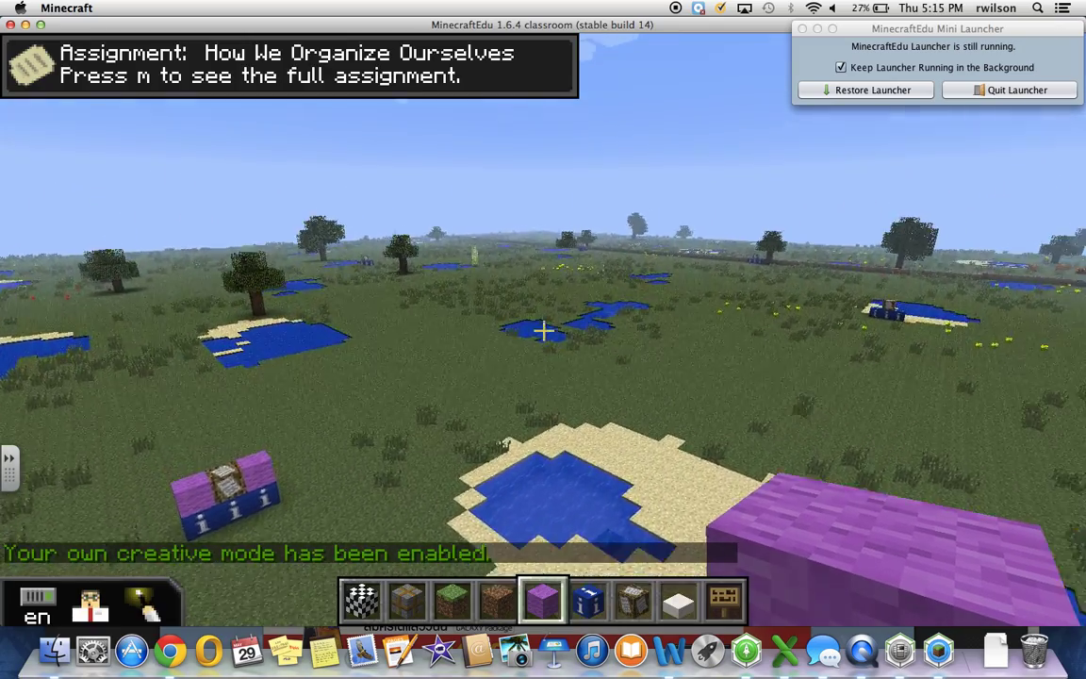
key(w)
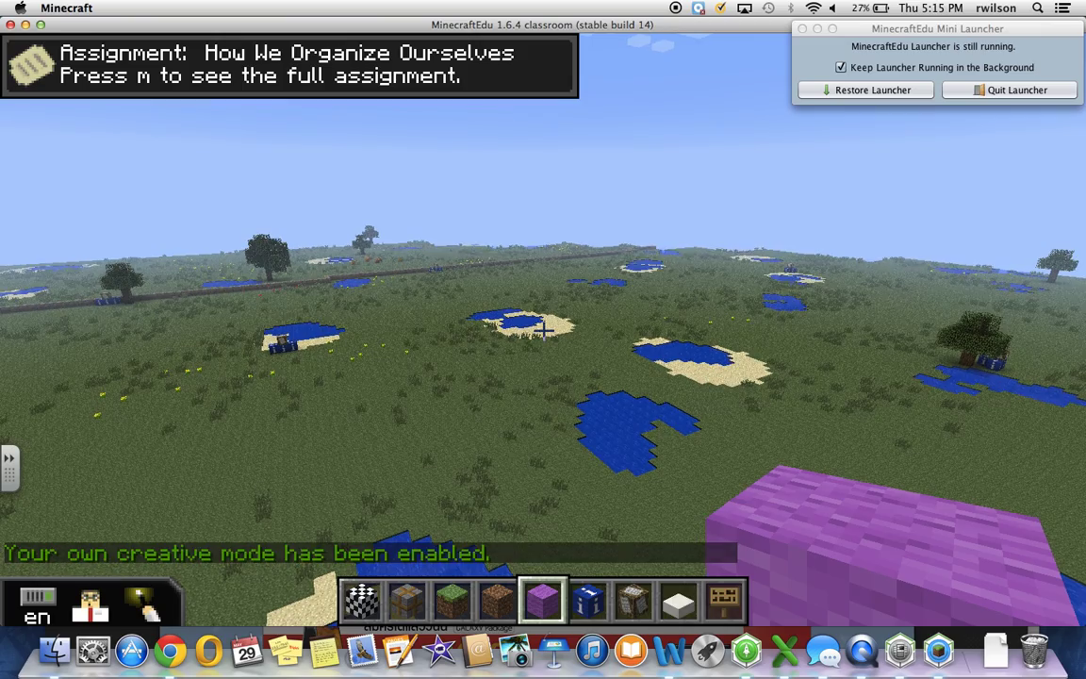
Fly over the ponds to the Migration information block beside the sandy pond, read its text and close it.
key(w)
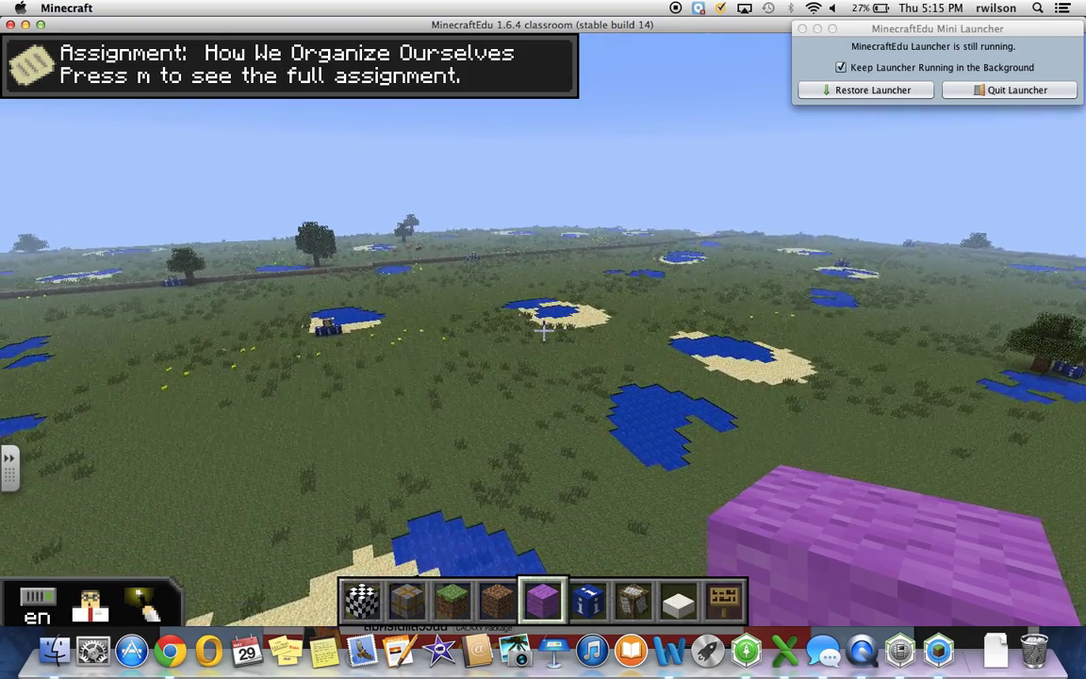
key(w)
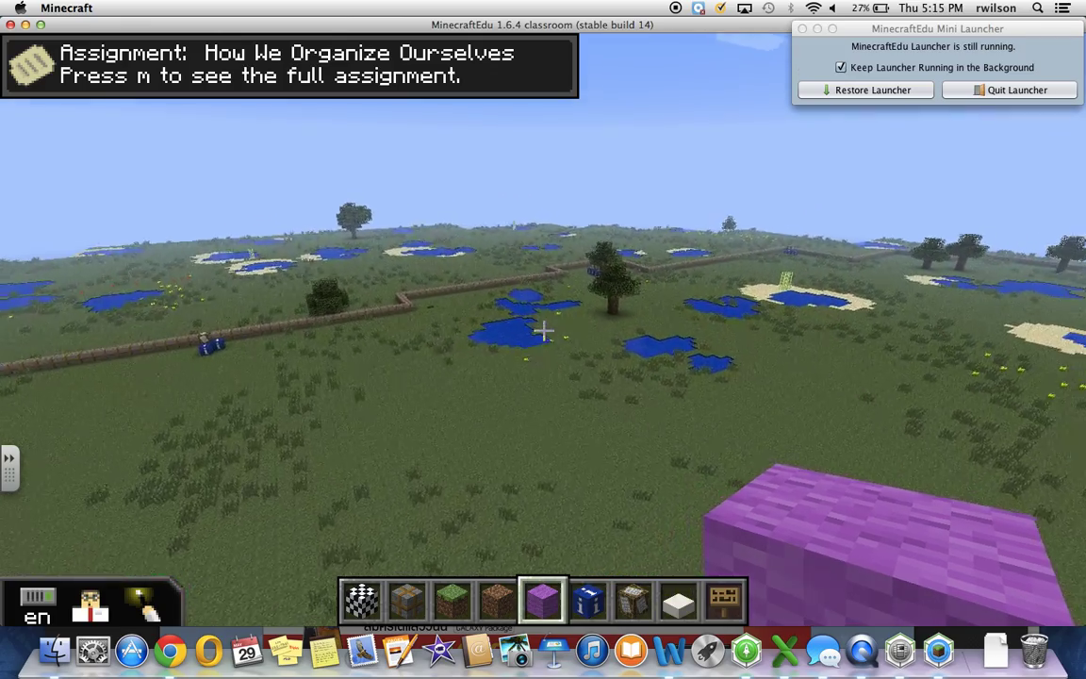
key(w)
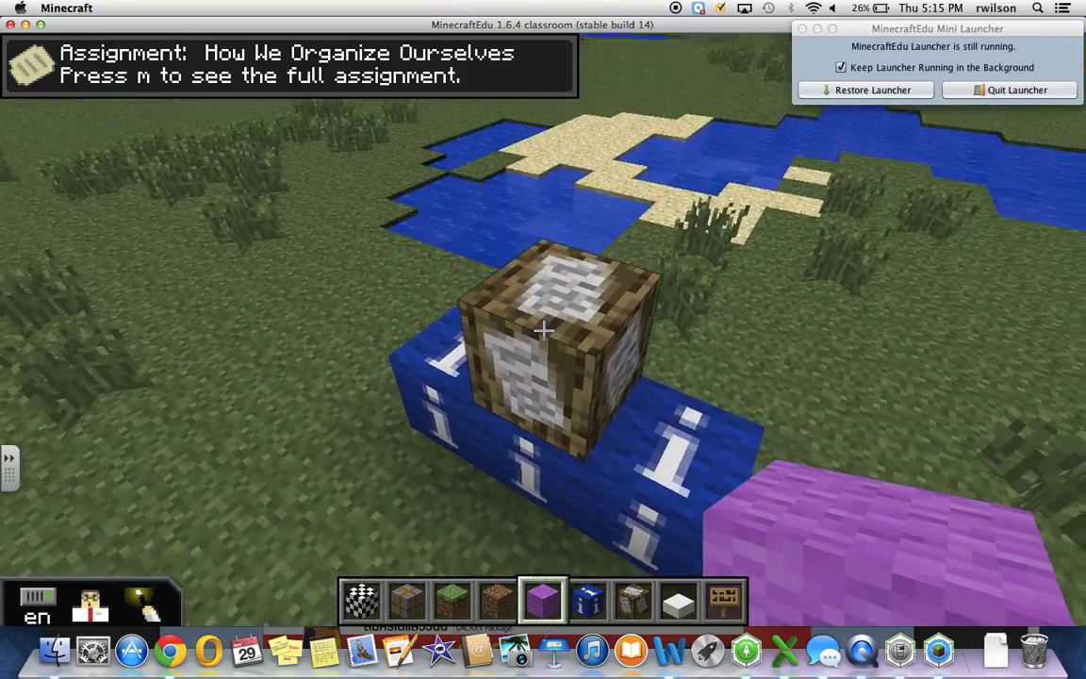
right_click(543, 329)
key(m)
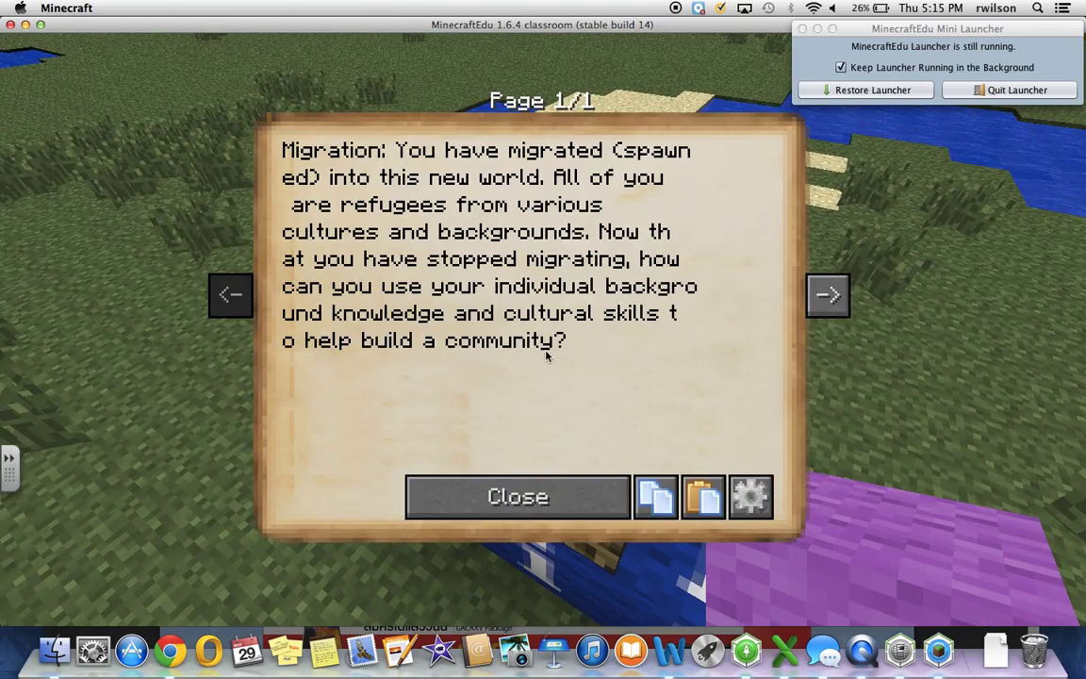
click(517, 498)
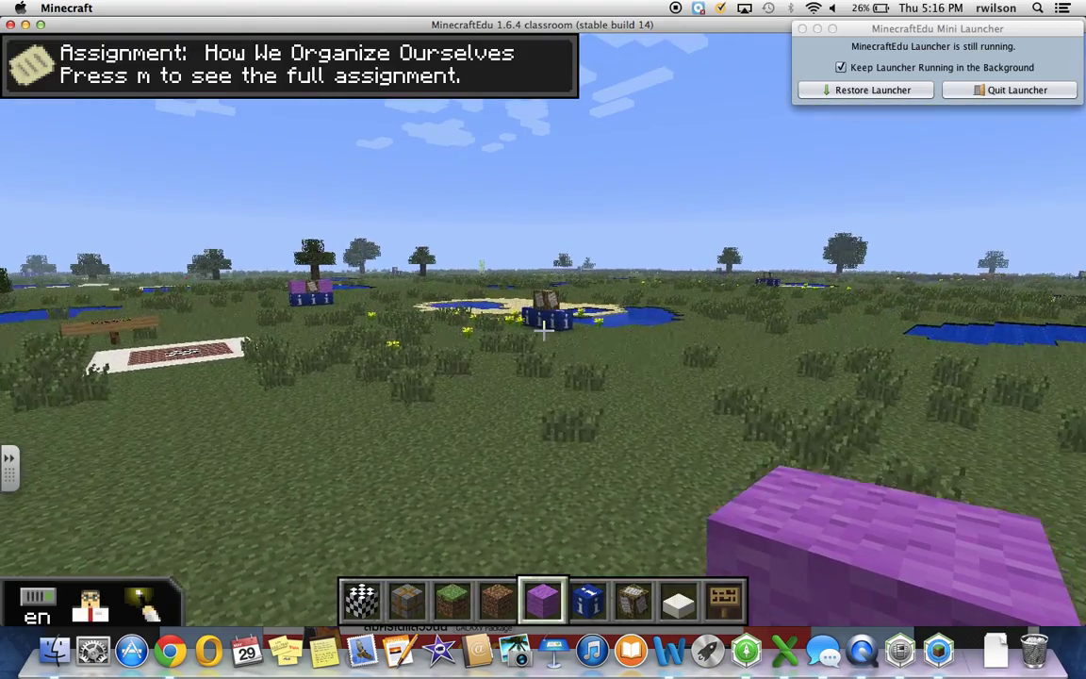
Approach the information block among the yellow flowers, read its Governing System question and close it.
key(w)
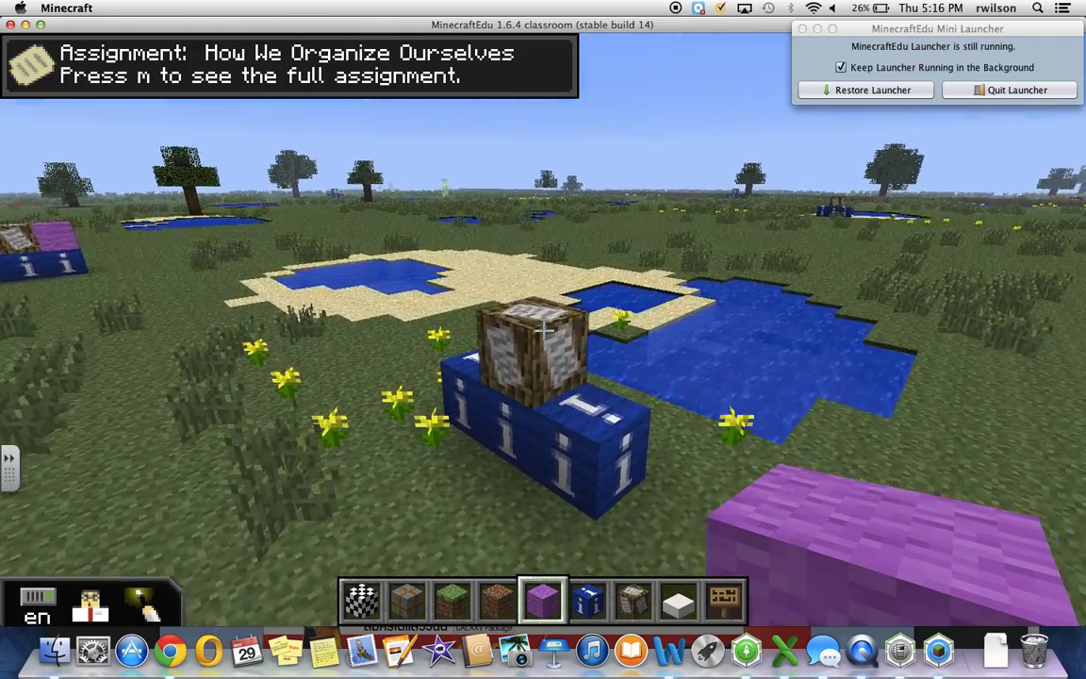
right_click(543, 328)
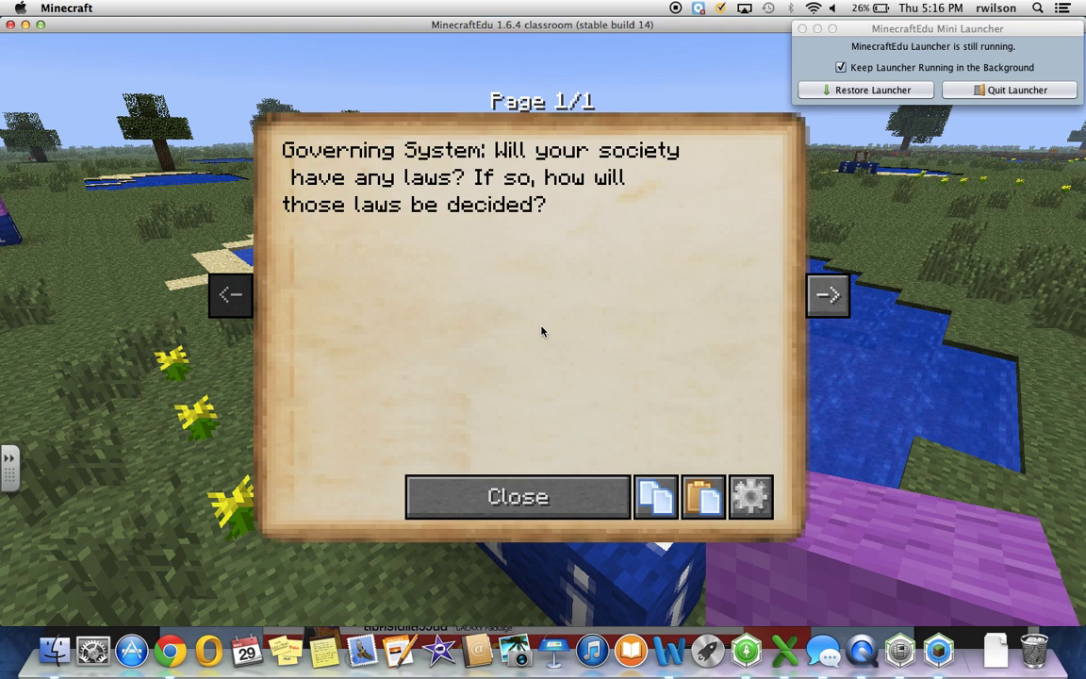
click(521, 495)
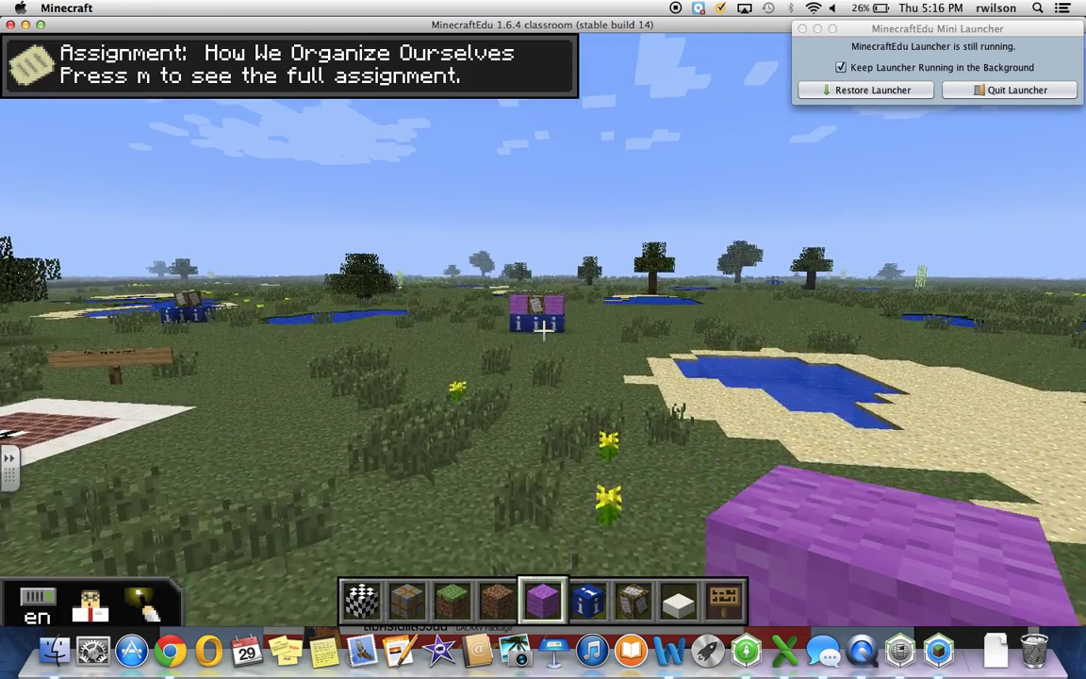
Go past the spawn platform to the information block beside the tree, read its Systems text and close it.
key(w)
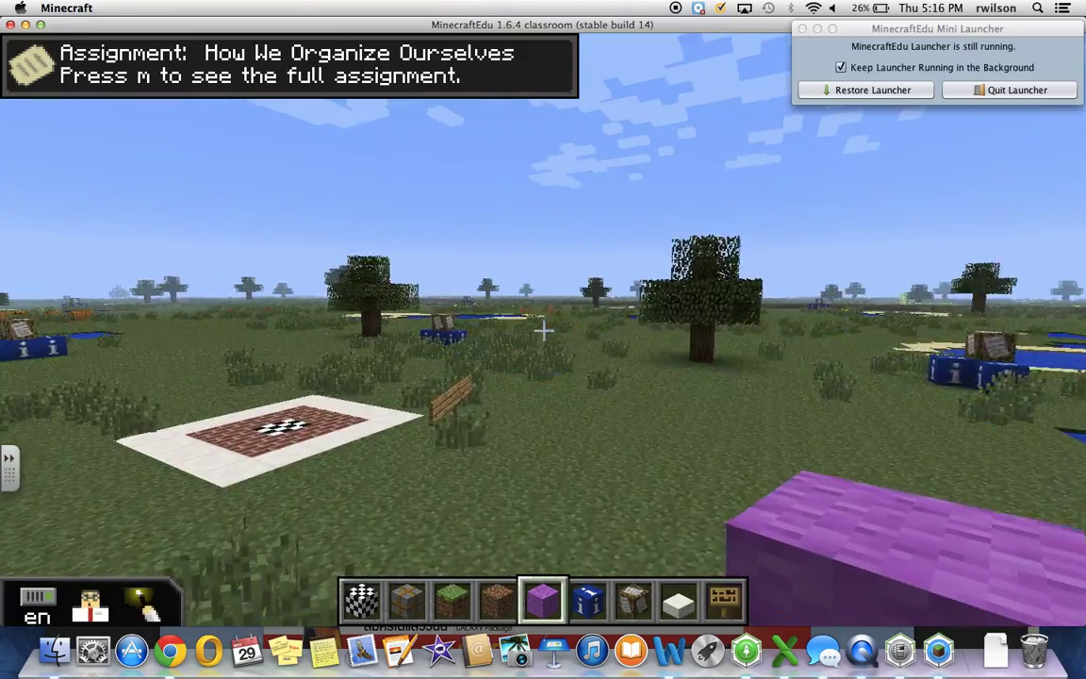
key(w)
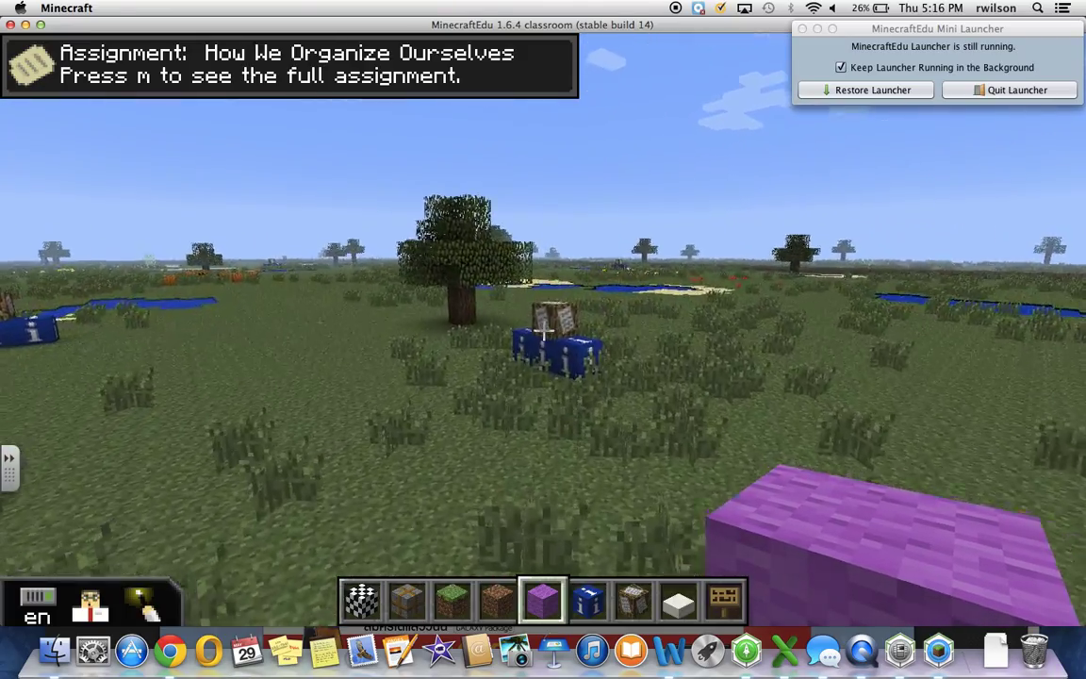
key(w)
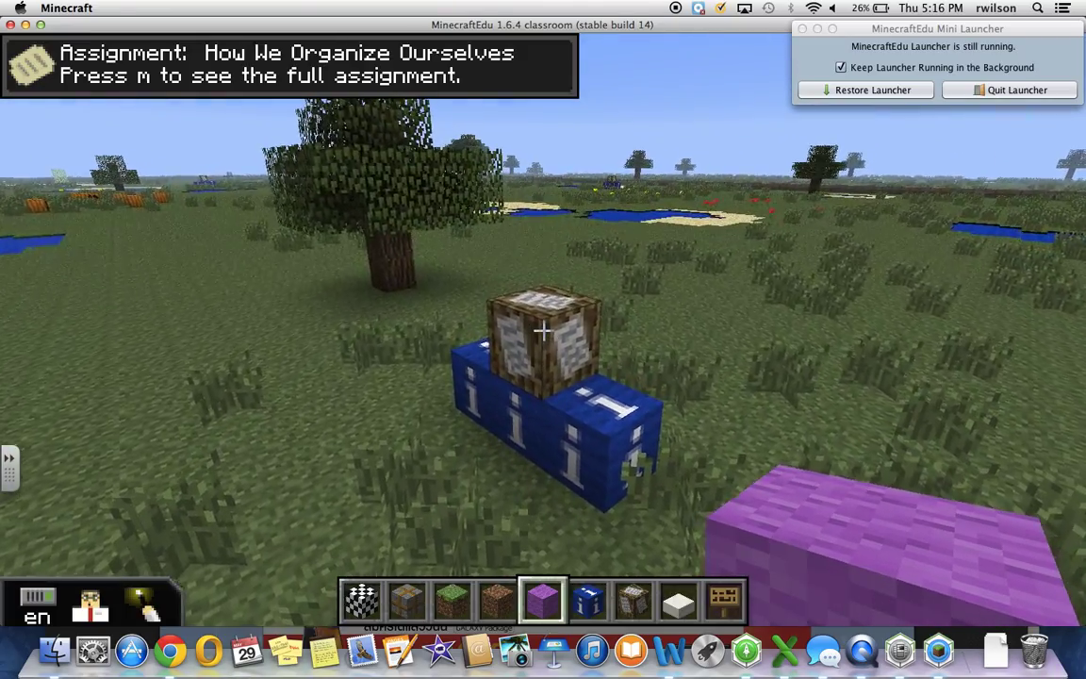
key(w)
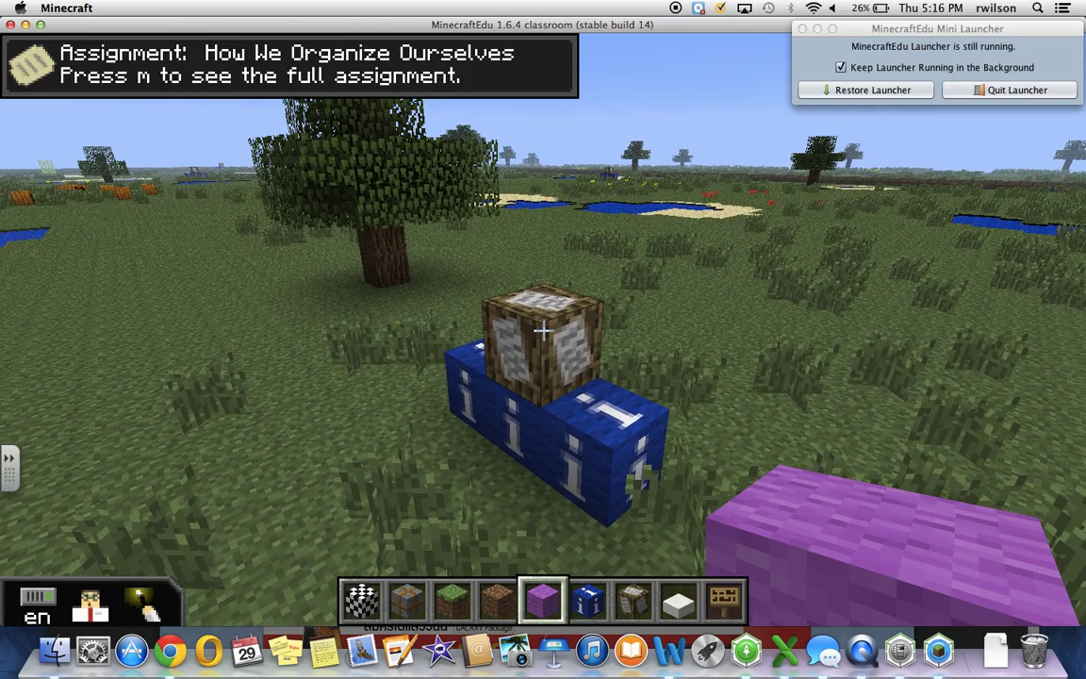
right_click(543, 327)
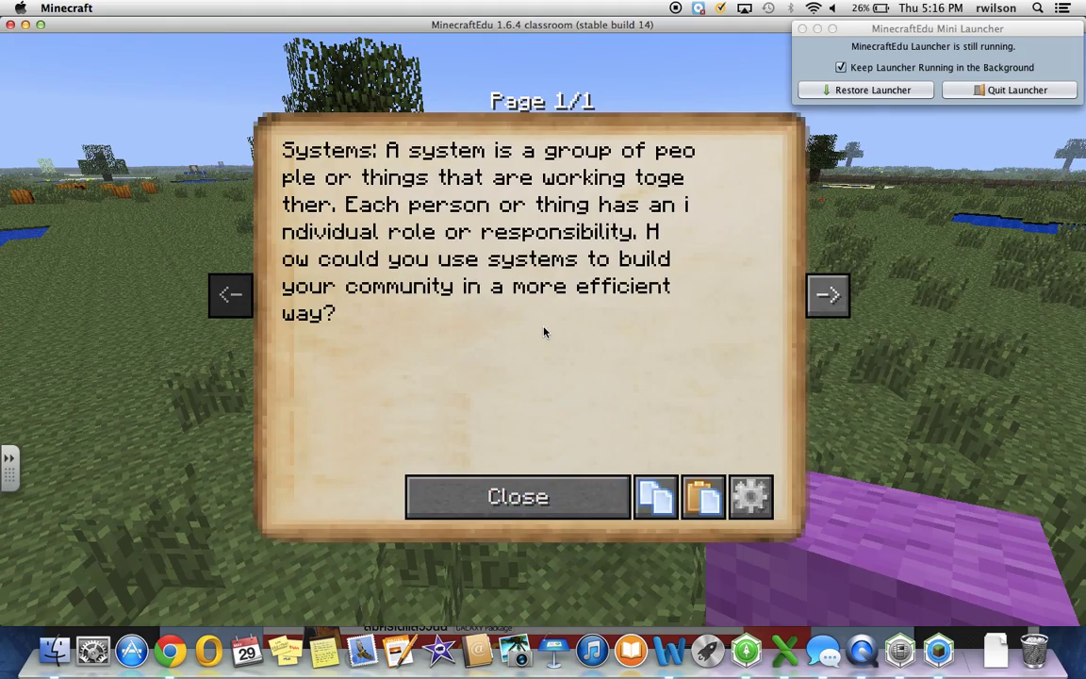
click(504, 505)
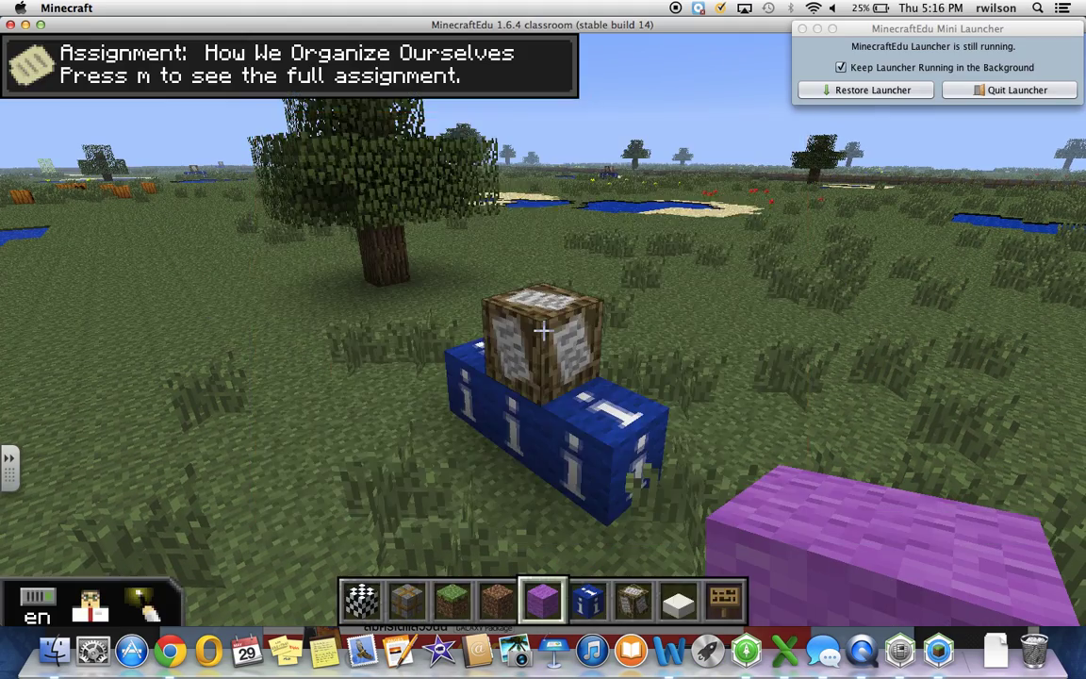
Return to the Migration information block, reread its community-building question and close it.
key(w)
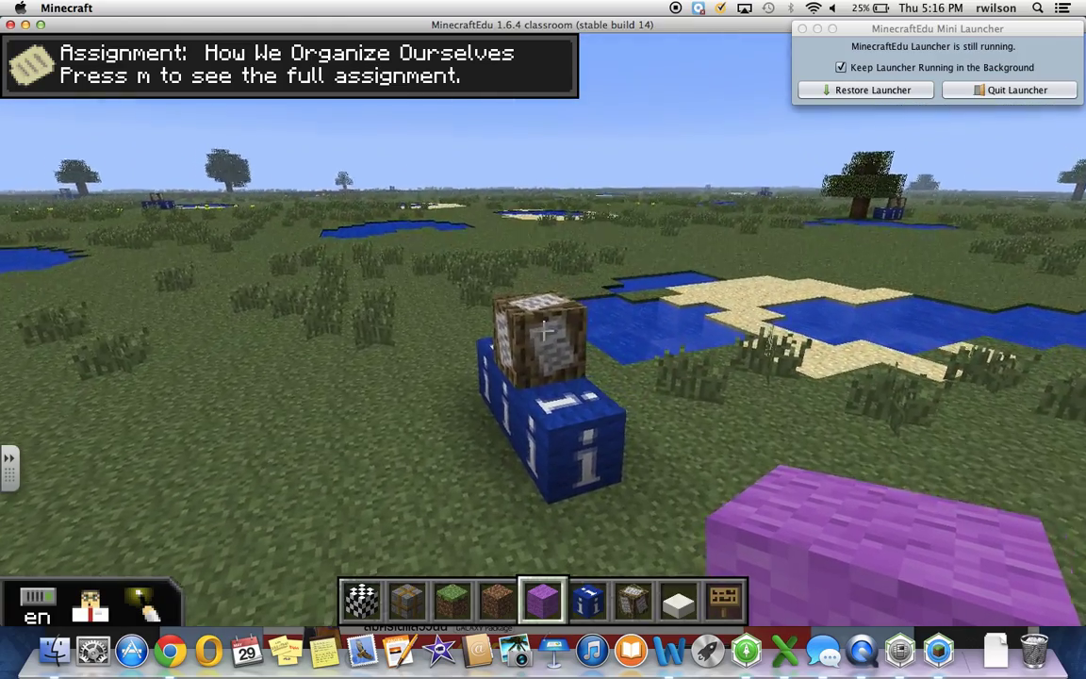
right_click(543, 327)
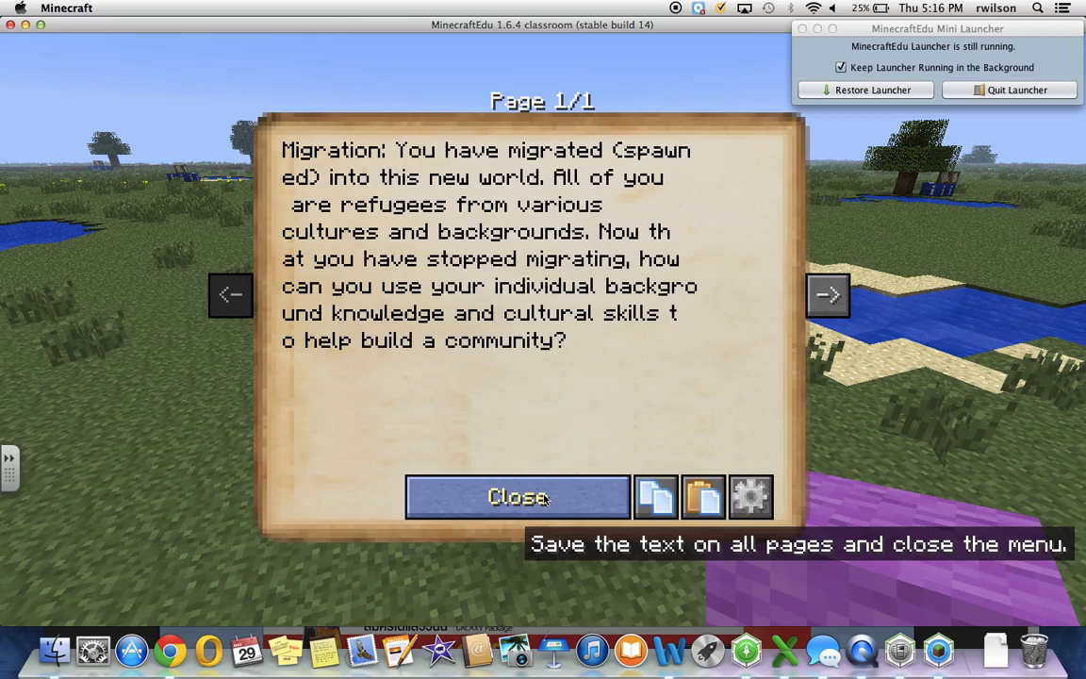
click(517, 497)
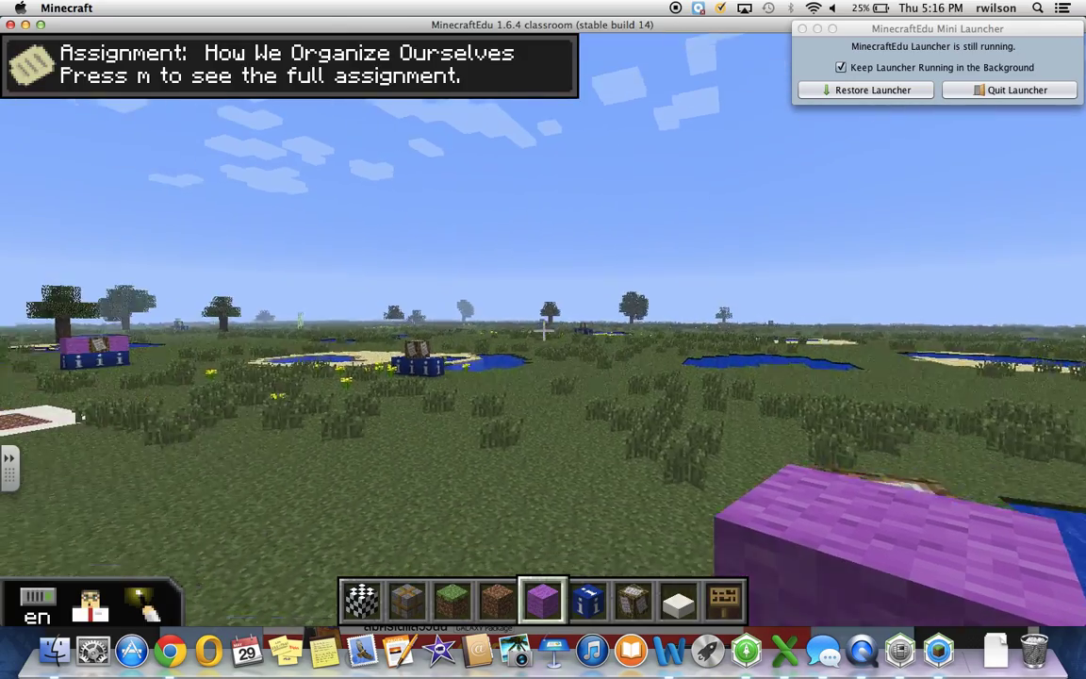
Fly up and along the border fence to examine the enclosed area and the information blocks beside it.
key(space)
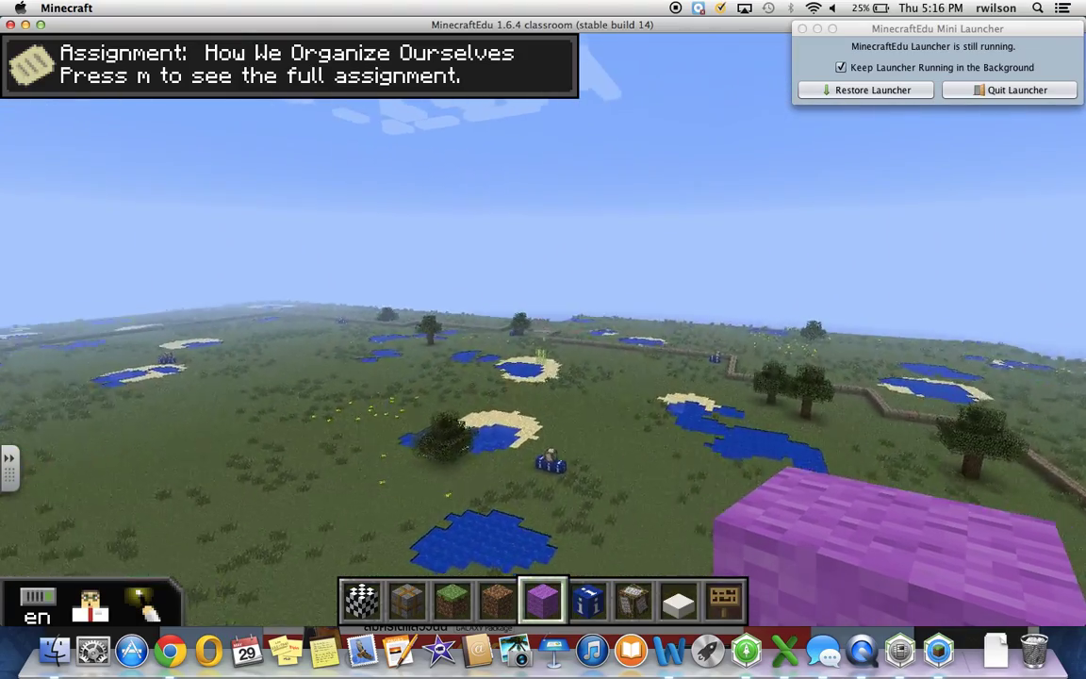
key(w)
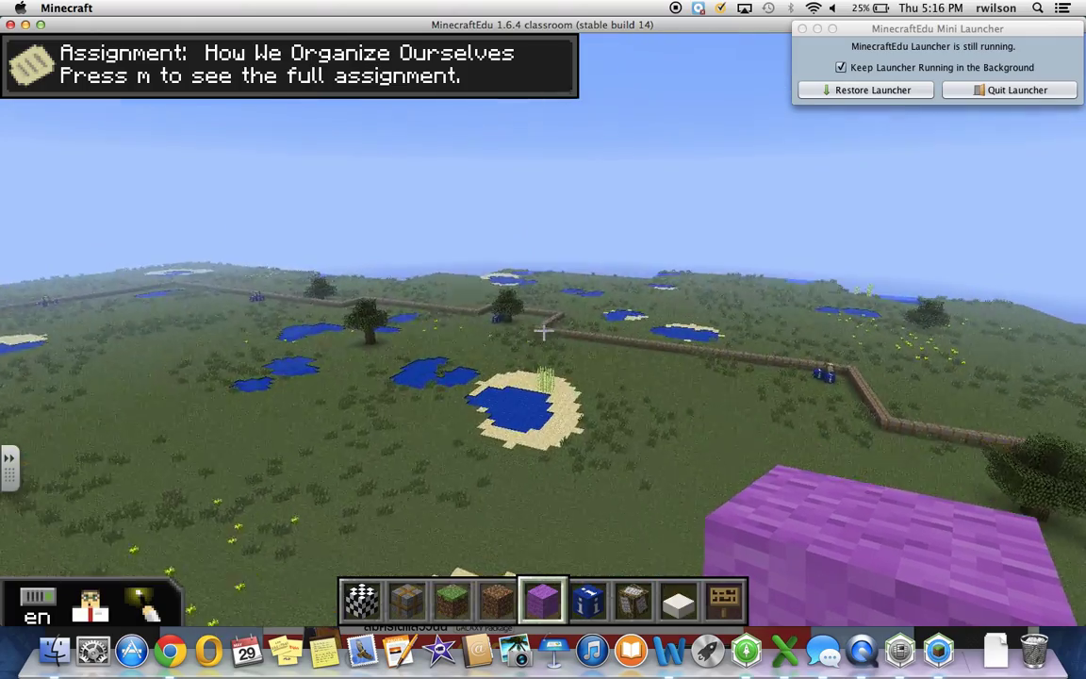
key(w)
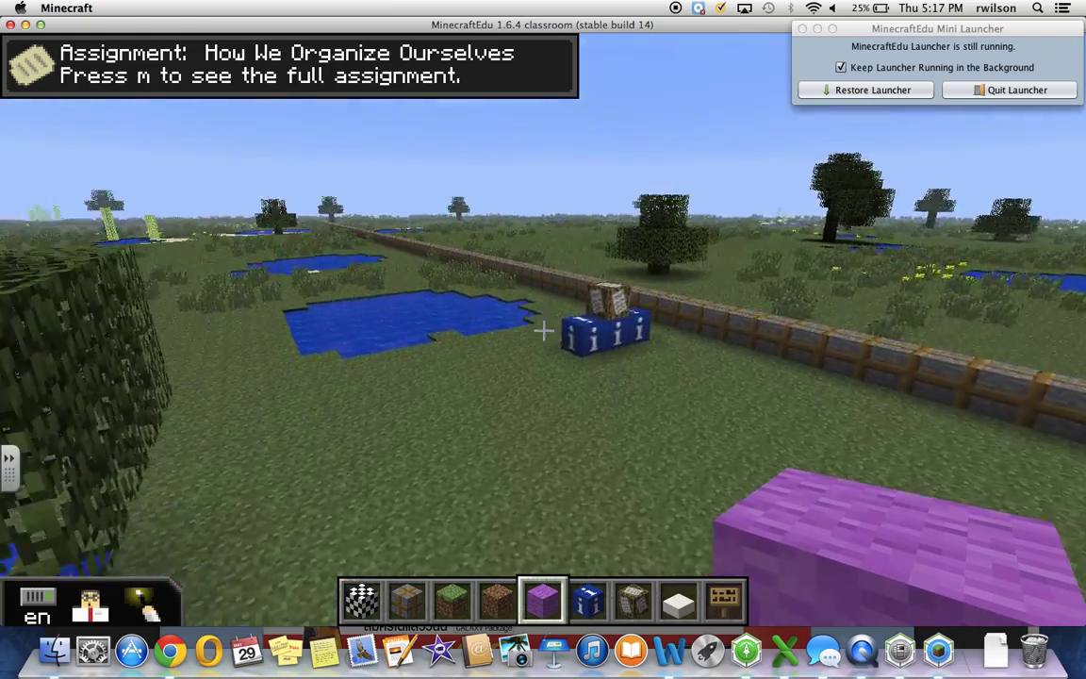
Pause the game and minimise its window to examine the map name and map-saving option in the server window.
key(Escape)
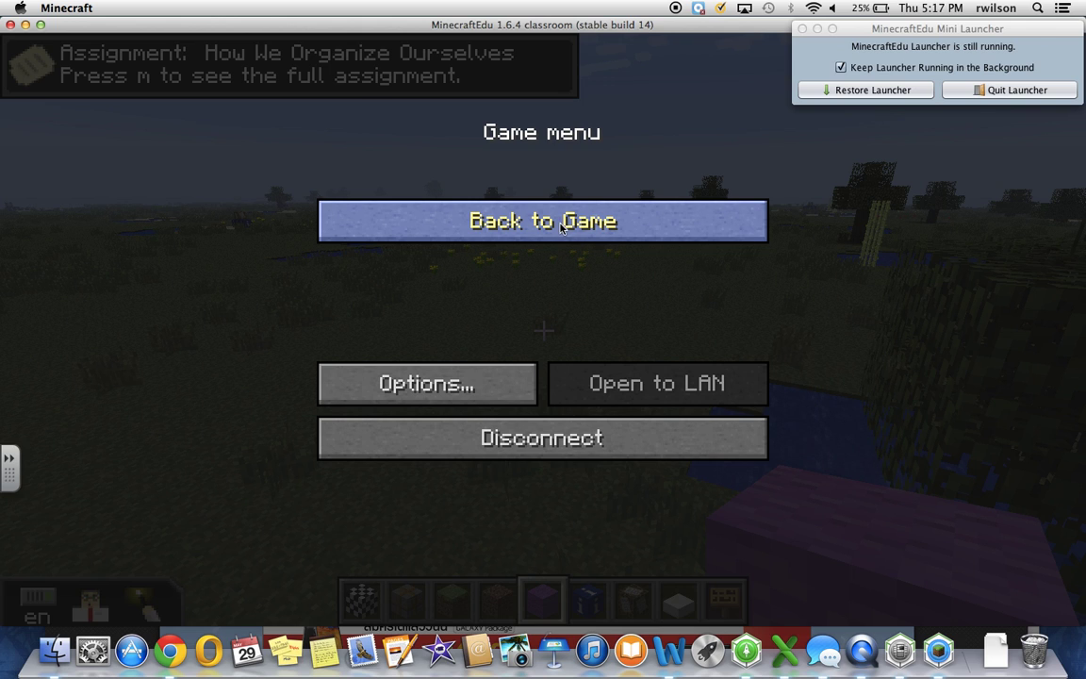
click(25, 24)
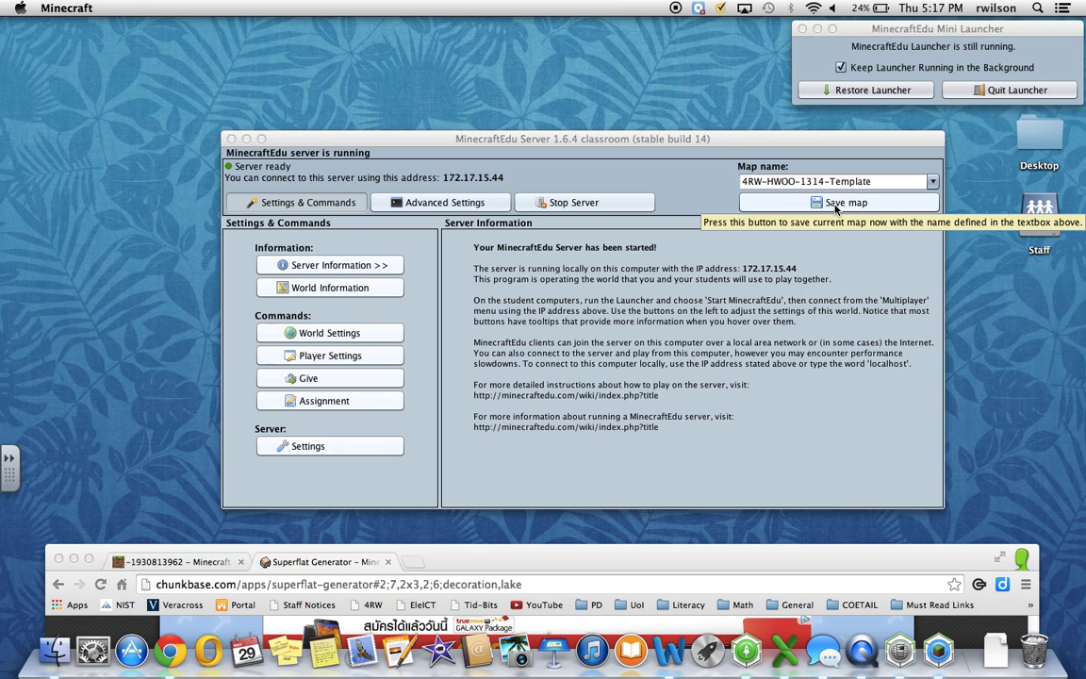
click(863, 195)
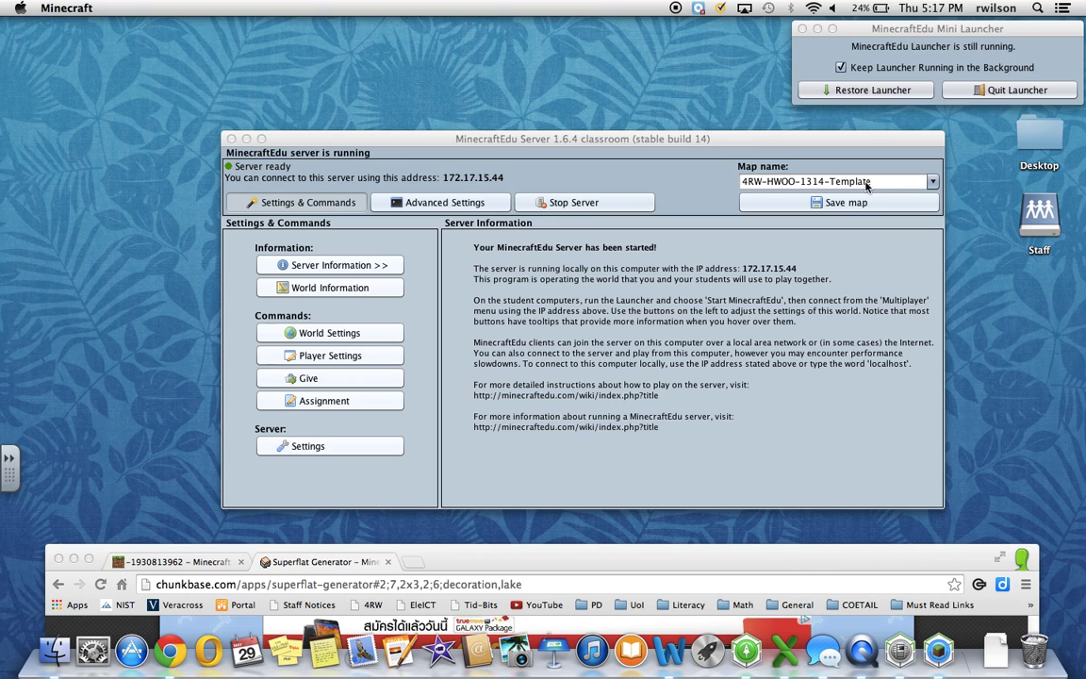
Leave the template world and shut down both the game client and its server.
click(938, 646)
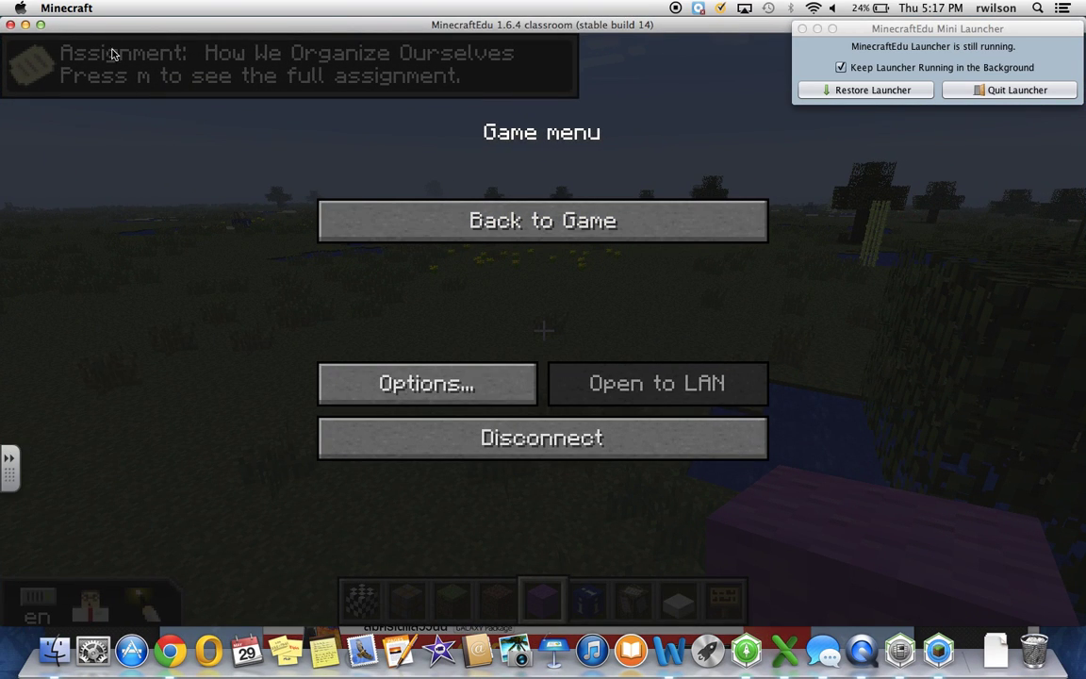
click(551, 449)
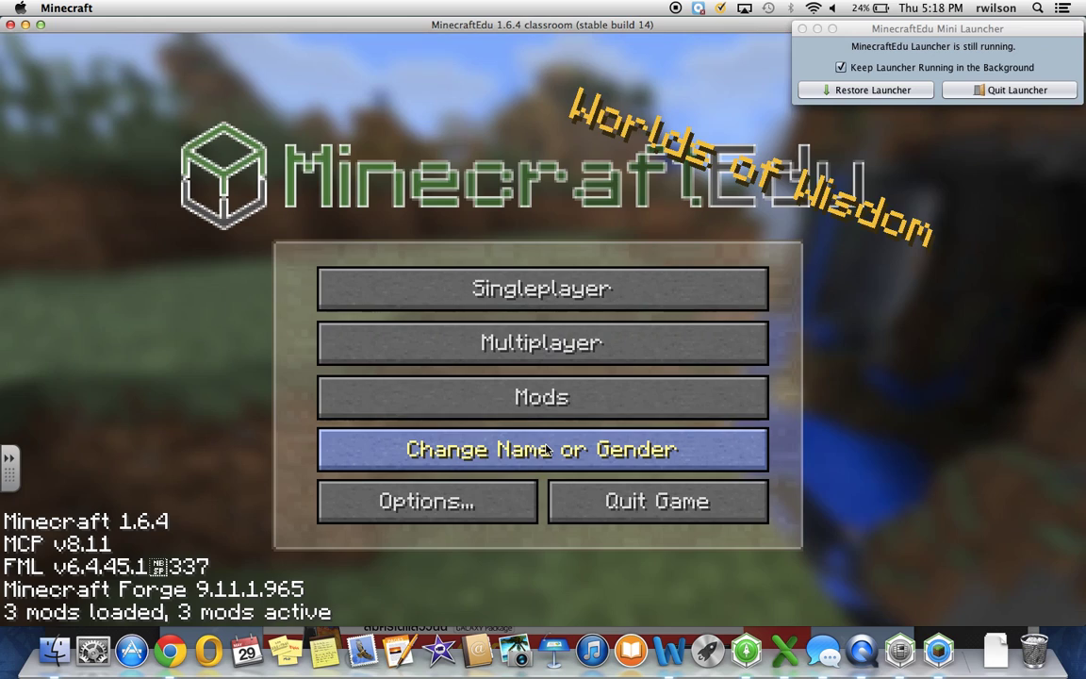
click(560, 496)
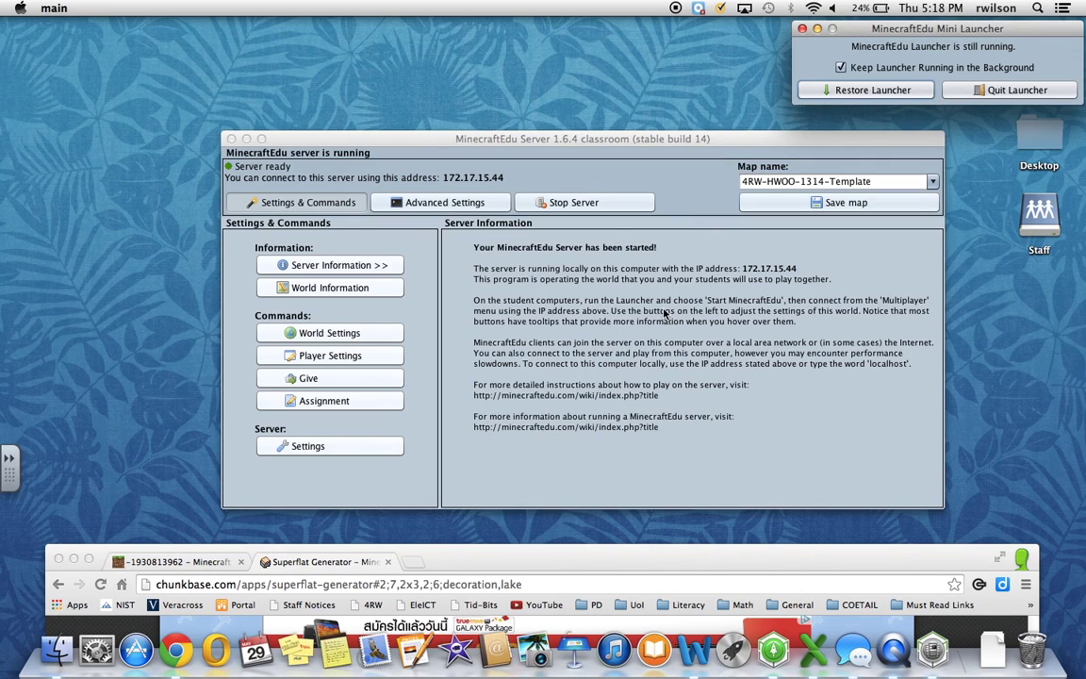
click(624, 206)
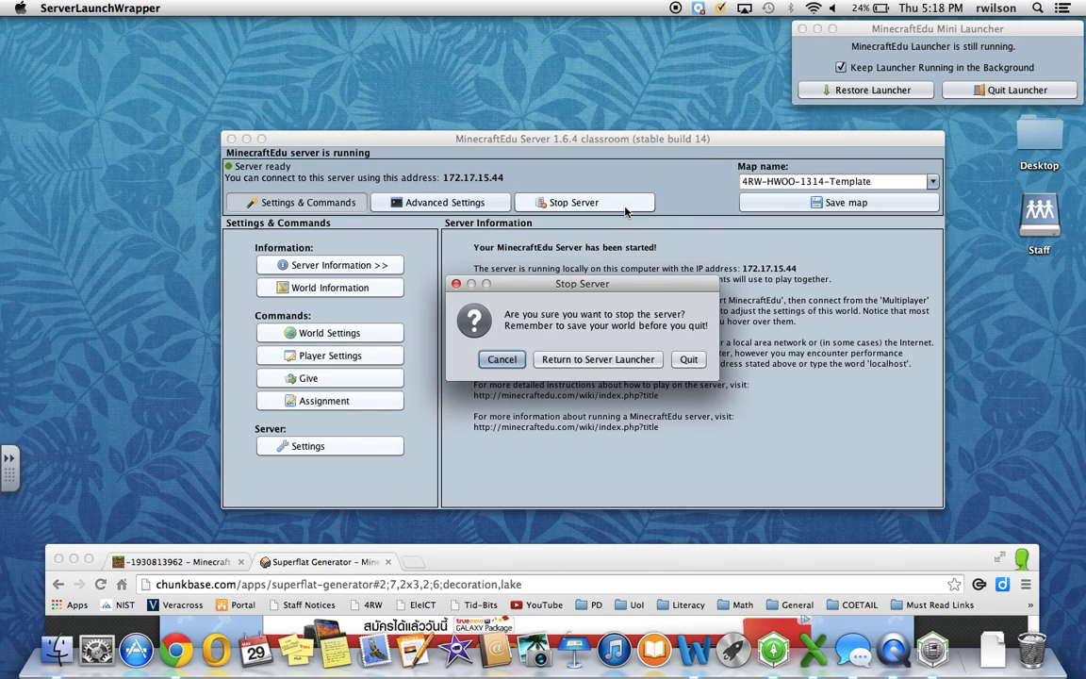
click(683, 360)
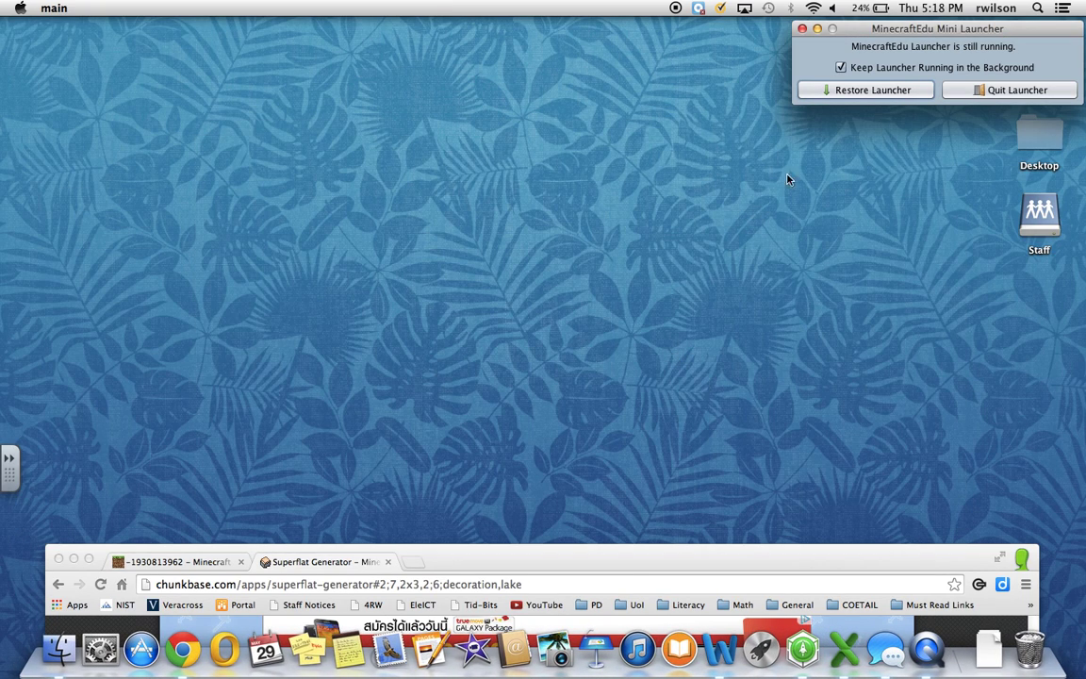
Open the MinecraftEdu Server Launcher and start the server with the saved world 4RW-HWOO-1314-Day4.
click(847, 91)
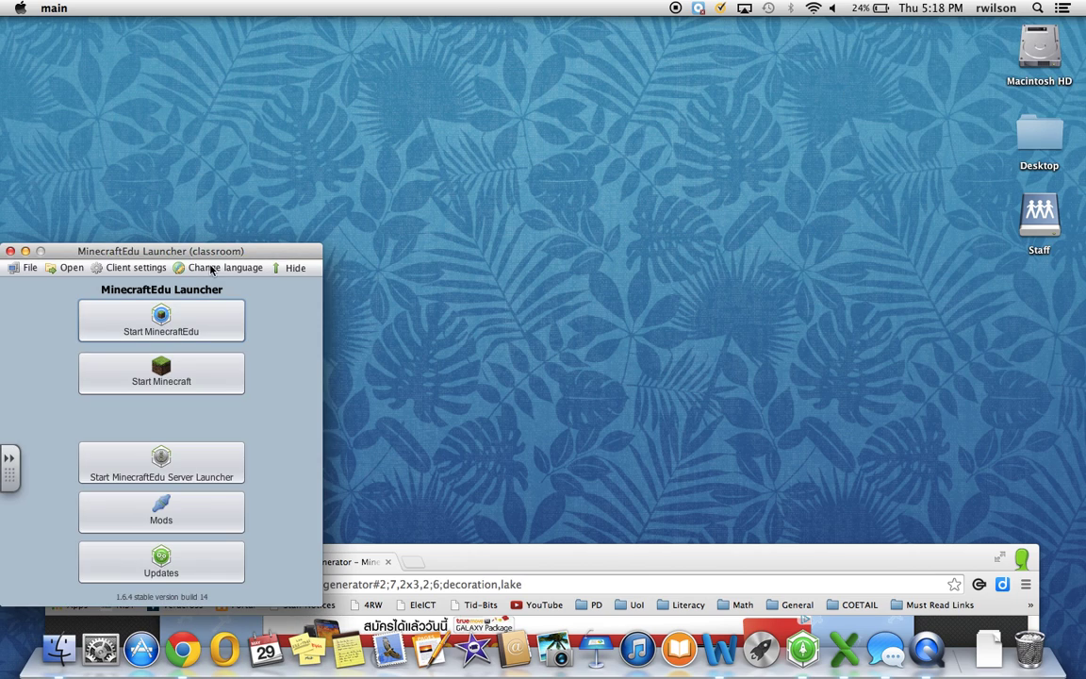
click(212, 462)
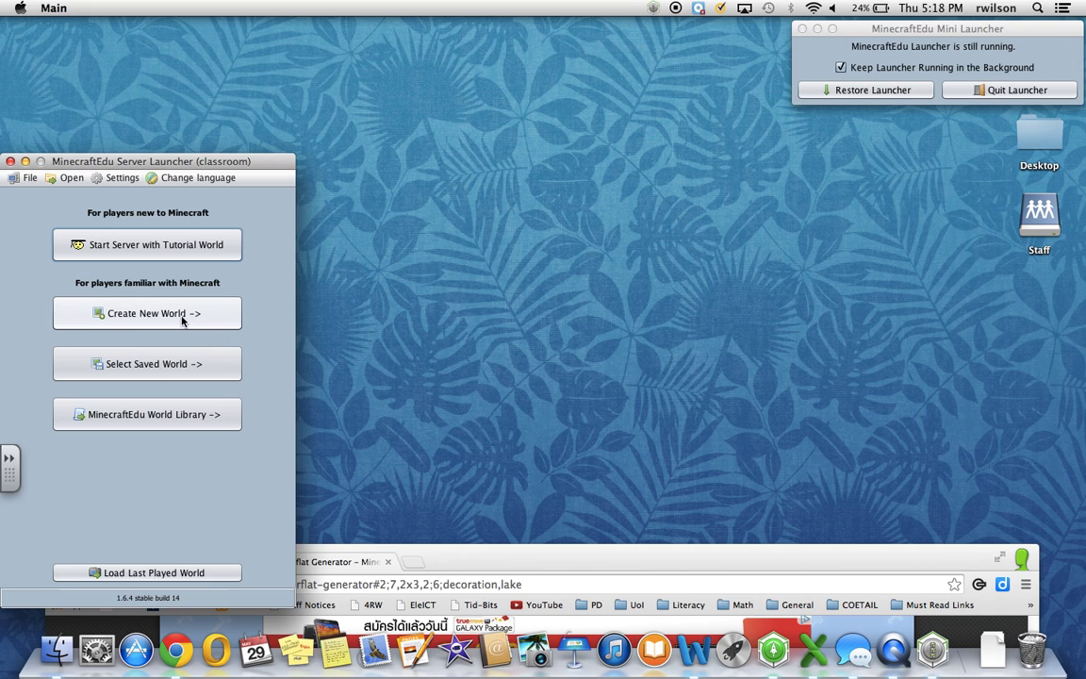
click(216, 364)
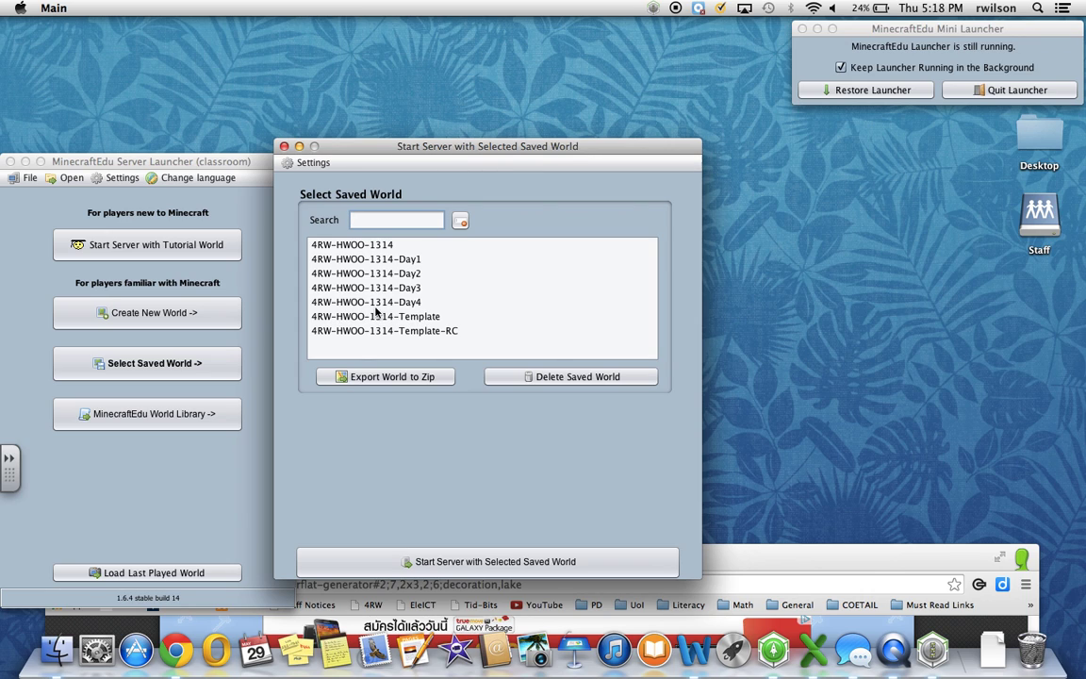
click(376, 304)
click(465, 562)
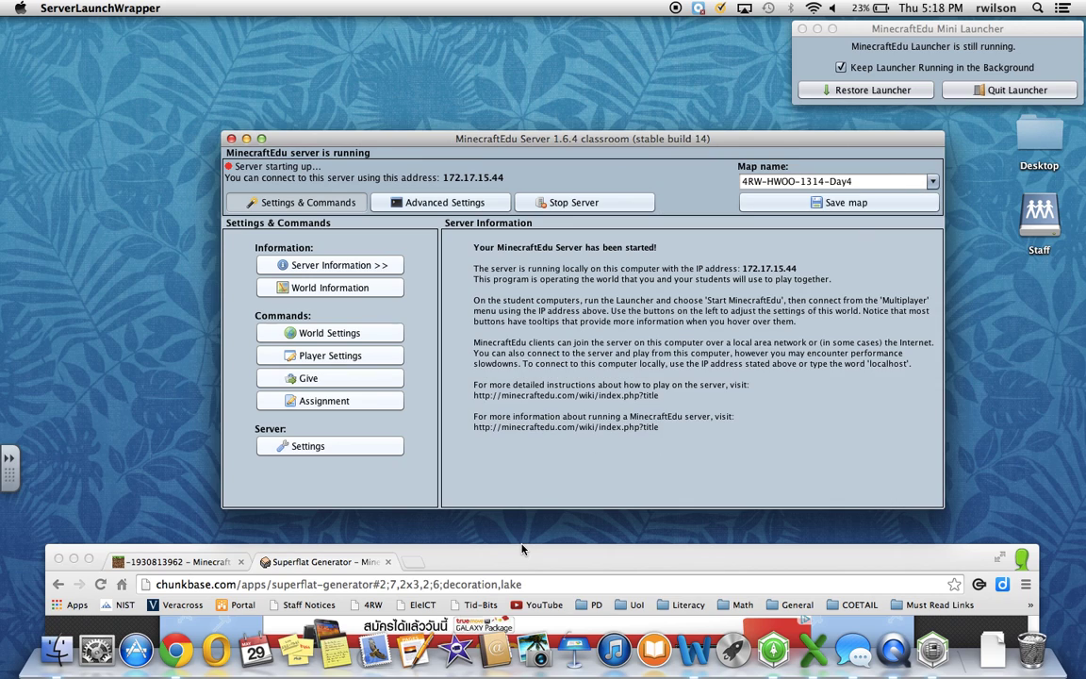
Start the MinecraftEdu game client from the launcher and minimise the browser window.
click(860, 90)
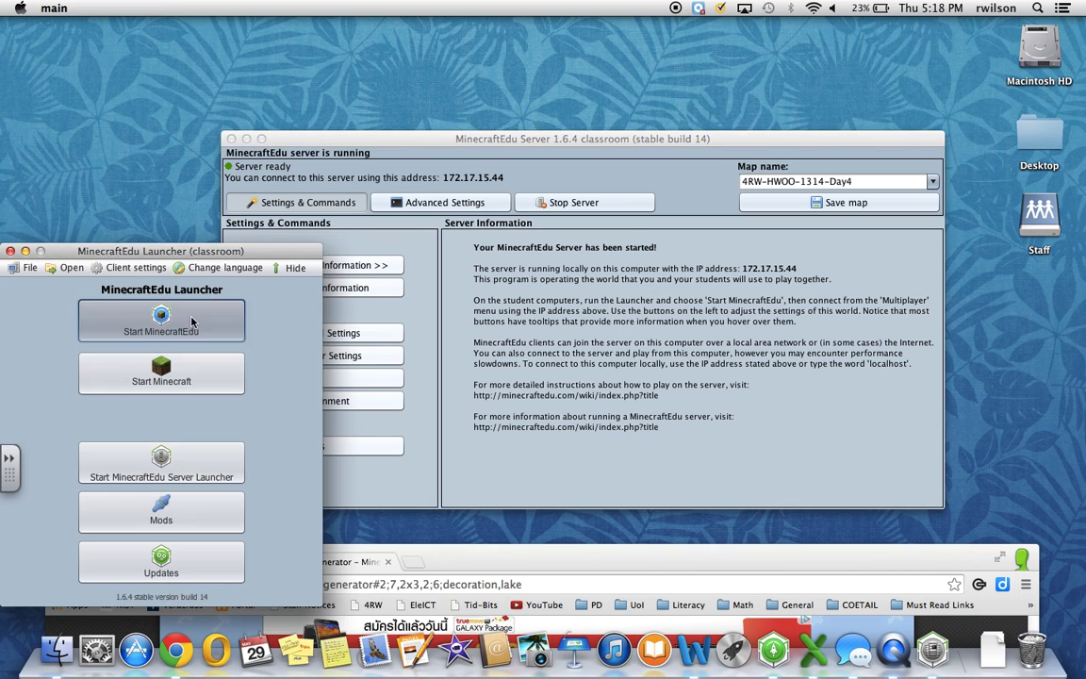
click(162, 320)
click(443, 561)
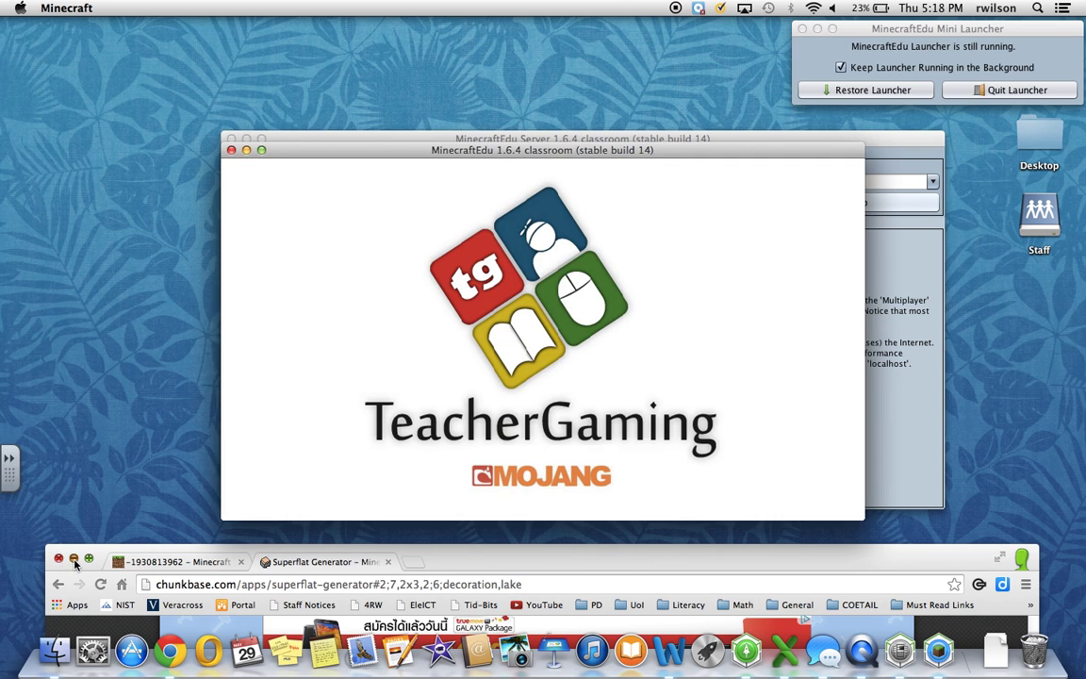
click(74, 560)
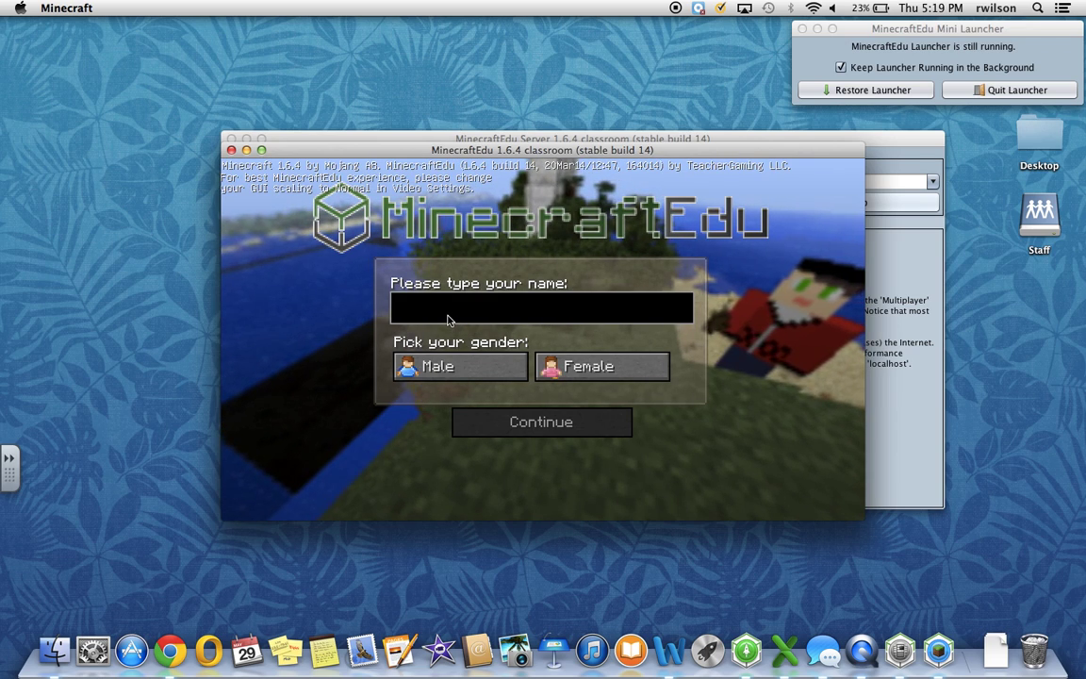
Enter the teacher's player name, choose the Male character and continue to the main menu.
text(MrReid)
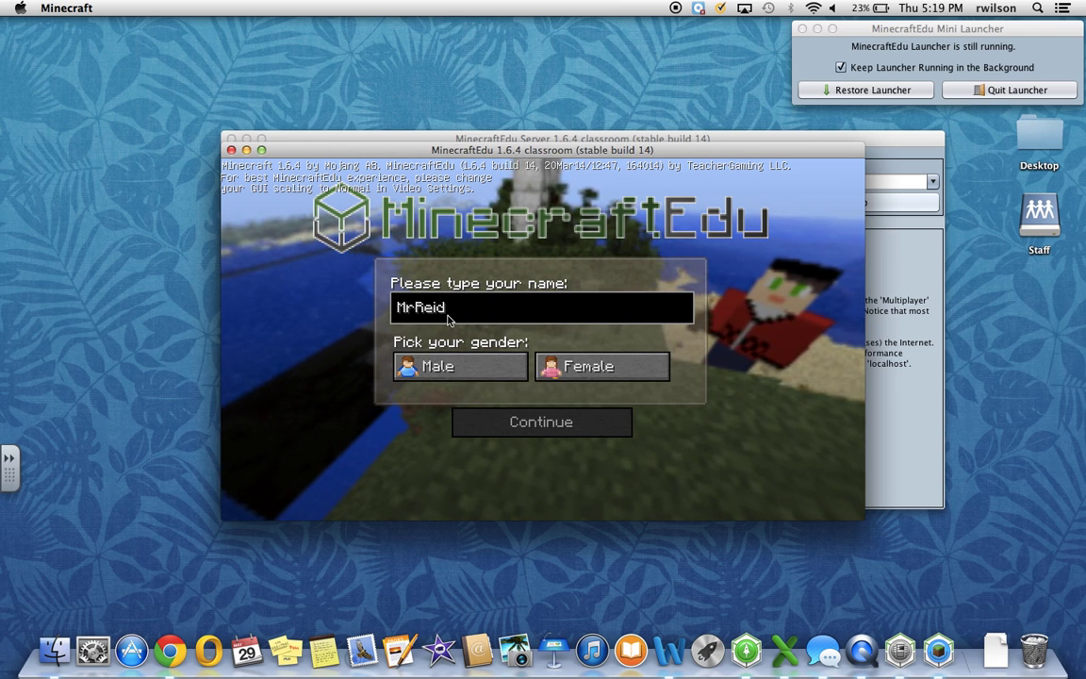
click(443, 367)
click(541, 421)
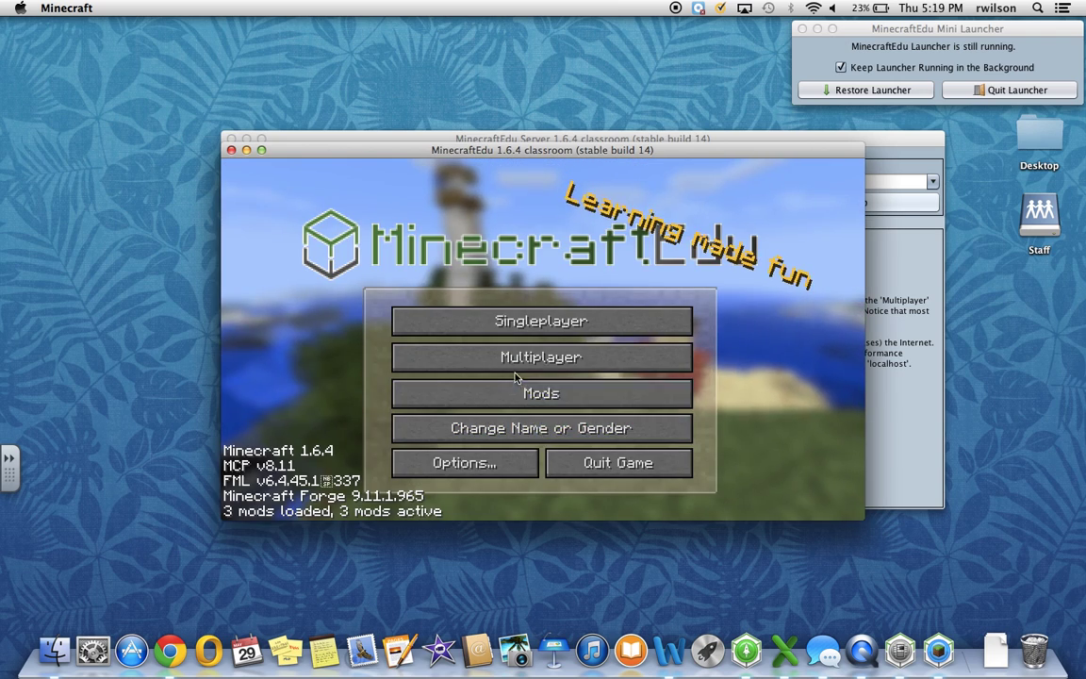
Join the multiplayer server and log in as a teacher with the teacher password.
click(515, 363)
click(538, 453)
click(533, 426)
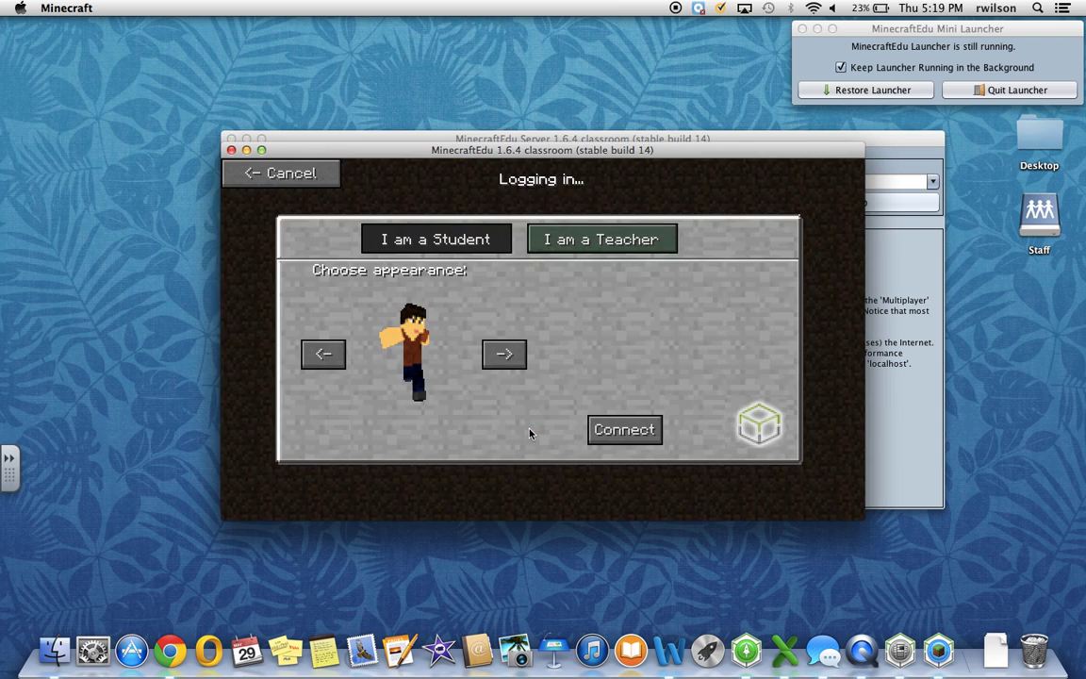
click(549, 241)
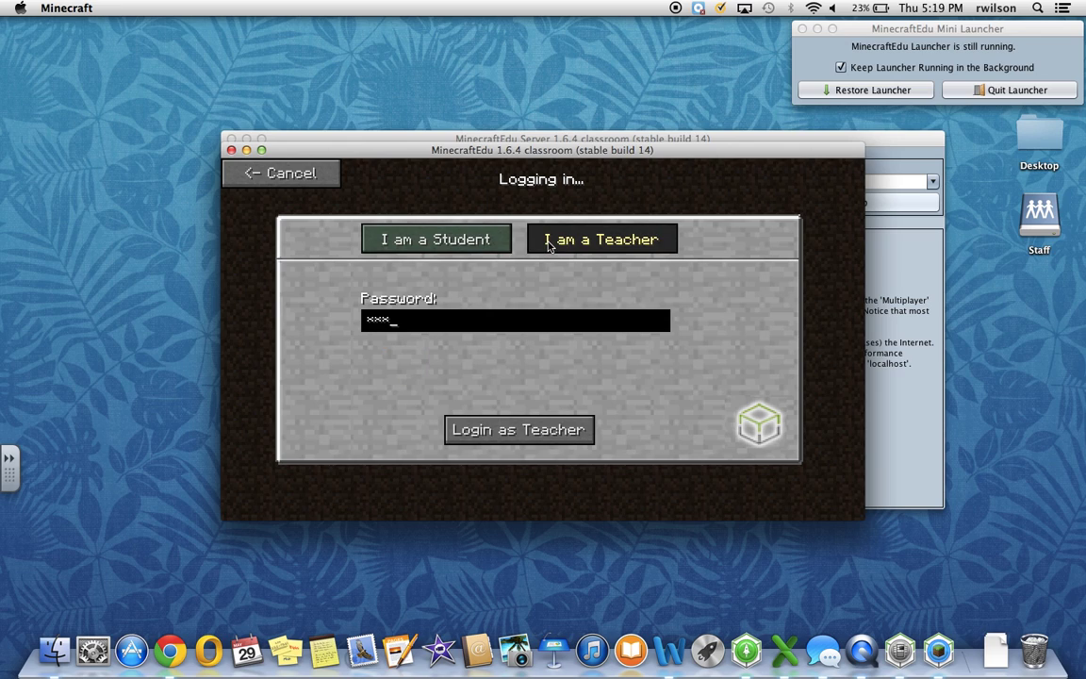
key(Return)
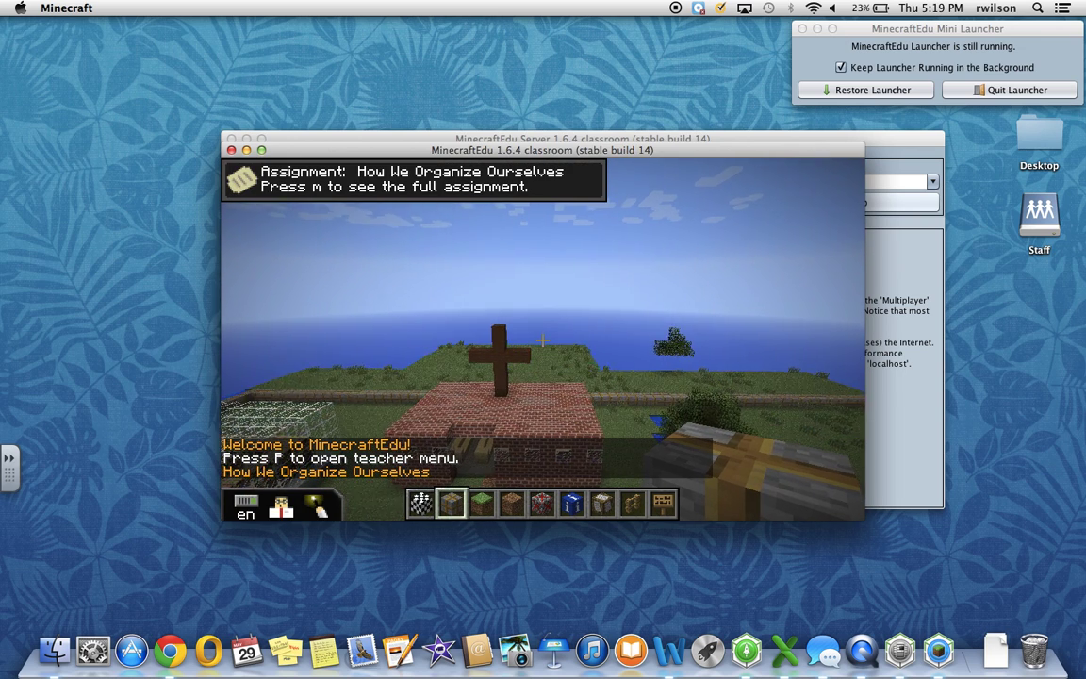
Pause the game, enlarge its window to fill the screen and resume playing.
key(Escape)
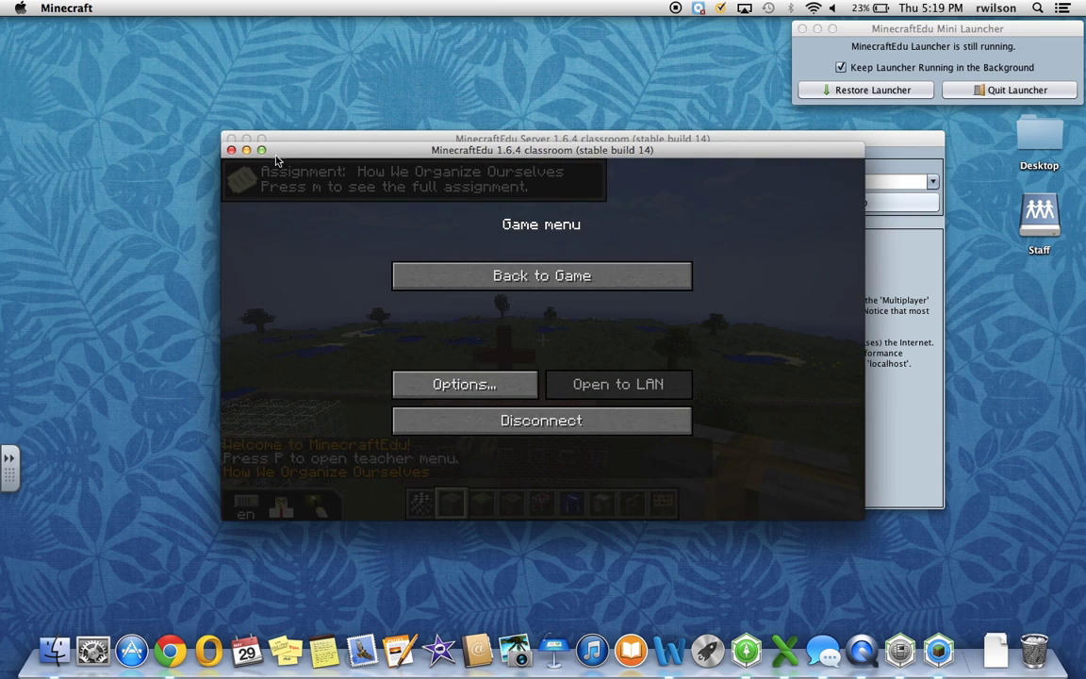
click(263, 151)
click(504, 234)
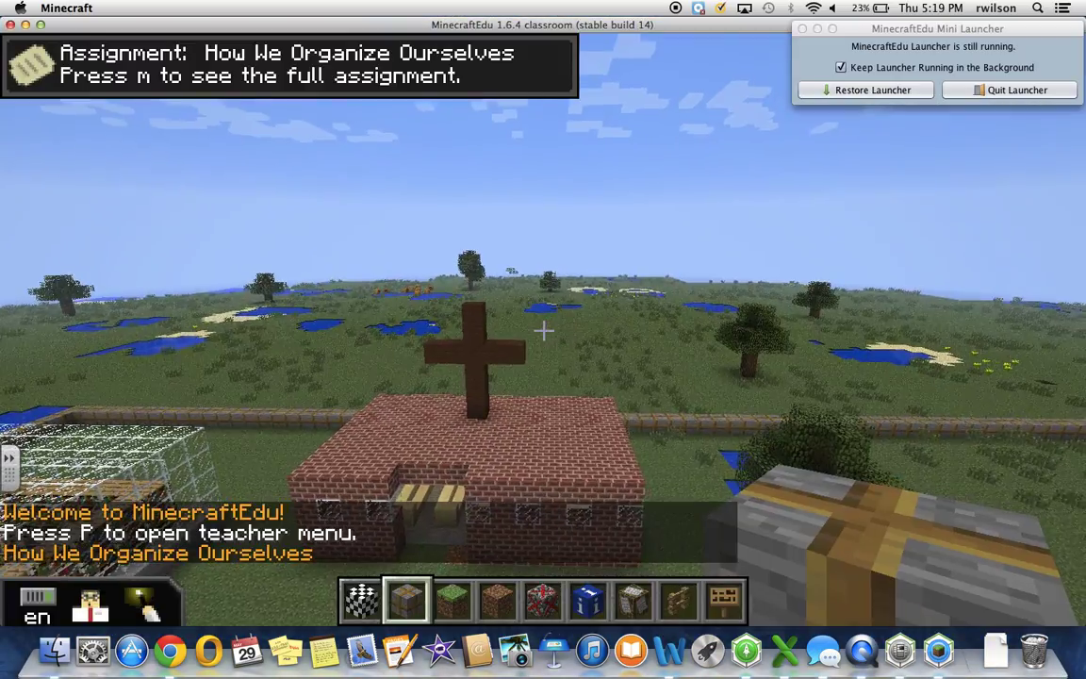
Fly over the brick church, the glass-covered building and the white block building, then on towards the blue-and-pink building, to examine them.
key(s)
key(space)
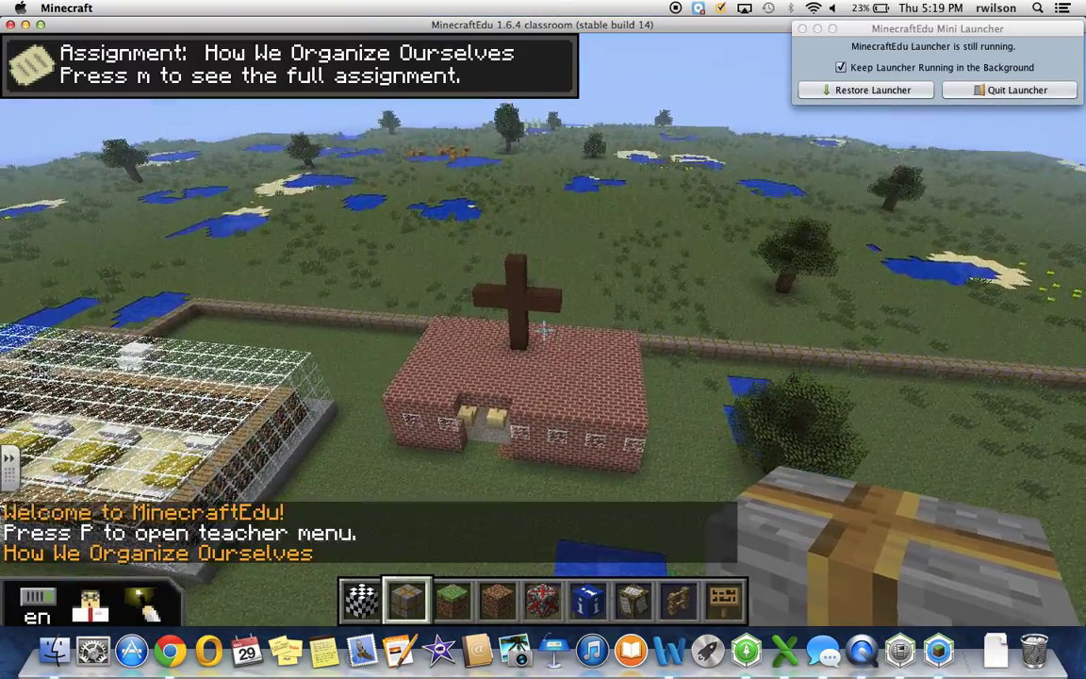
key(a)
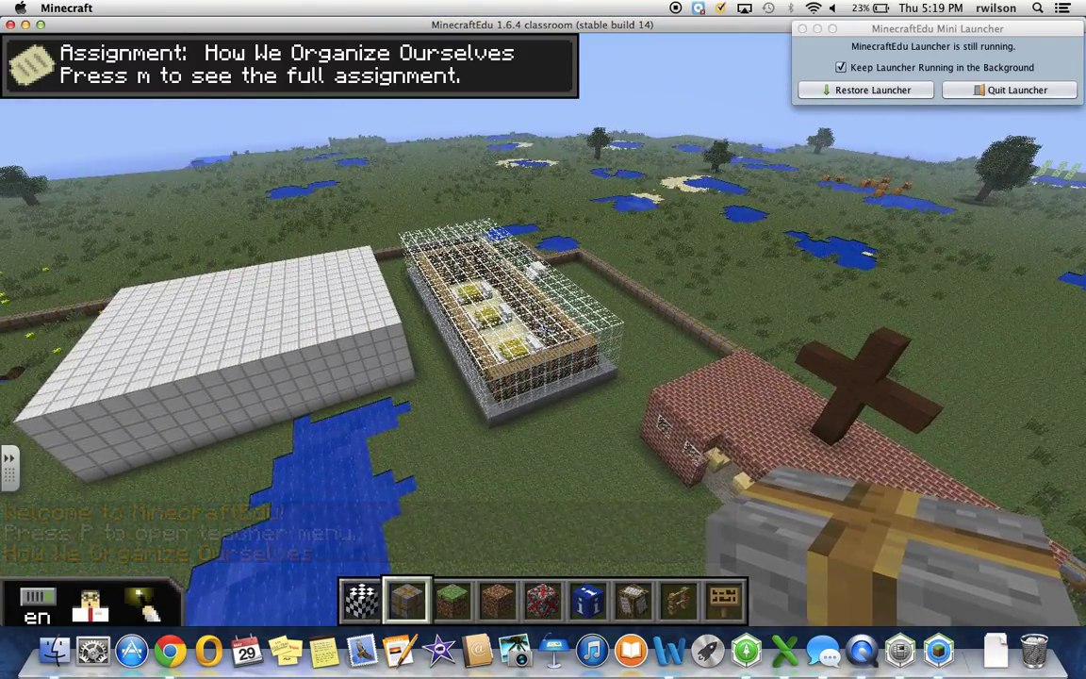
key(d)
key(s)
key(d)
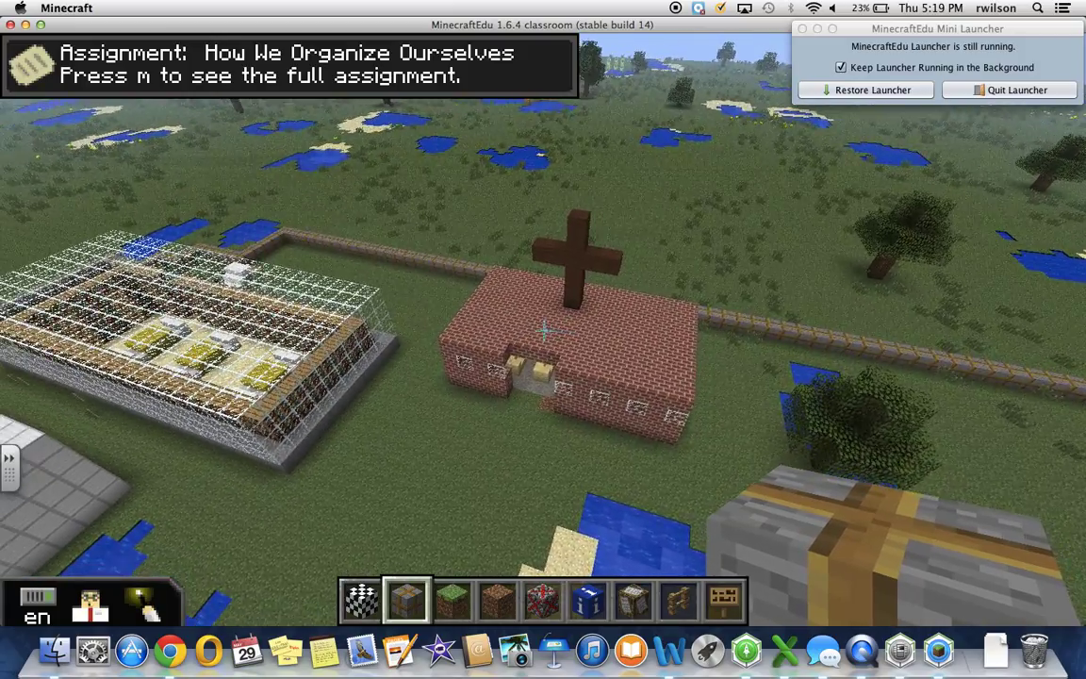
key(a)
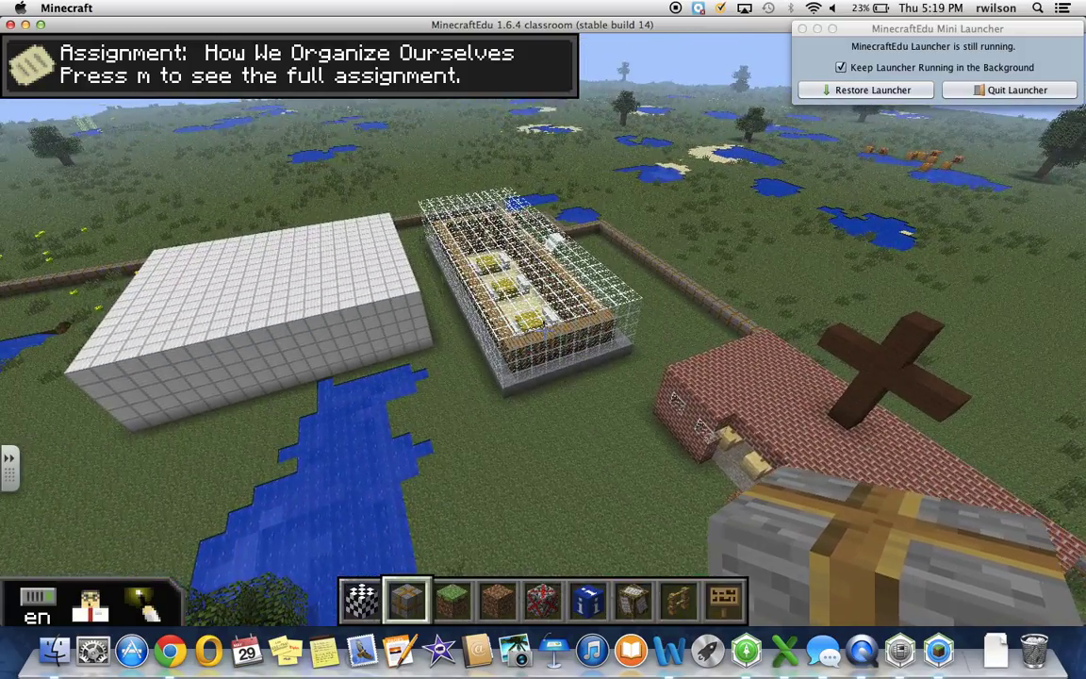
key(a)
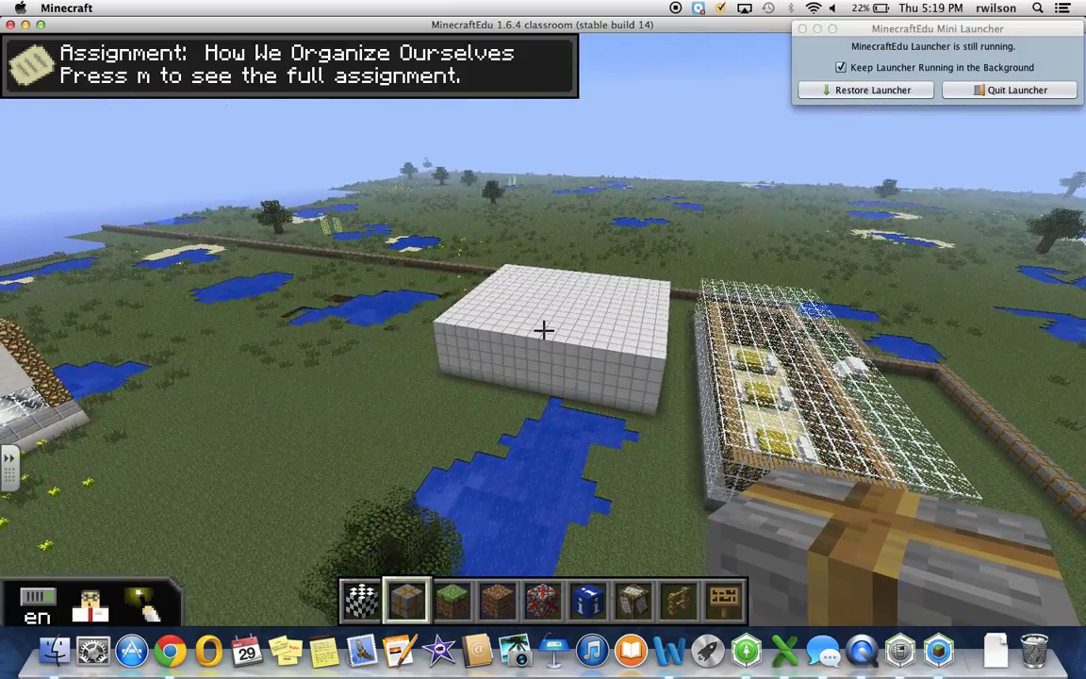
key(d)
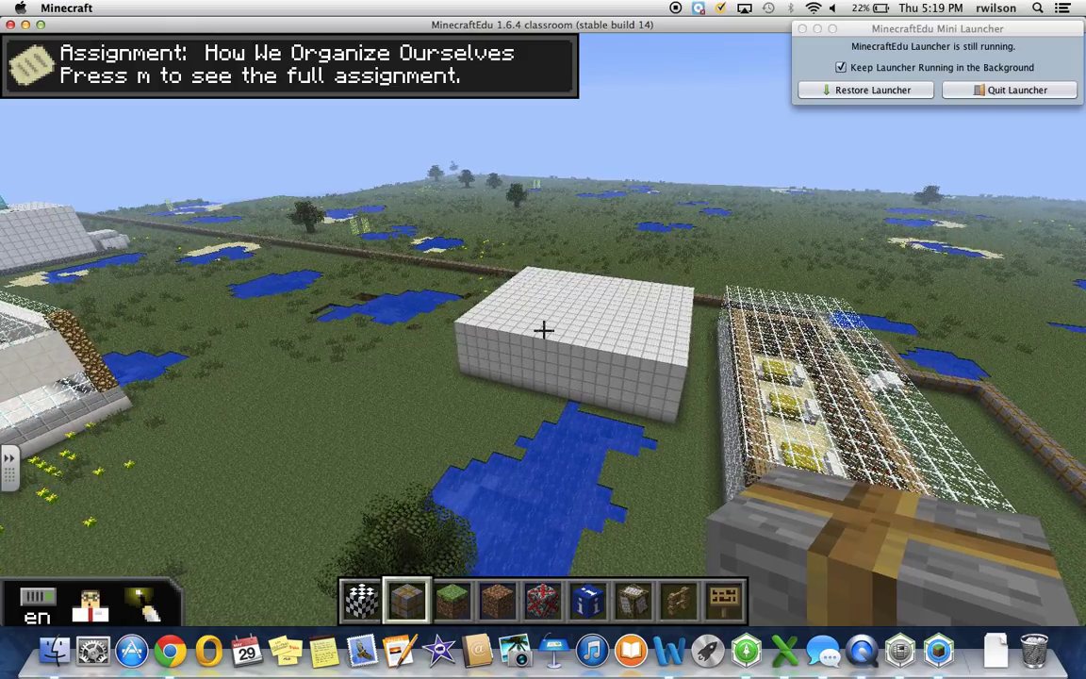
key(d)
key(a)
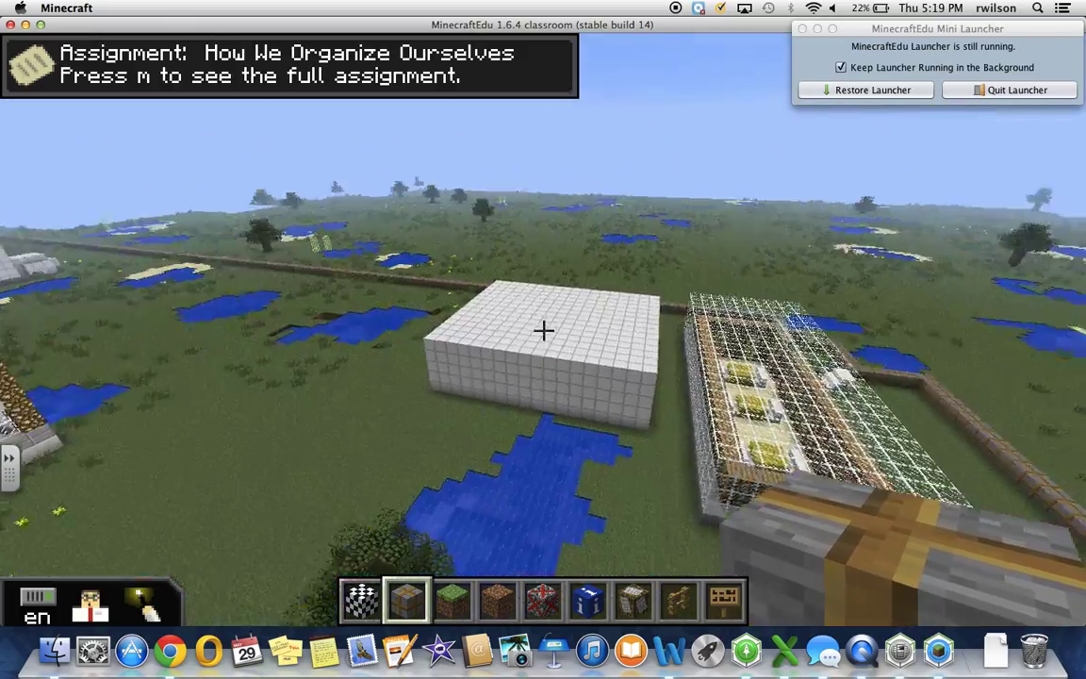
key(w)
mouse_move(543, 330)
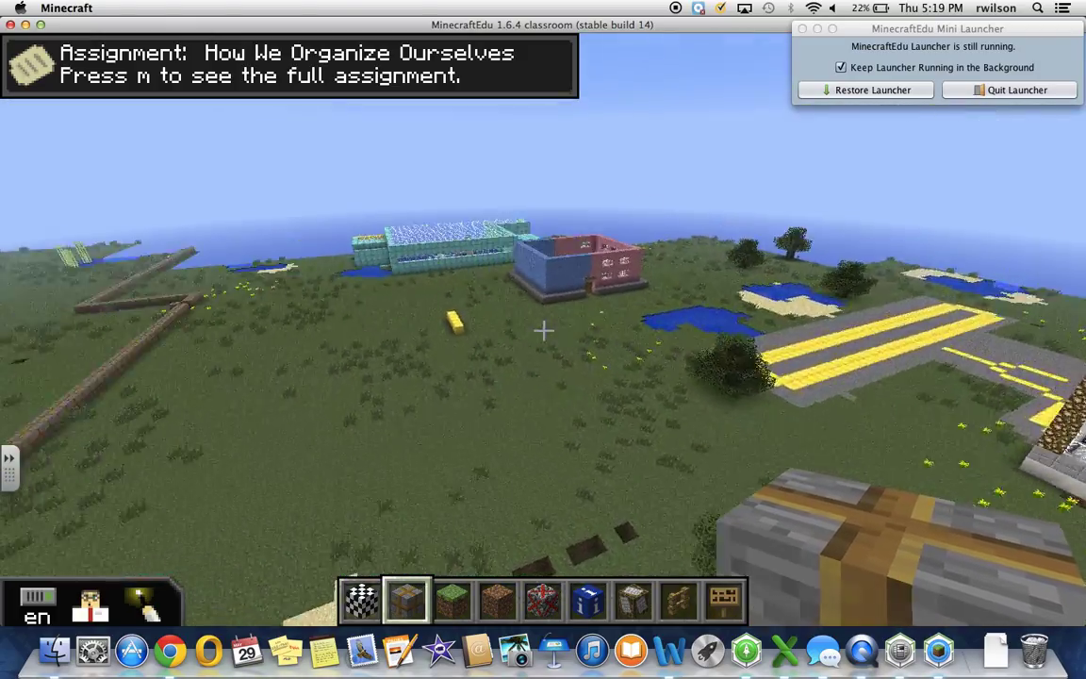
key(w)
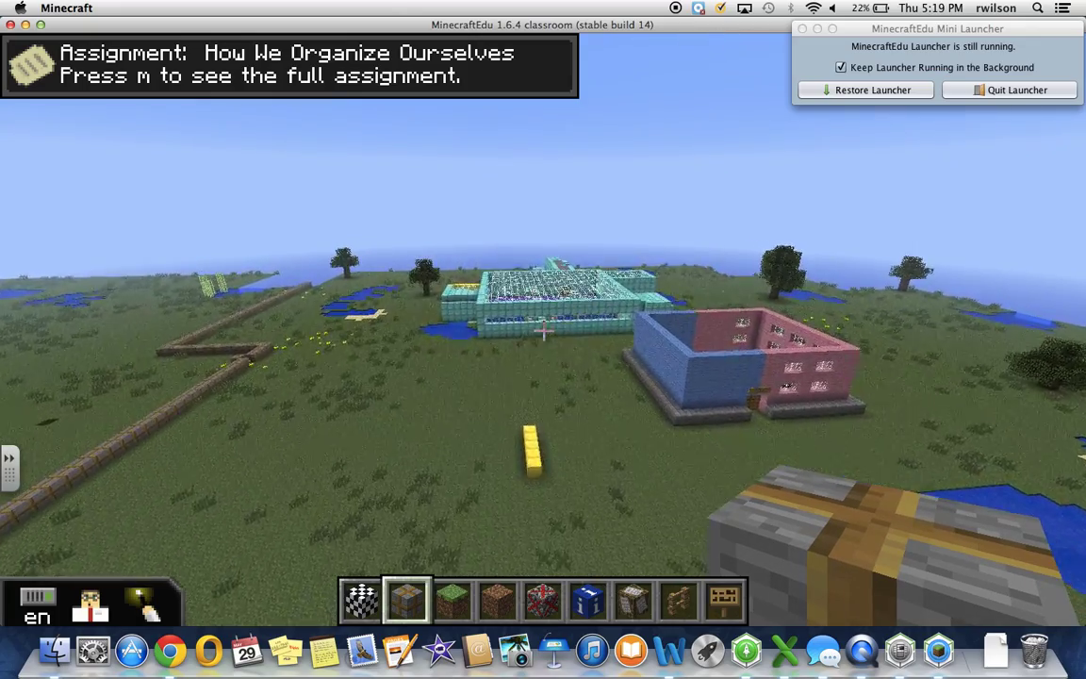
Set the movement speed to +38% in the teacher's personal settings and return to the world.
key(Escape)
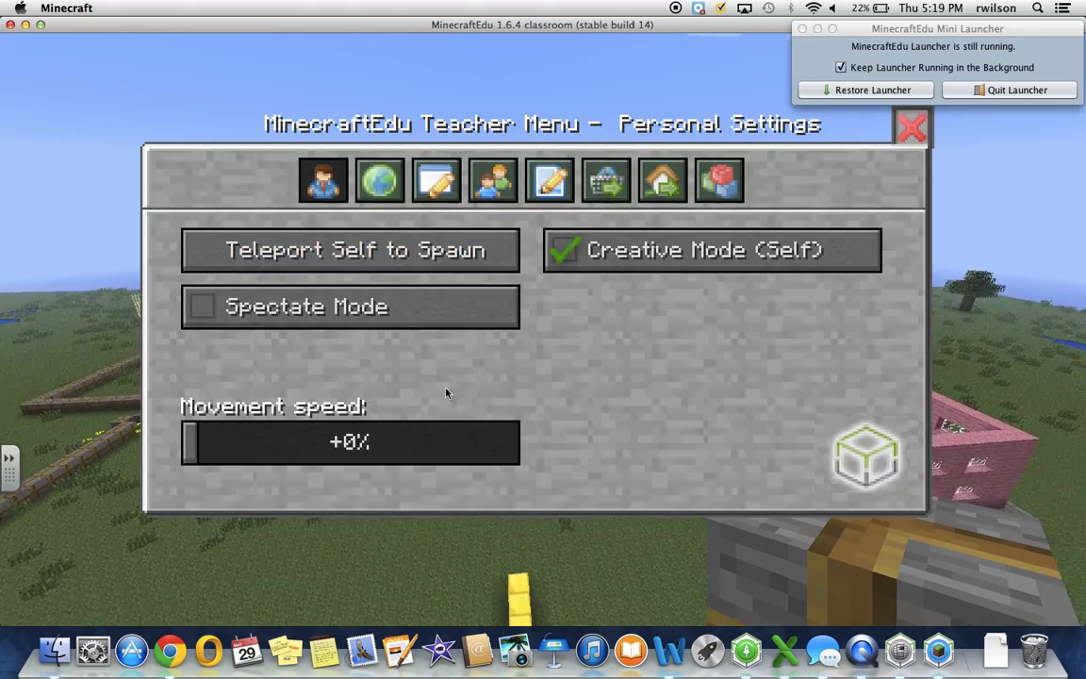
click(317, 440)
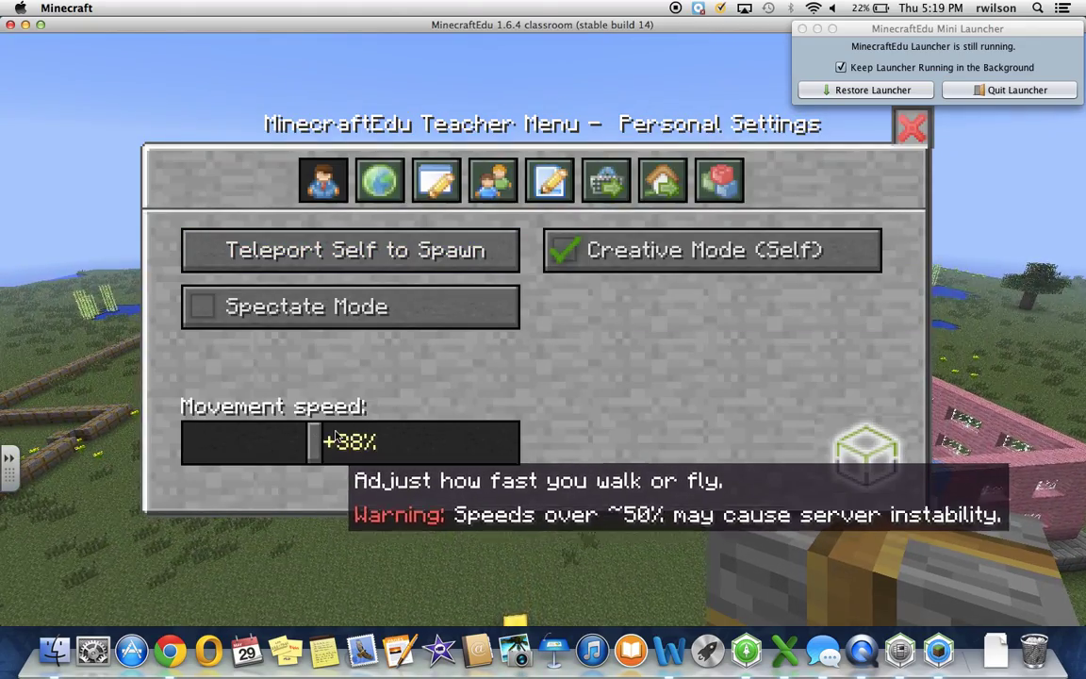
click(915, 130)
Fly past the turquoise glass-roofed building, the blue-and-pink building, the yellow-marked runway and the white buildings to examine them.
key(w)
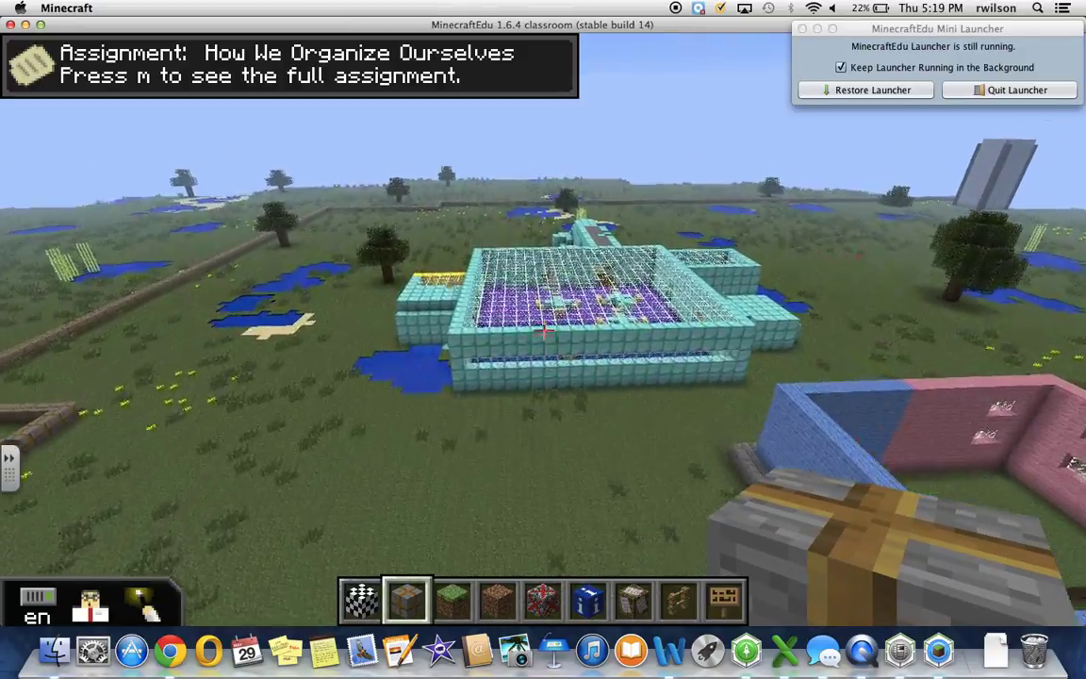
key(w)
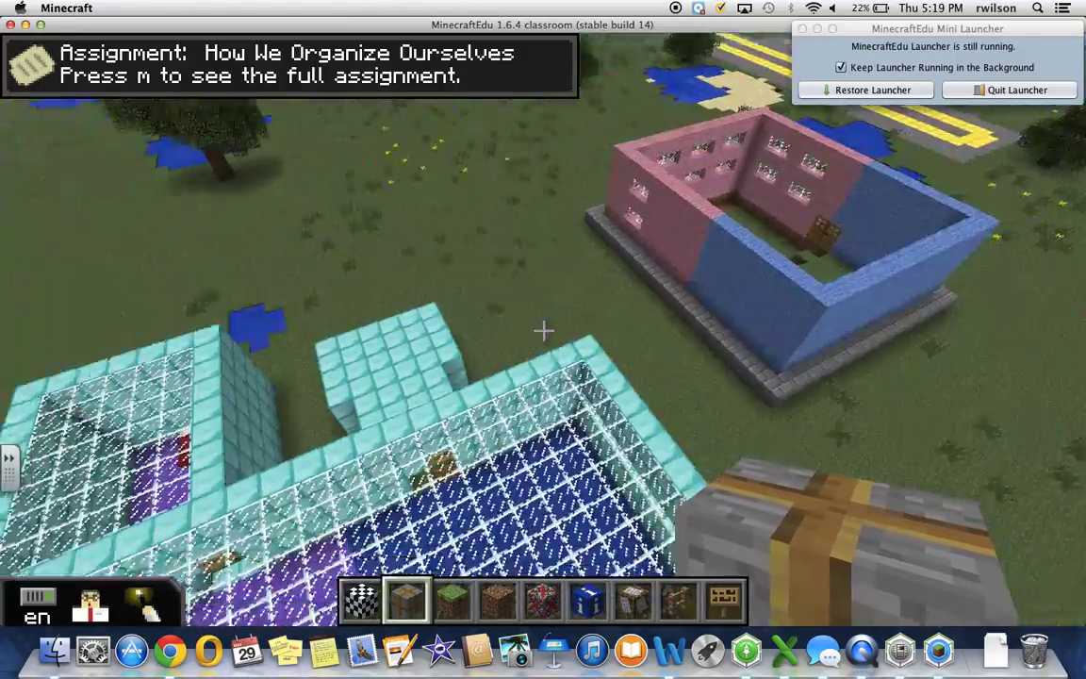
key(s)
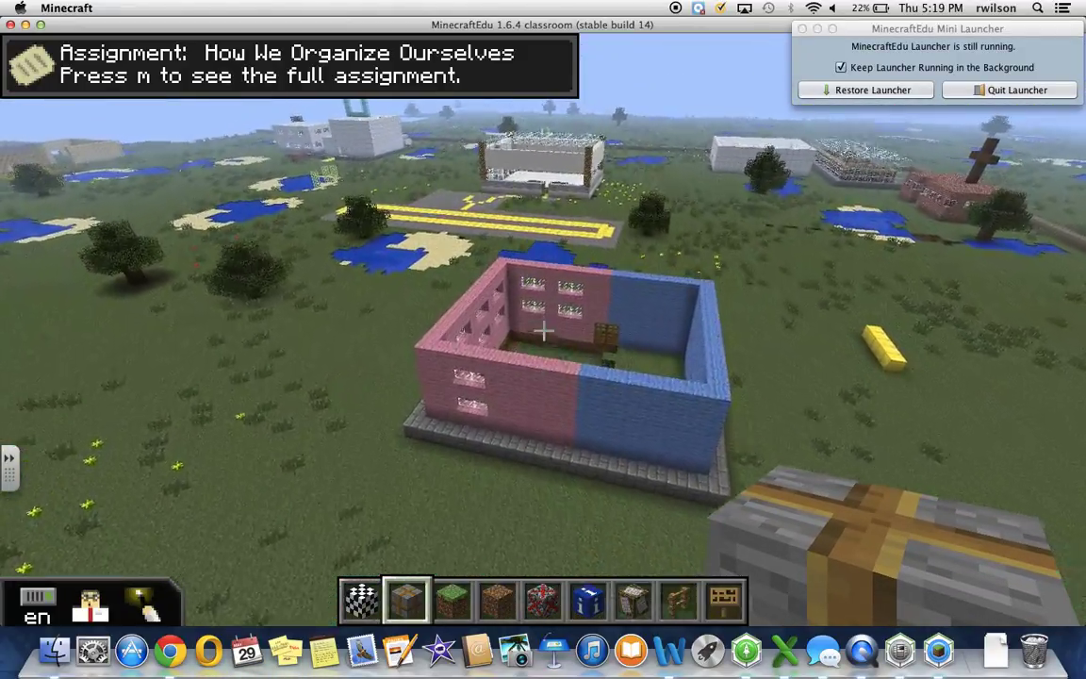
key(w)
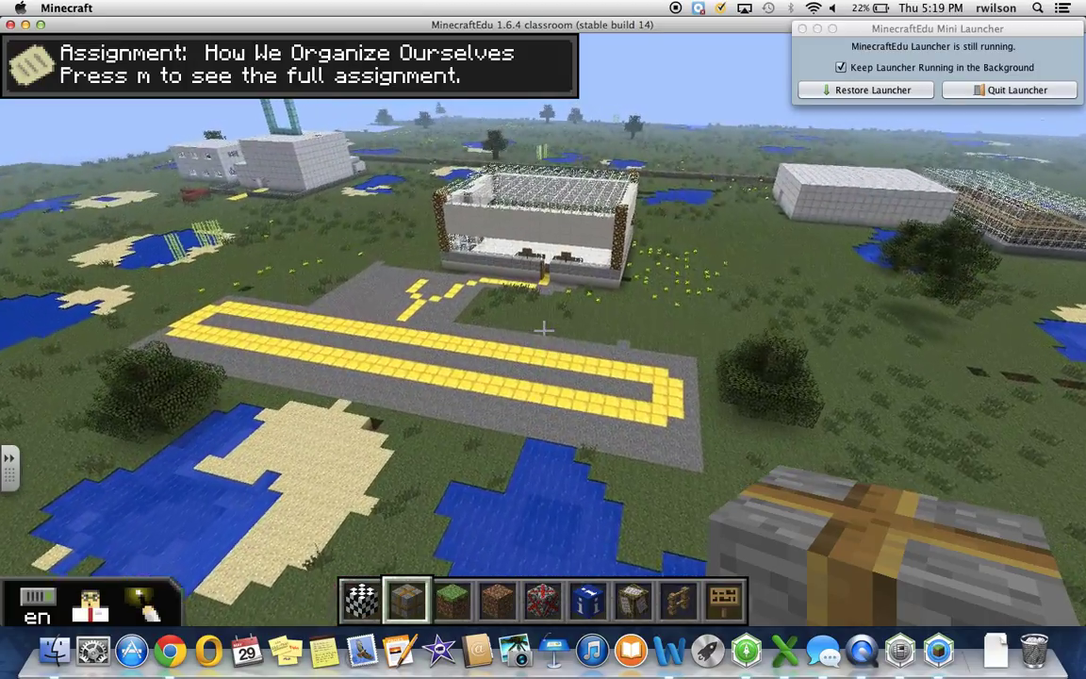
key(w)
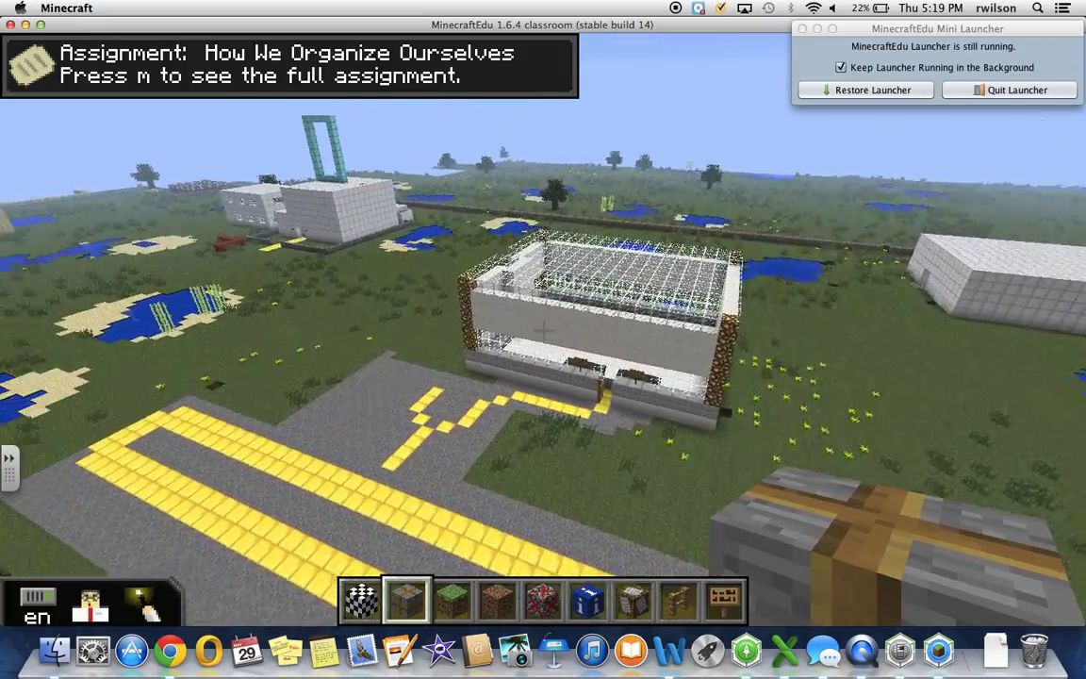
key(w)
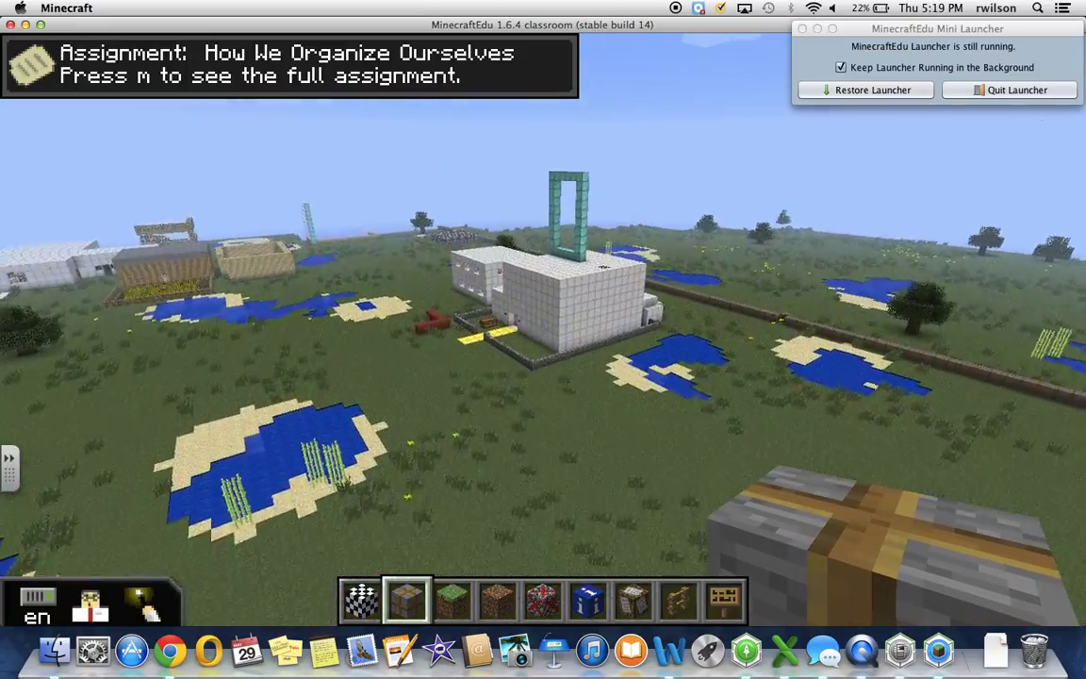
key(w)
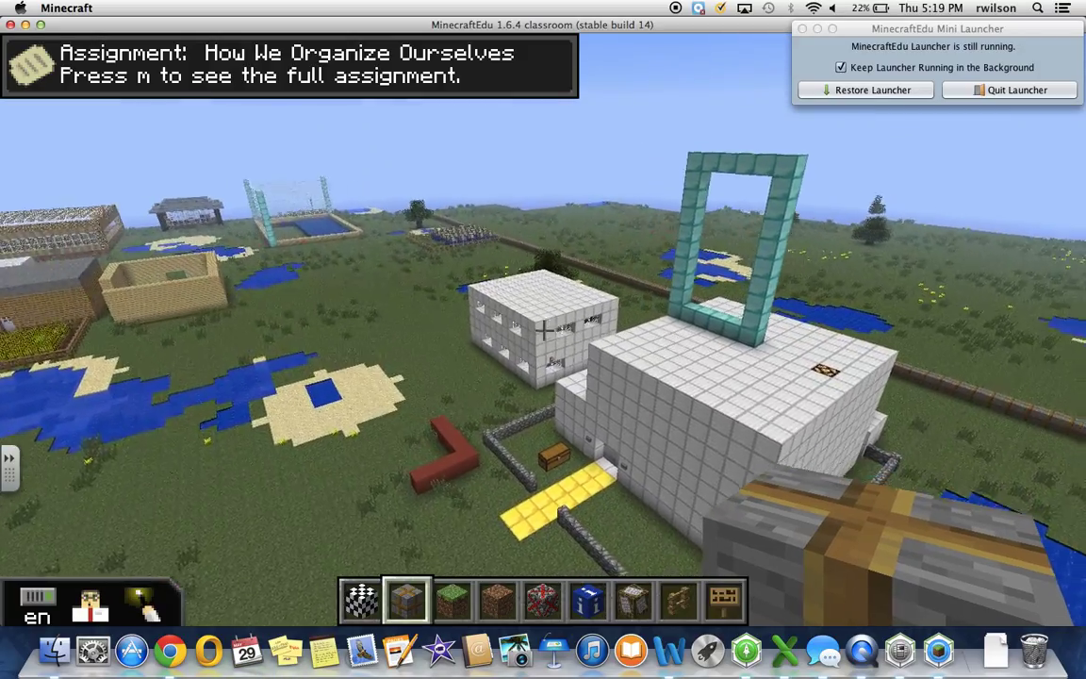
key(w)
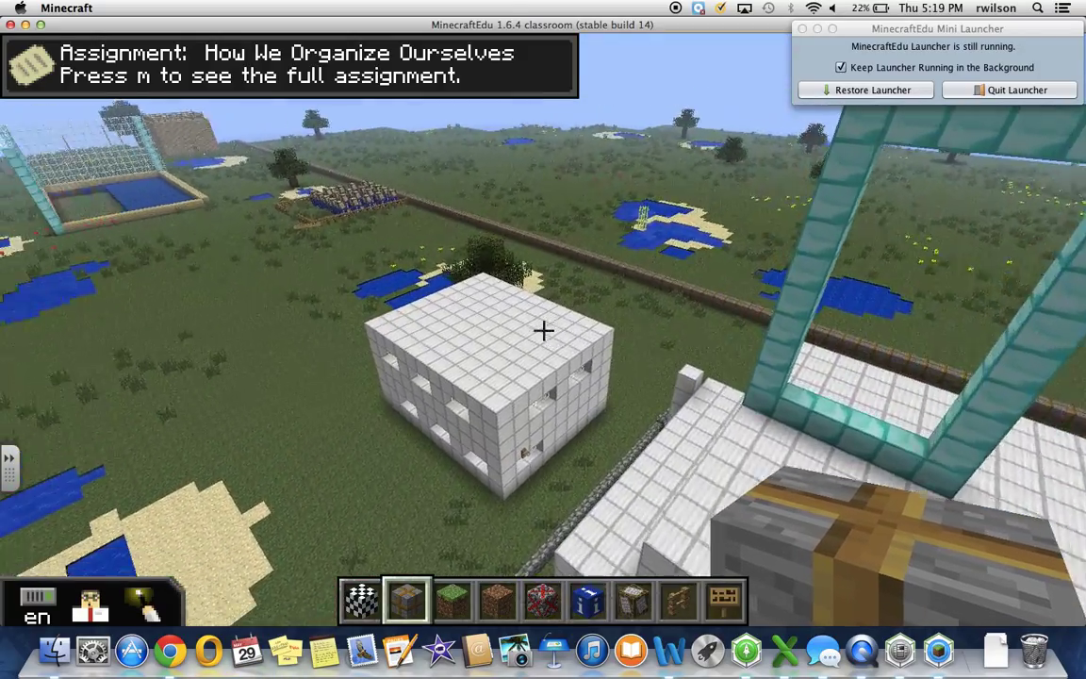
Fly over the turquoise-arched building, the grey tower, the striped-top glass tower and the red-edged pool to the hospital with the red cross to examine them.
key(w)
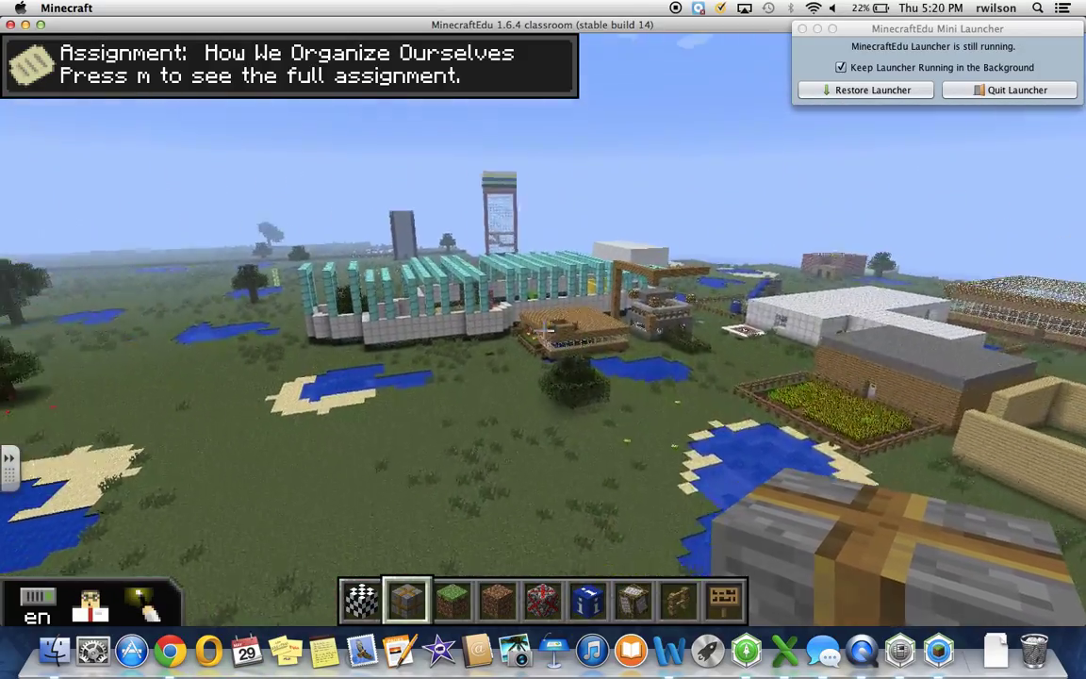
key(w)
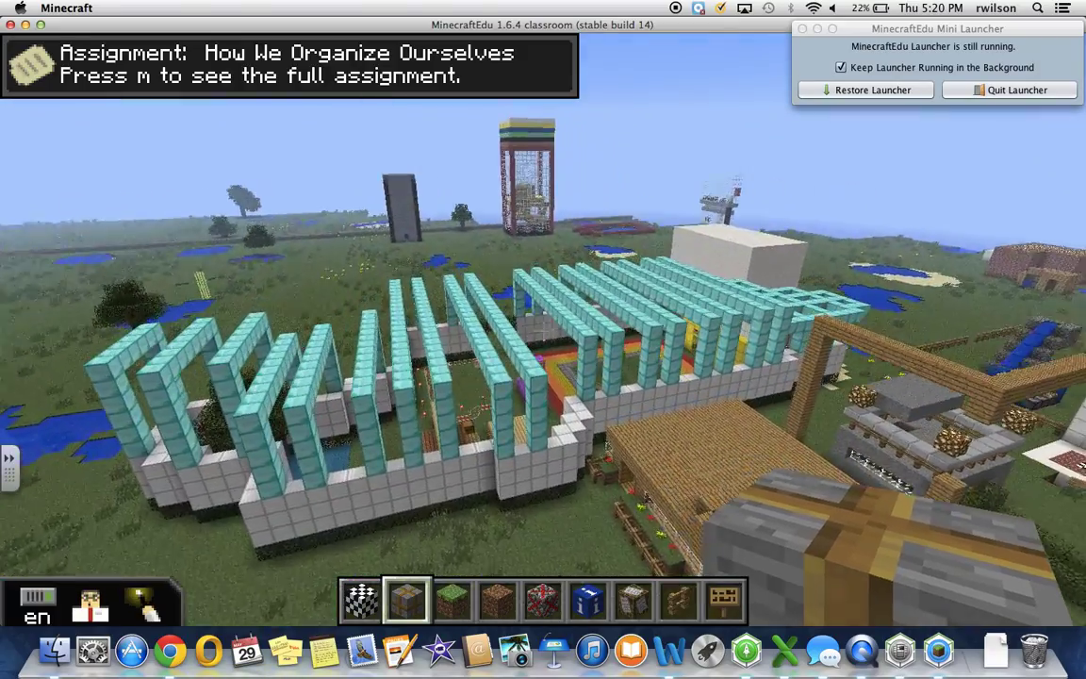
key(w)
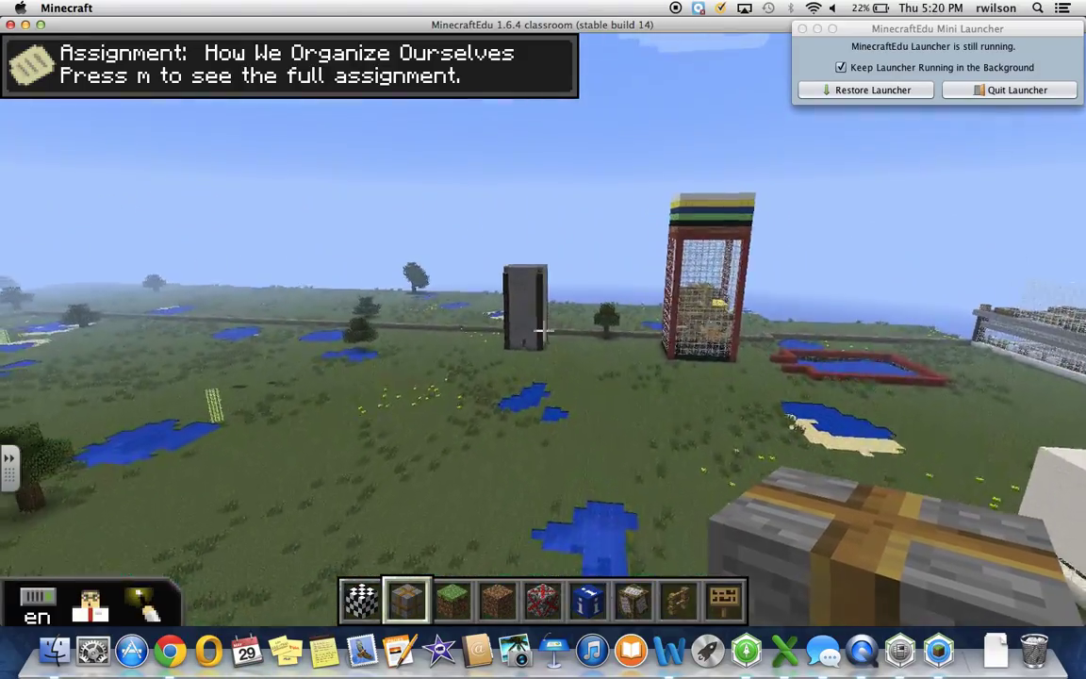
key(w)
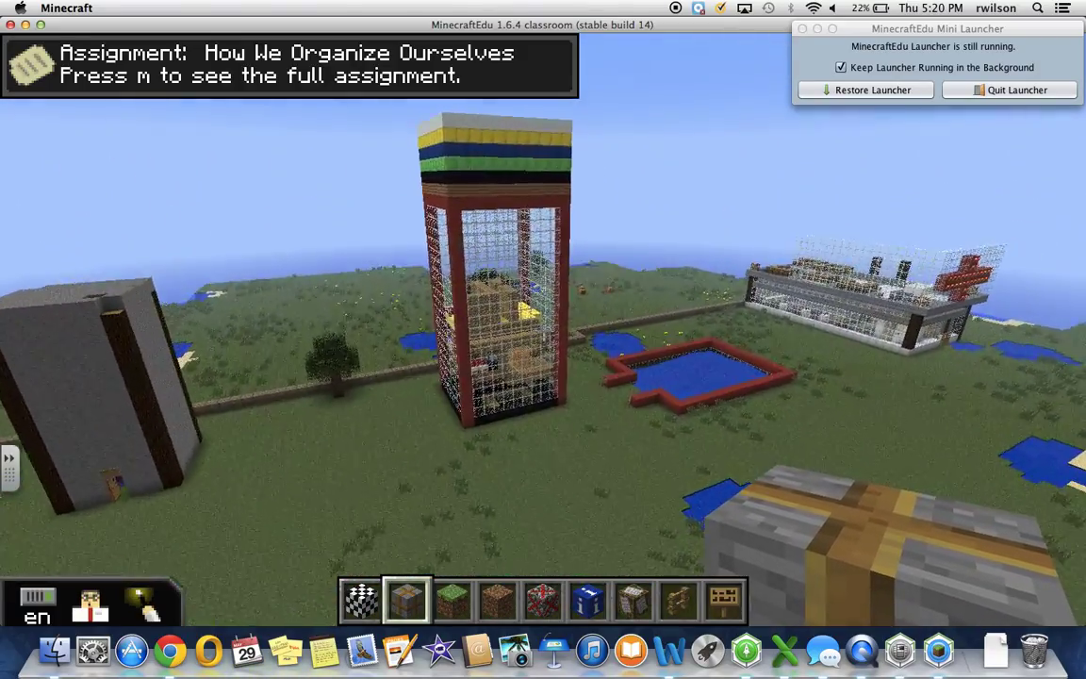
key(w)
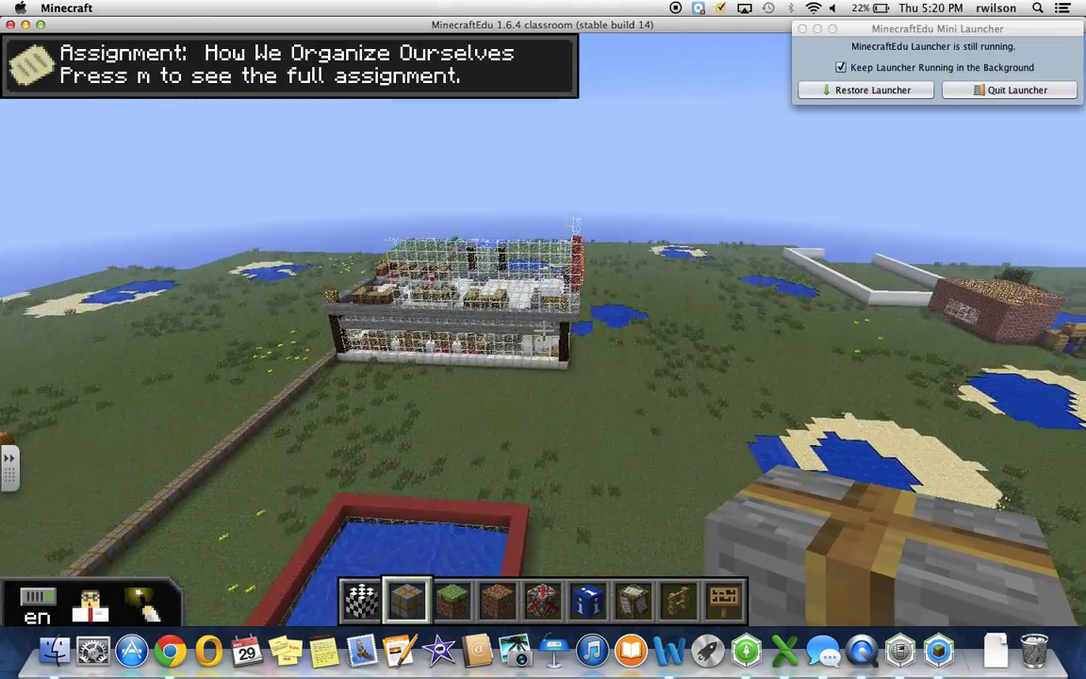
key(w)
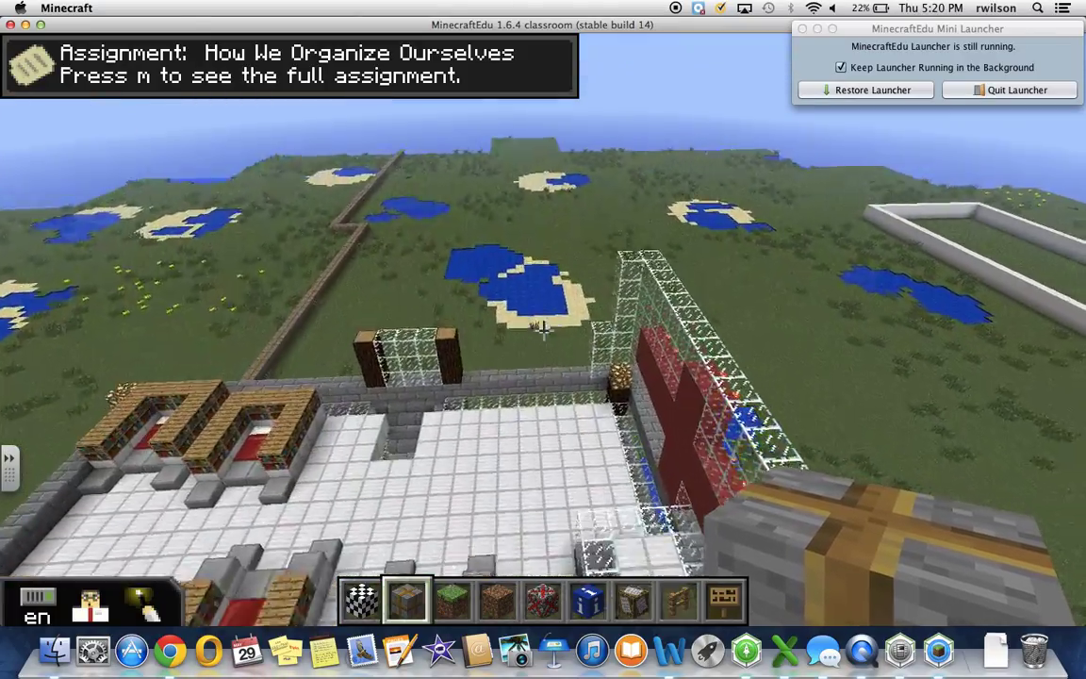
Fly past the white-walled plot, the brick building, the grey stone building and the fenced crop farm to examine them.
key(w)
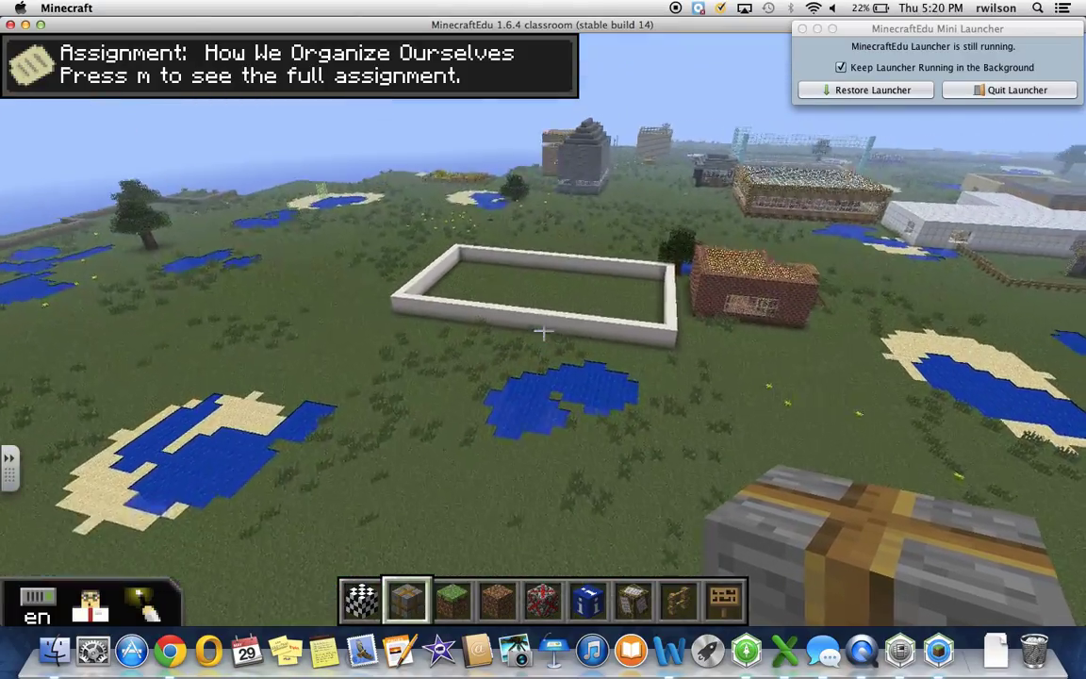
key(w)
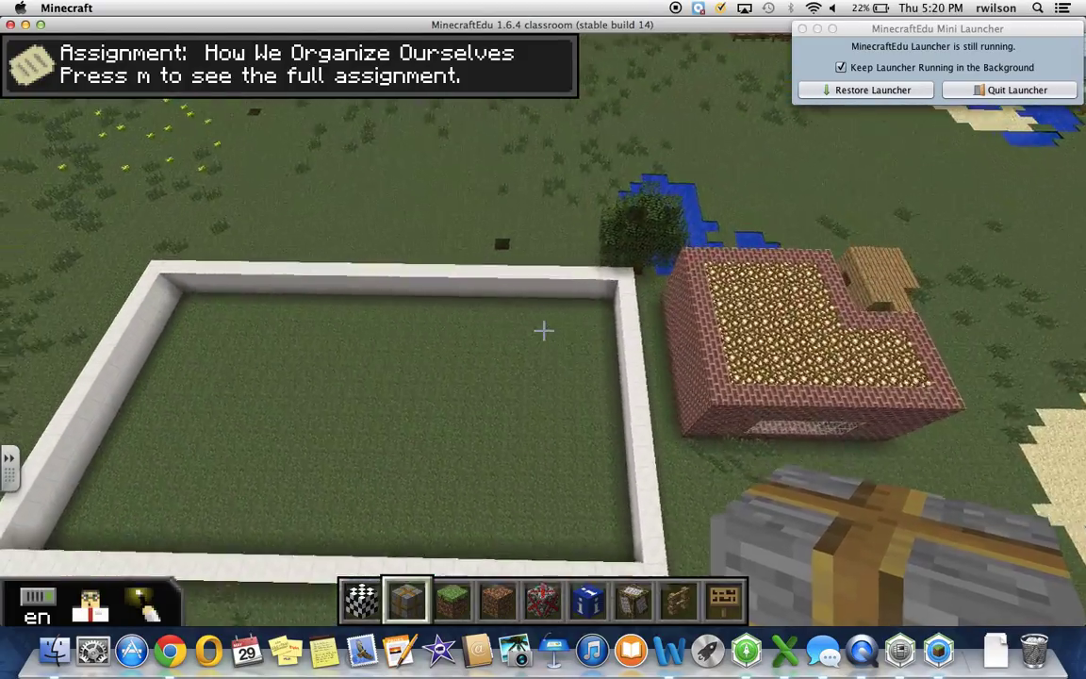
key(w)
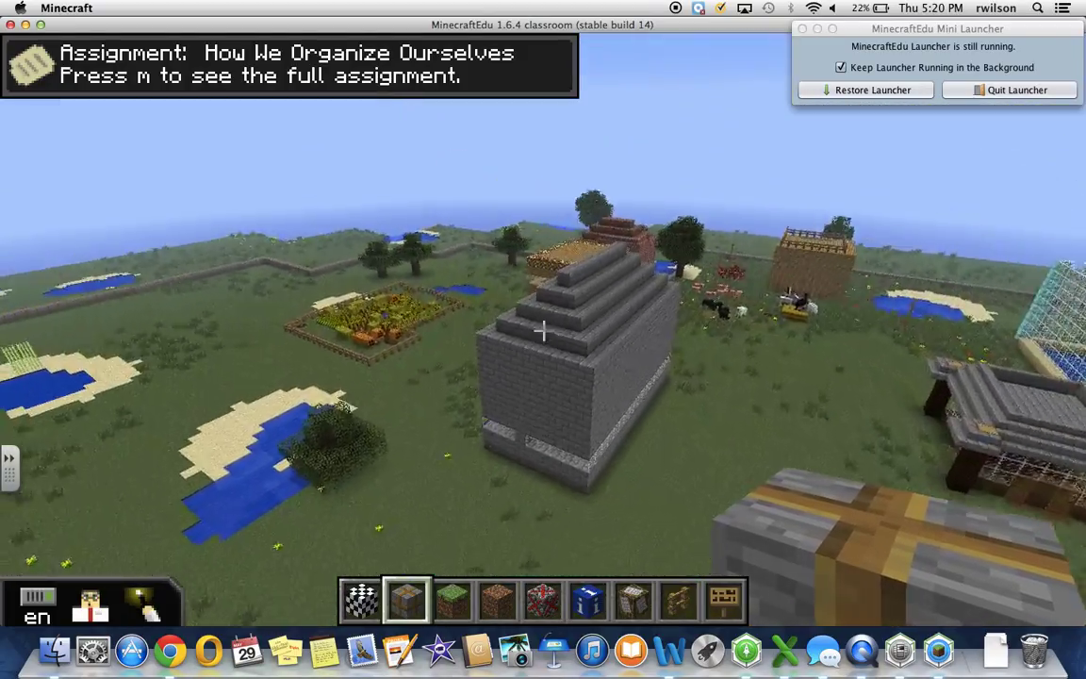
key(w)
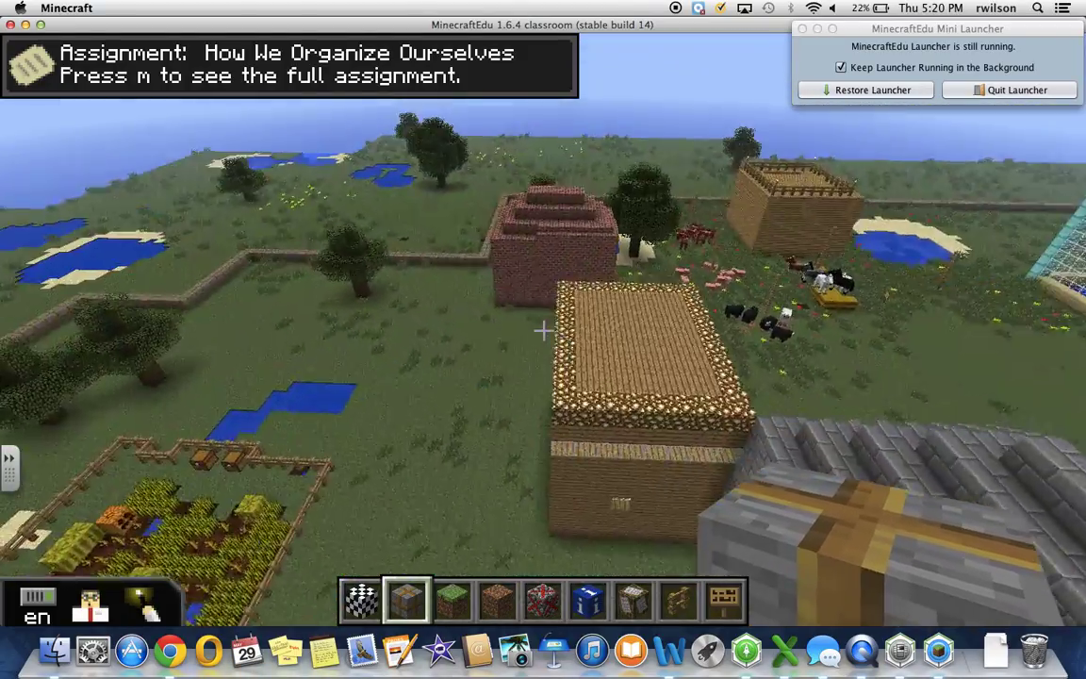
Fly to the fenced enclosure of blue information blocks near the boundary wall and examine it from close up and farther back.
key(w)
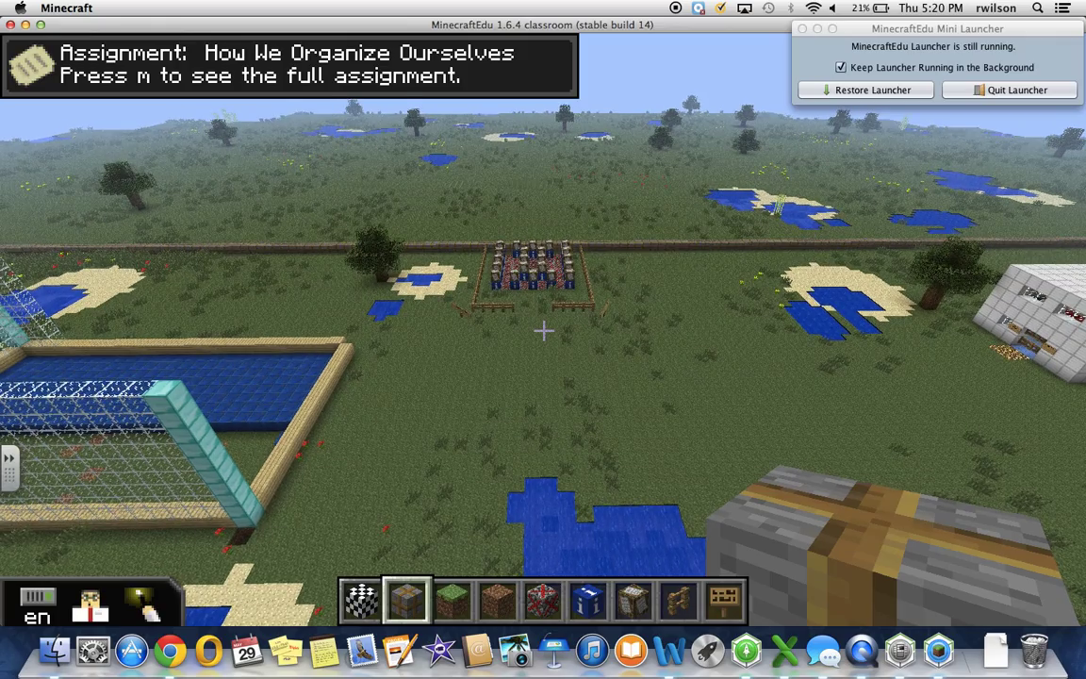
key(w)
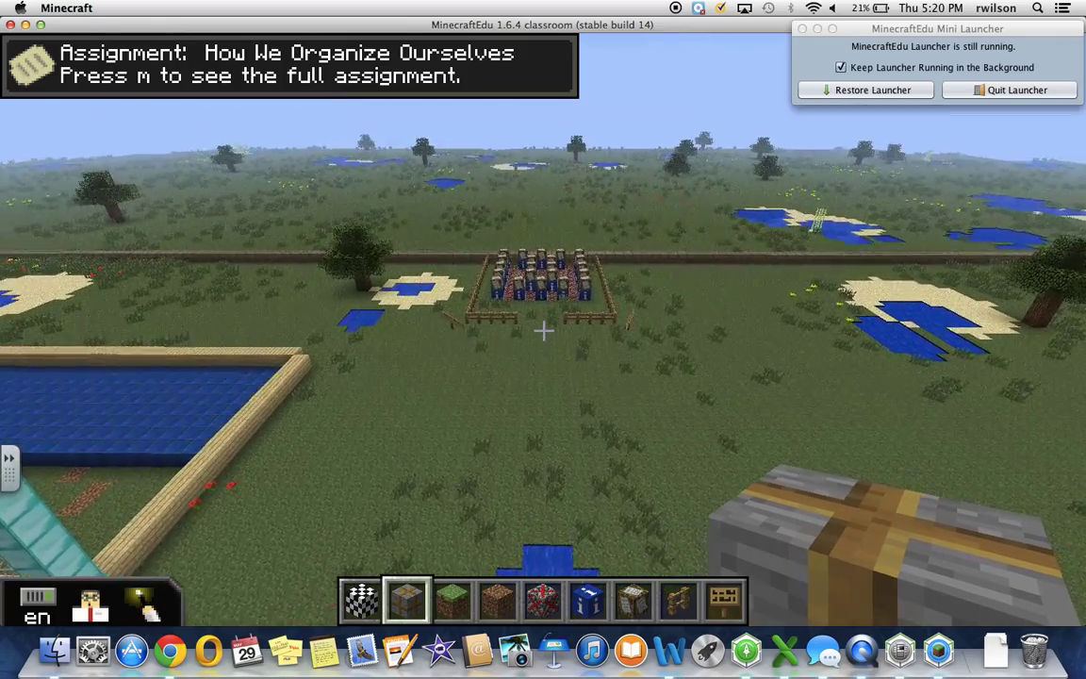
key(w)
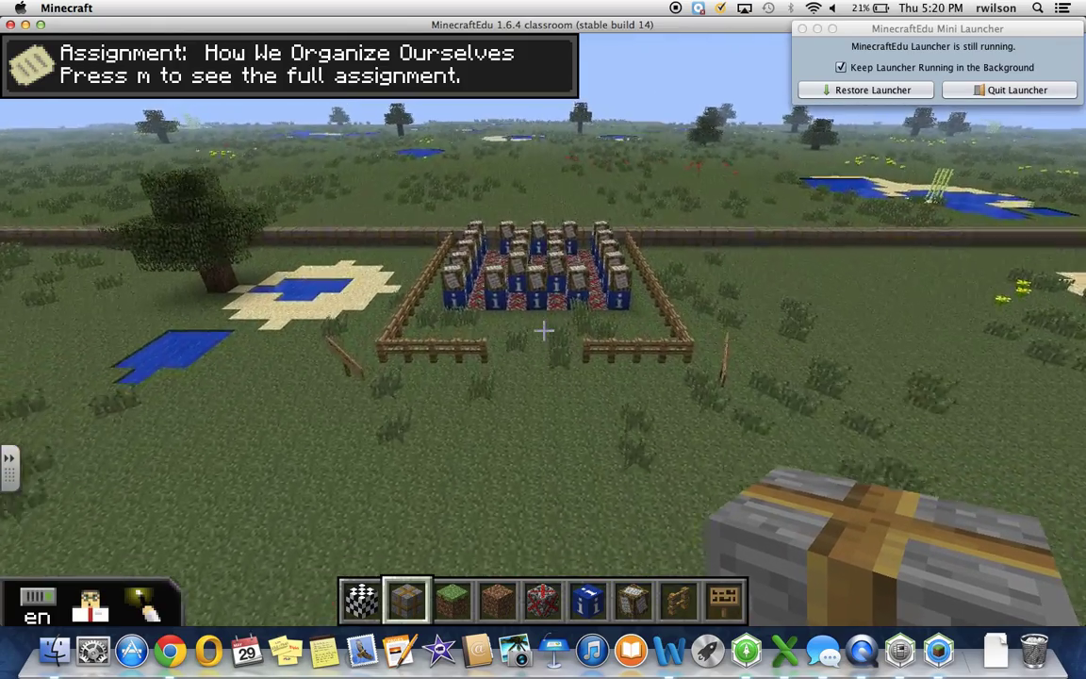
key(w)
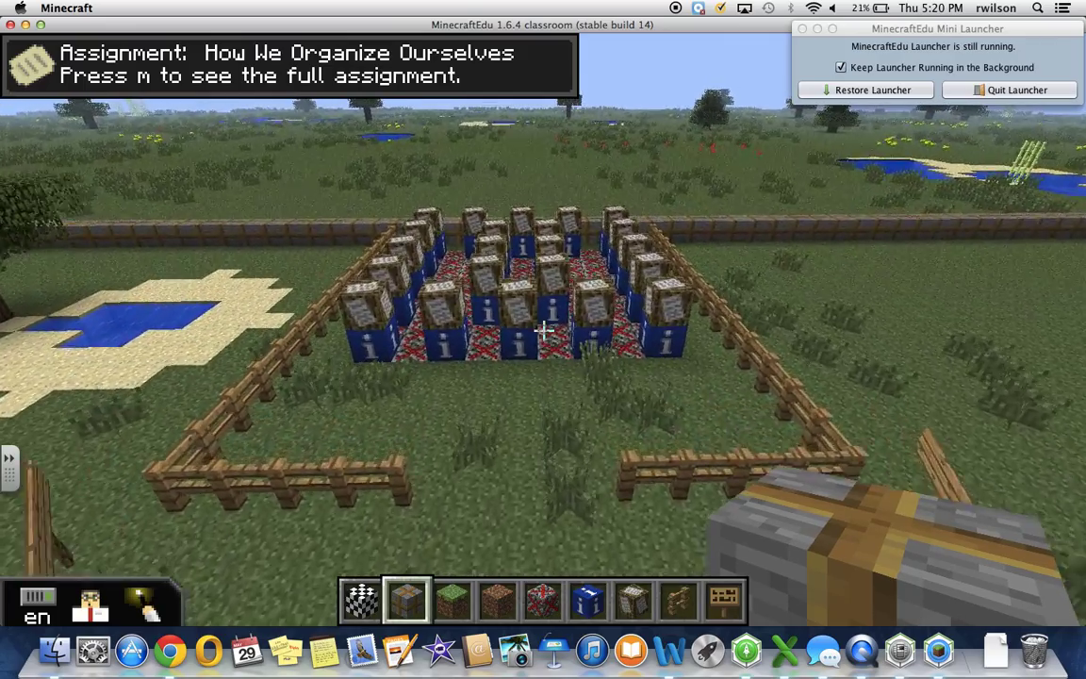
key(w)
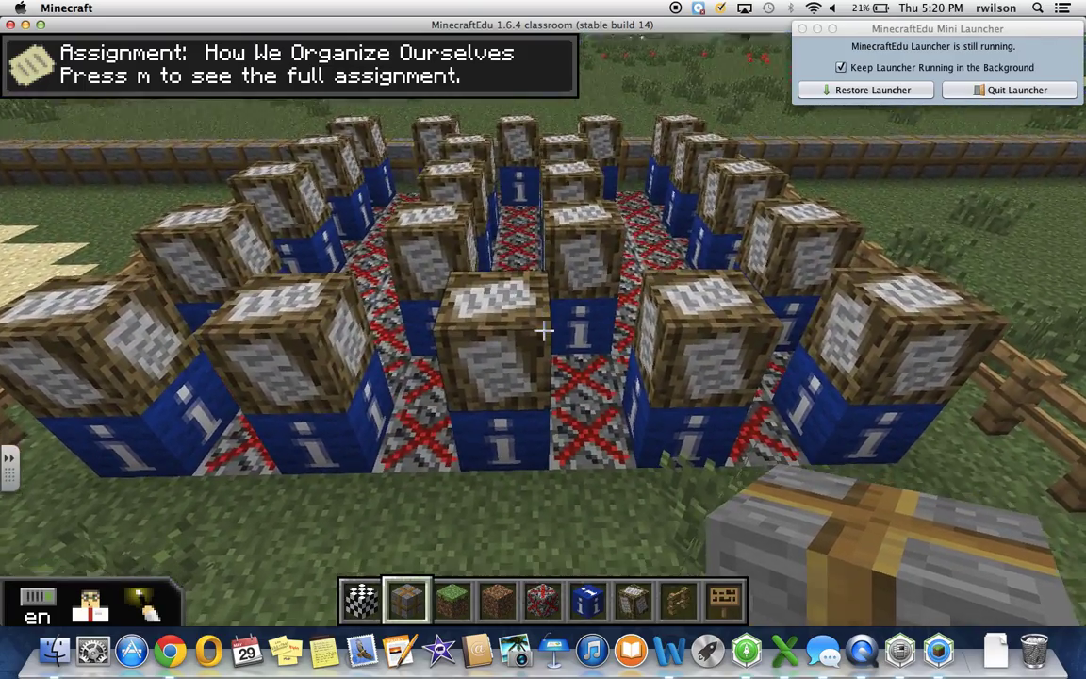
key(w)
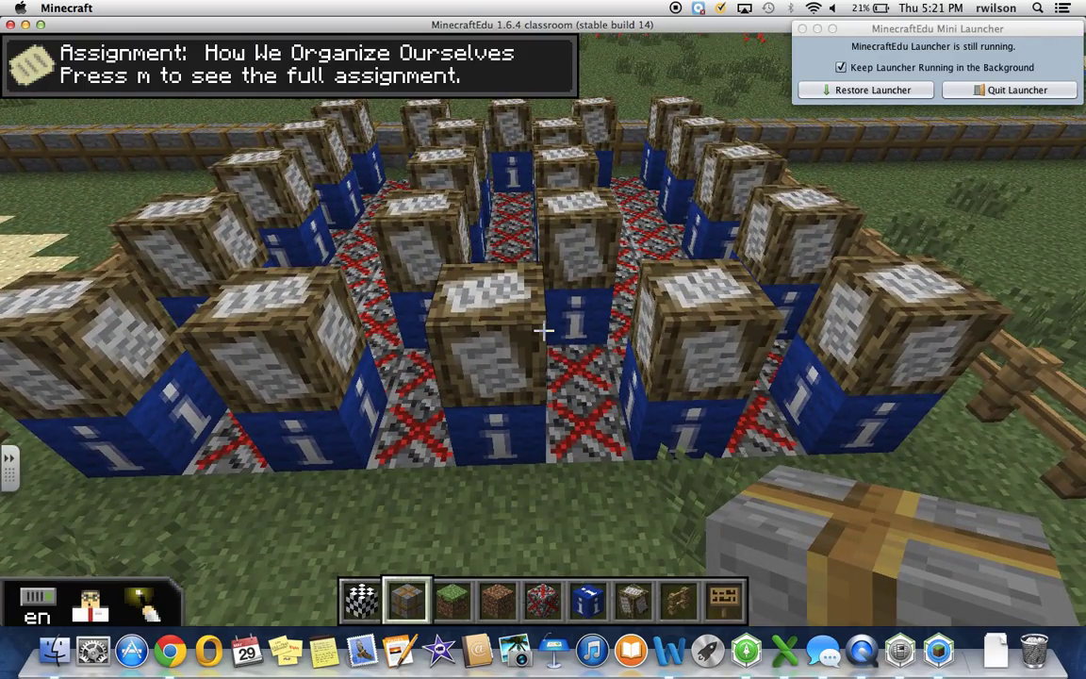
key(s)
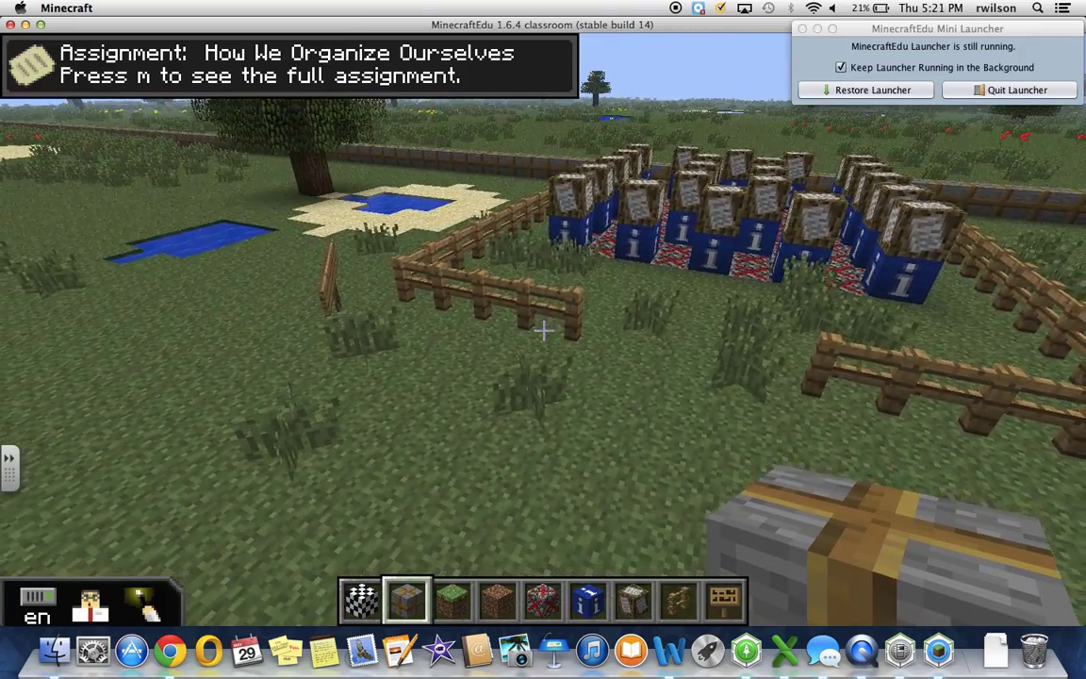
key(s)
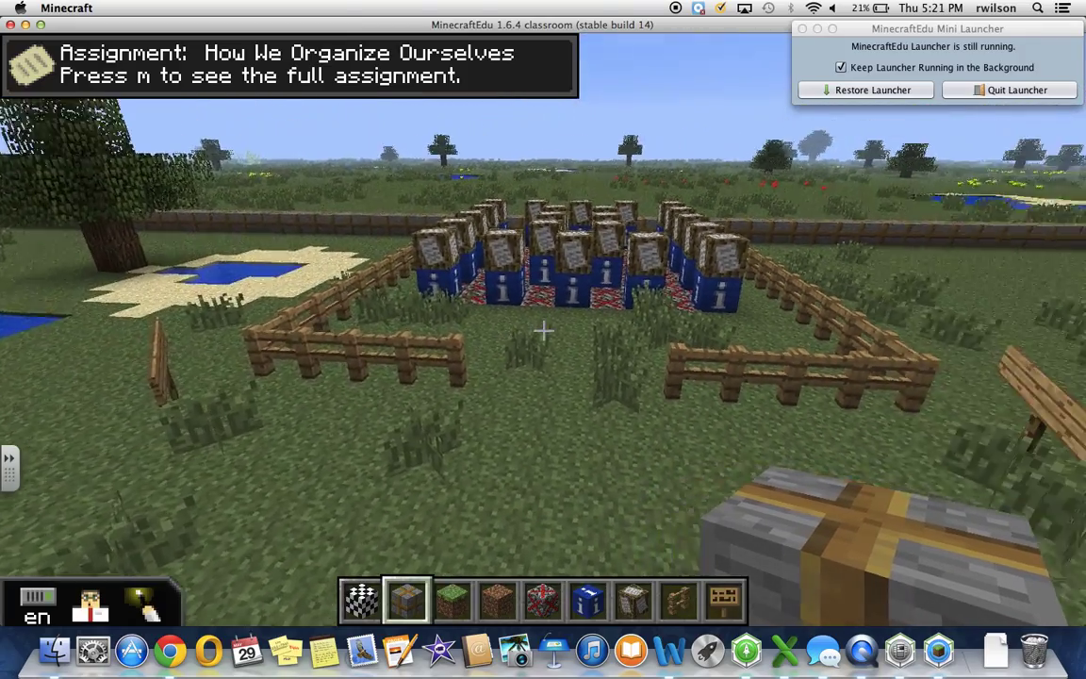
Approach the middle block in the front row of the enclosure, read its Interdependence page and close it.
key(w)
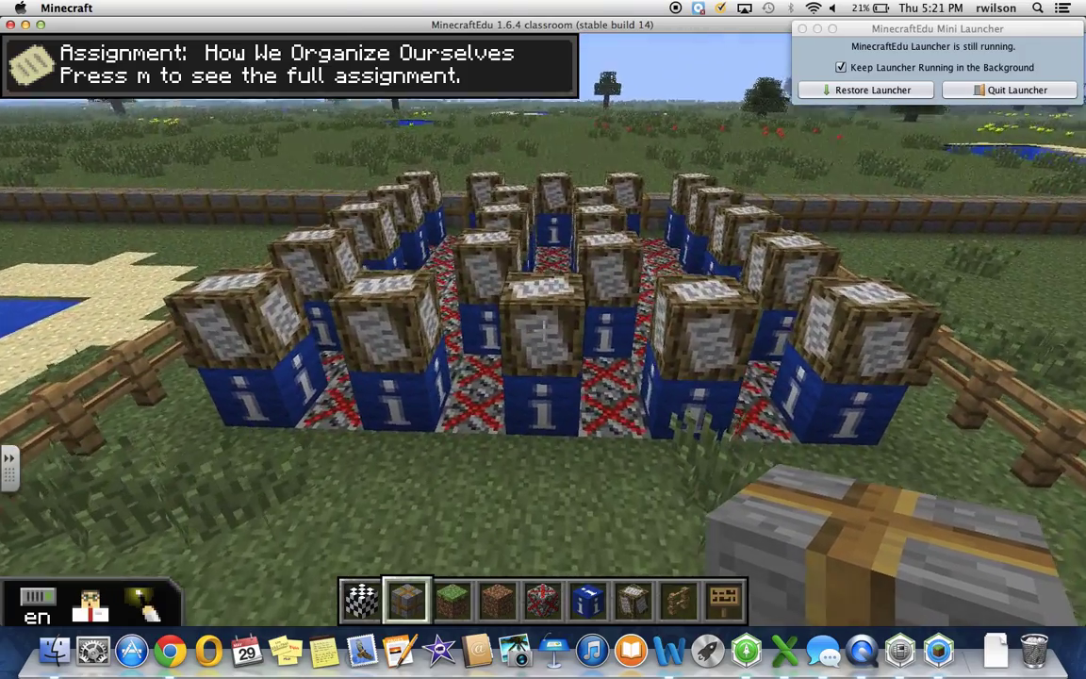
key(w)
right_click(543, 340)
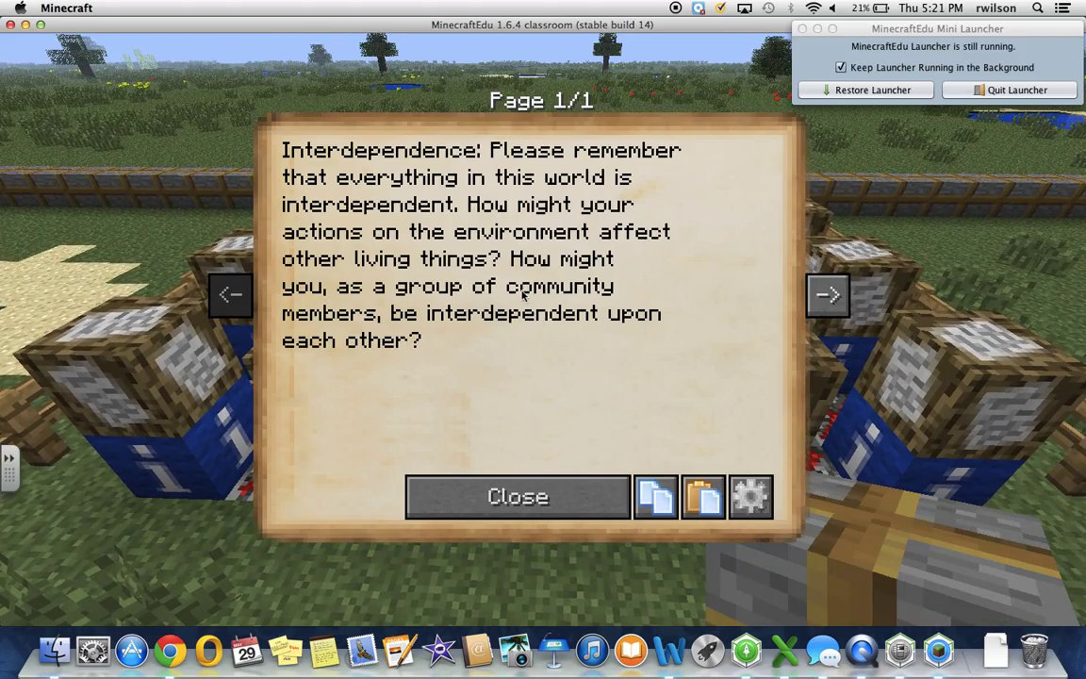
click(514, 498)
Read the Energy page on a block farther inside the enclosure and close it.
key(s)
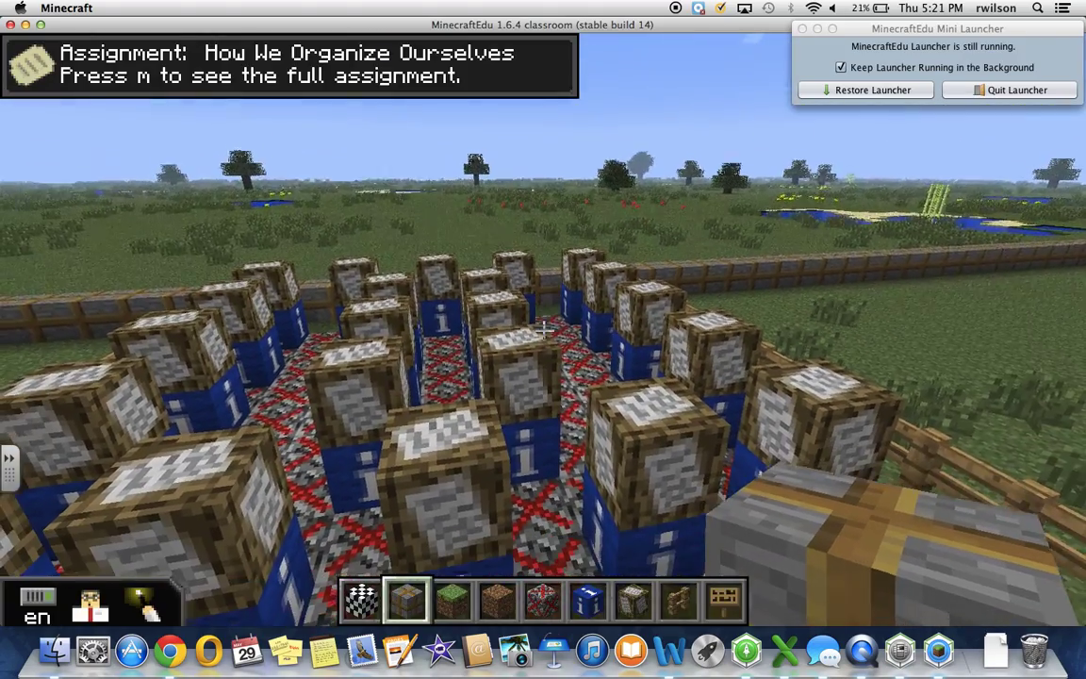
key(w)
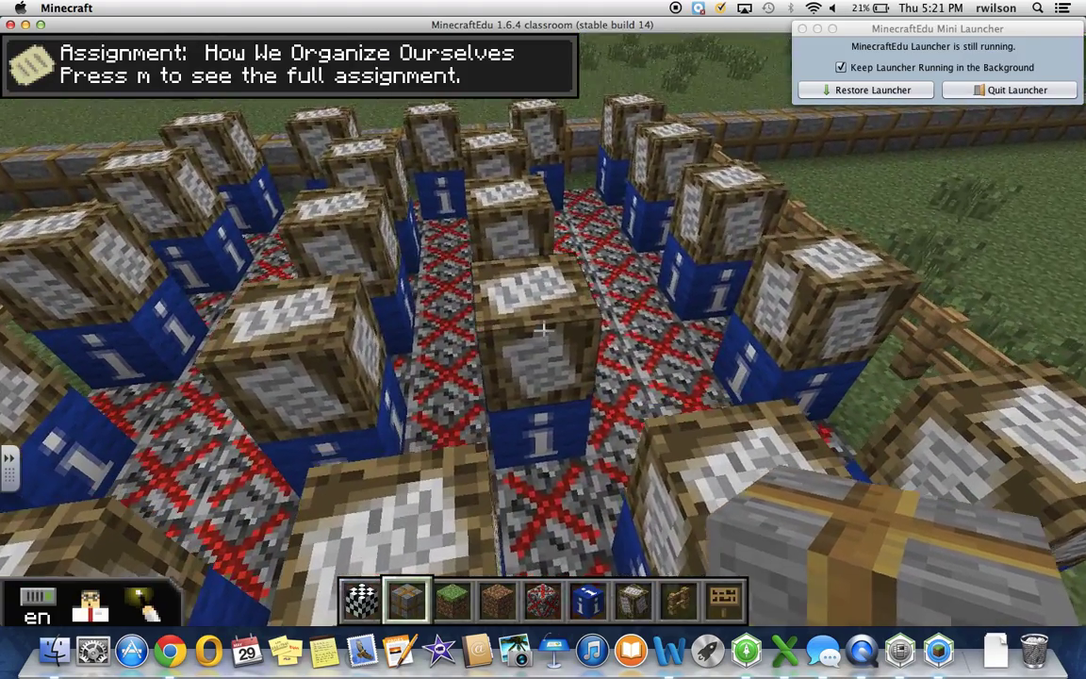
right_click(543, 330)
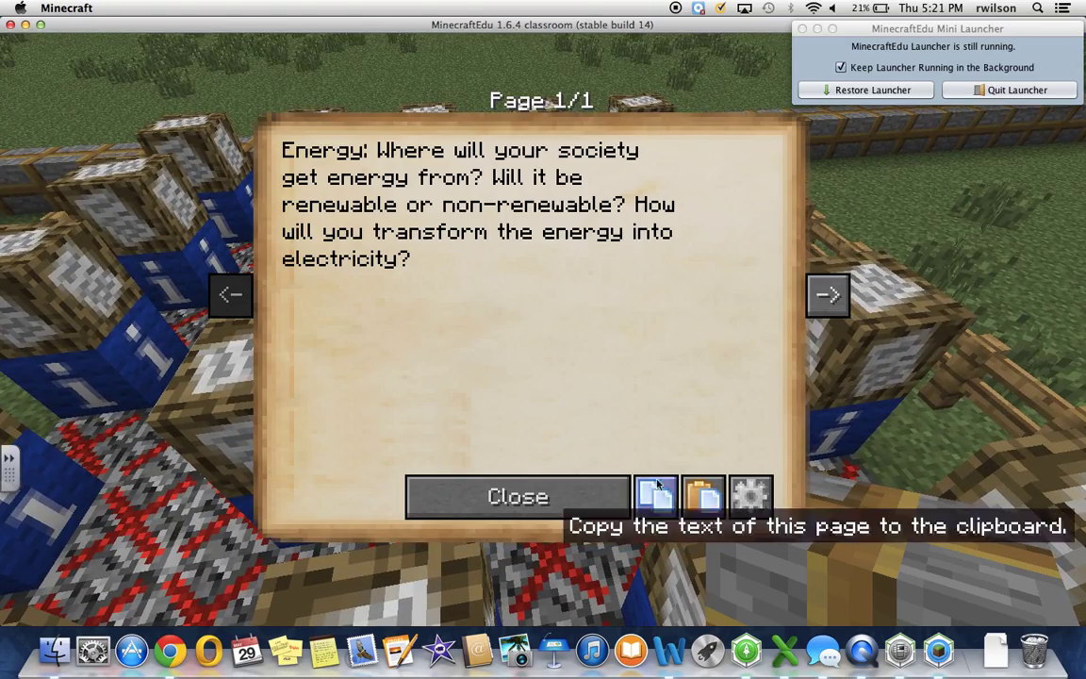
click(518, 497)
Read the Governing Systems and Citizenship pages on two more blocks of the enclosure, closing each one.
key(s)
right_click(543, 335)
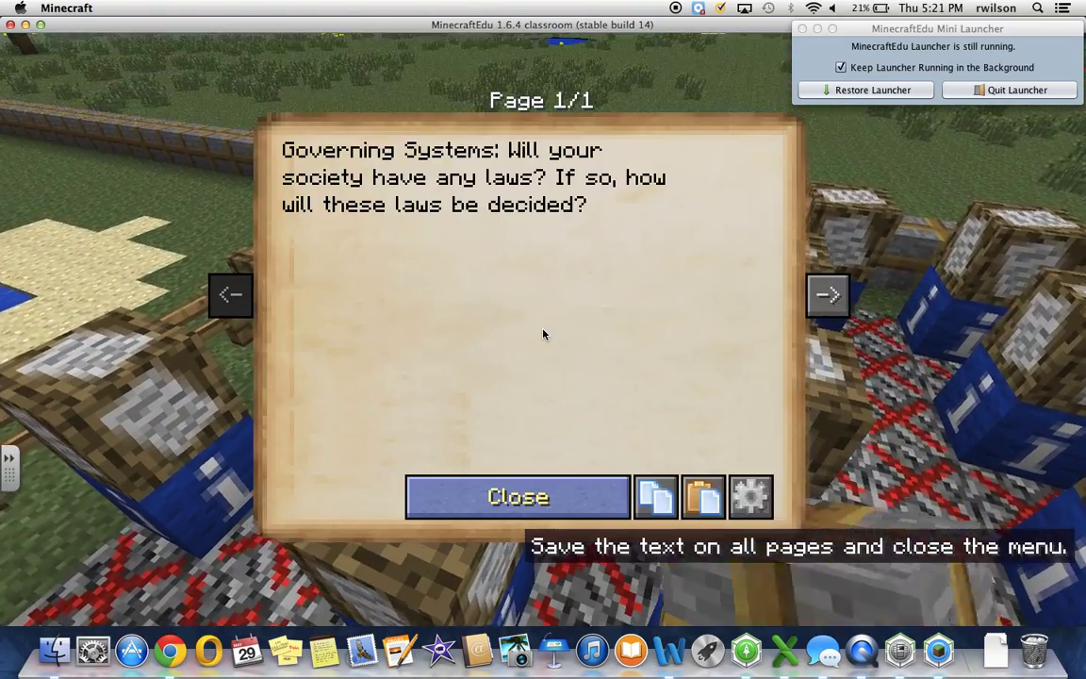
click(520, 497)
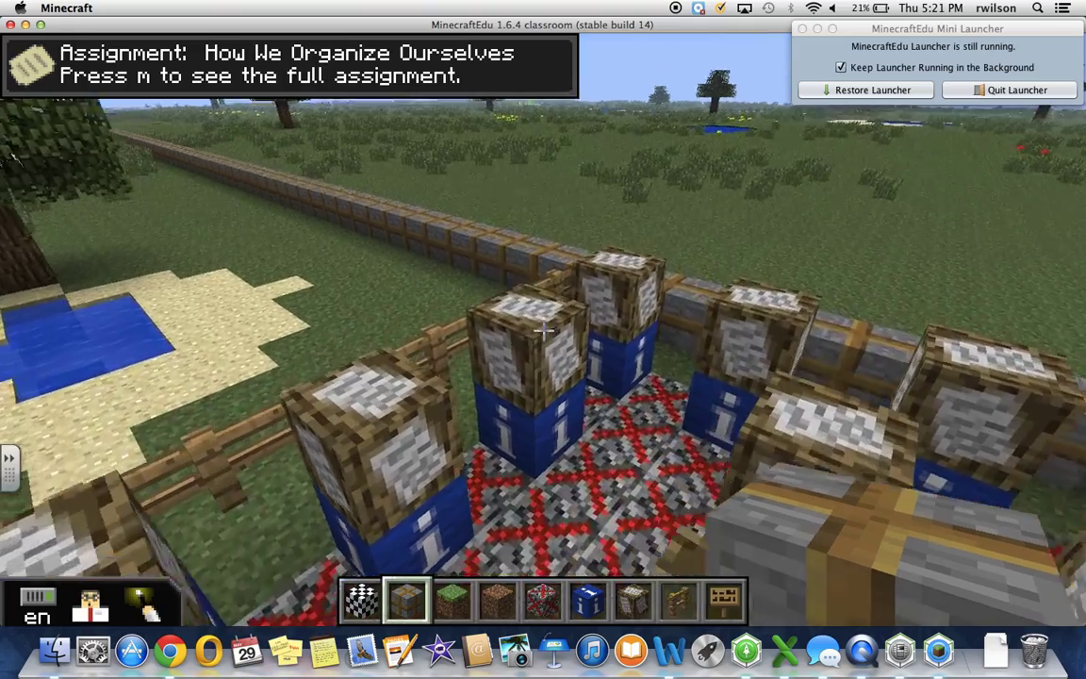
right_click(543, 335)
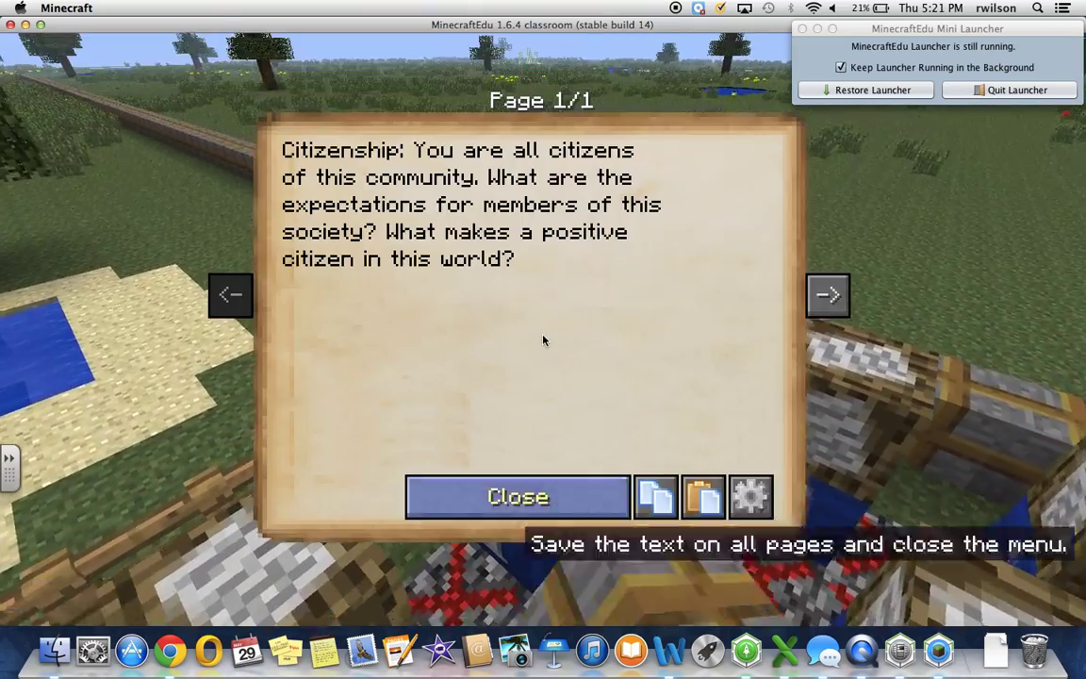
click(517, 497)
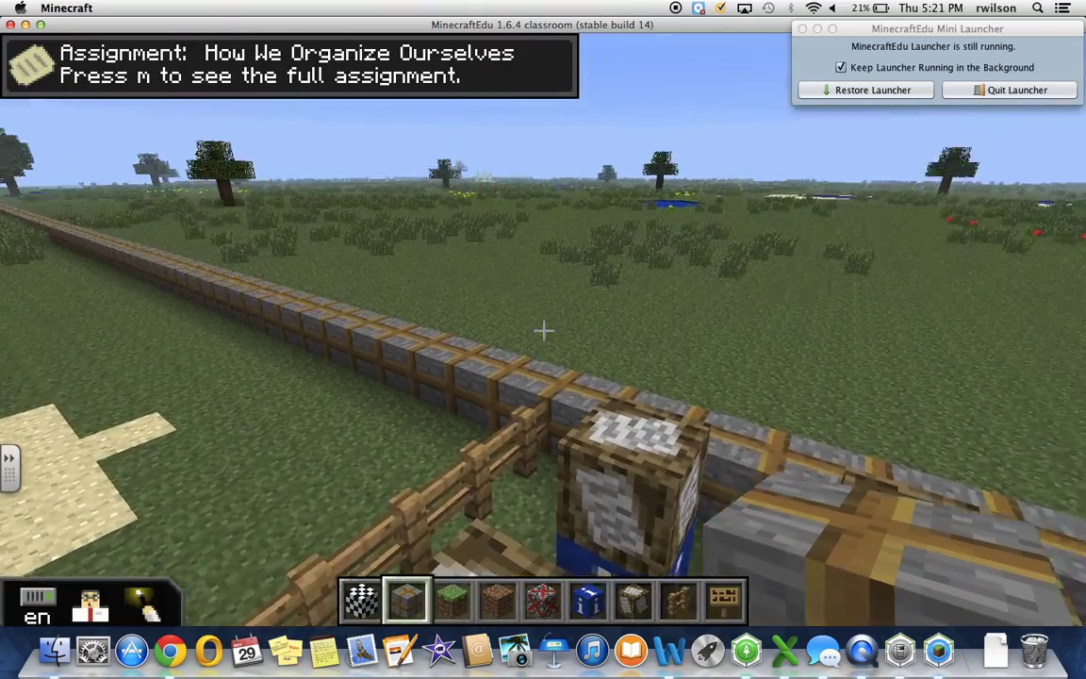
Rise high above the town and fly back towards the turquoise-arched building for an overview of the student buildings.
key(space)
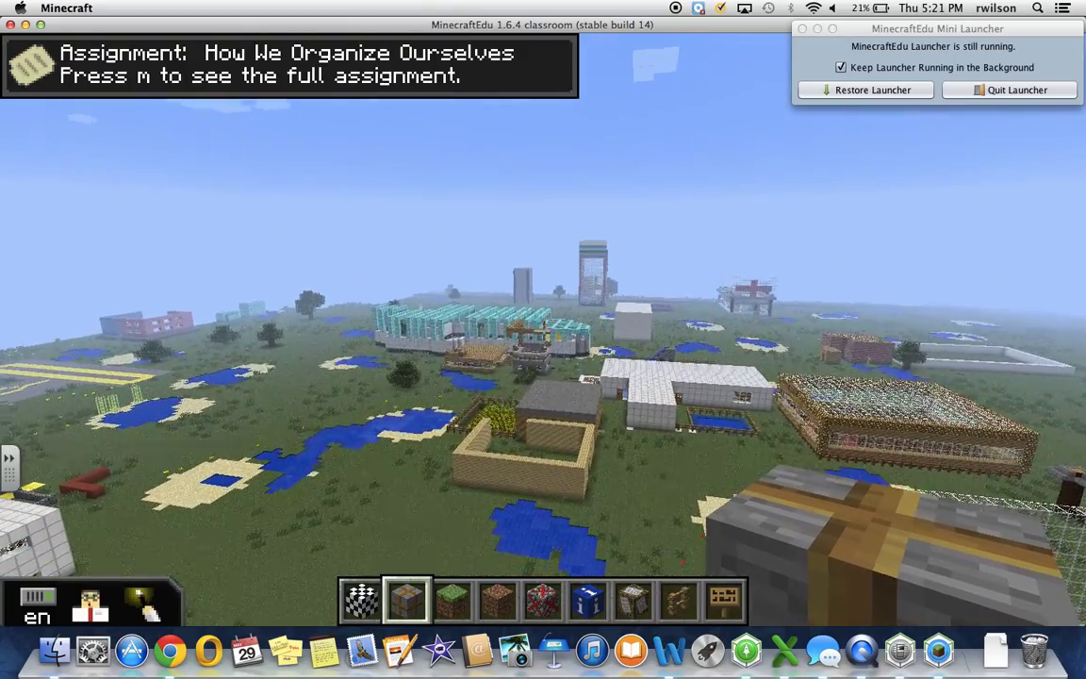
key(w)
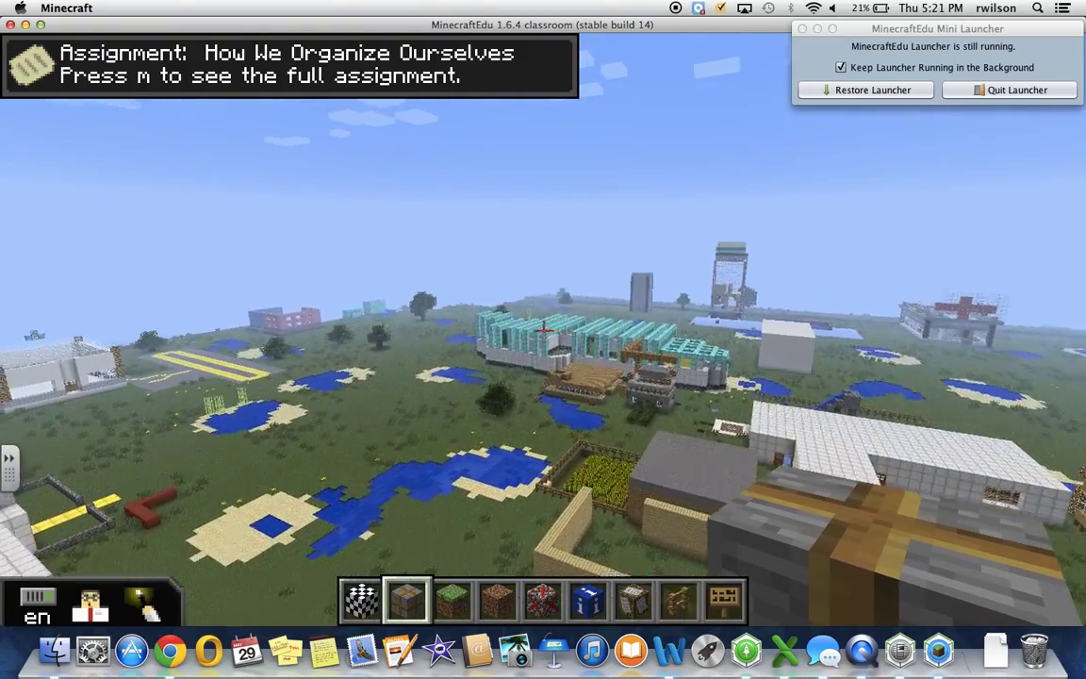
key(w)
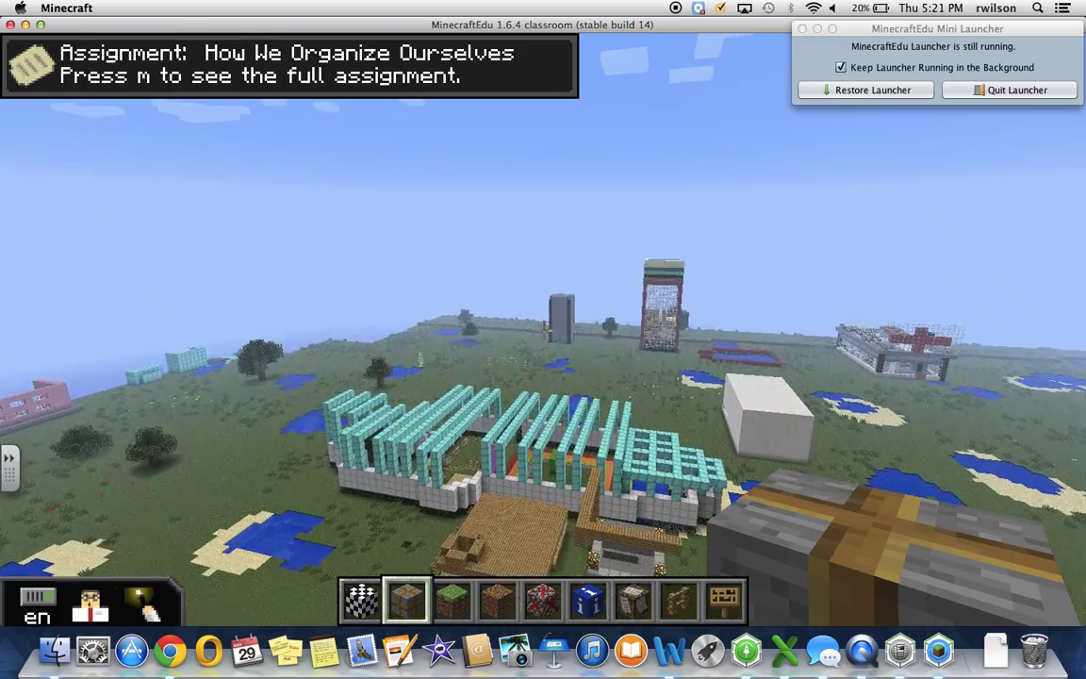